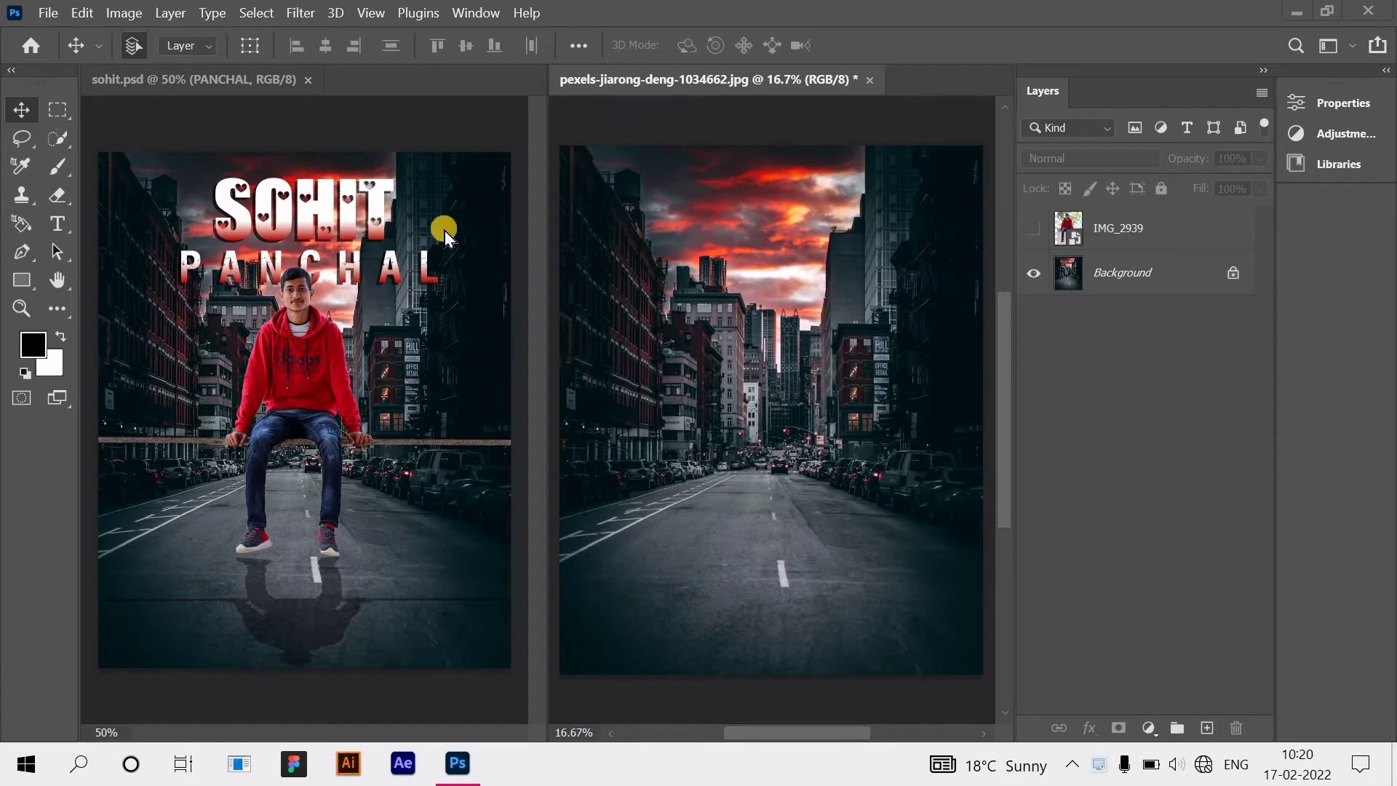
Step: Make the IMG_2939 photo layer visible above the street background and select it
click(1073, 240)
click(1033, 229)
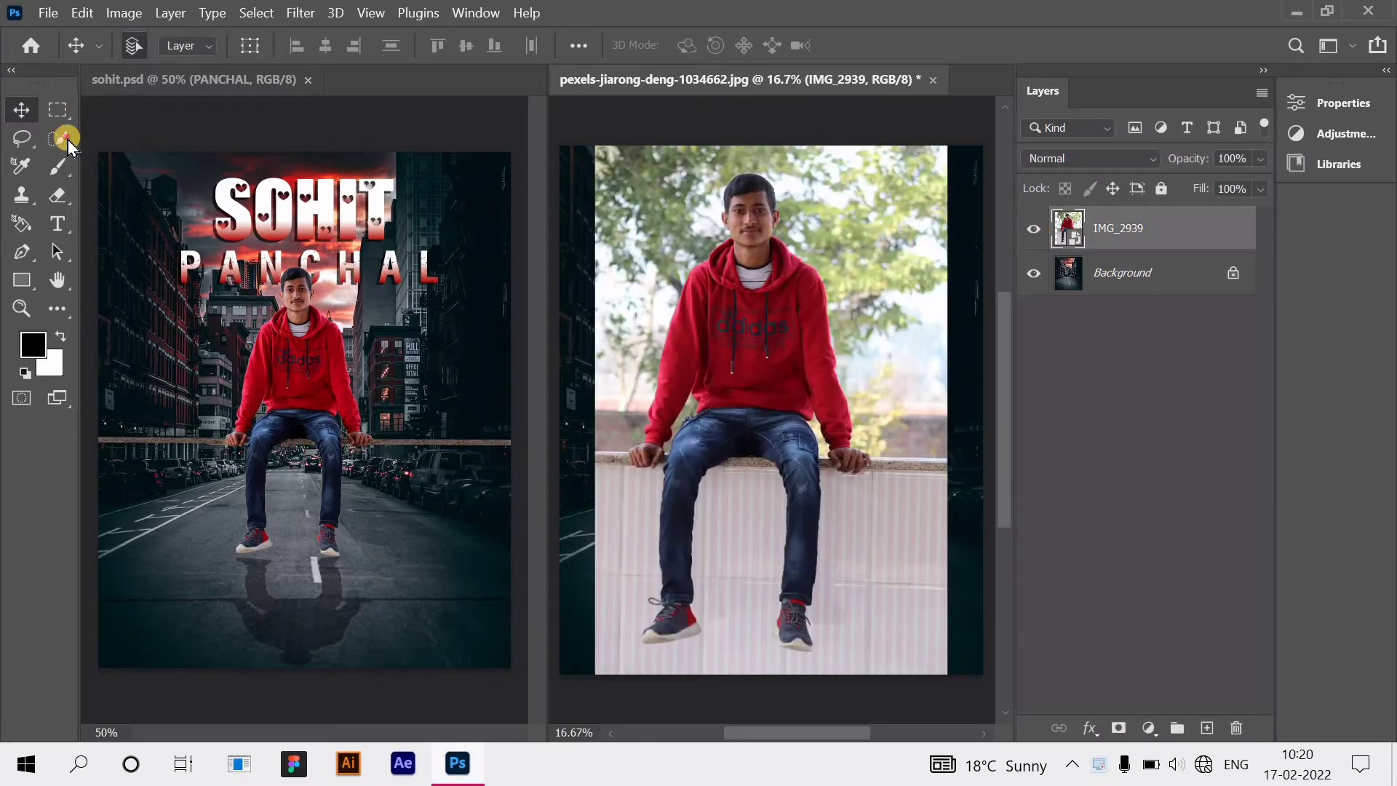
Step: Outline the man with Quick Selection's Select Subject, then zoom in on his hand
click(65, 139)
click(482, 44)
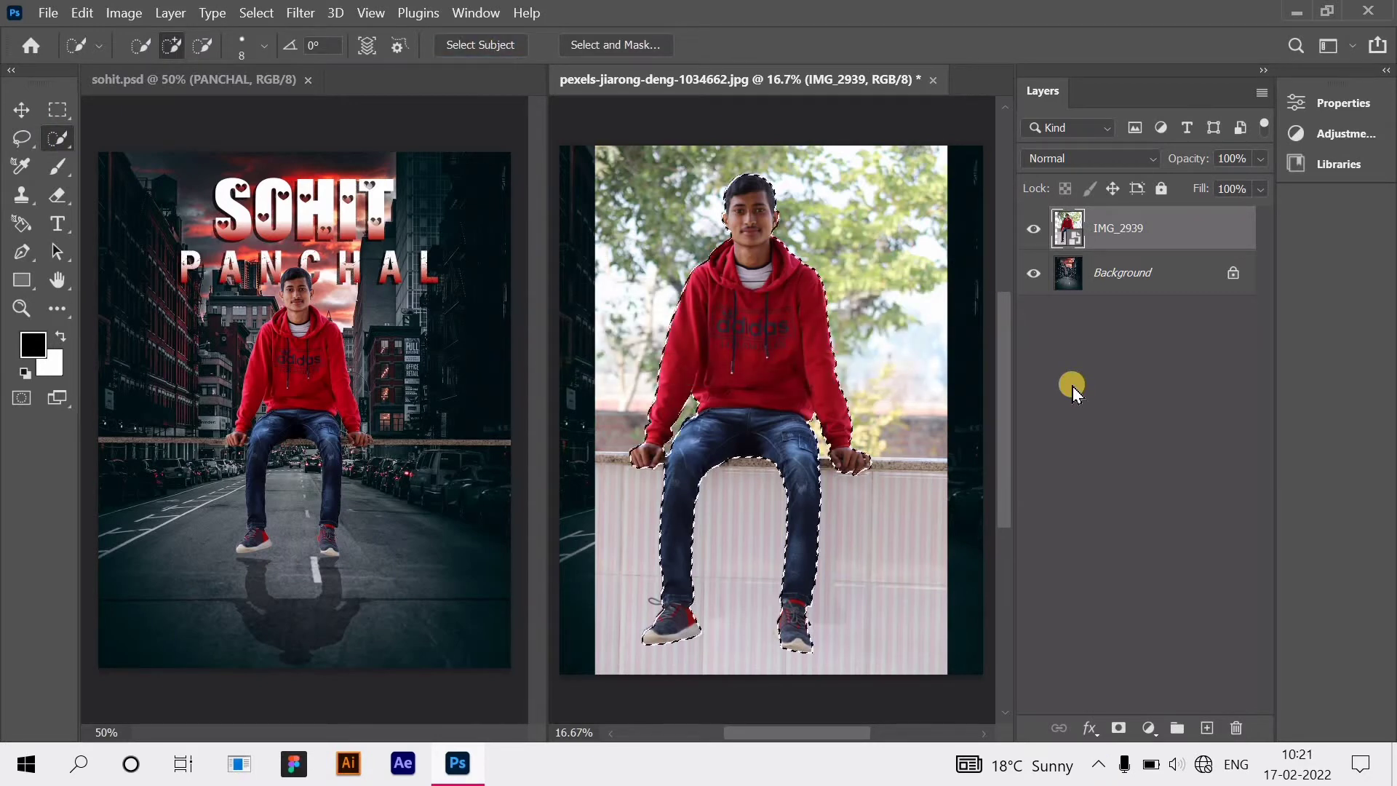
scroll(893, 517, up, 8)
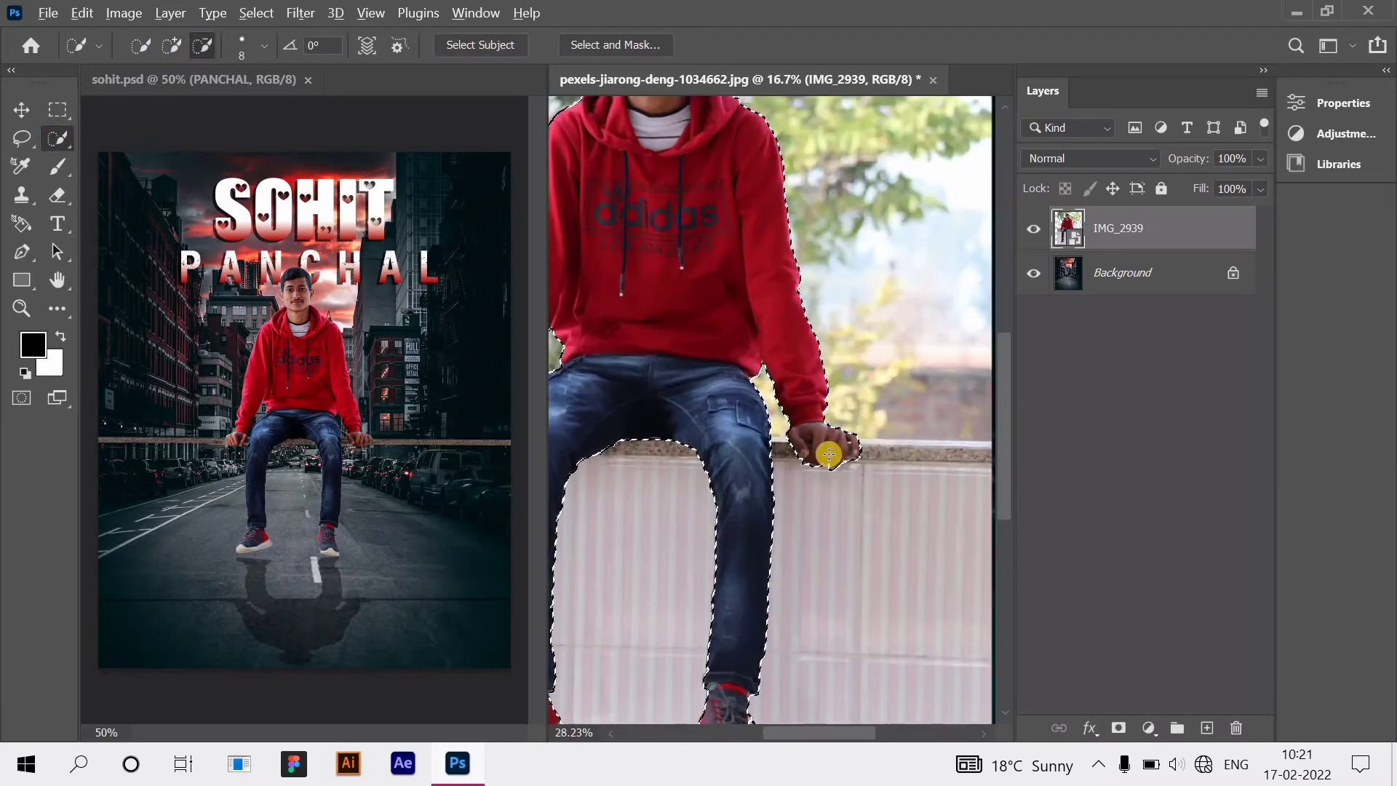
scroll(829, 454, up, 6)
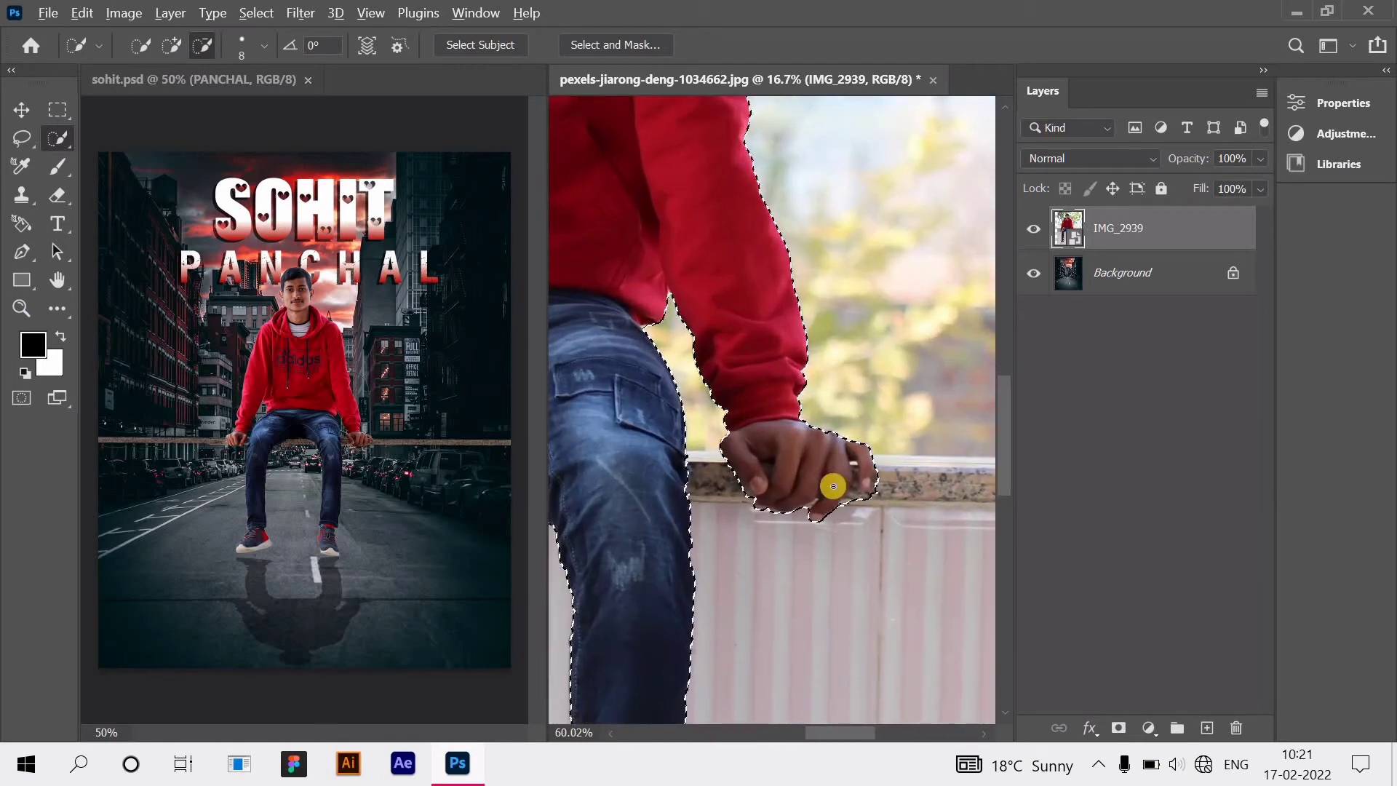
scroll(833, 486, up, 7)
scroll(791, 592, down, 7)
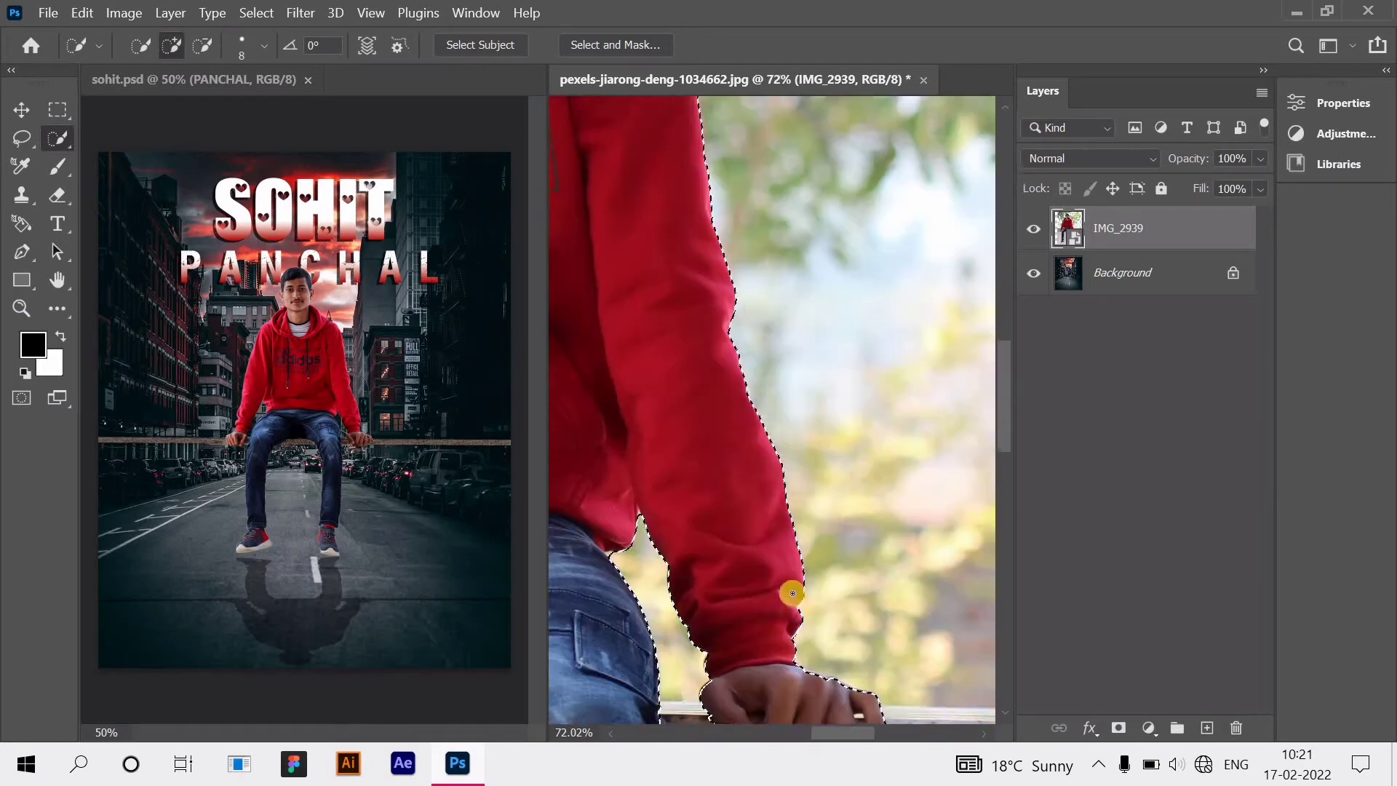
scroll(757, 514, right, 3)
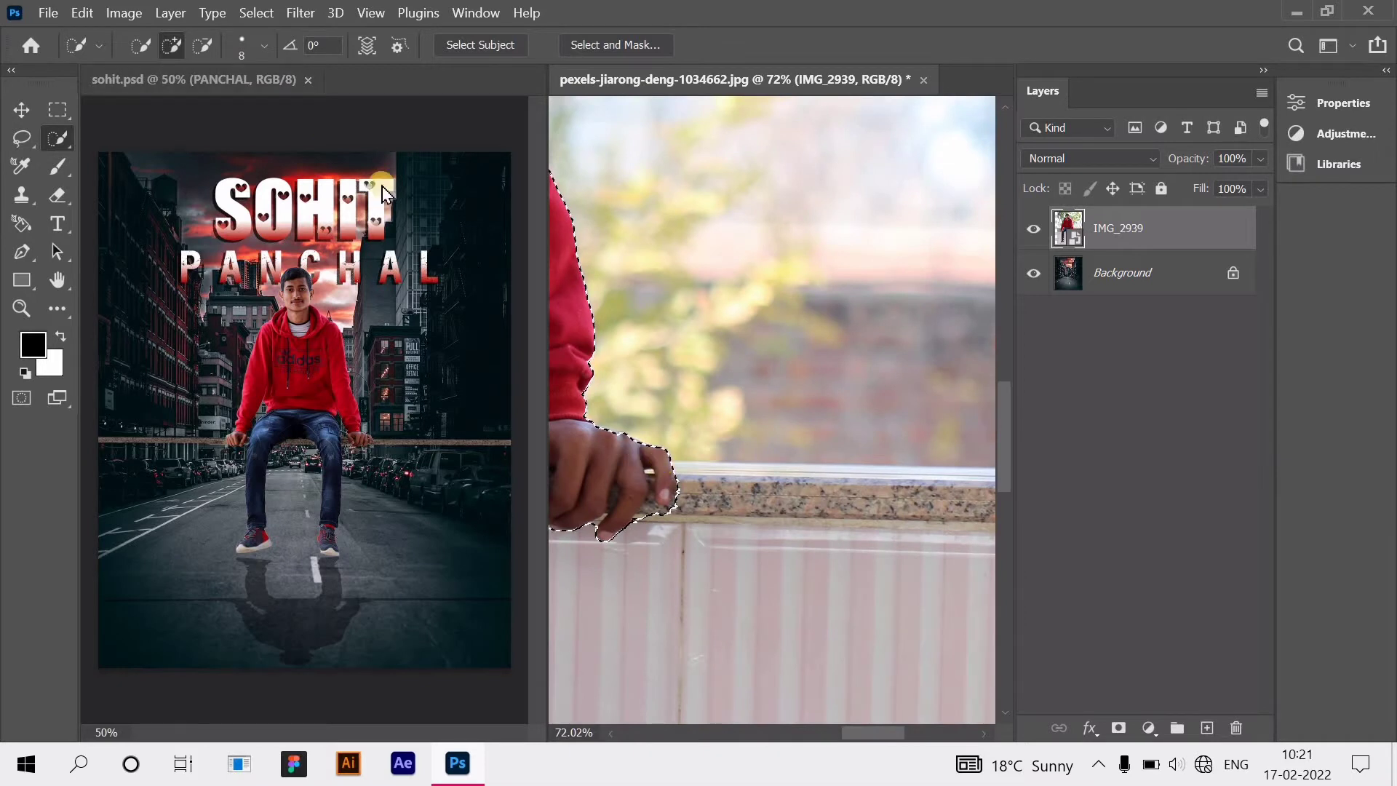
click(262, 49)
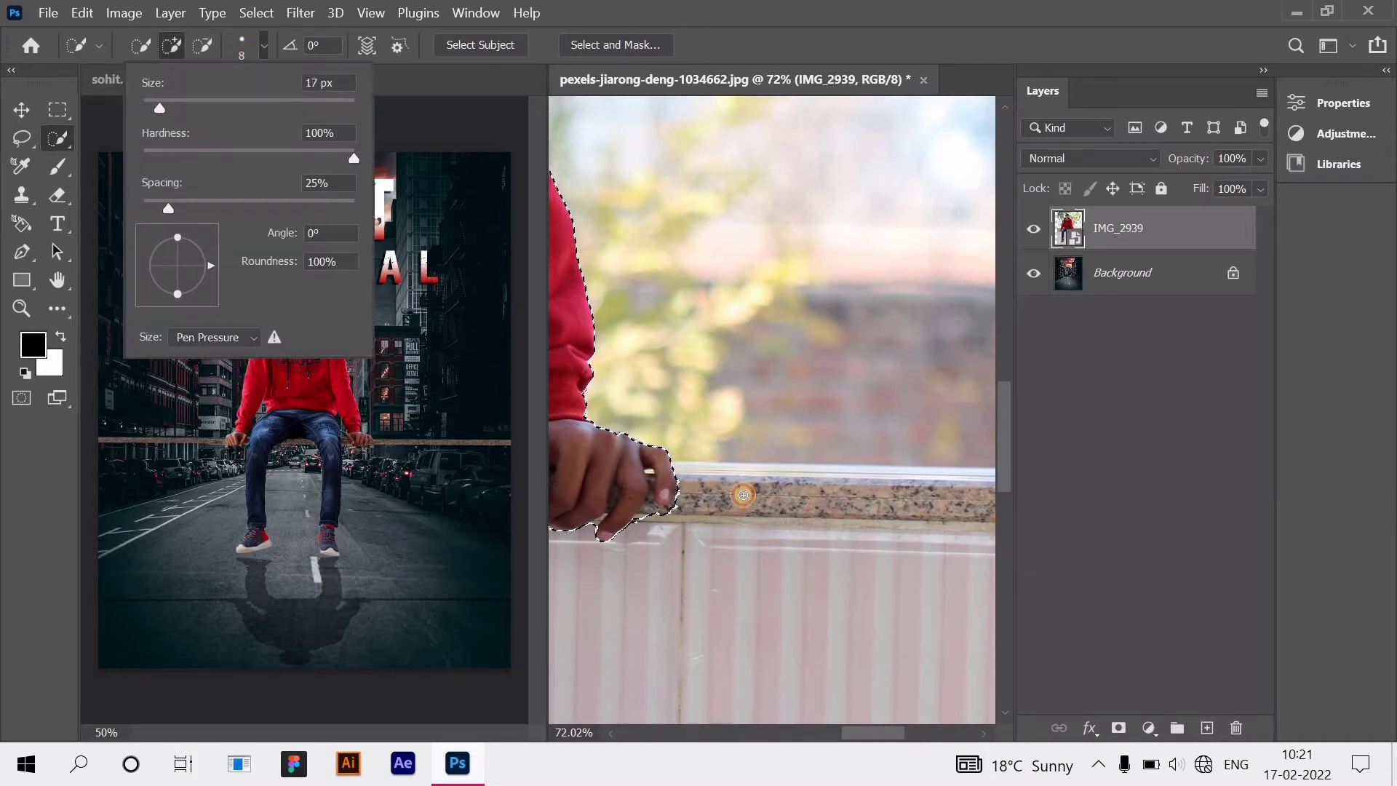
Step: Add the countertop and the areas along the arm and sleeve to the selection
click(676, 489)
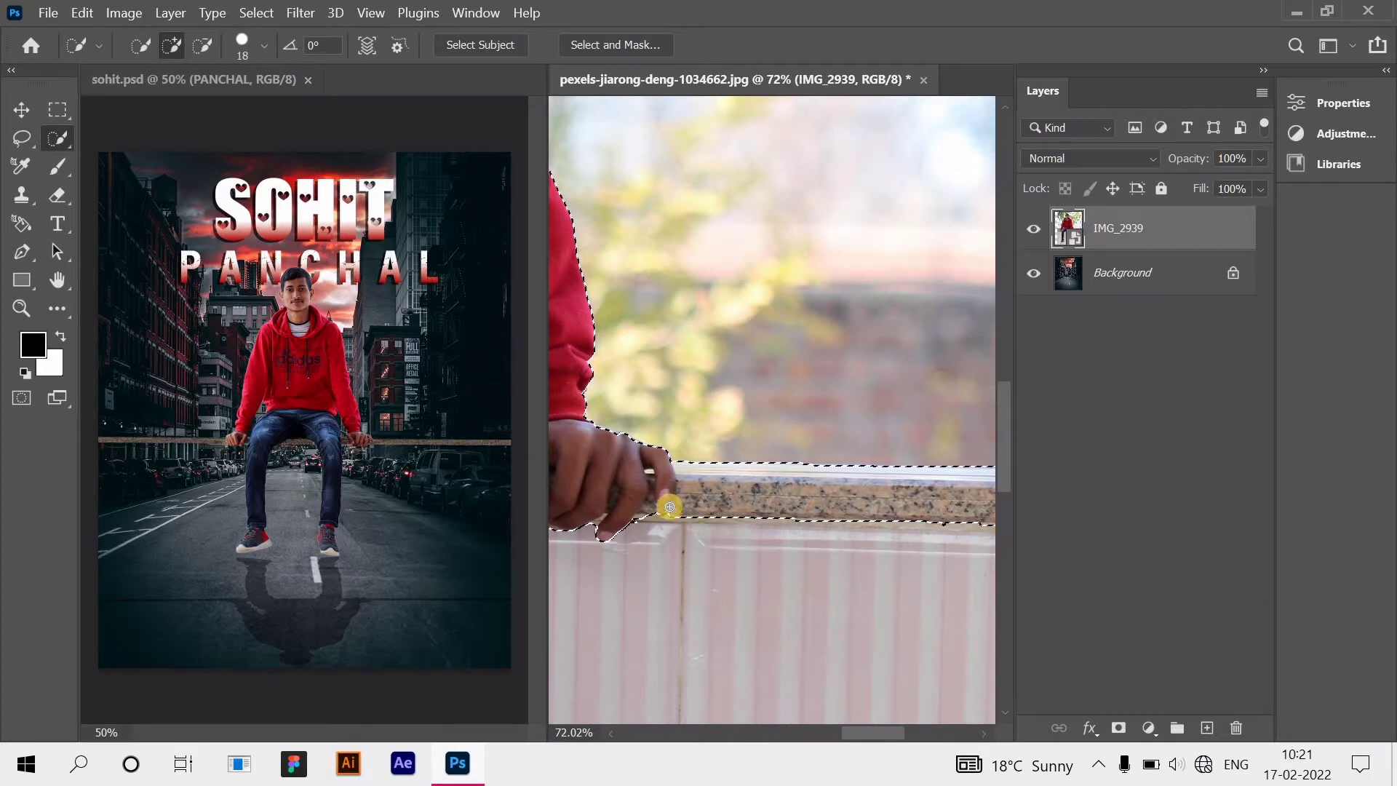
scroll(670, 500, right, 2)
scroll(669, 495, left, 8)
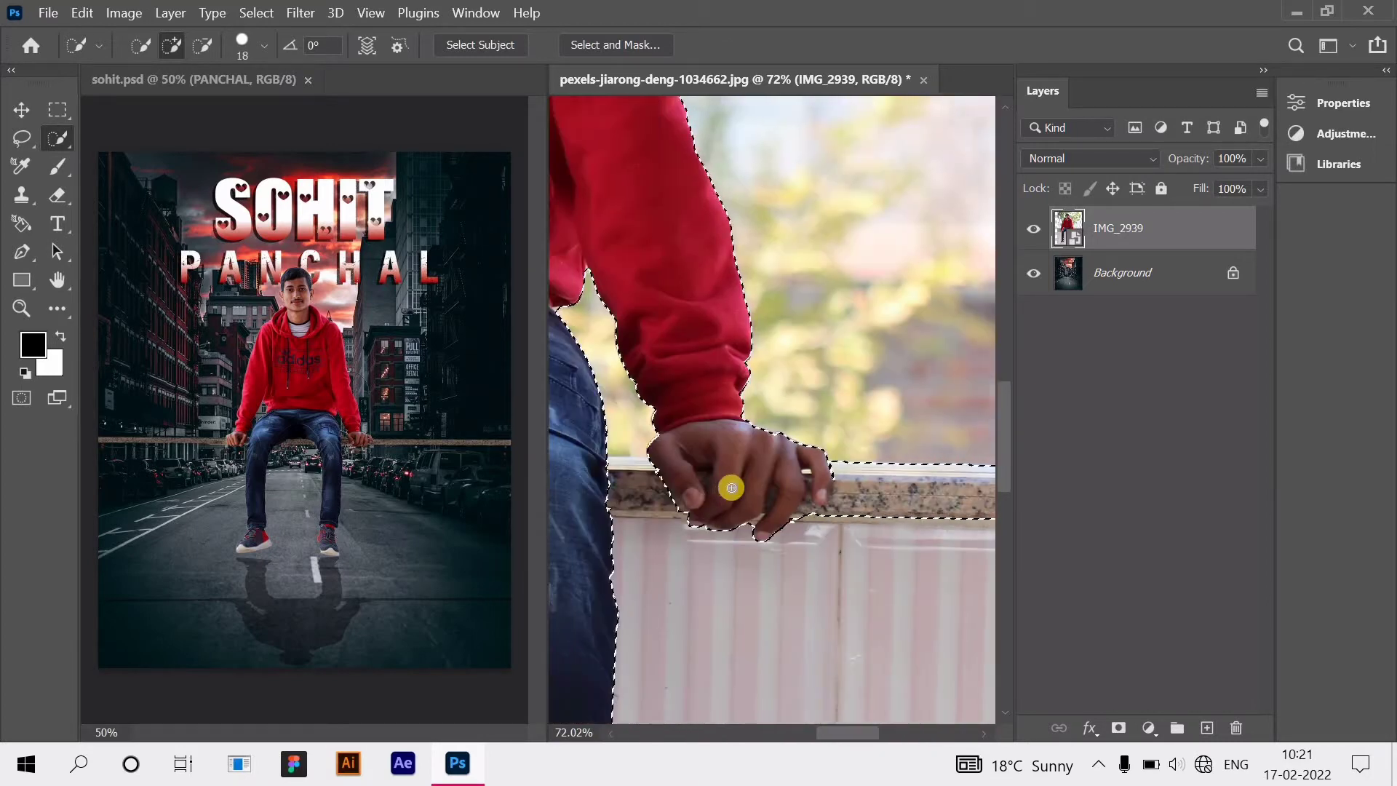
drag(693, 490, 737, 499)
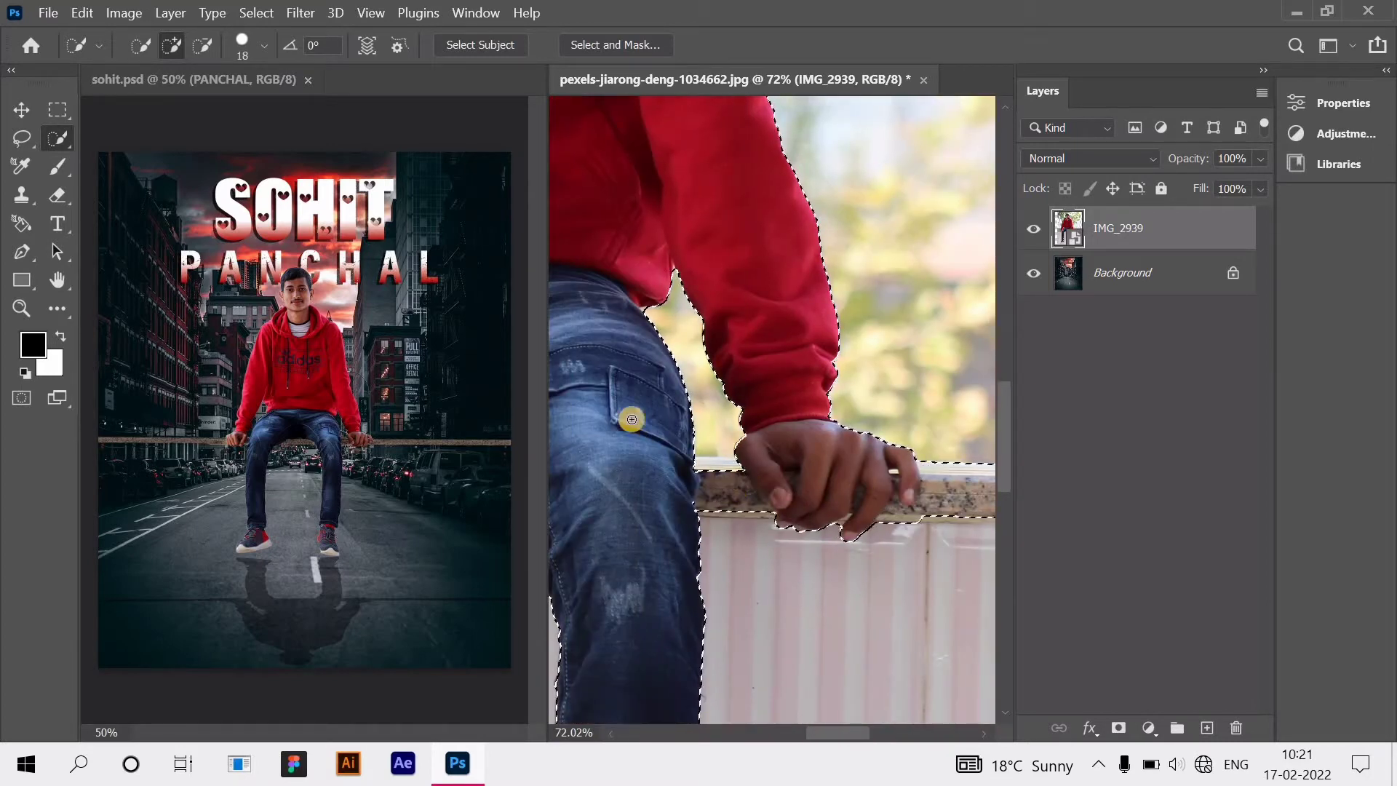
mouse_move(684, 435)
mouse_down()
mouse_move(701, 476)
mouse_move(736, 484)
mouse_up()
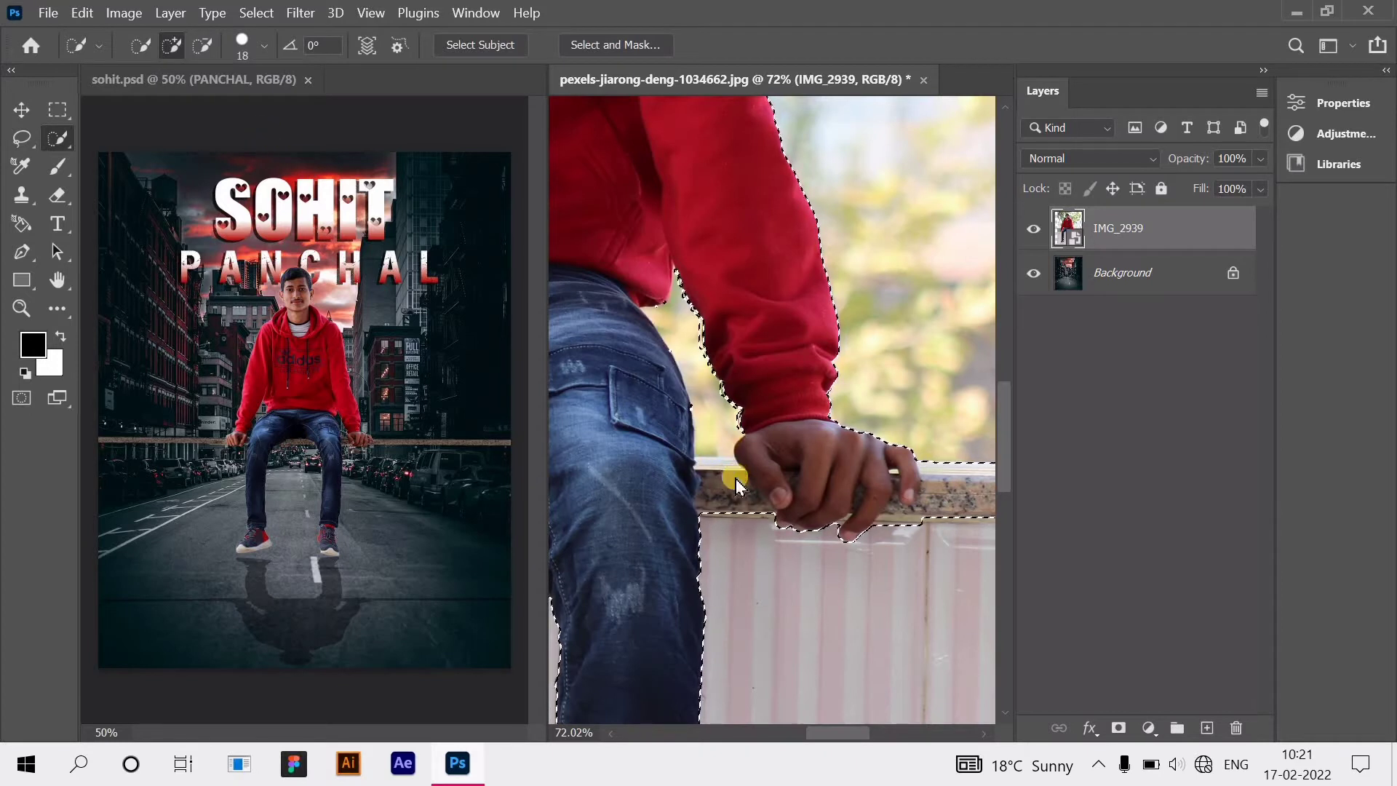
drag(684, 317, 740, 386)
mouse_move(677, 286)
mouse_down()
mouse_move(658, 296)
mouse_move(698, 443)
mouse_move(714, 426)
mouse_up()
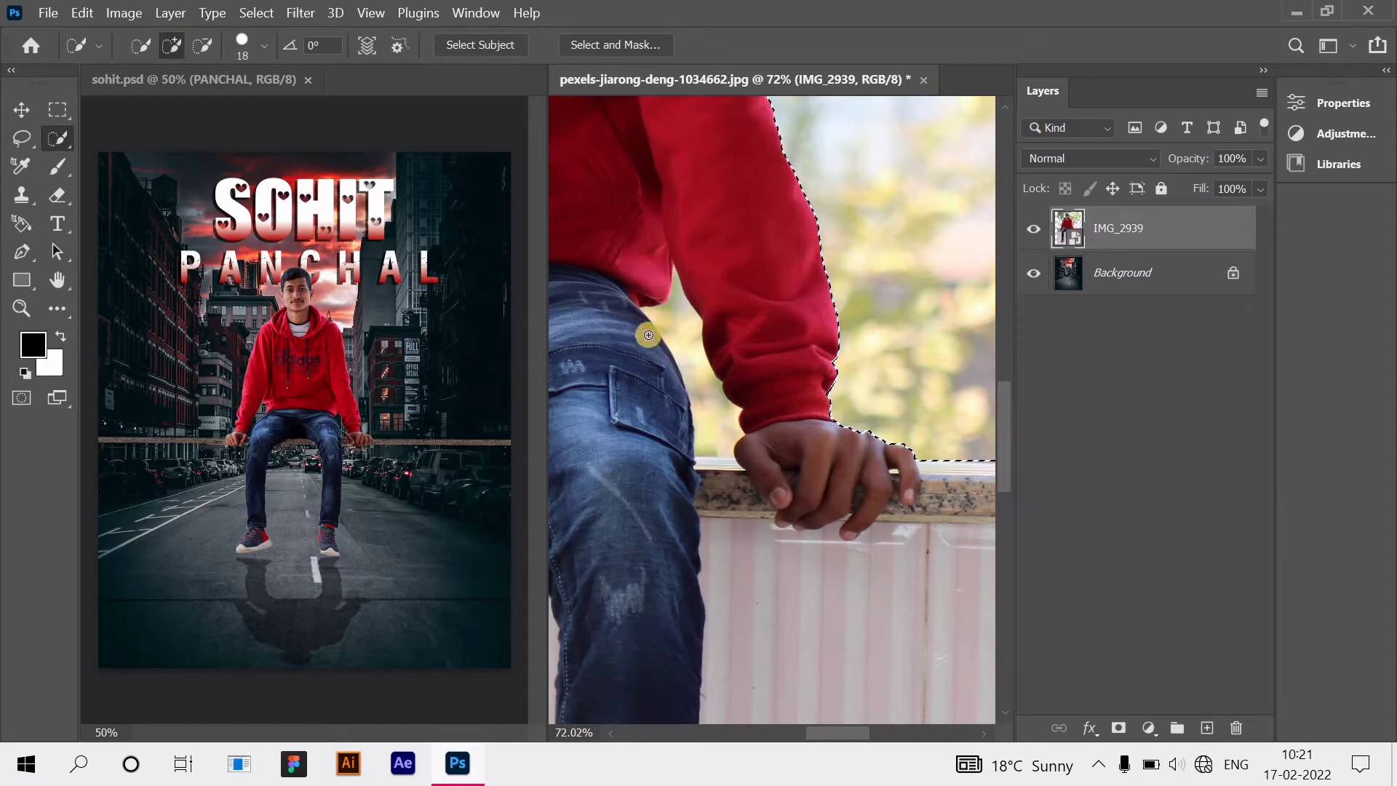
Step: Subtract the background gap between the man's arm and jeans from the selection
click(202, 45)
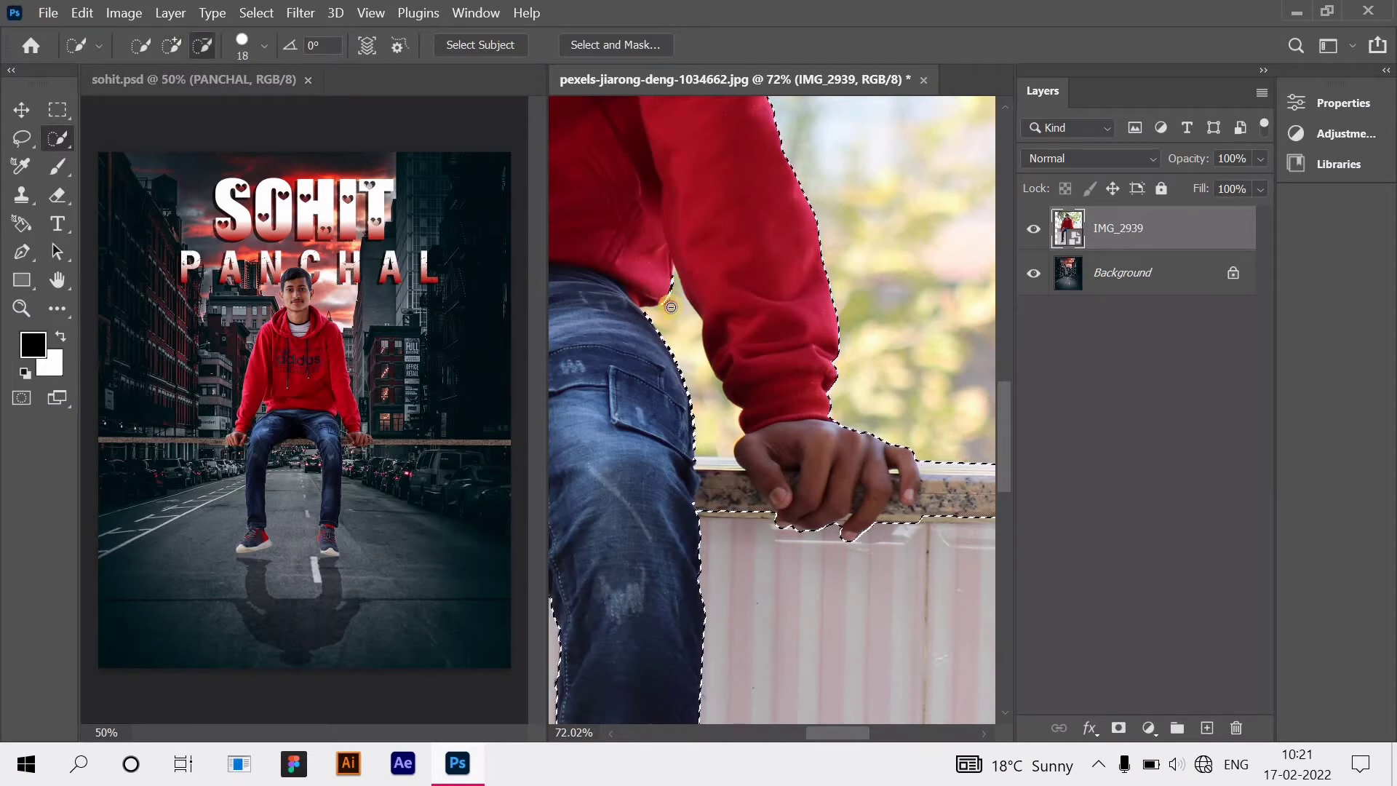
drag(671, 307, 682, 361)
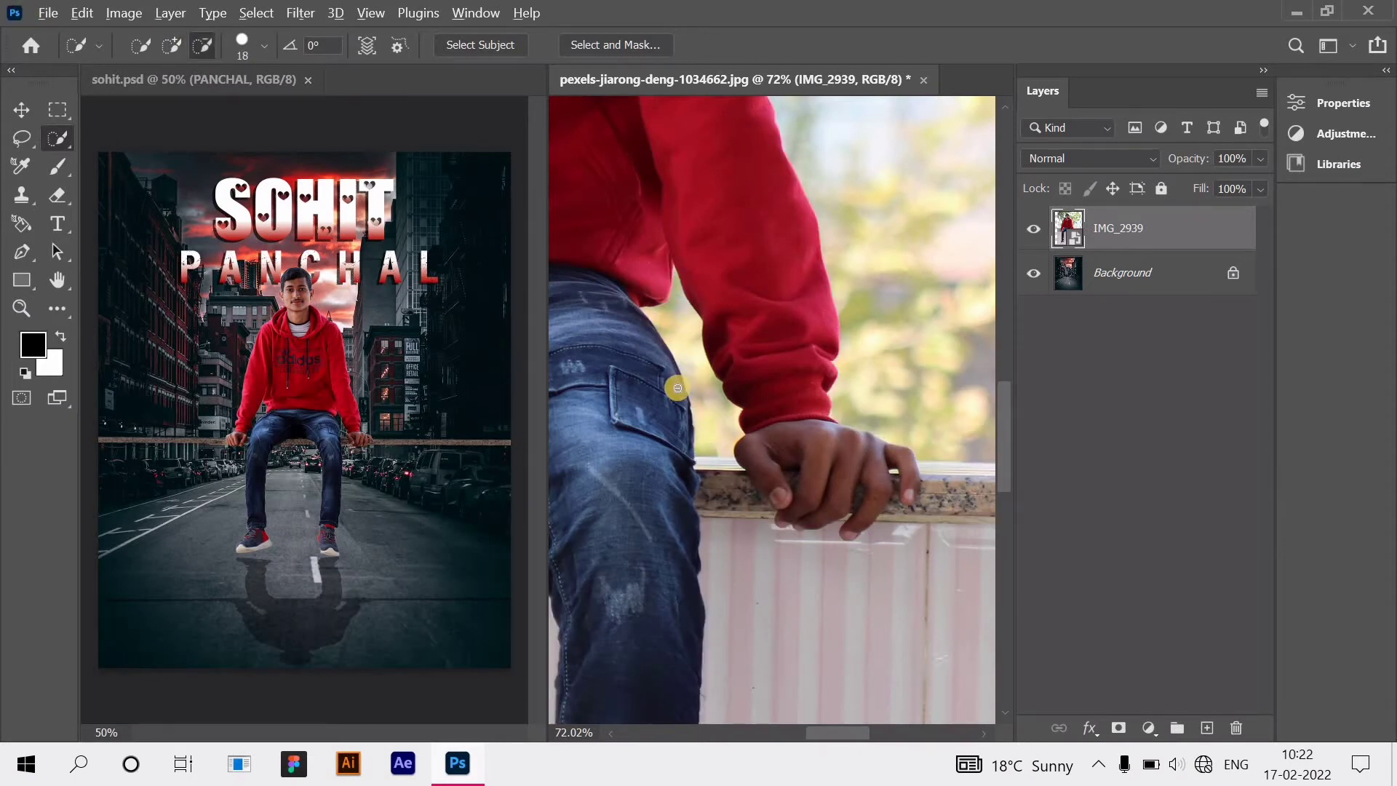
scroll(678, 388, down, 3)
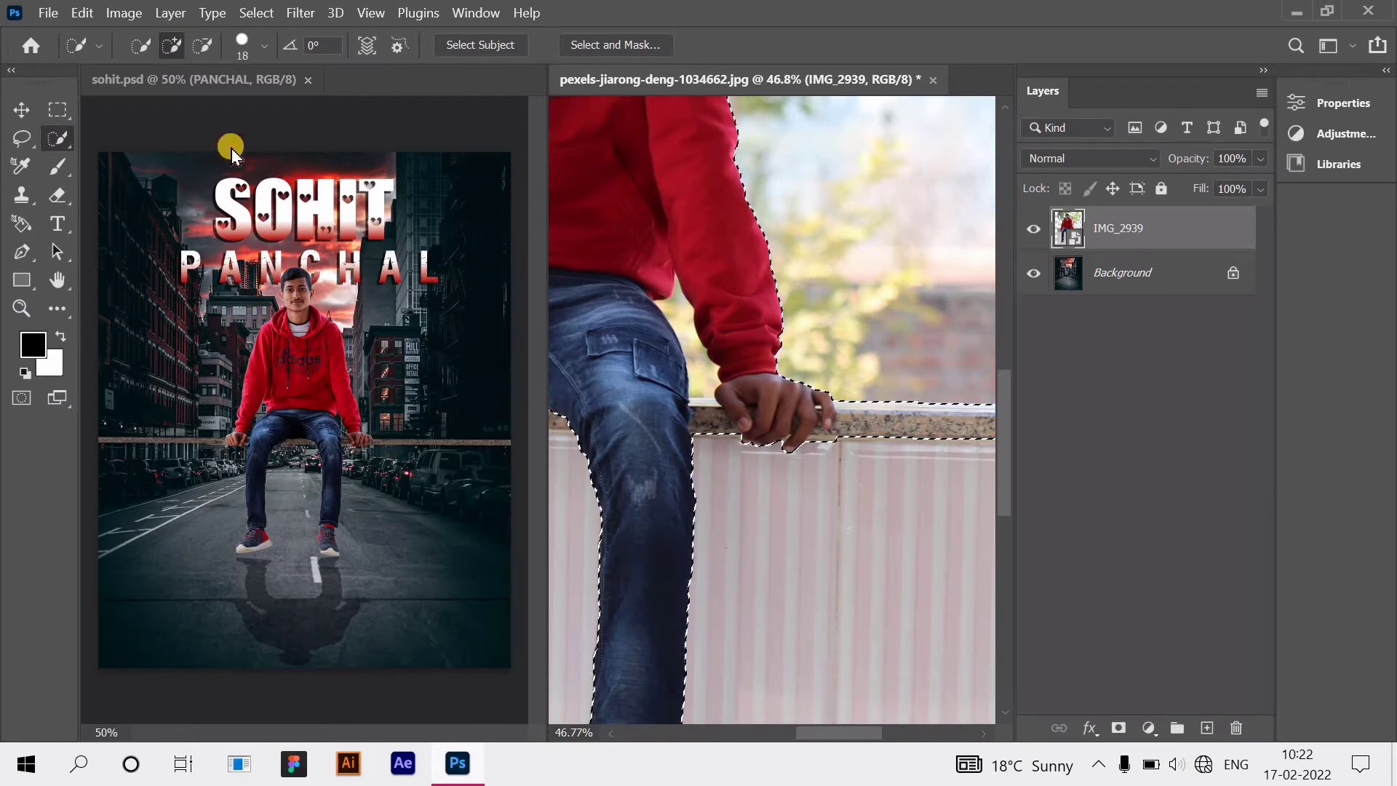
click(202, 45)
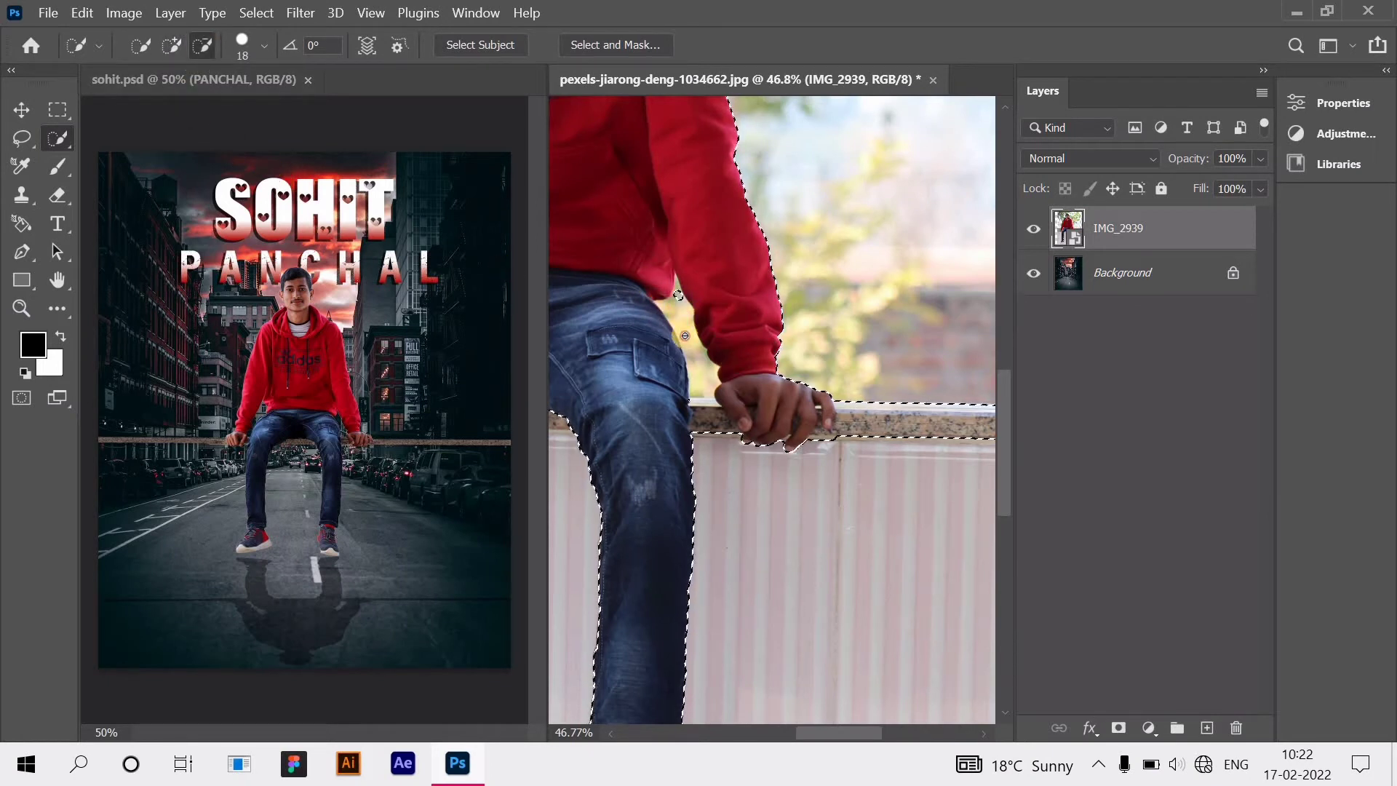
drag(684, 335, 695, 371)
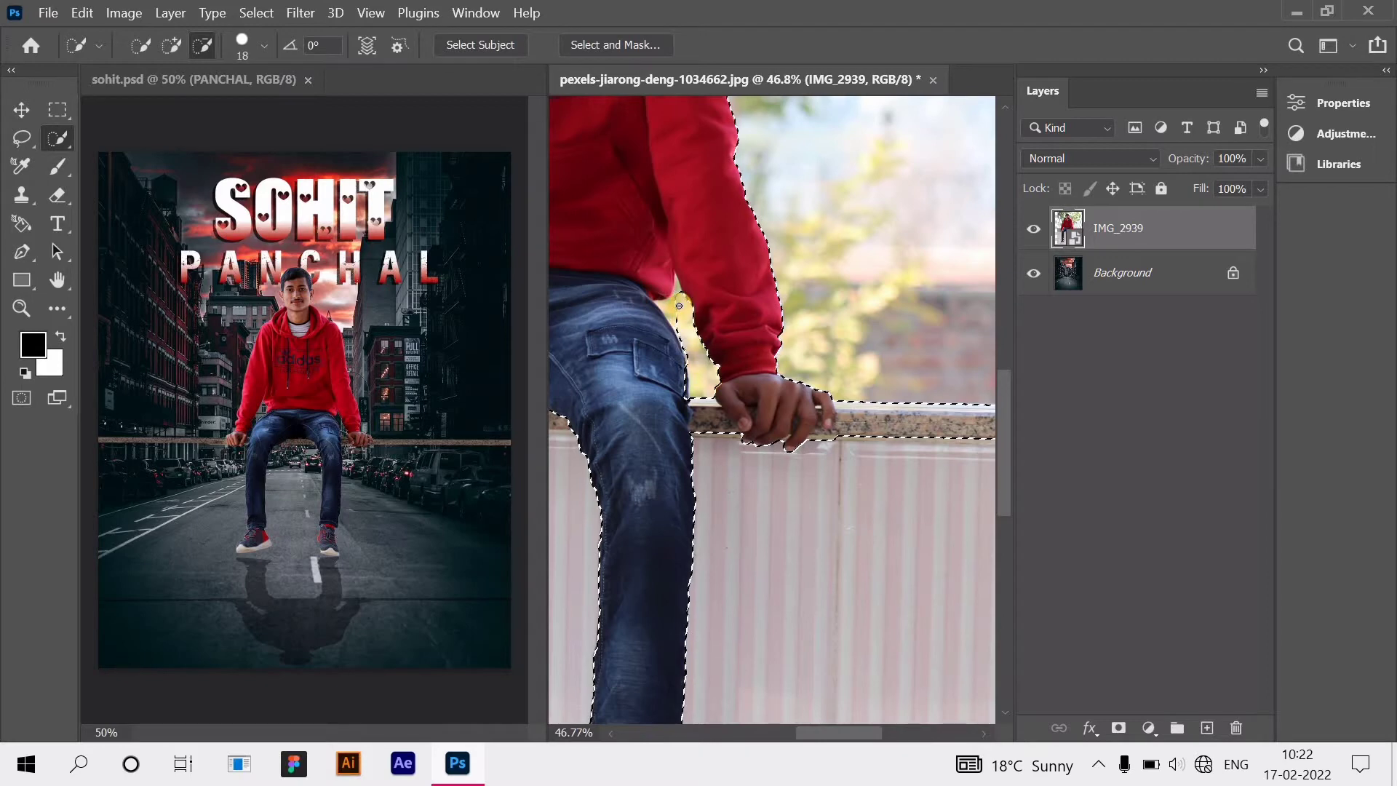
scroll(679, 305, up, 5)
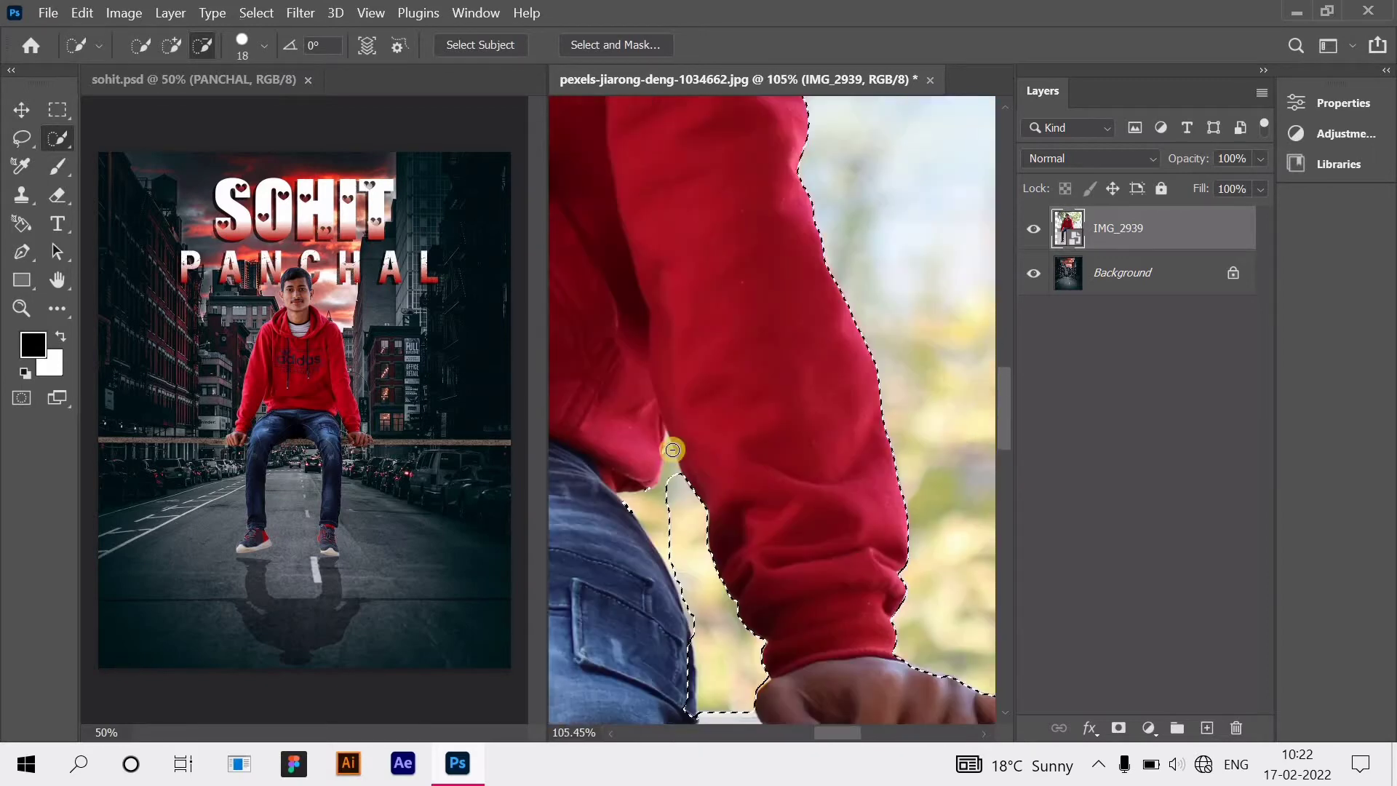
Step: Trim the pink wall along the jeans edge out of the selection, then return to Add mode
scroll(673, 450, down, 2)
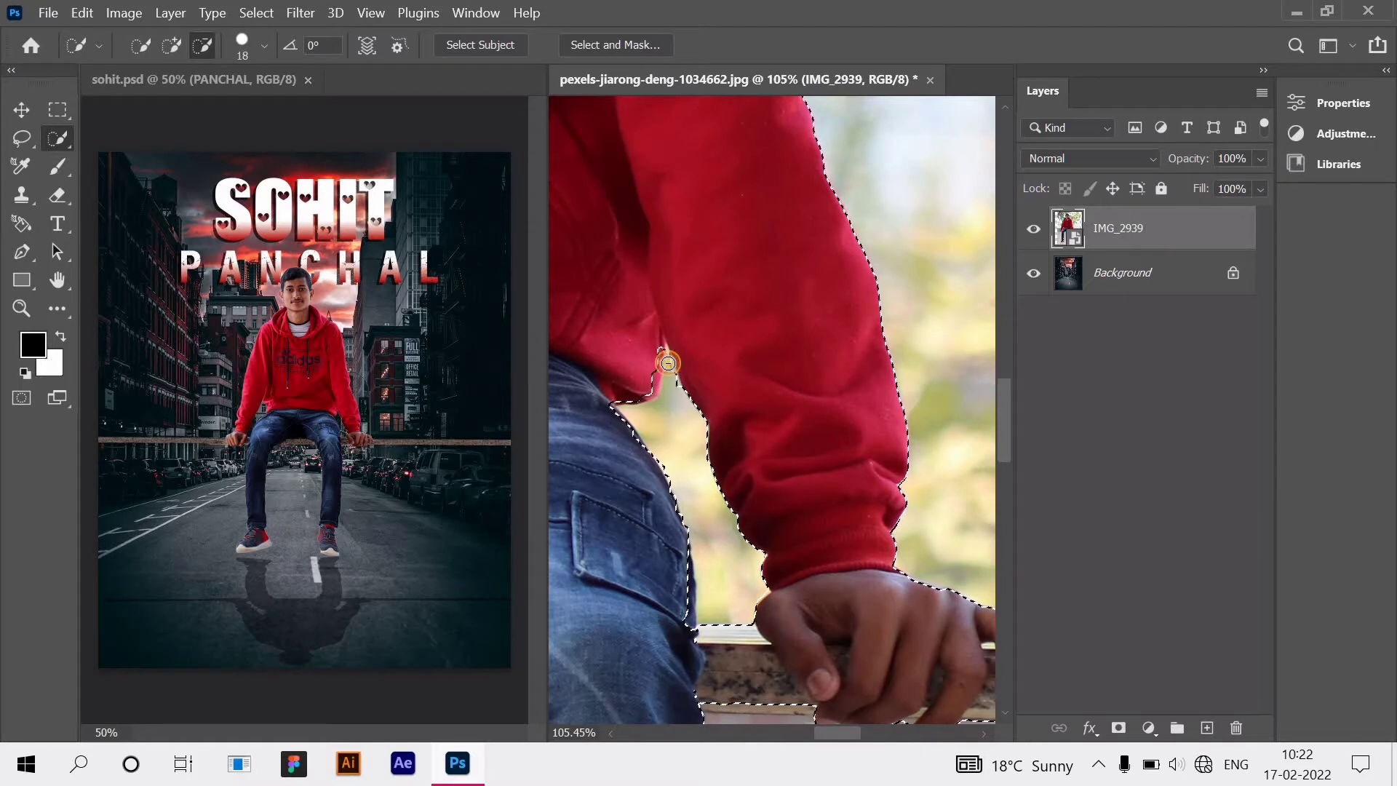
scroll(677, 457, down, 1)
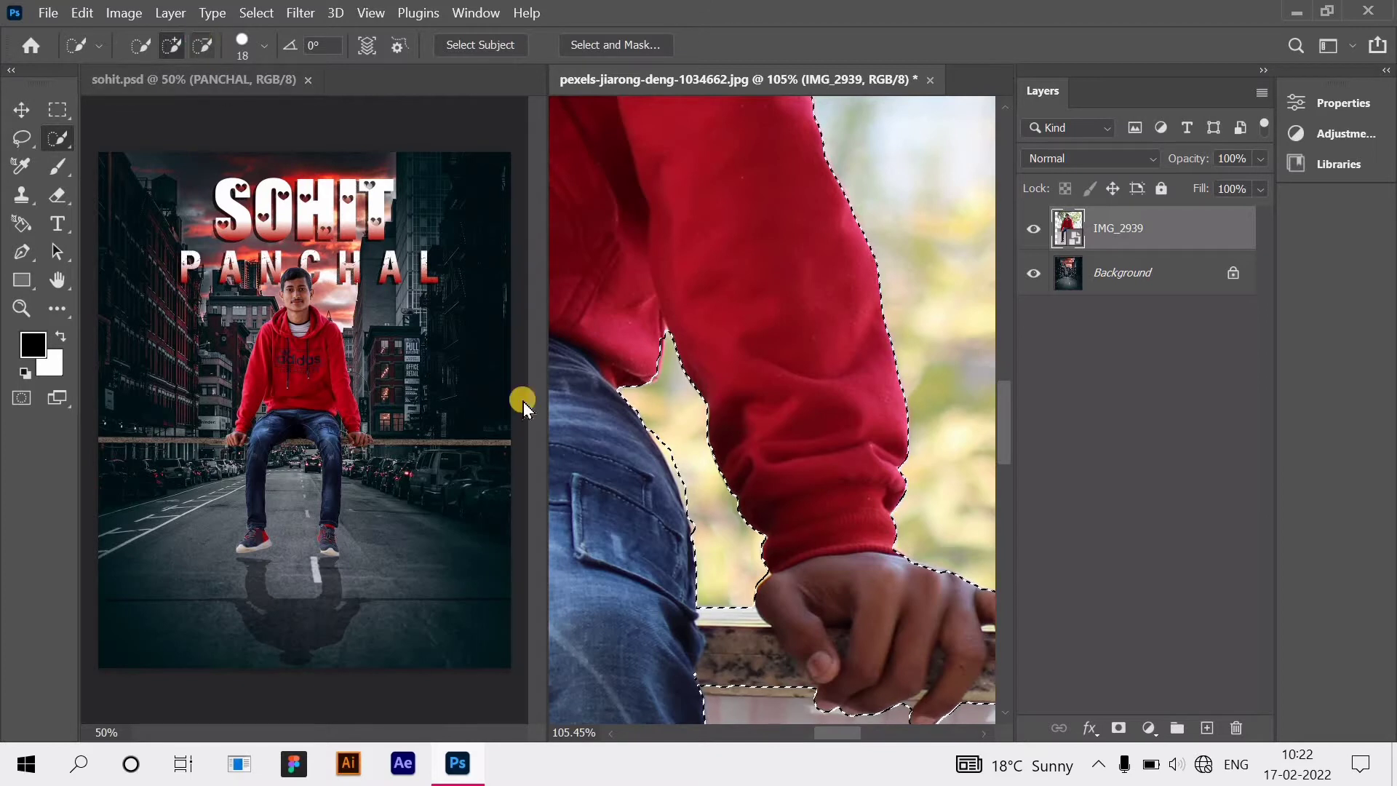
key(alt)
drag(682, 456, 696, 517)
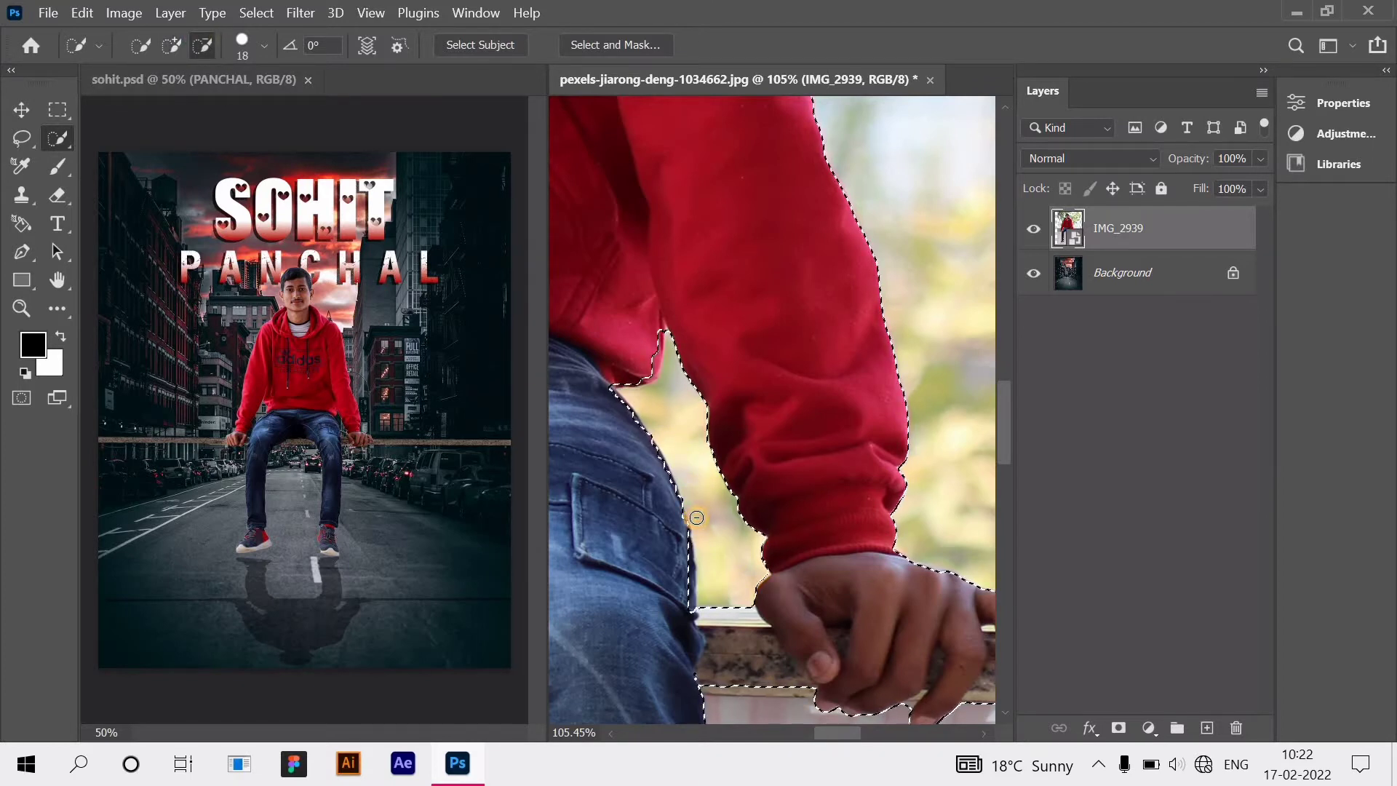
scroll(696, 508, down, 5)
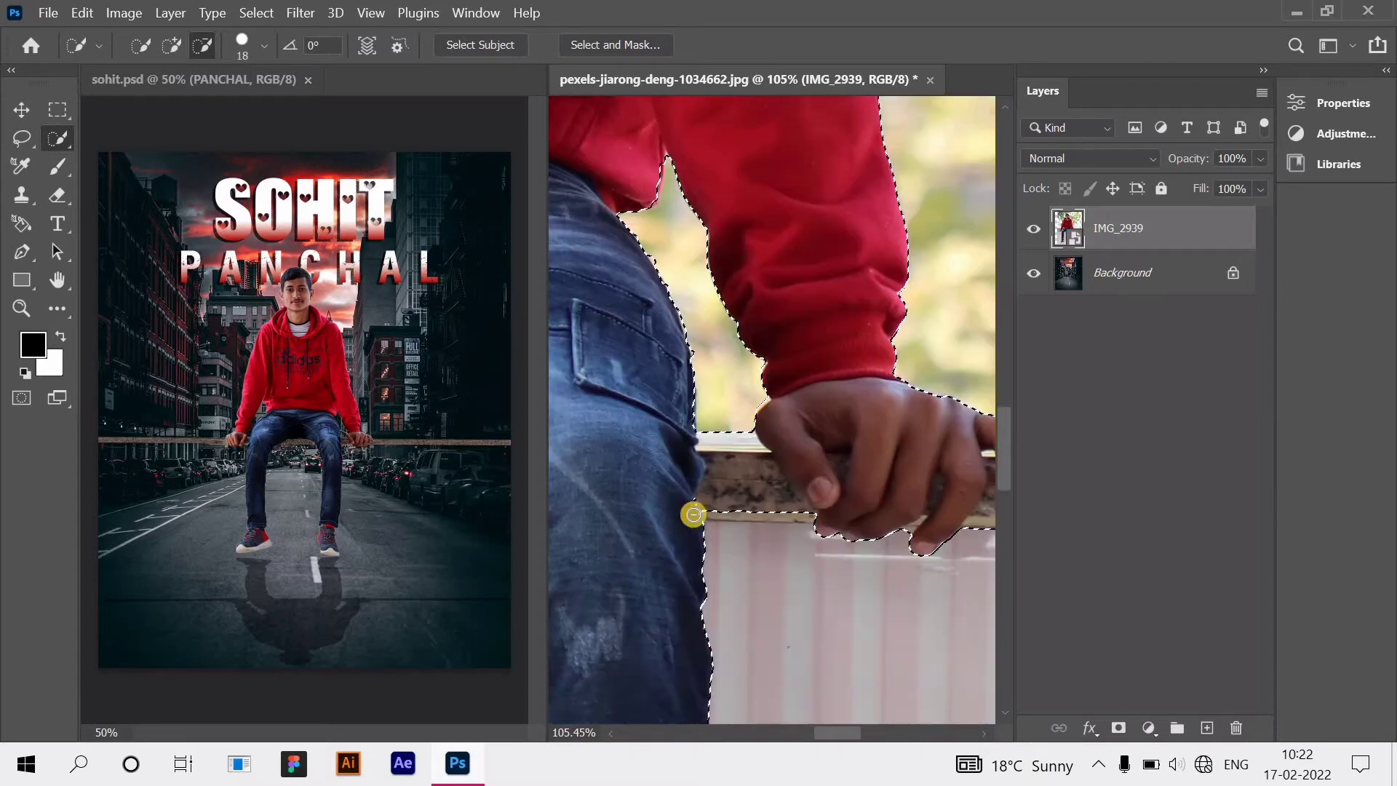
click(172, 46)
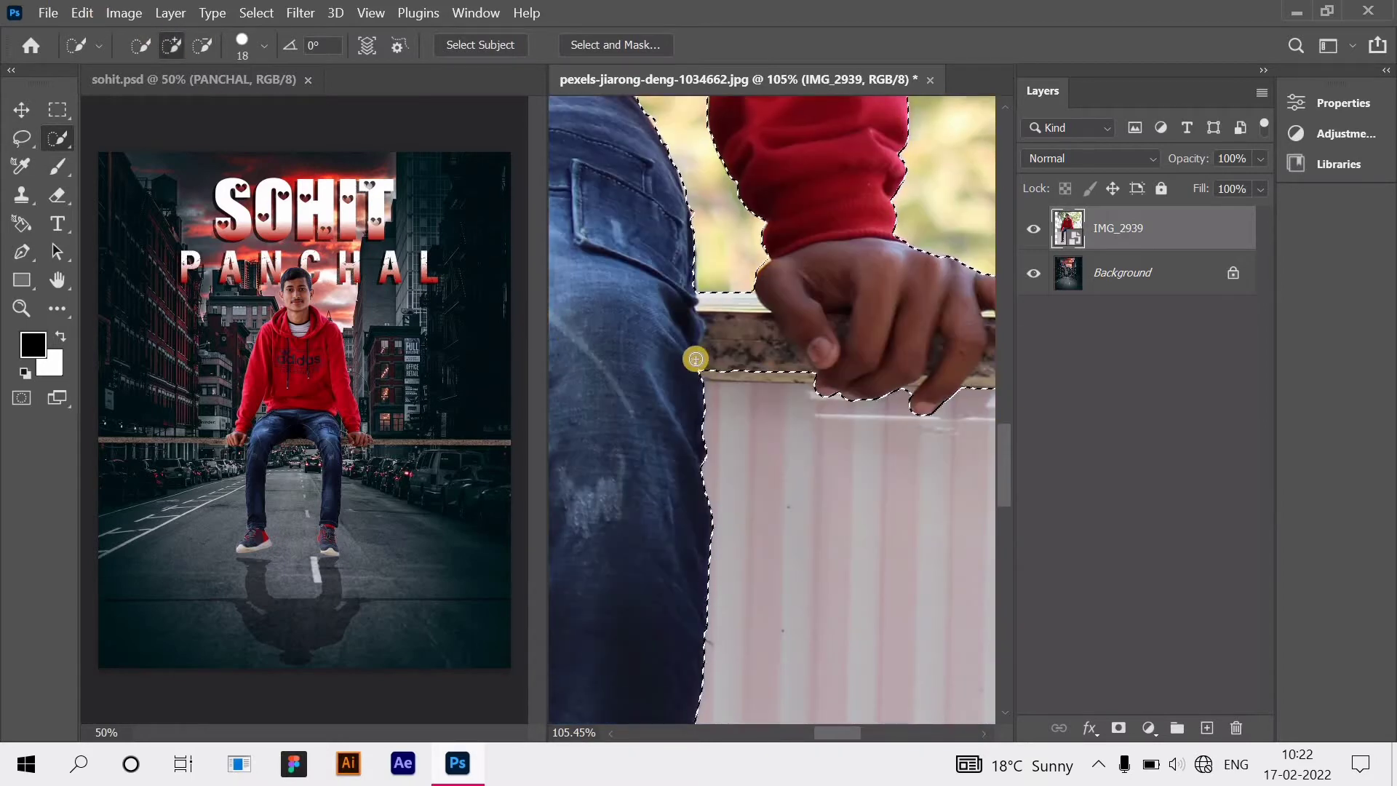
scroll(673, 378, down, 10)
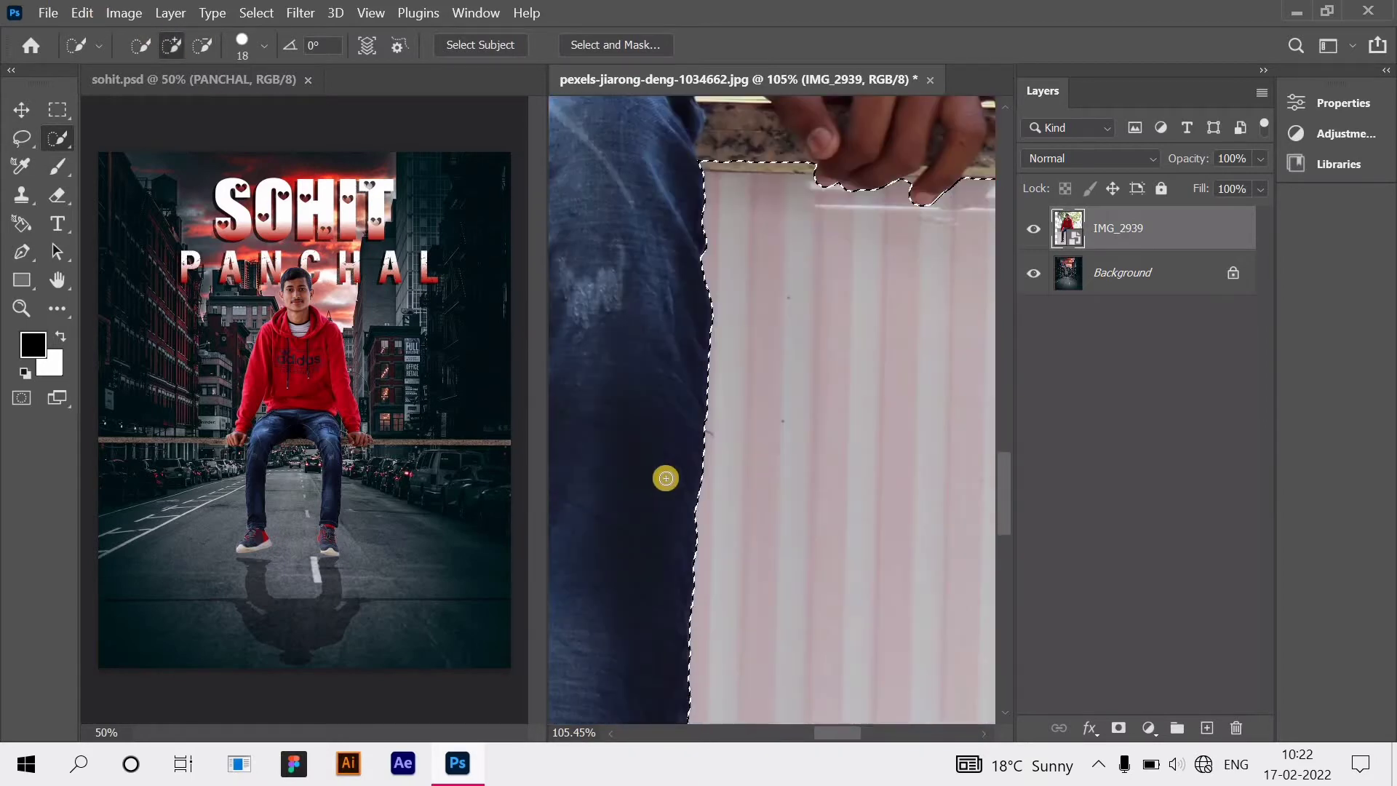
scroll(671, 495, down, 3)
scroll(671, 495, left, 6)
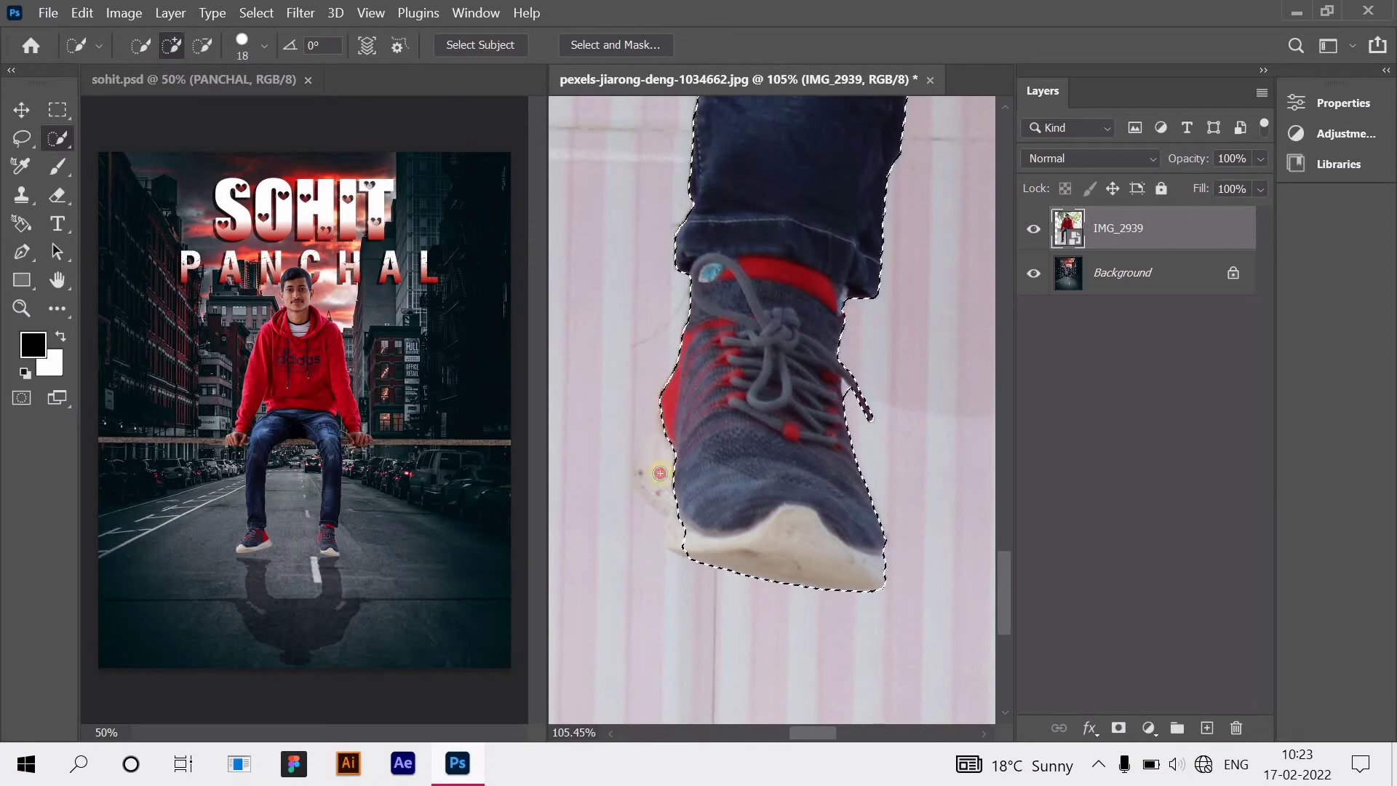
click(650, 475)
click(678, 539)
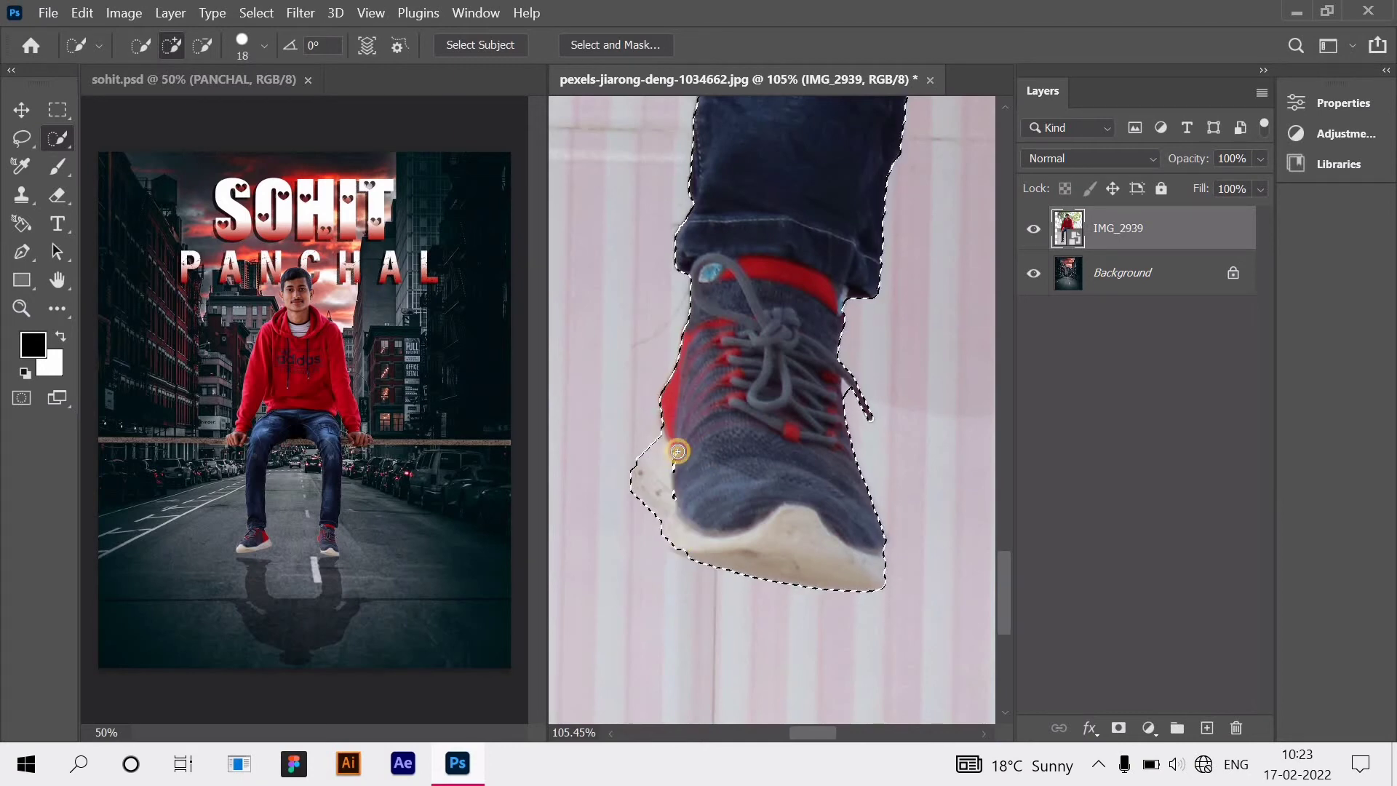
scroll(706, 437, up, 10)
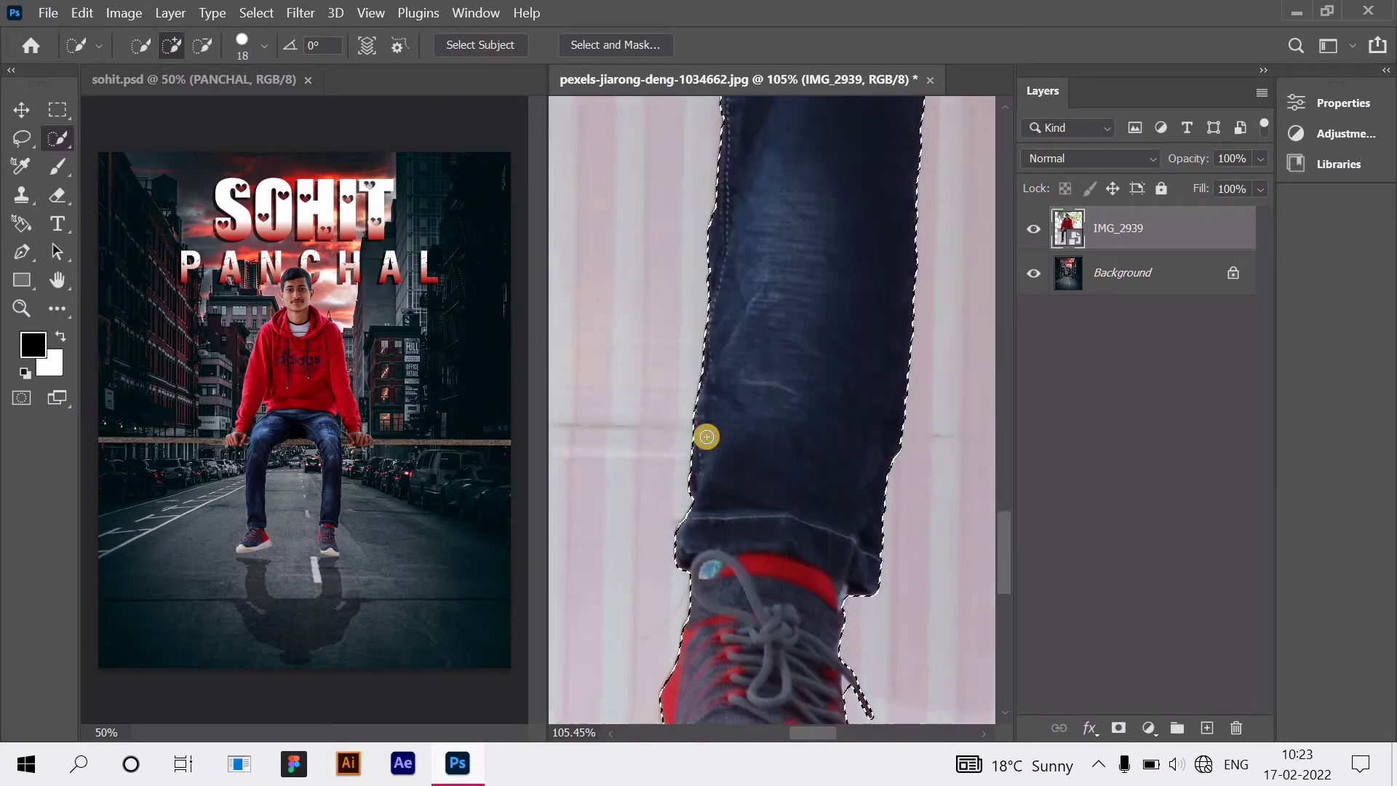
scroll(707, 437, up, 10)
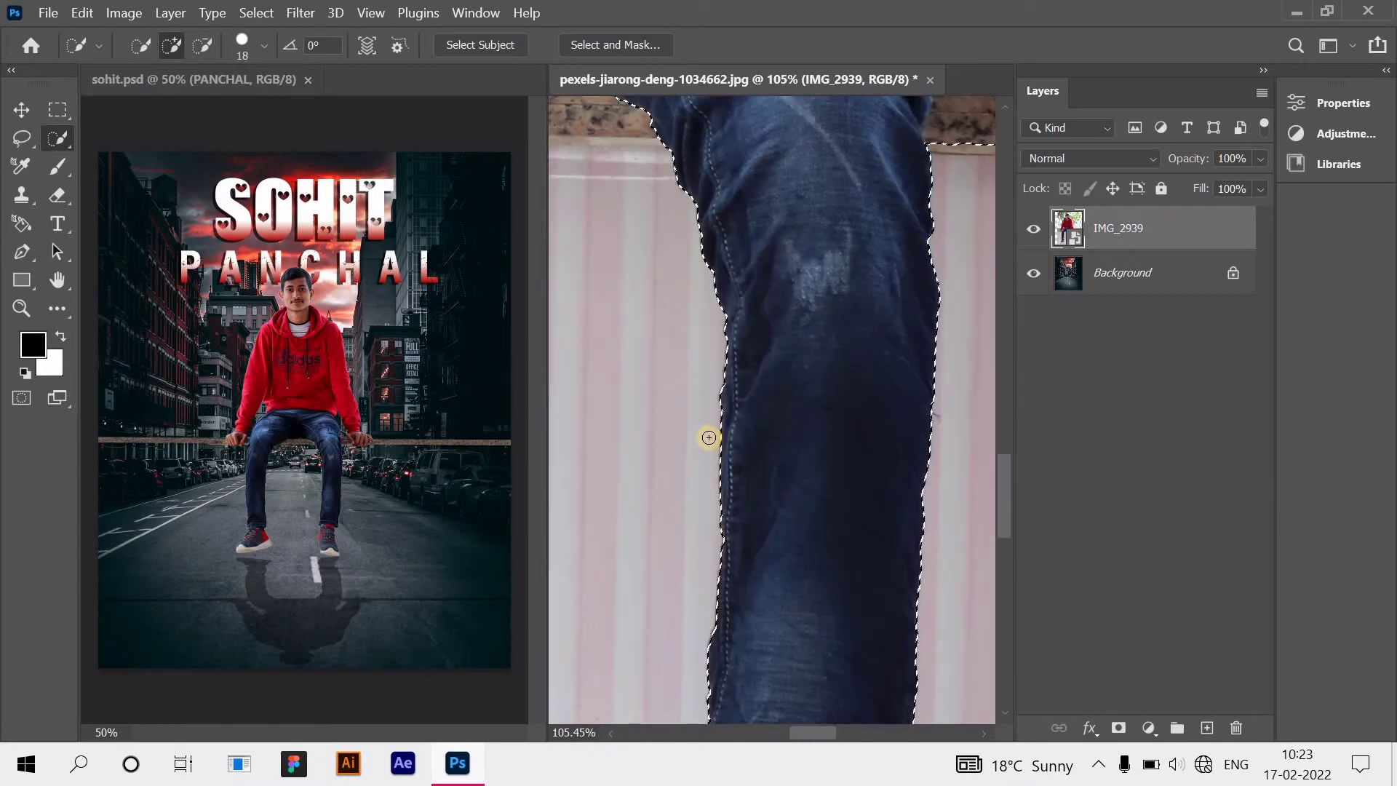
scroll(739, 374, up, 2)
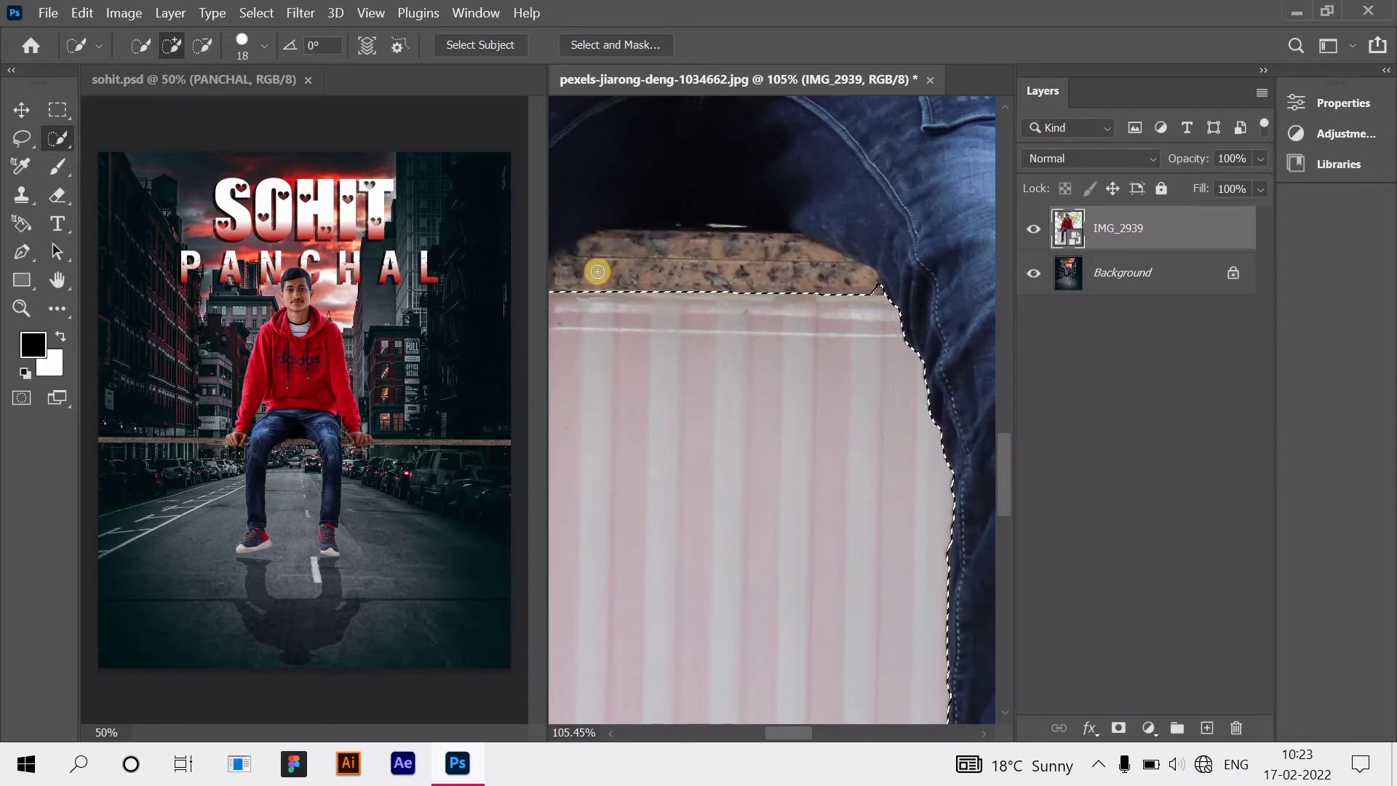
scroll(728, 276, left, 2)
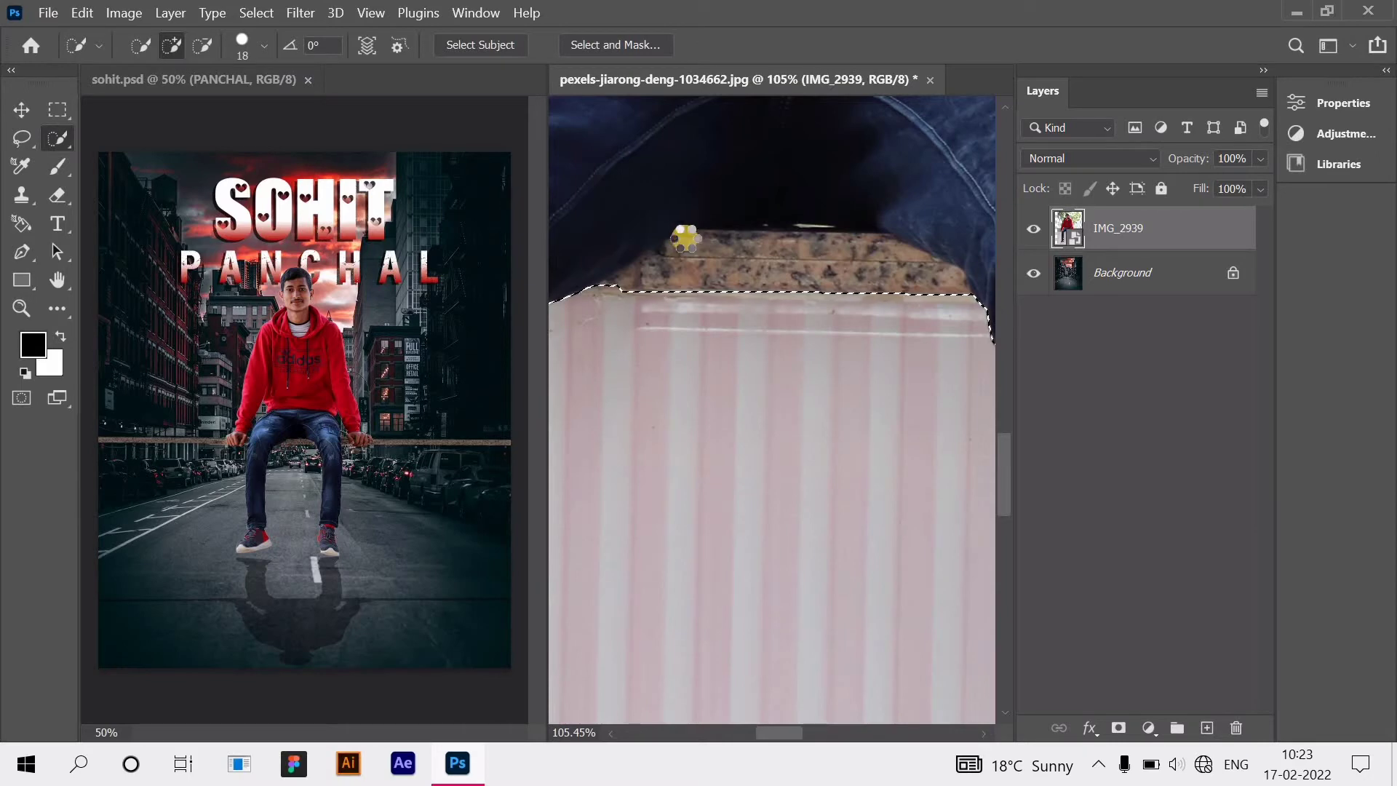
scroll(604, 305, down, 10)
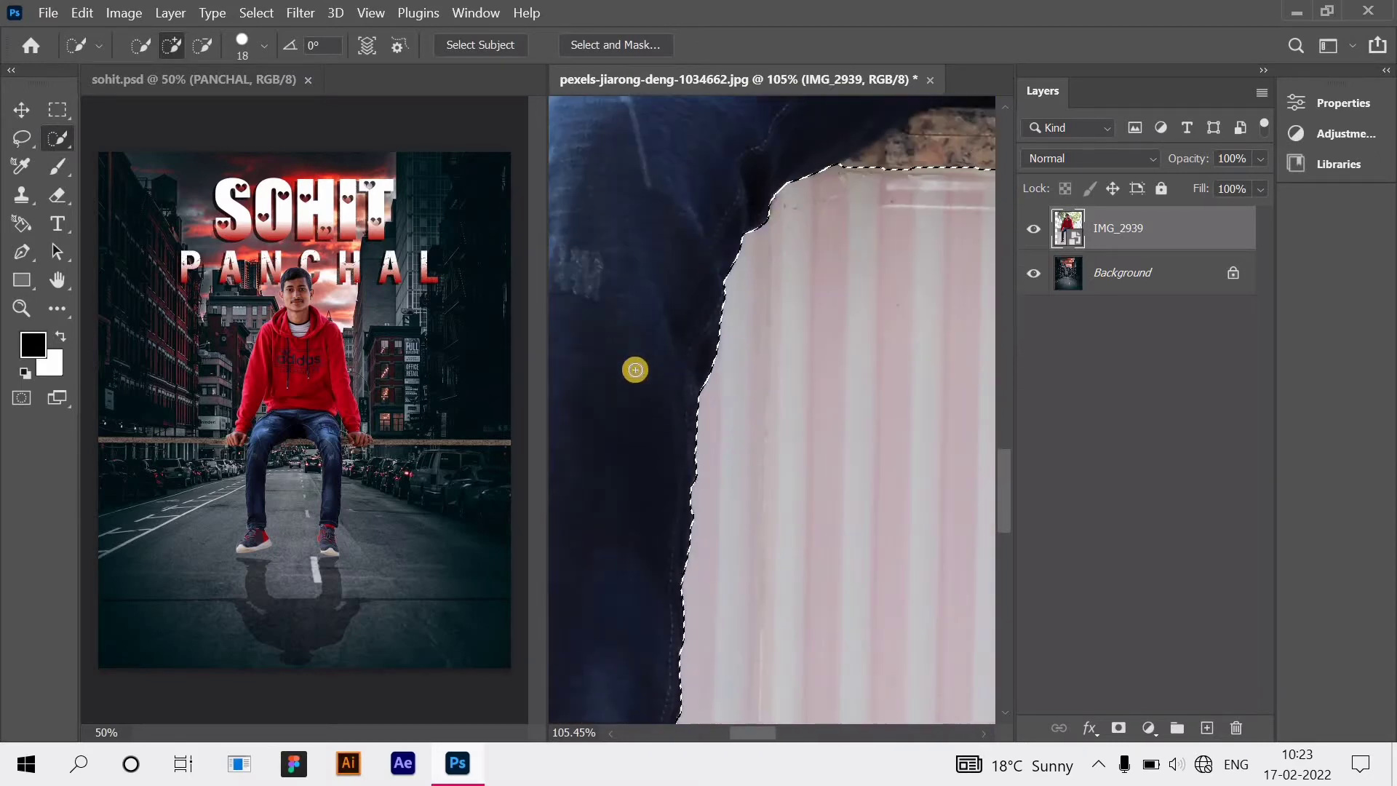
scroll(624, 461, left, 4)
scroll(686, 442, up, 3)
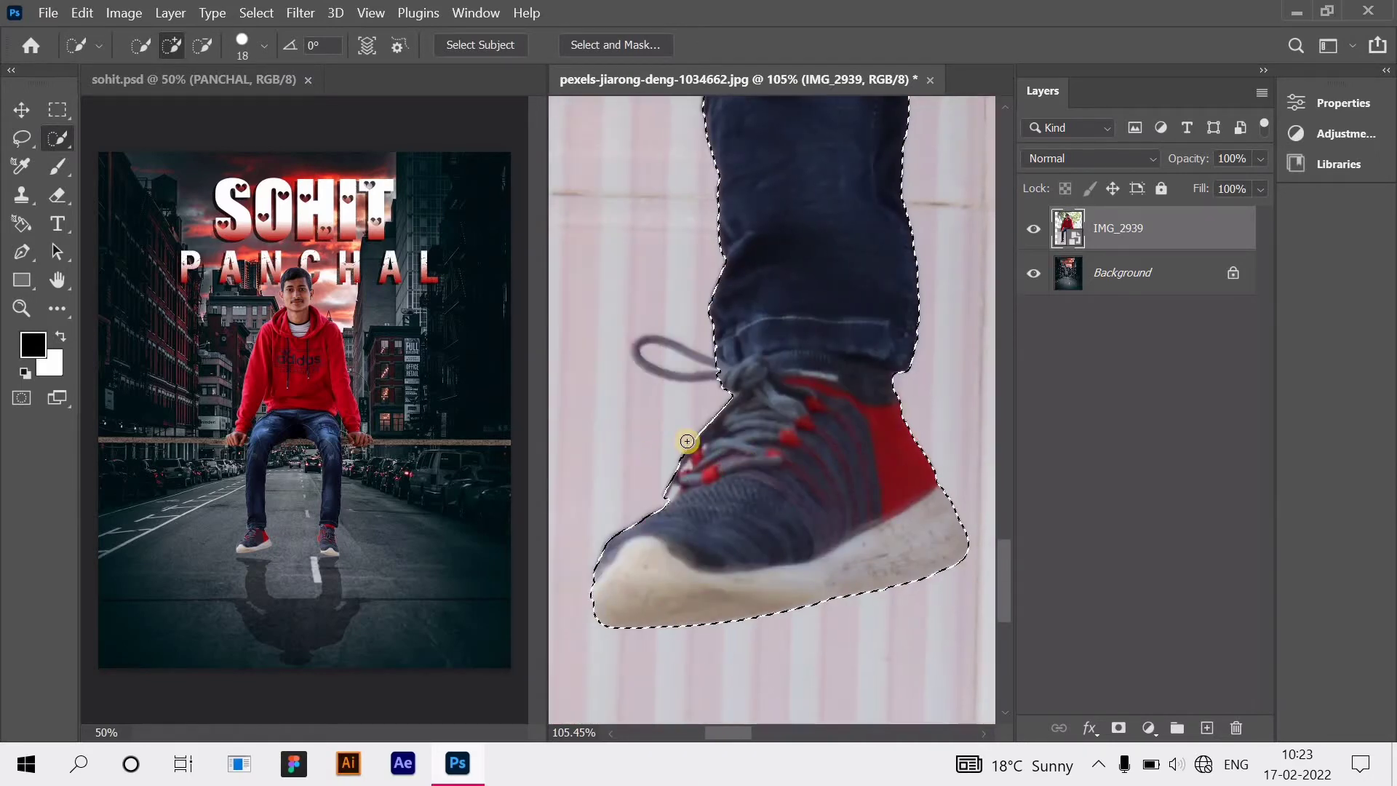
scroll(740, 439, up, 10)
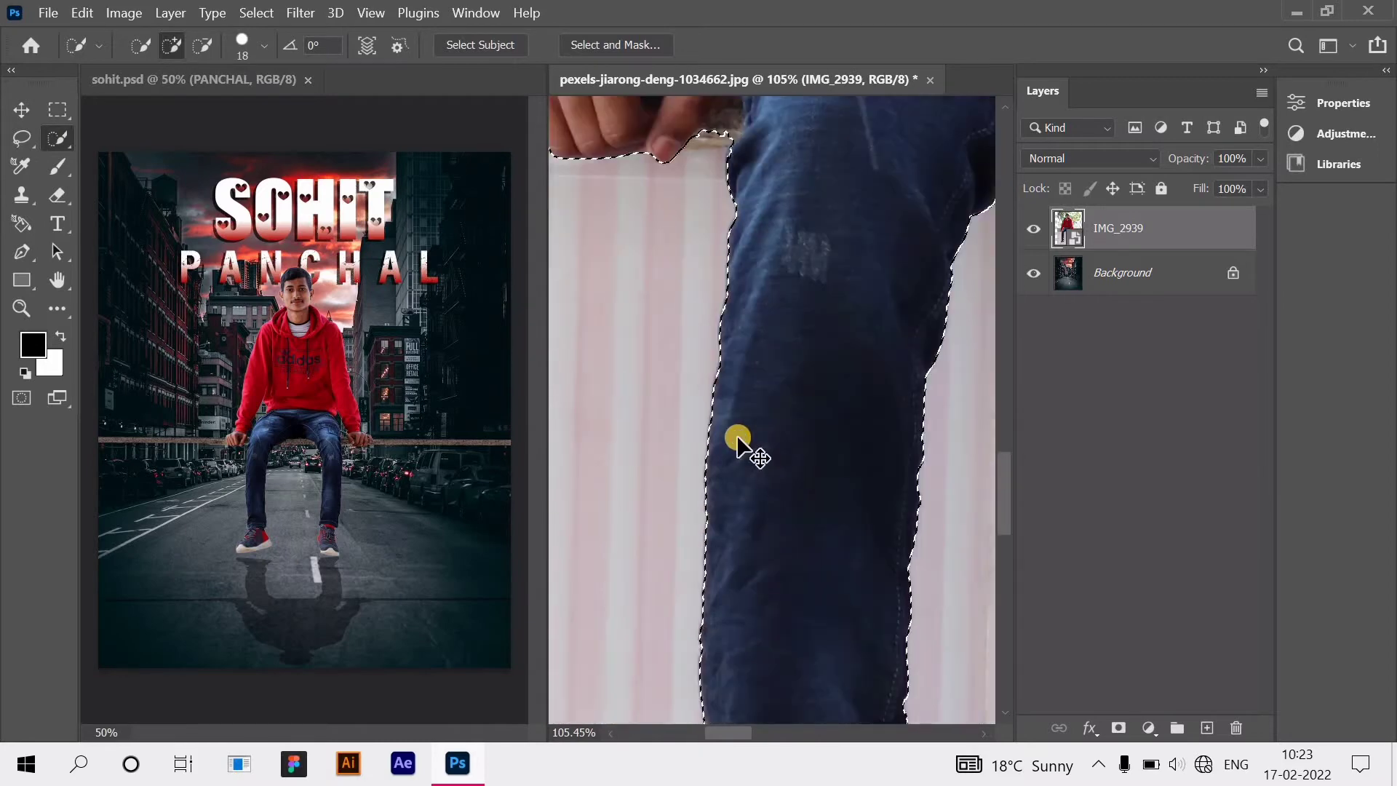
scroll(721, 407, right, 1)
scroll(709, 372, left, 3)
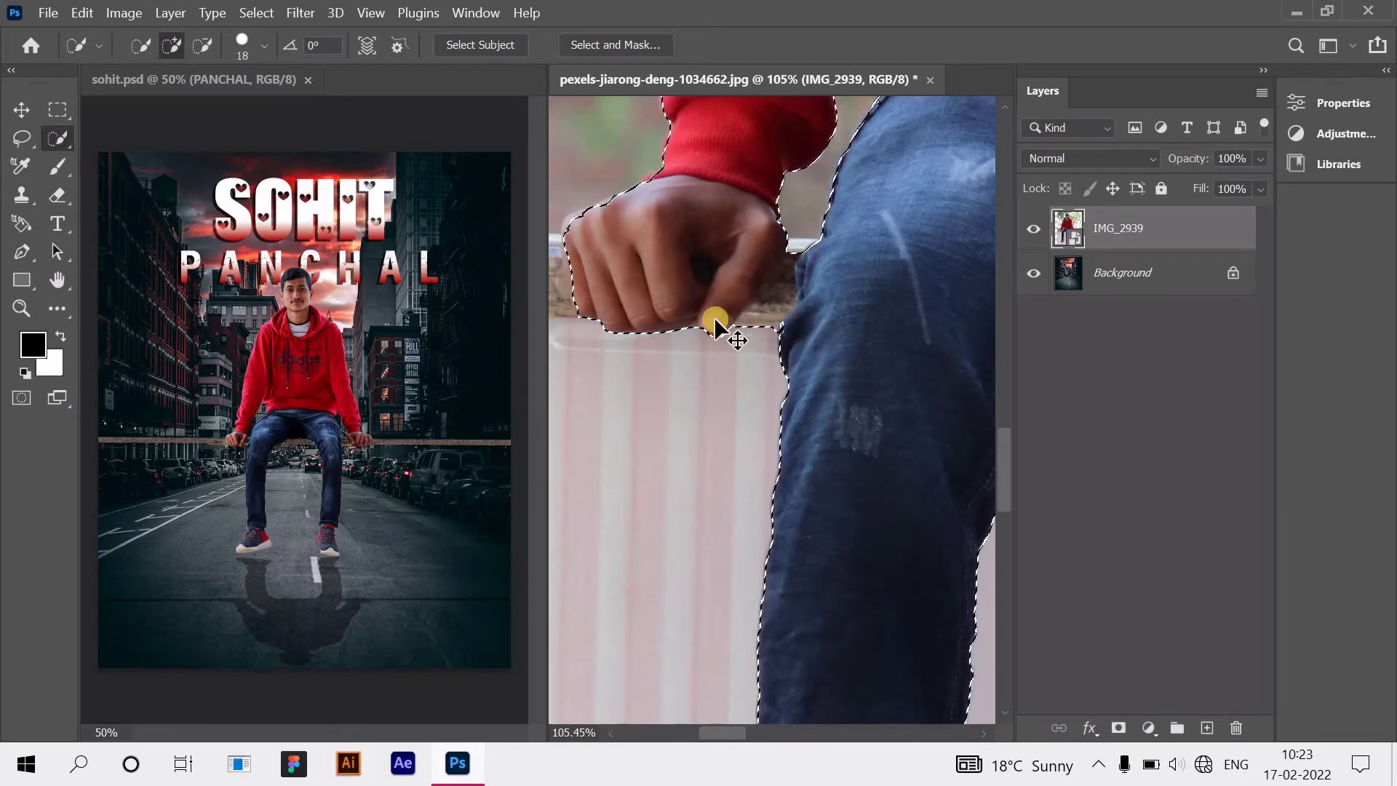
Step: Add the stone ledge beside the man's fist to the selection
scroll(715, 326, left, 5)
drag(659, 274, 673, 283)
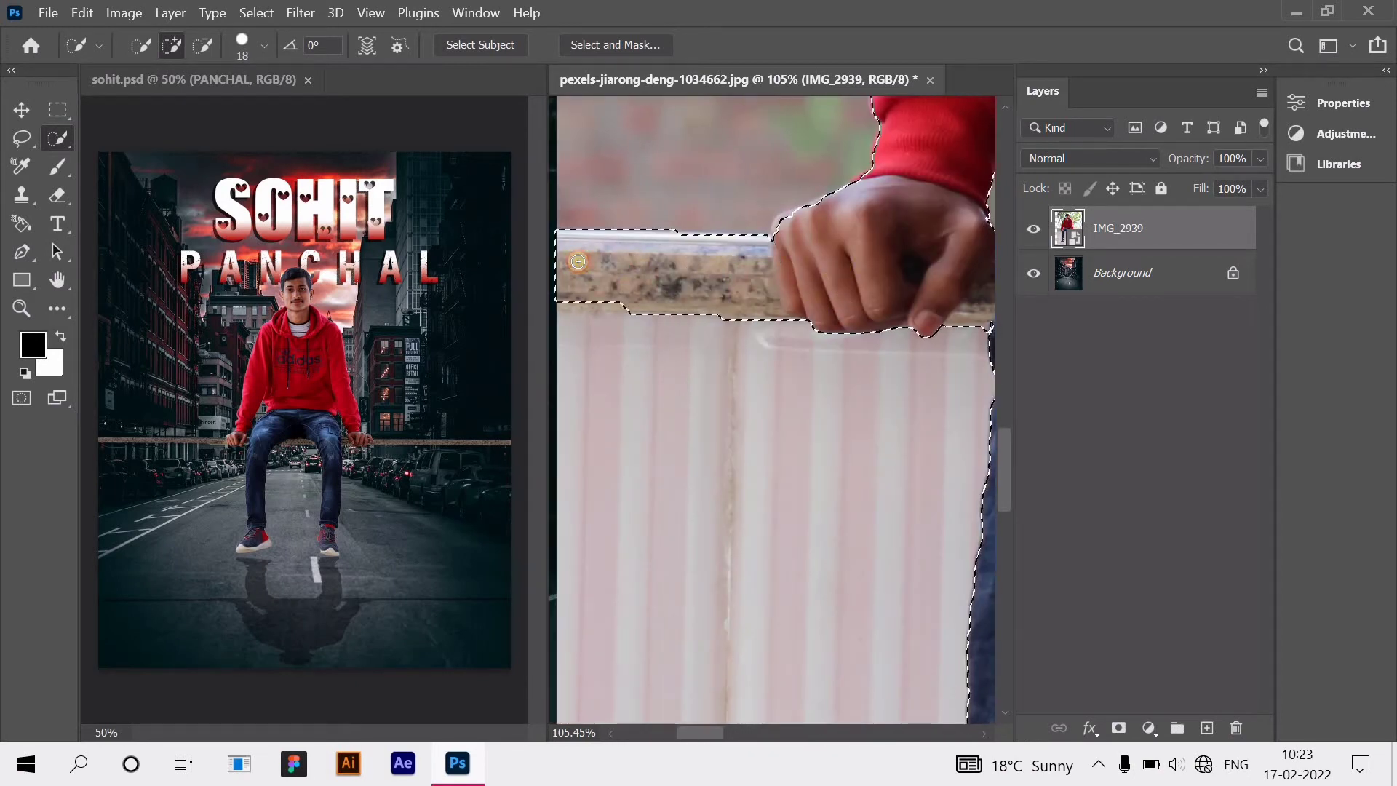
scroll(755, 294, left, 3)
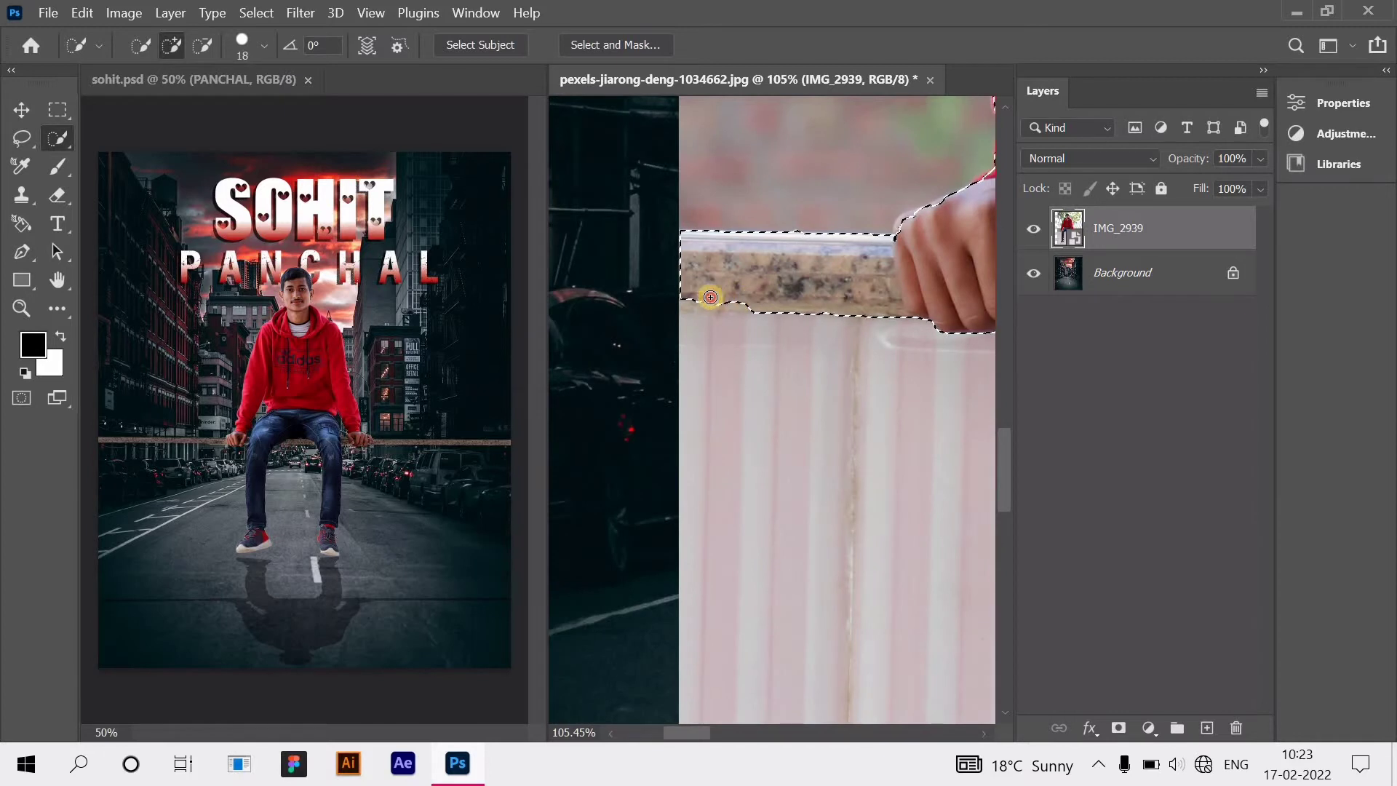
scroll(764, 305, up, 3)
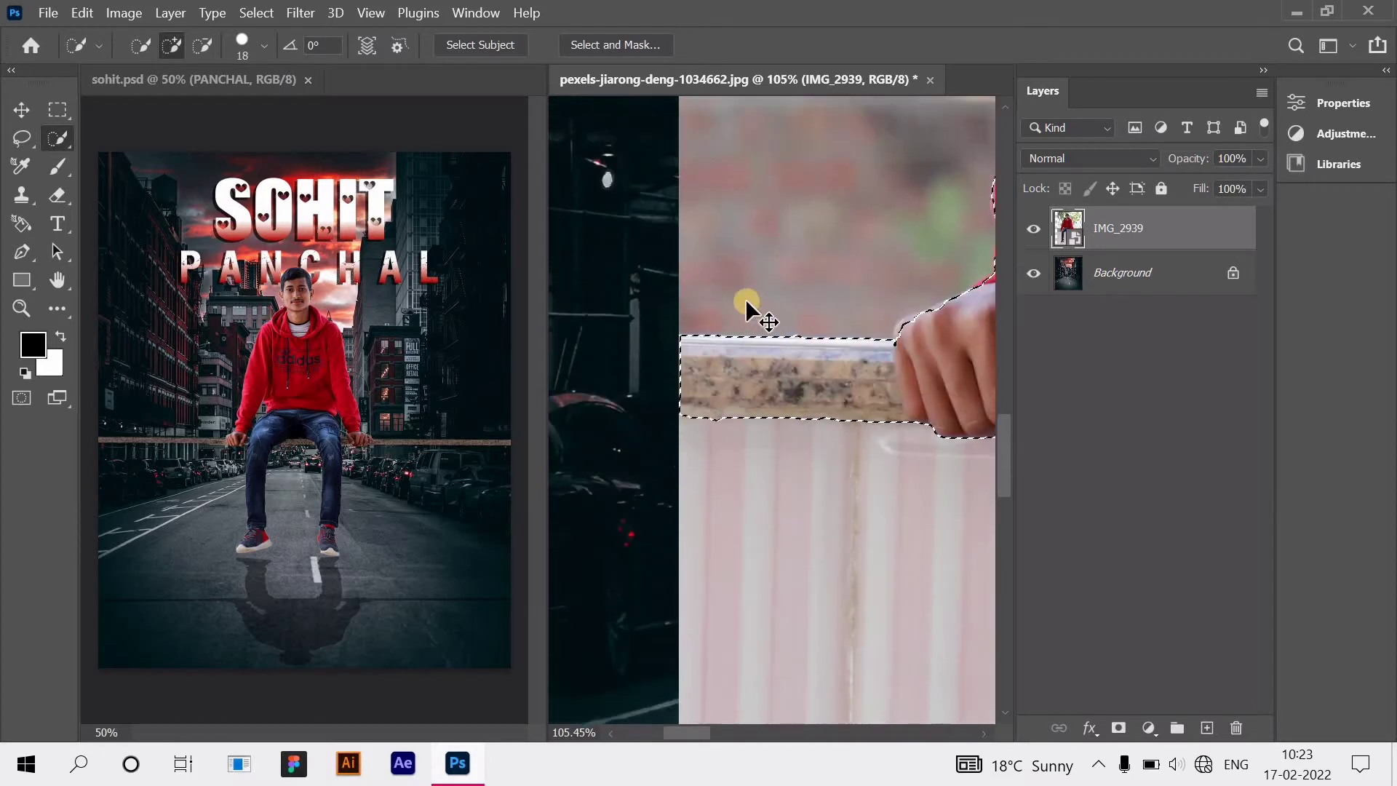
scroll(748, 302, right, 2)
drag(806, 321, 836, 359)
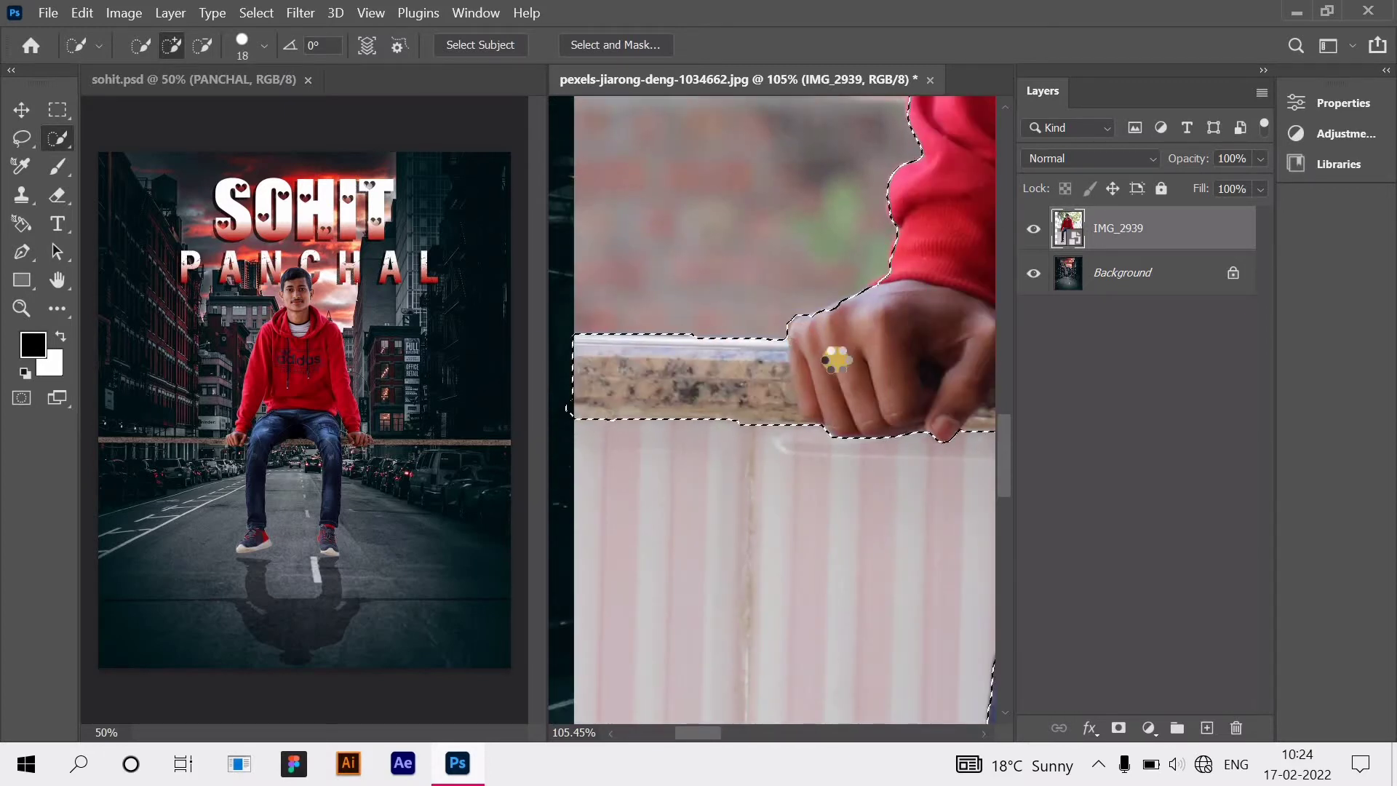
scroll(866, 353, up, 5)
scroll(864, 349, right, 4)
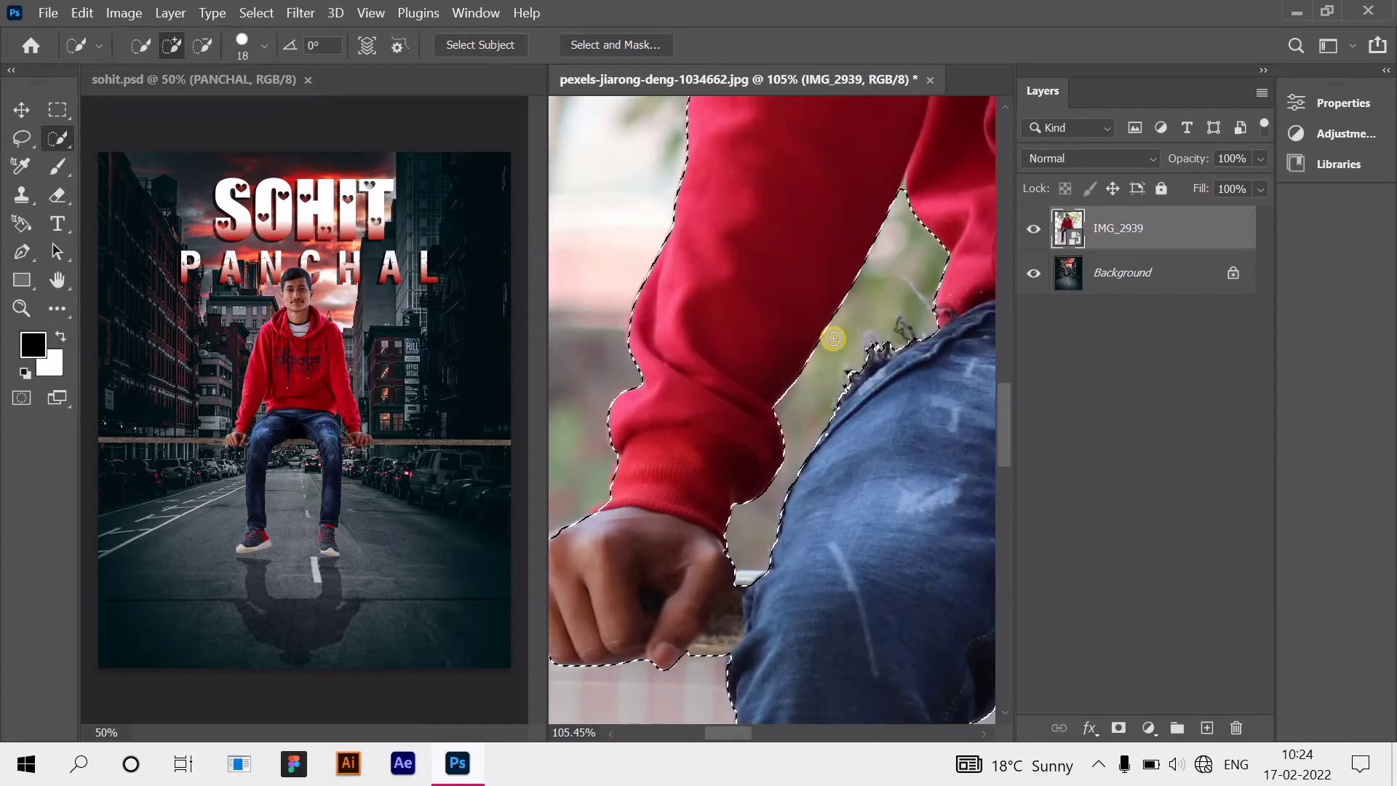
Step: Trim the frayed jeans edge, then add back the waistband strip
click(203, 46)
drag(885, 346, 844, 381)
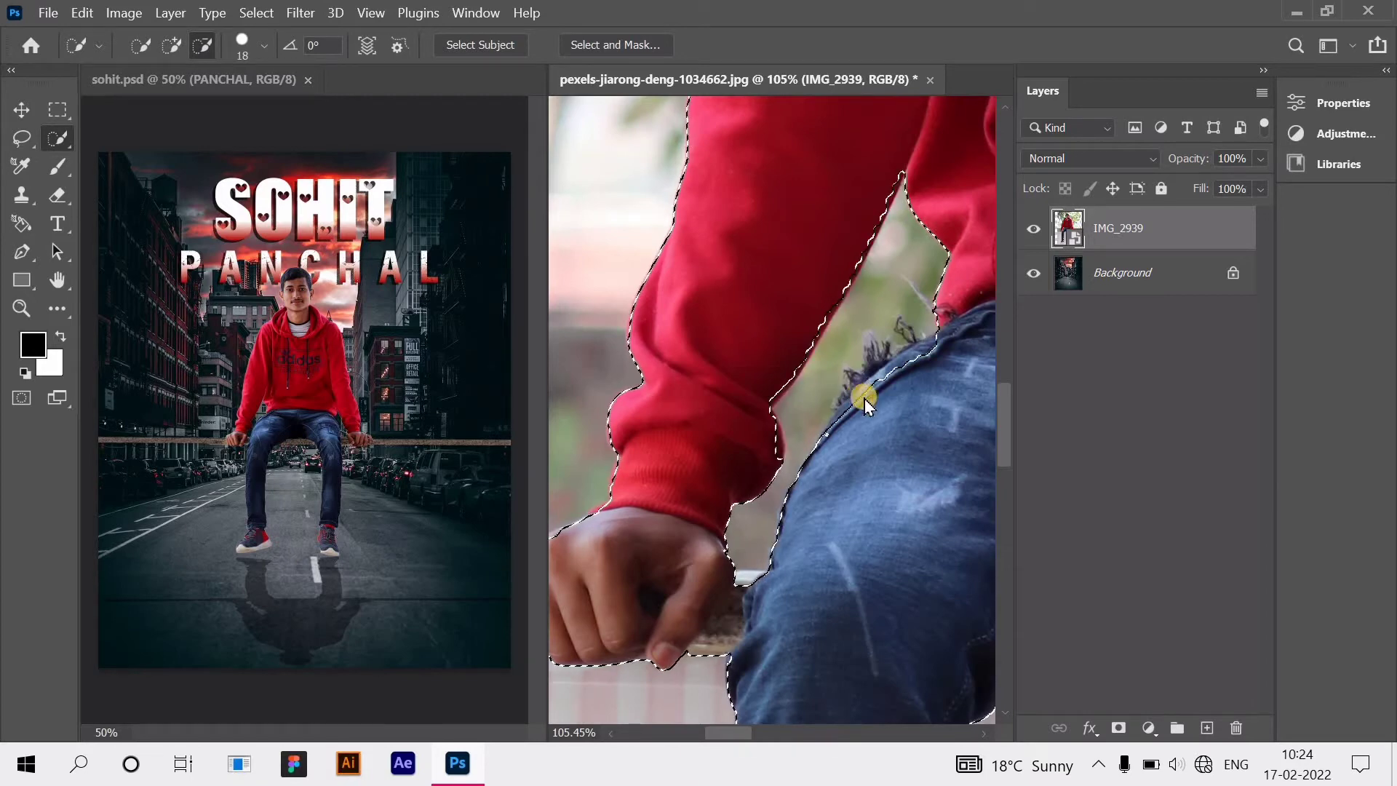
click(171, 45)
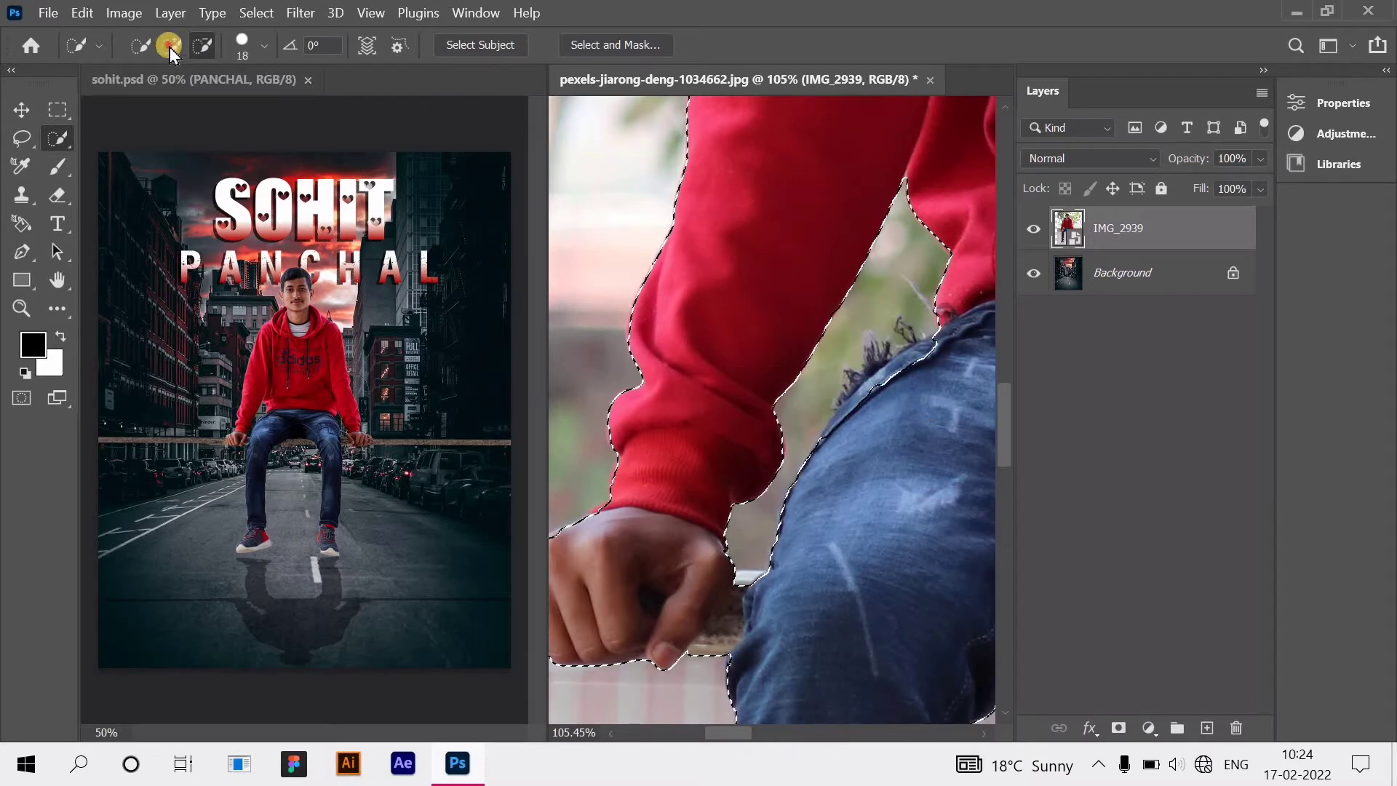
drag(882, 375, 823, 445)
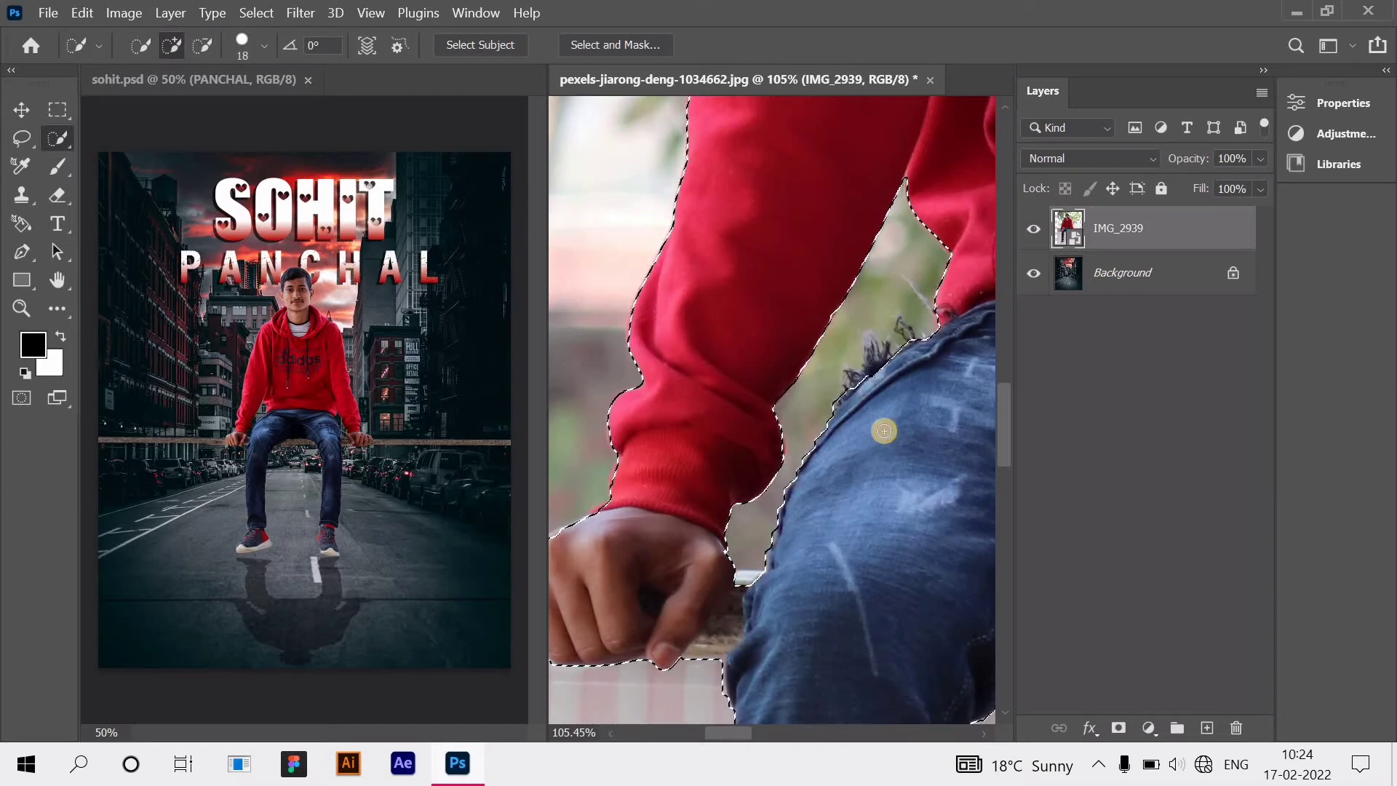
Step: Refine the selection around both of the man's ears
scroll(837, 350, up, 10)
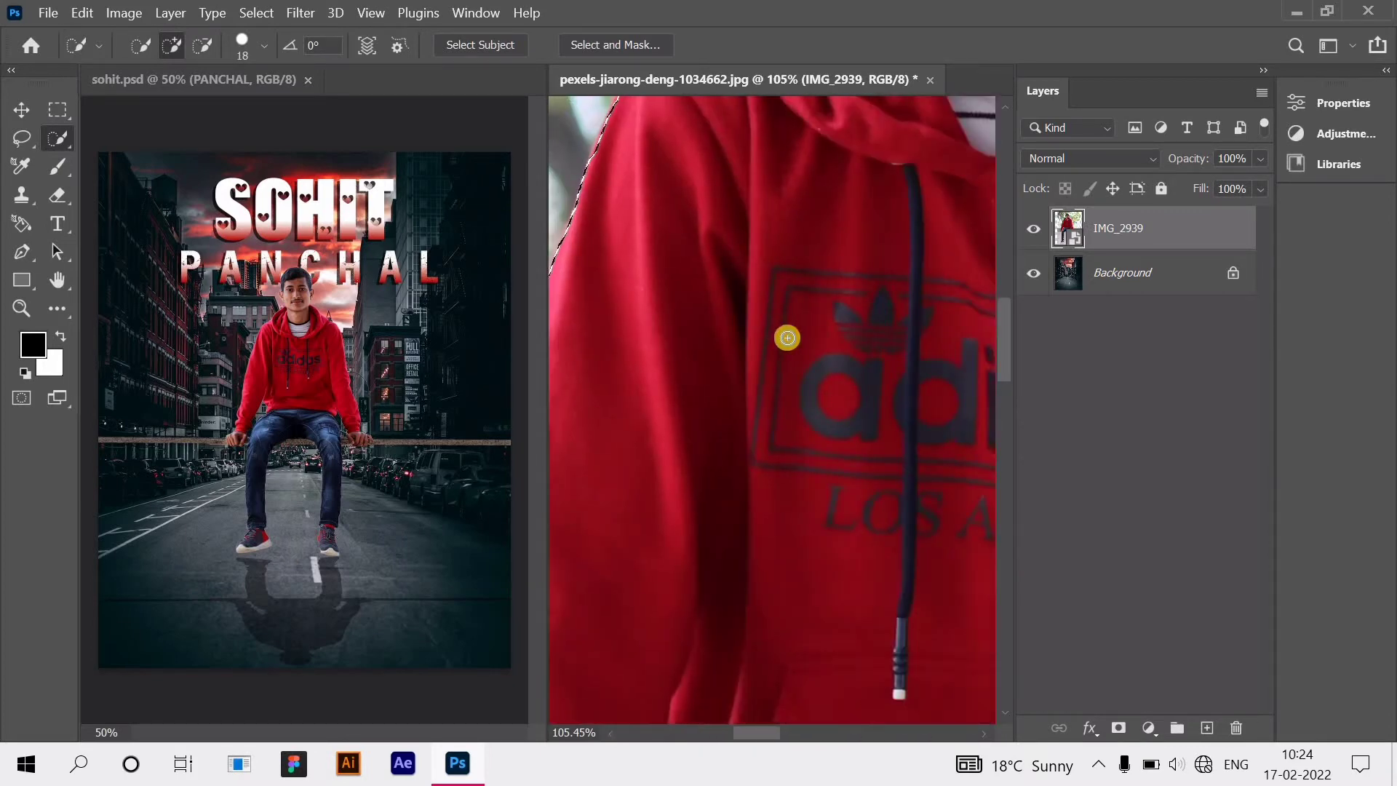
scroll(786, 338, up, 8)
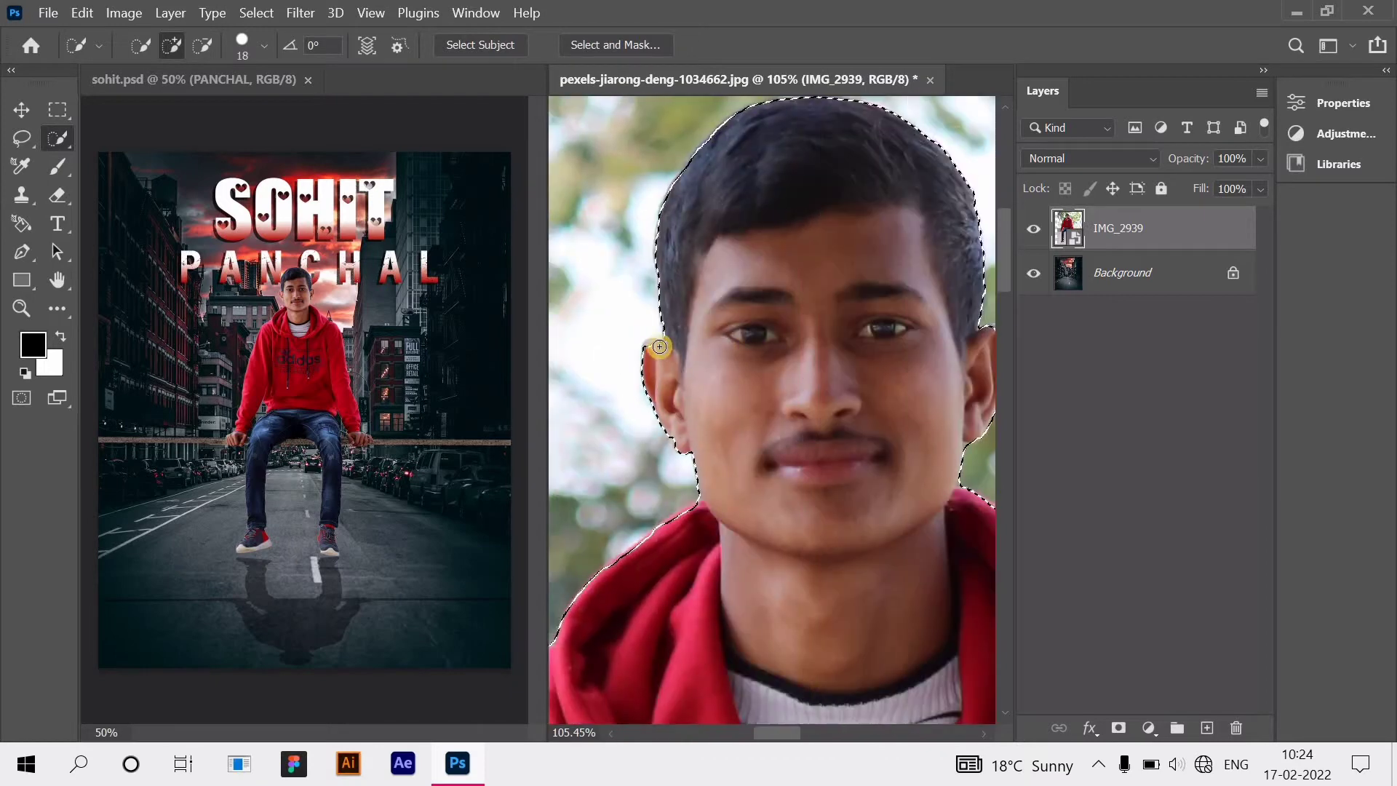
click(659, 346)
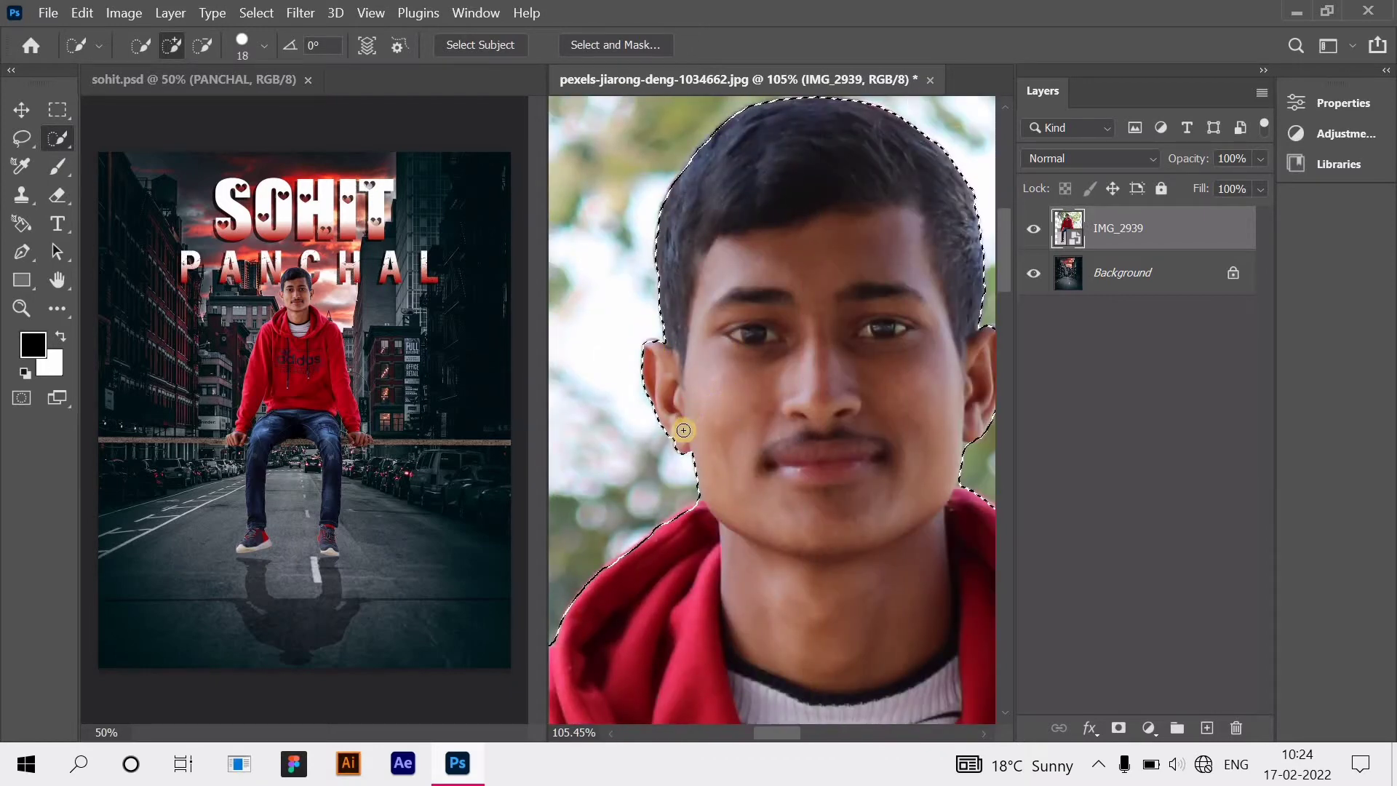
drag(687, 440, 746, 433)
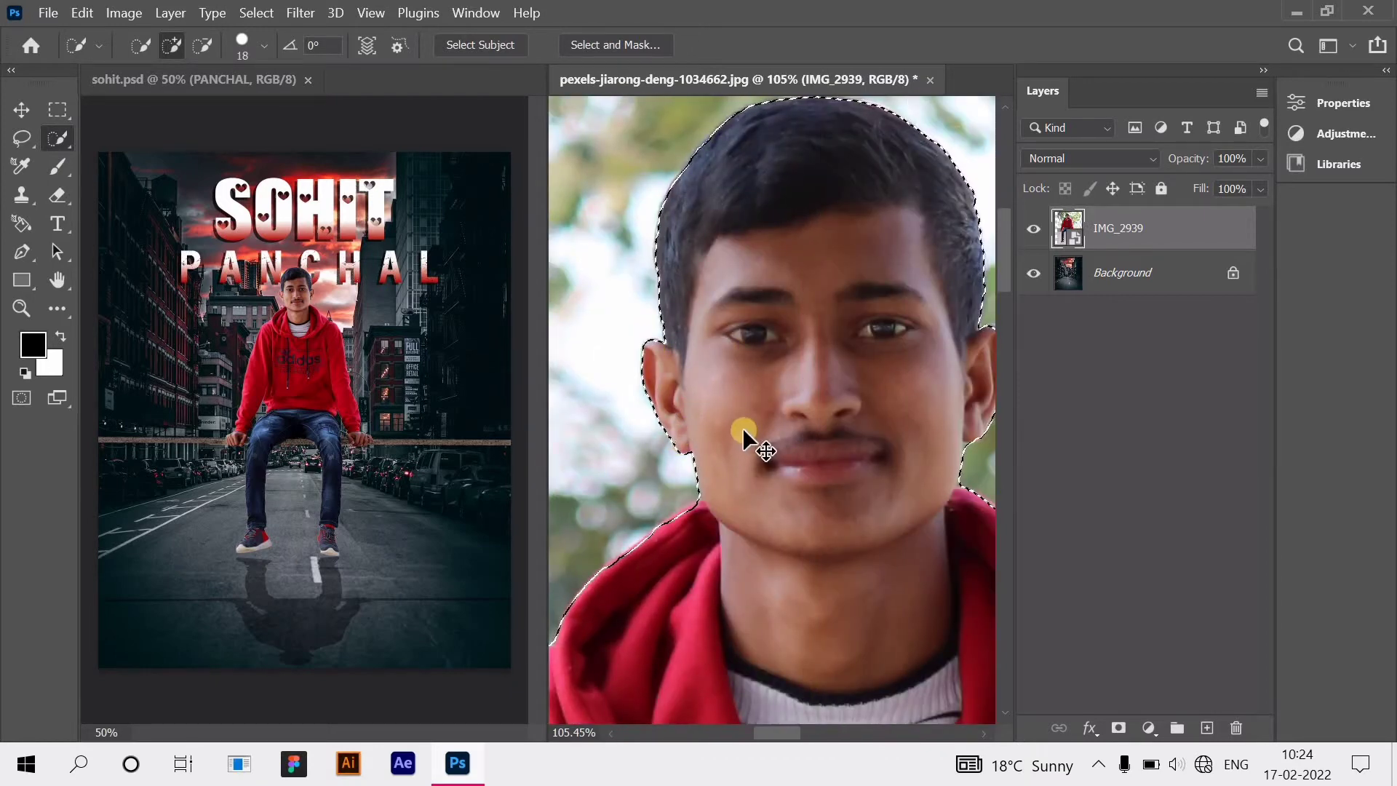
scroll(744, 431, right, 3)
drag(818, 334, 824, 345)
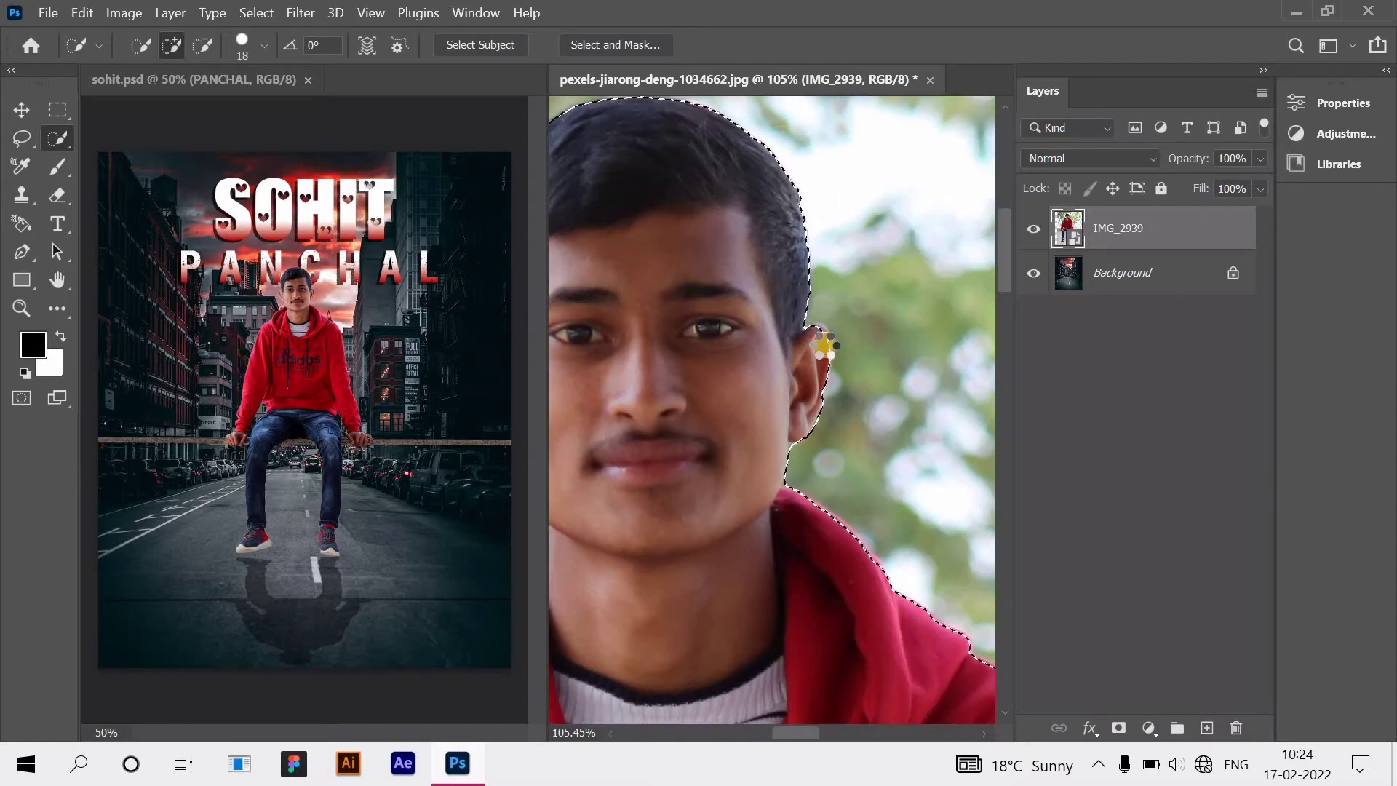
click(256, 12)
Step: In Refine Edge, preview On White, set Smooth 9 and Radius 0.4 px, and output to a new layer
click(381, 302)
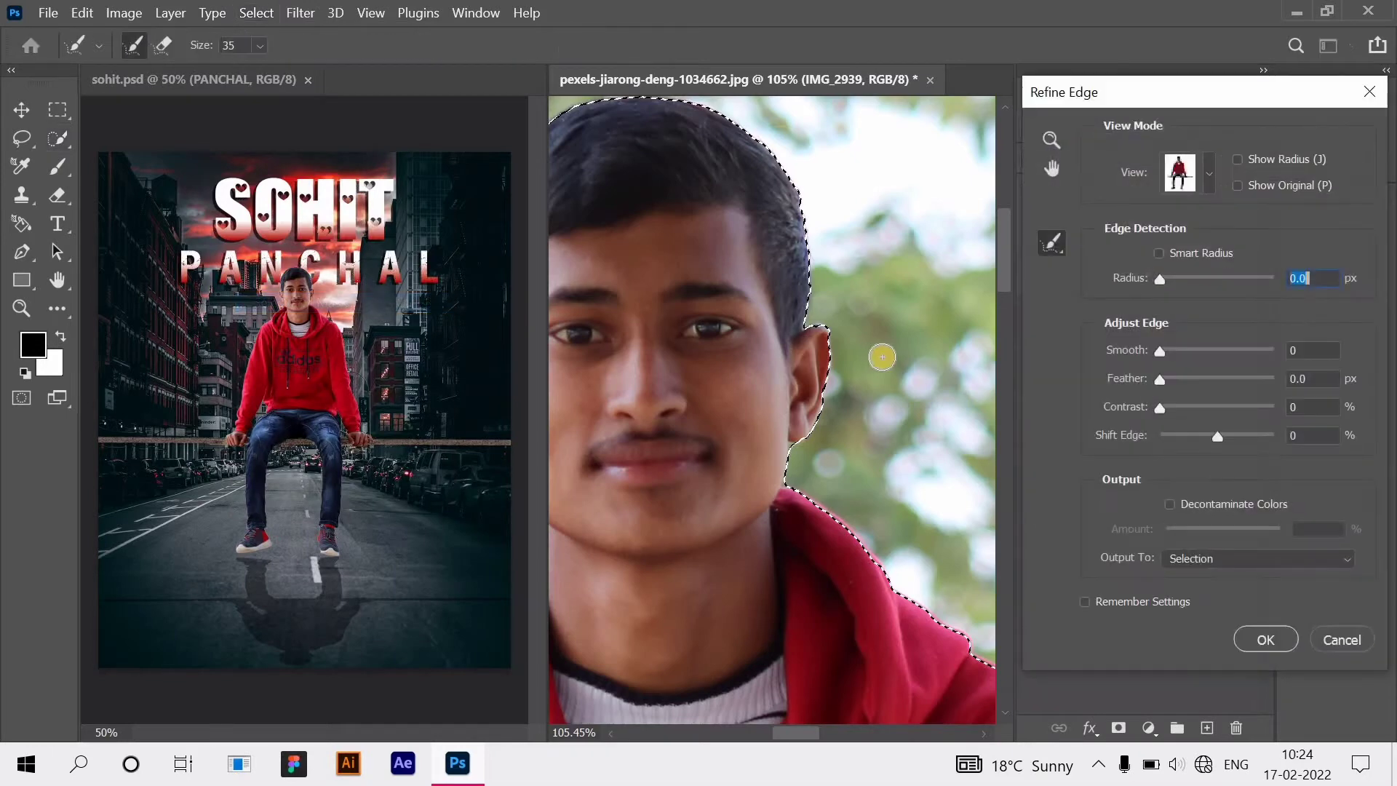
key(ctrl+minus)
key(ctrl+minus)
key(ctrl+minus)
key(ctrl+minus)
key(ctrl+minus)
key(ctrl+minus)
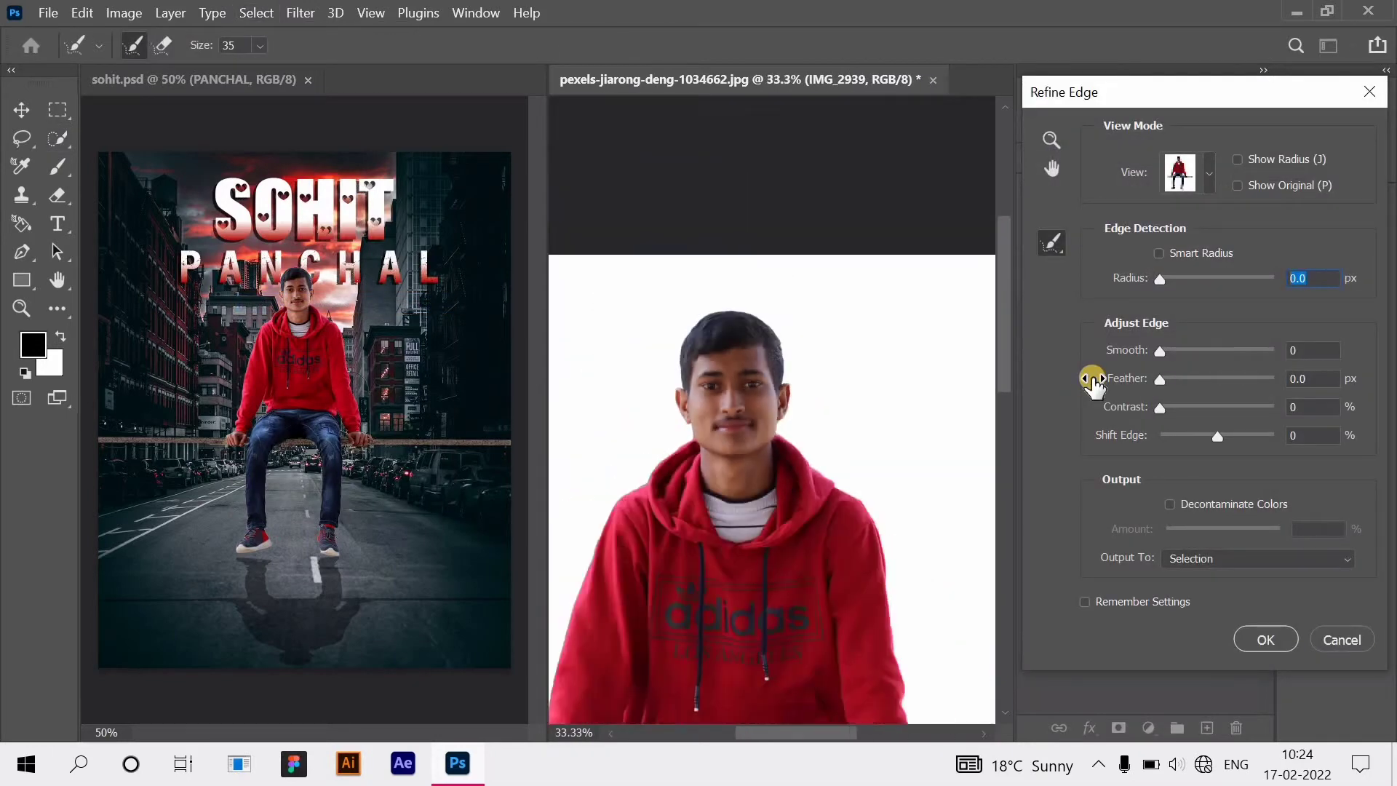
drag(1157, 353, 1169, 355)
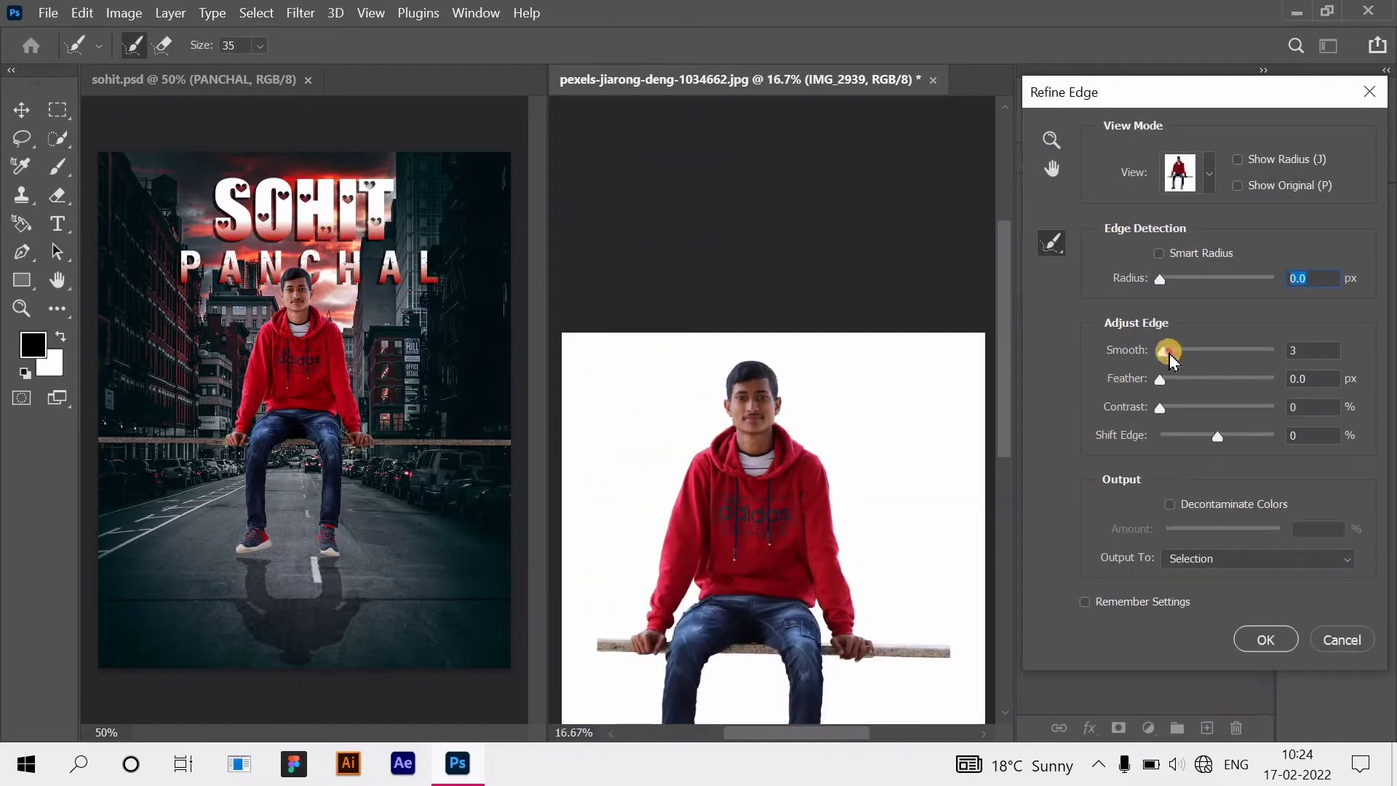
click(1237, 561)
click(1213, 617)
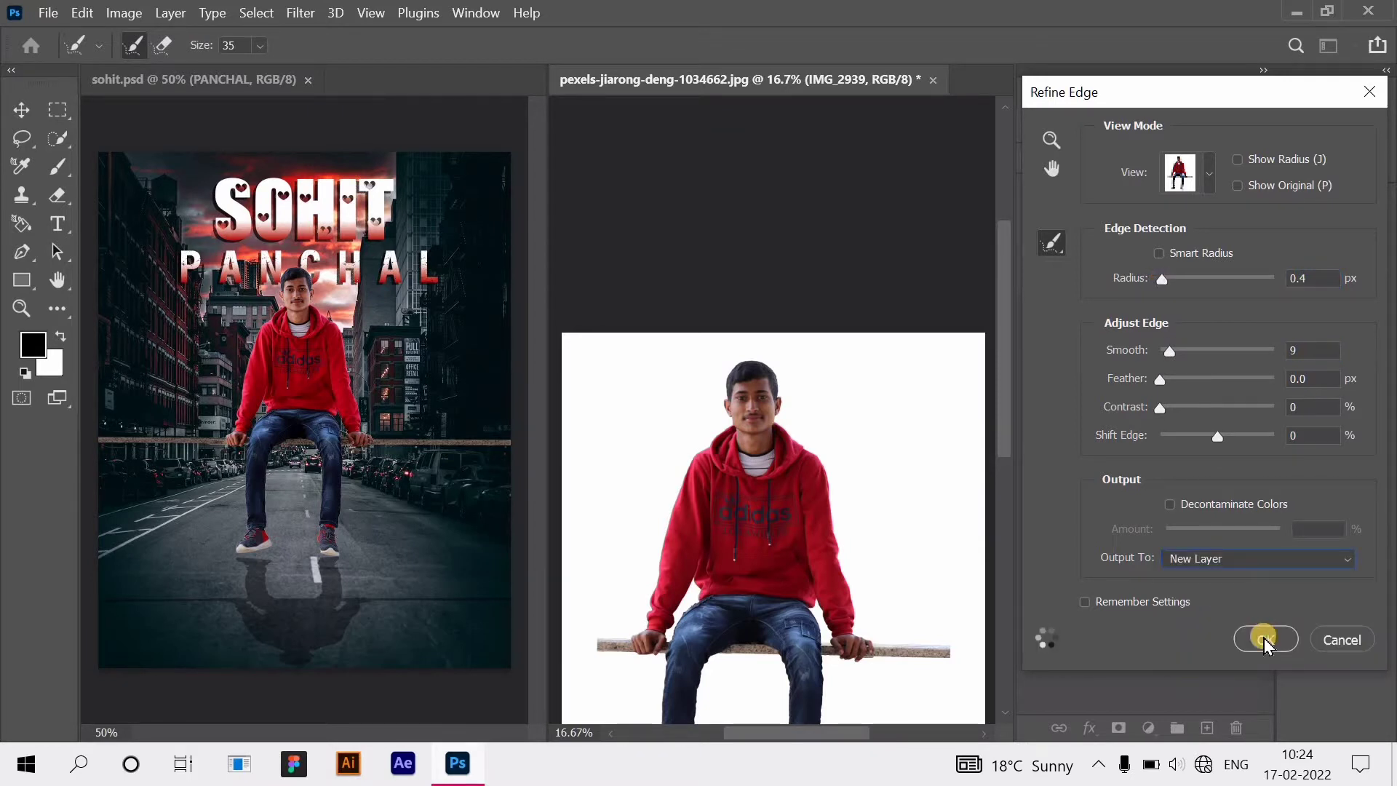
click(1264, 639)
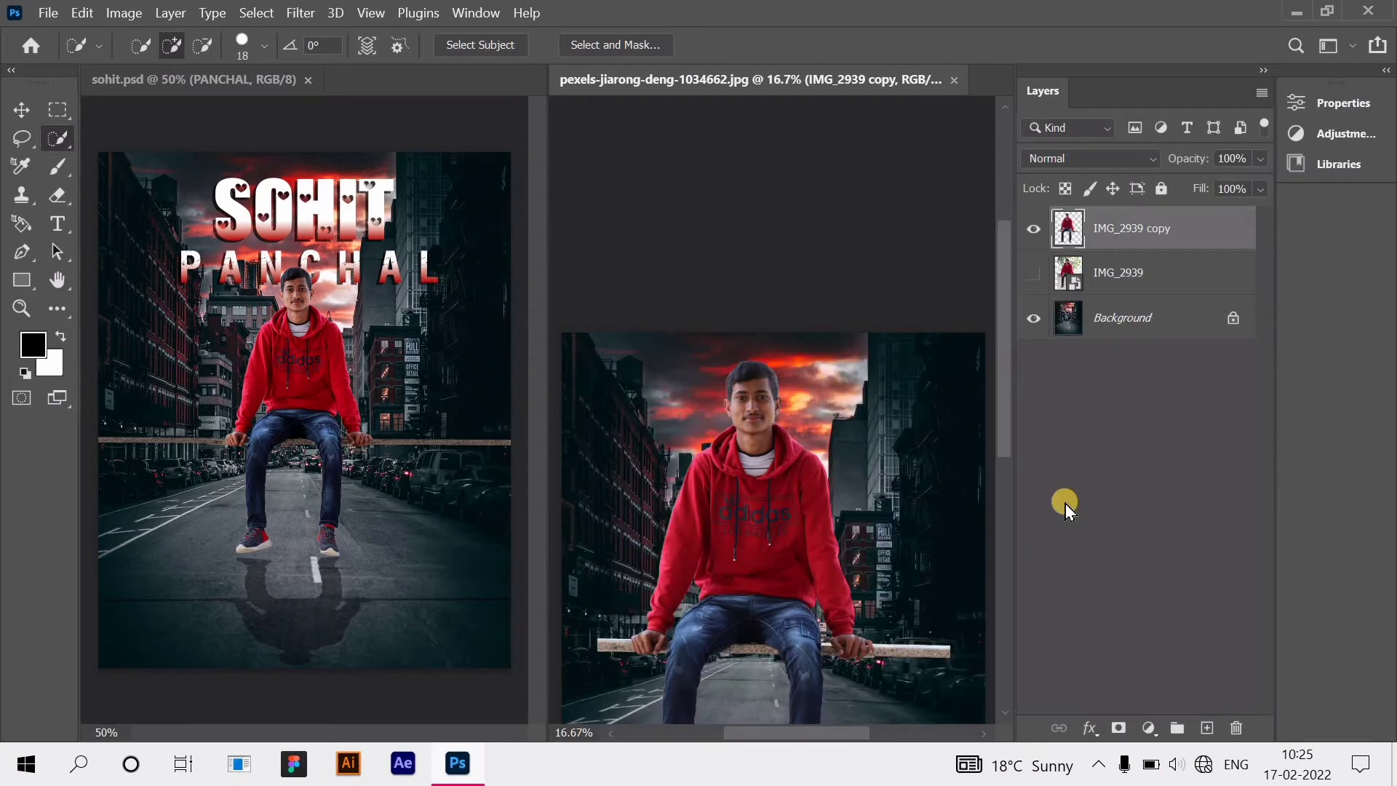
Step: Turn on transform controls for the cut-out layer and scale the man down proportionally
scroll(756, 422, down, 3)
click(21, 109)
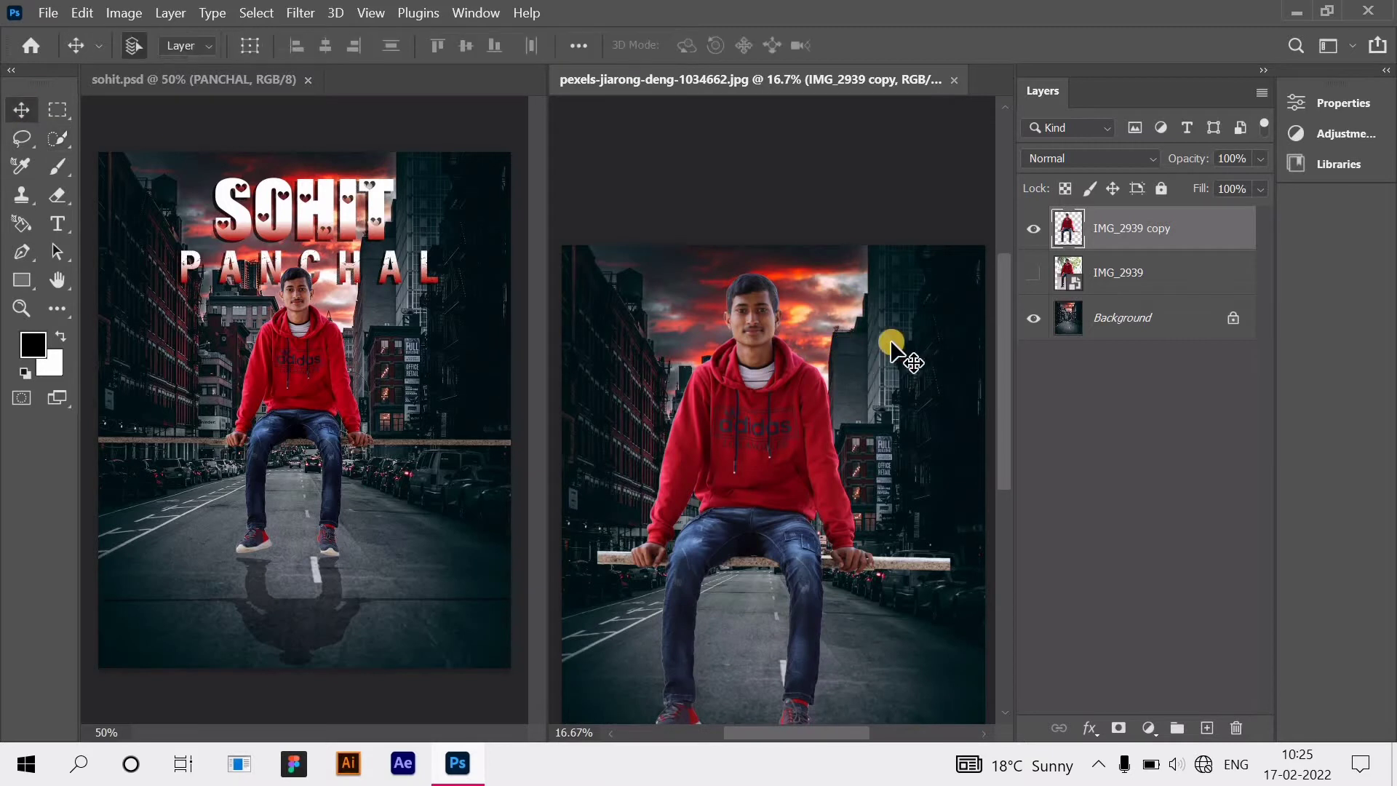
click(249, 45)
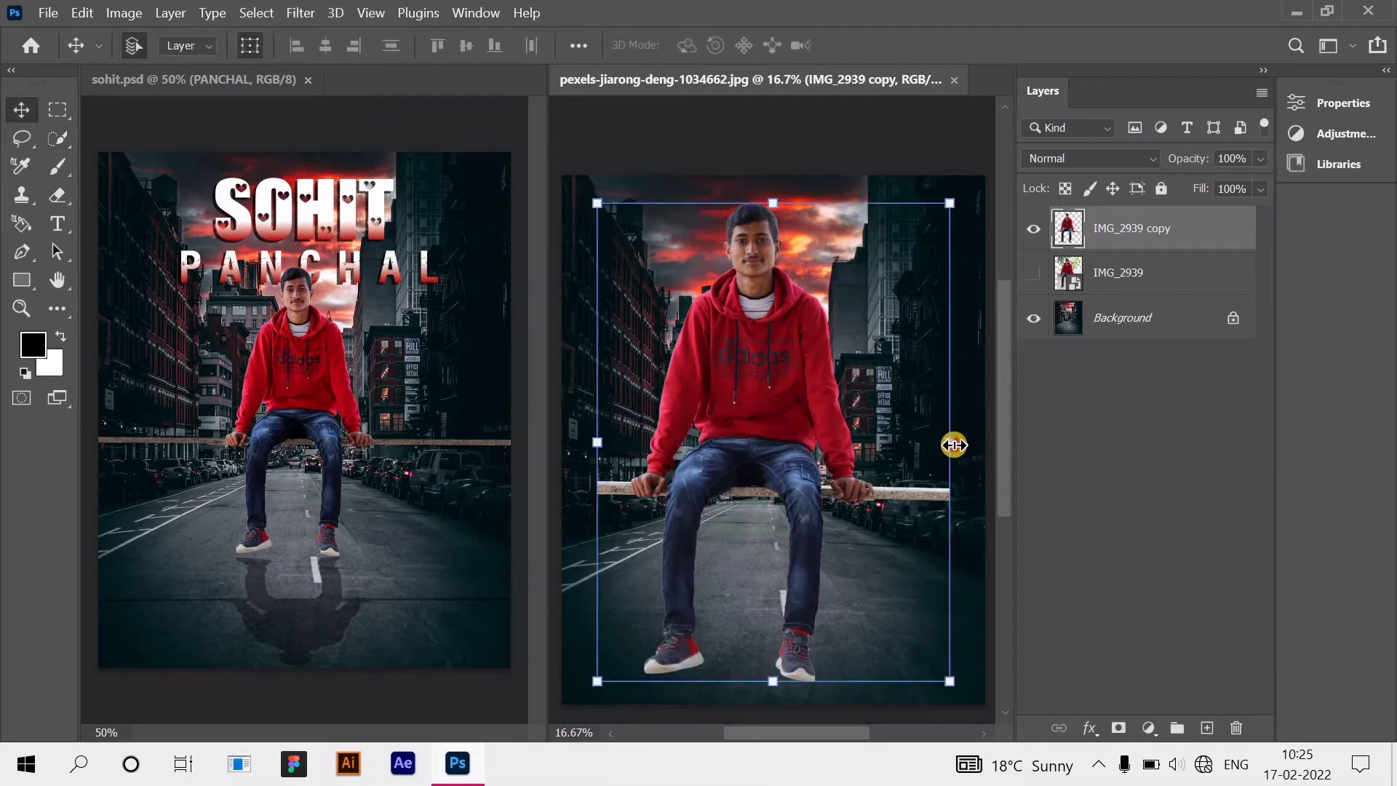
drag(930, 448, 774, 451)
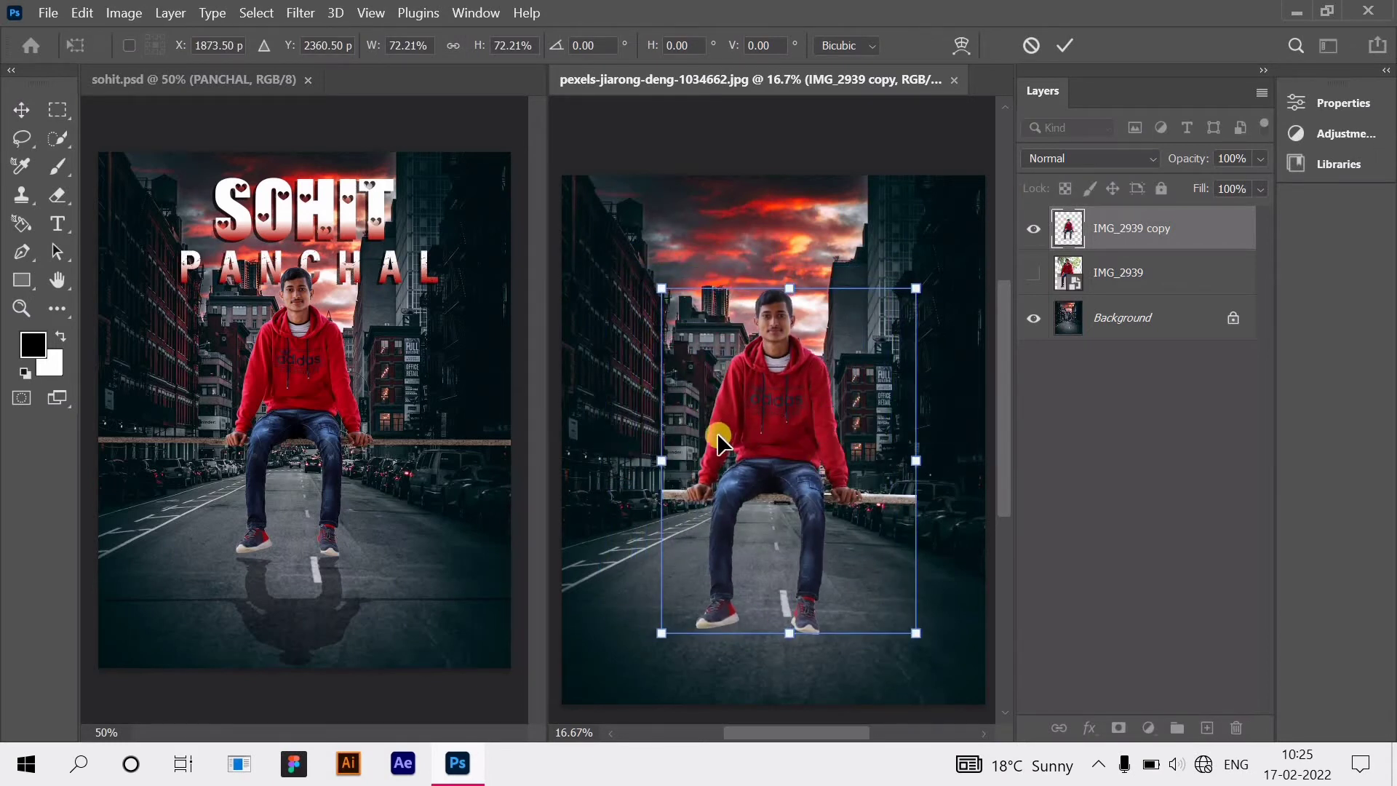
scroll(718, 436, right, 1)
scroll(717, 436, left, 1)
scroll(717, 436, down, 1)
scroll(717, 436, down, 1)
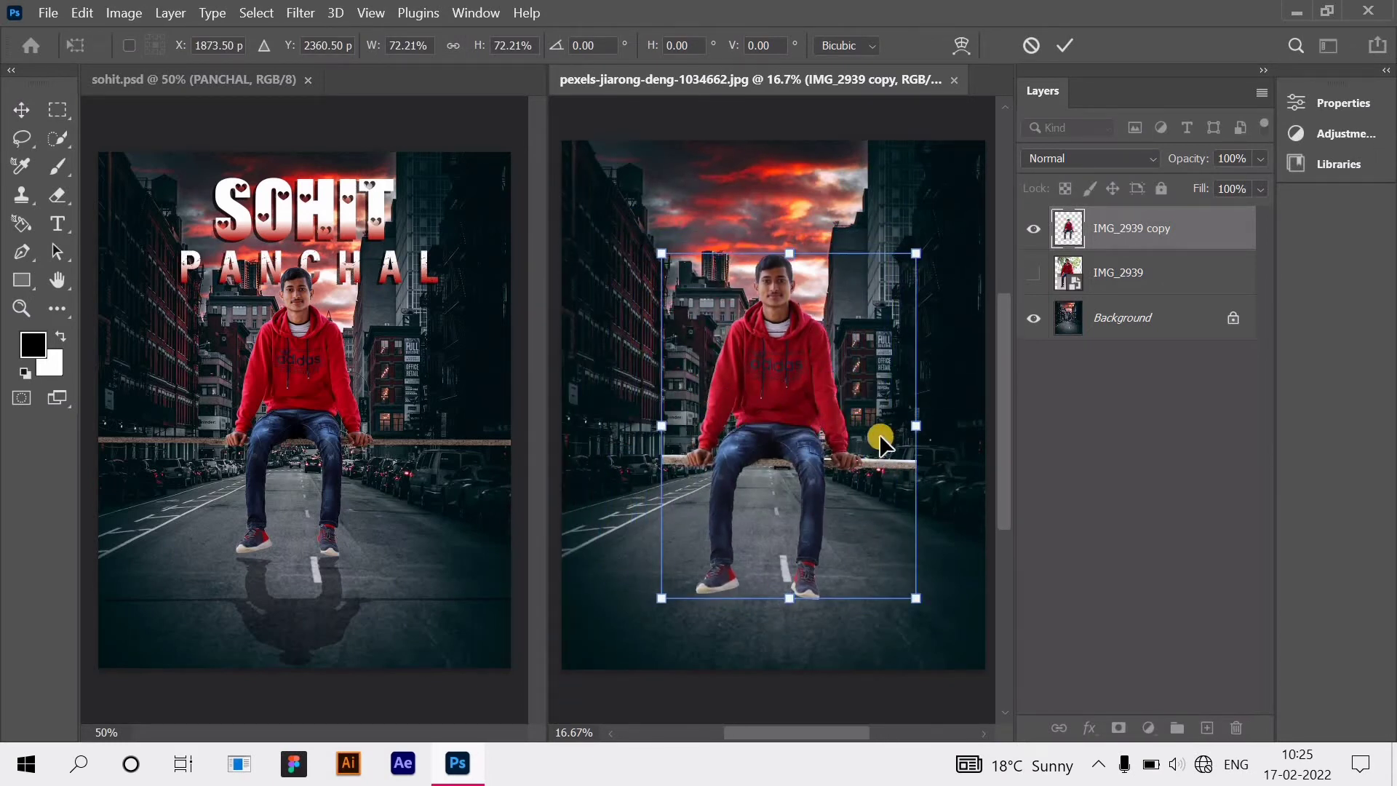
Step: Shrink the man to about 63%, reposition him mid-street, and rotate slightly to level the ledge
drag(912, 430, 848, 466)
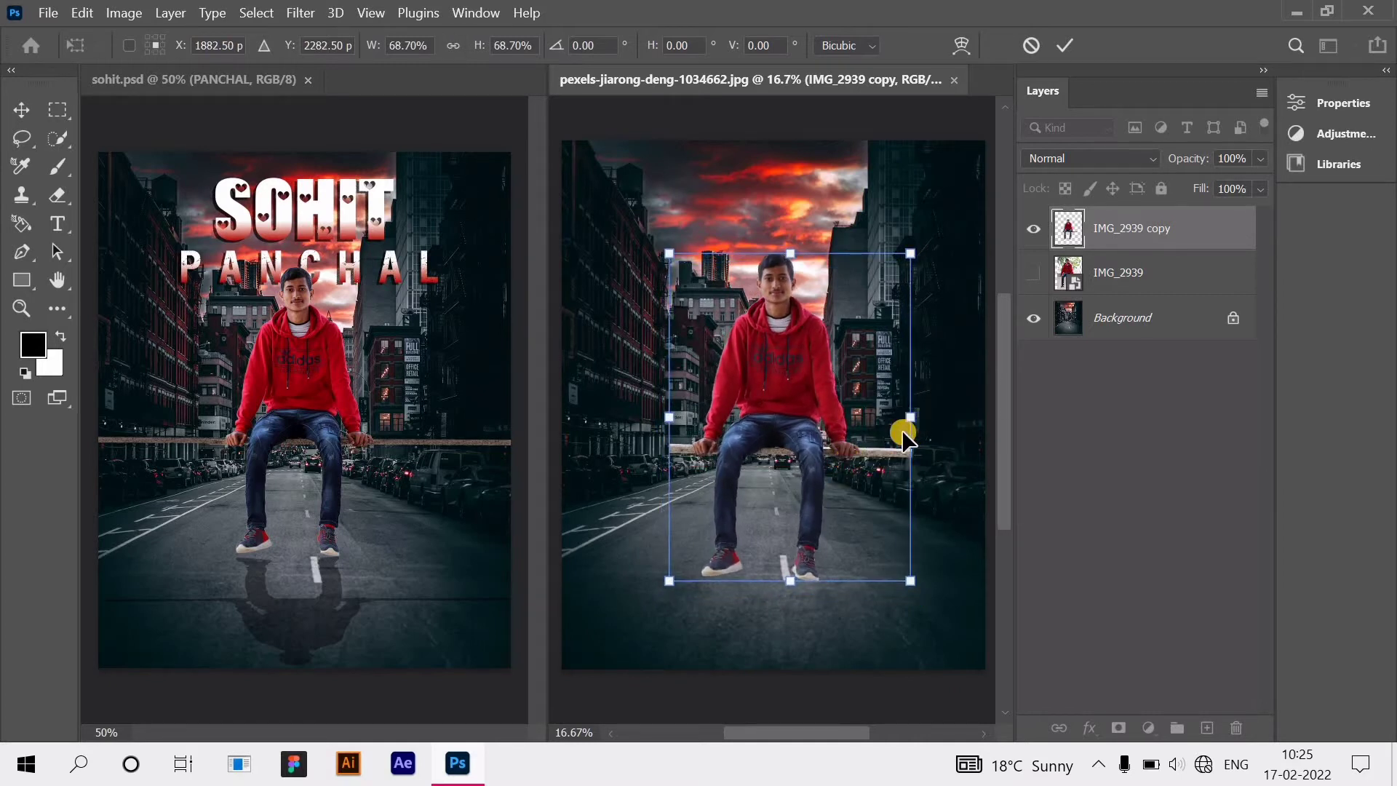
drag(905, 423, 886, 425)
drag(806, 440, 818, 427)
drag(916, 548, 917, 551)
click(1083, 557)
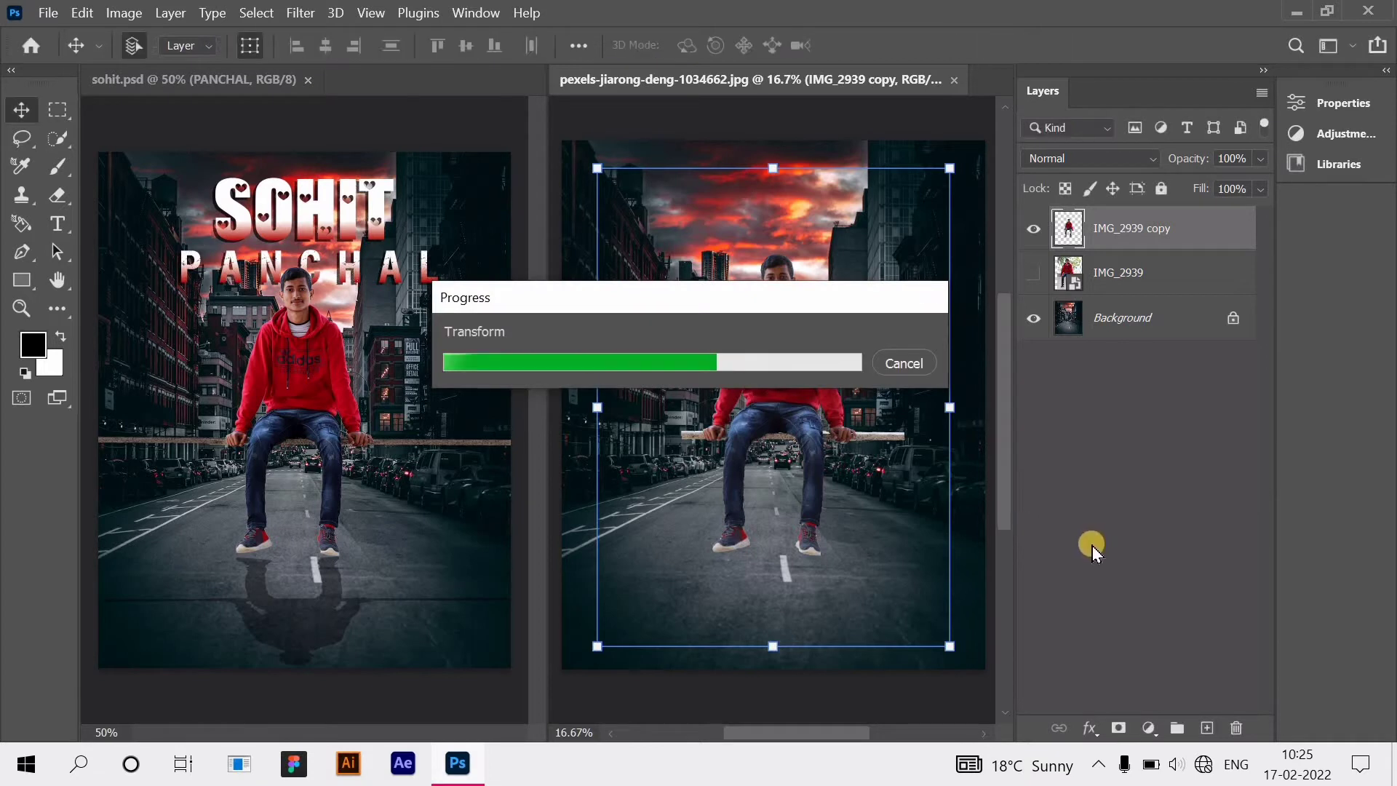
Step: Scale the man down a little more and nudge him right into place
drag(947, 465, 892, 410)
drag(794, 421, 786, 422)
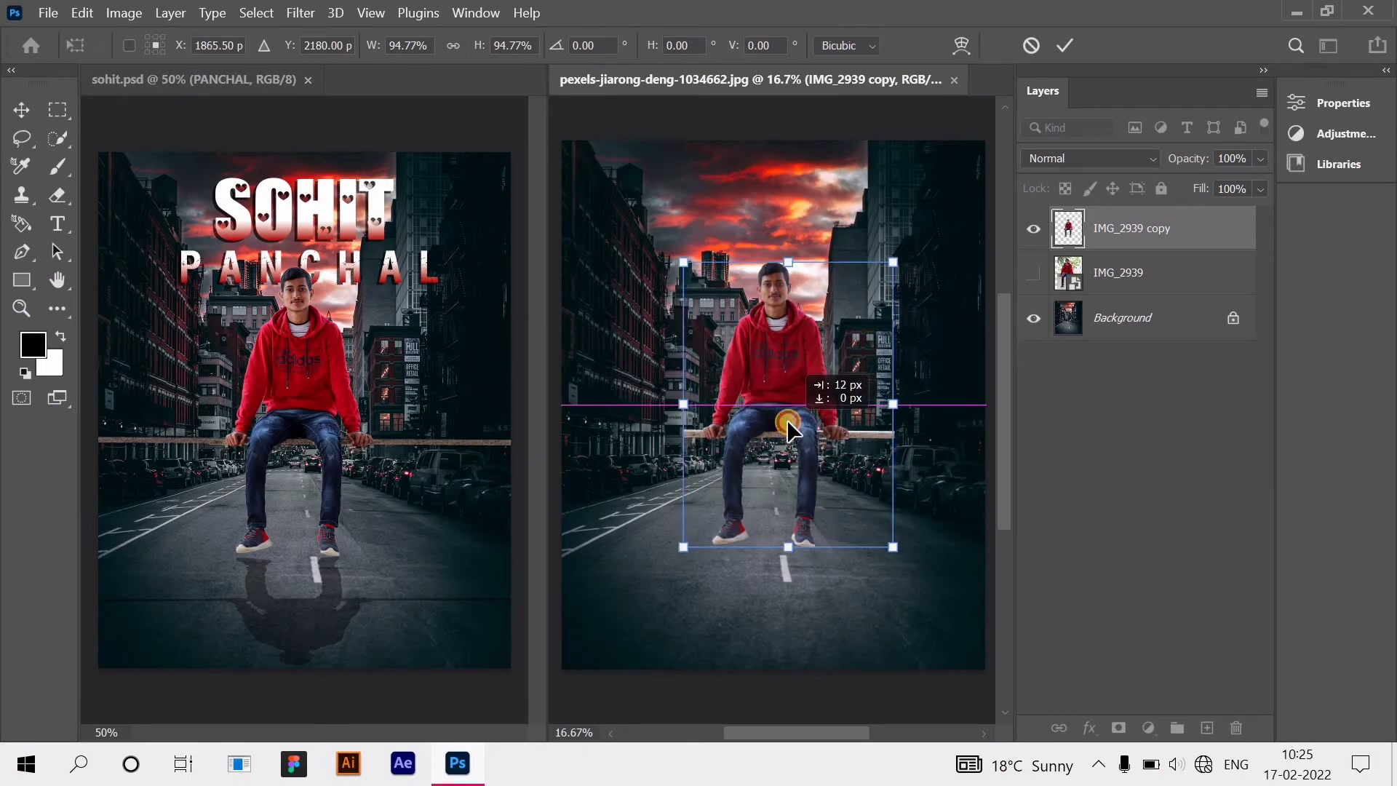
click(1171, 513)
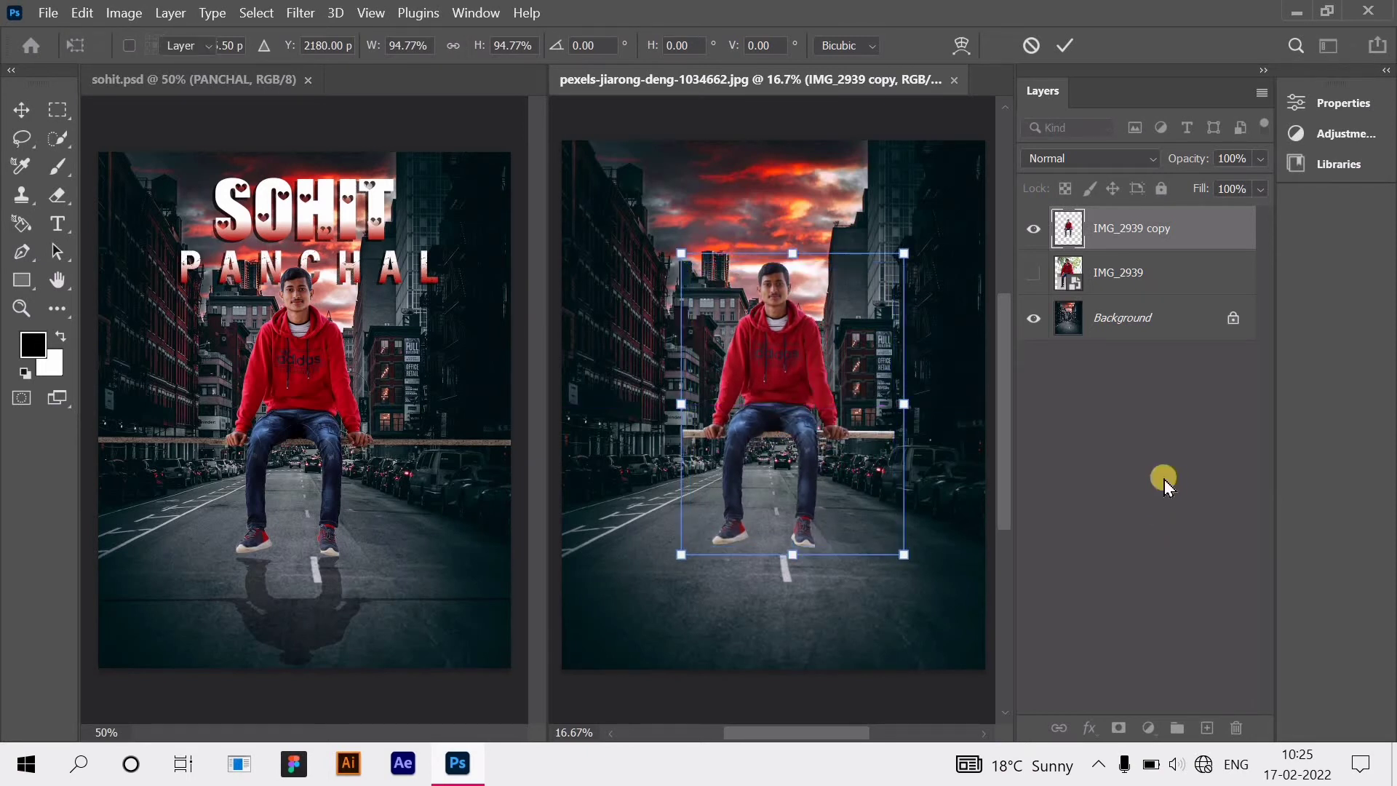
click(61, 113)
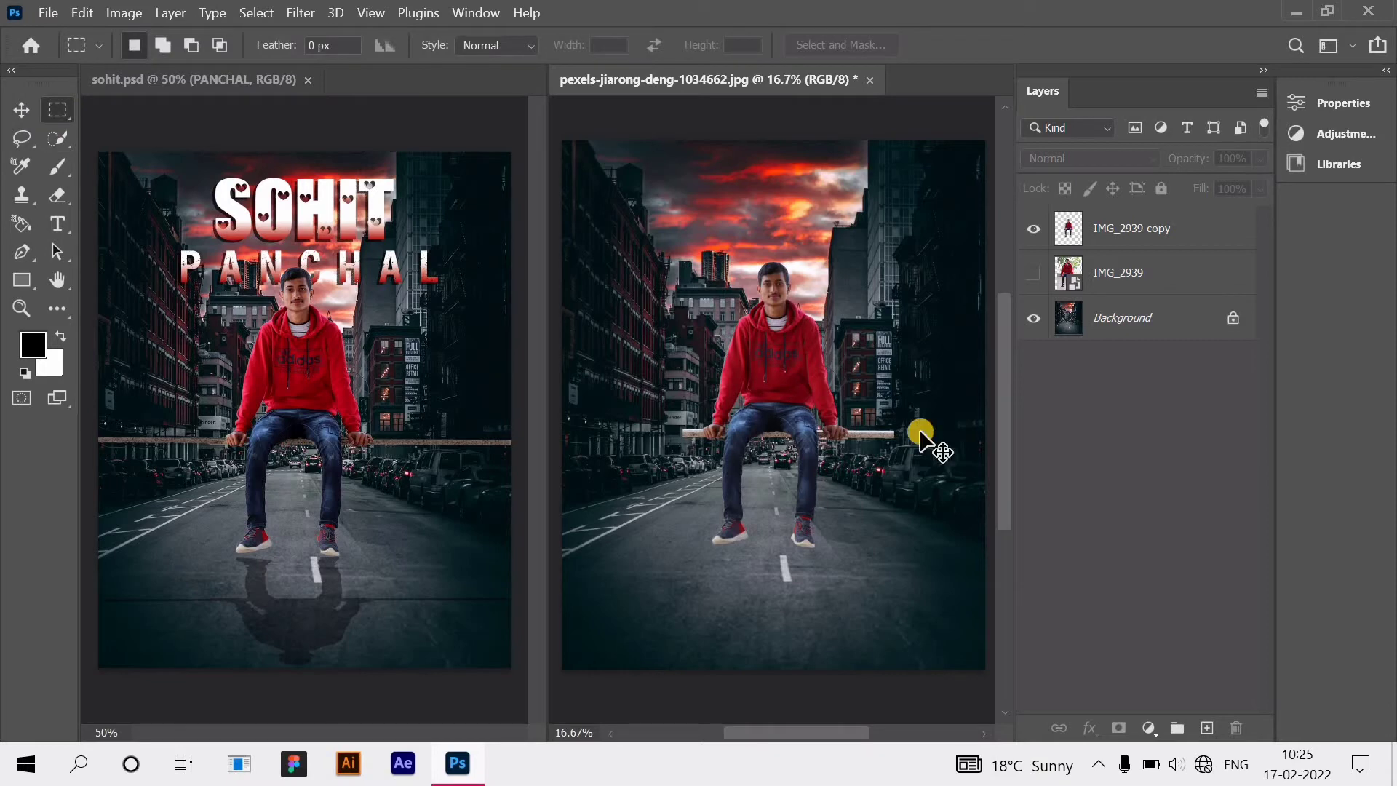
Step: Copy a marquee-selected section of the plank onto a new layer with Layer Via Copy
scroll(921, 437, up, 3)
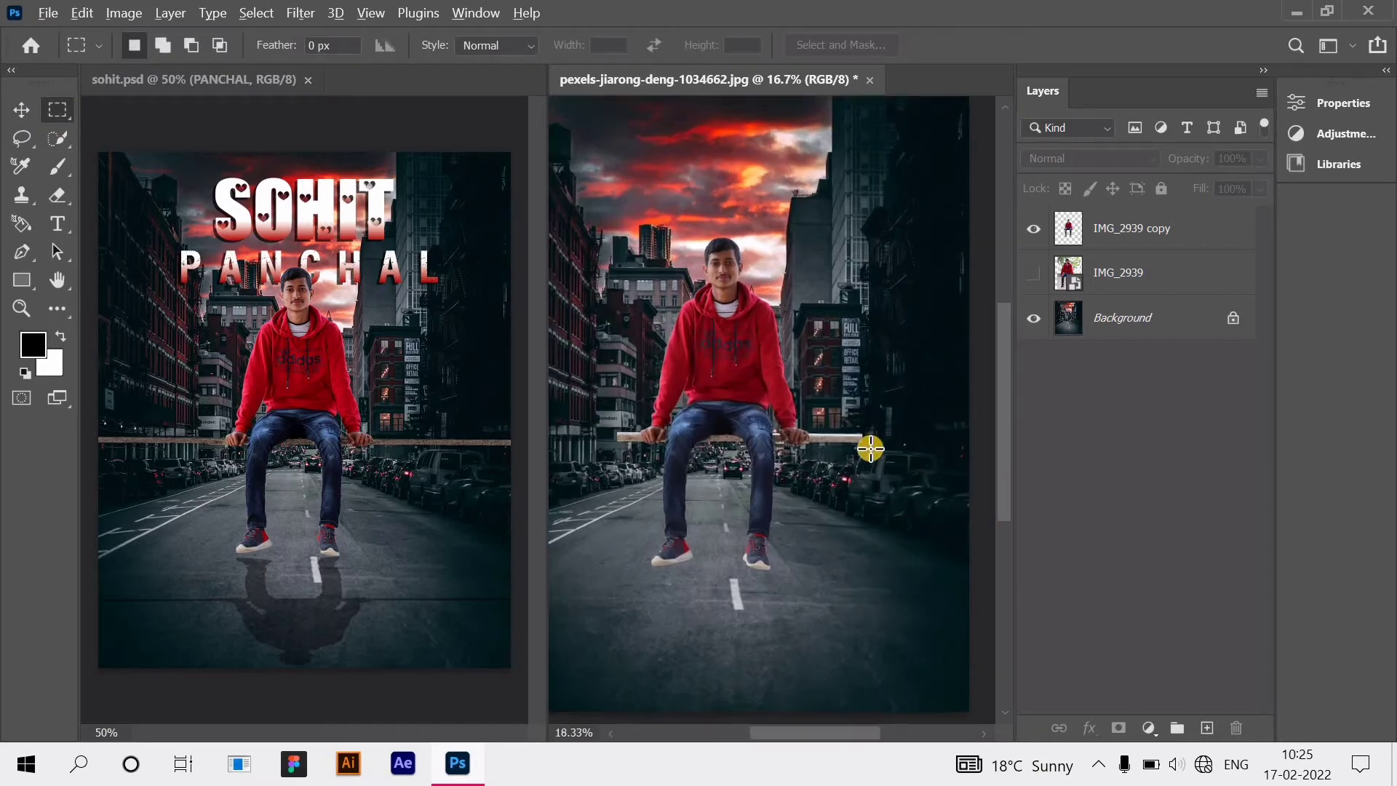
scroll(871, 449, up, 8)
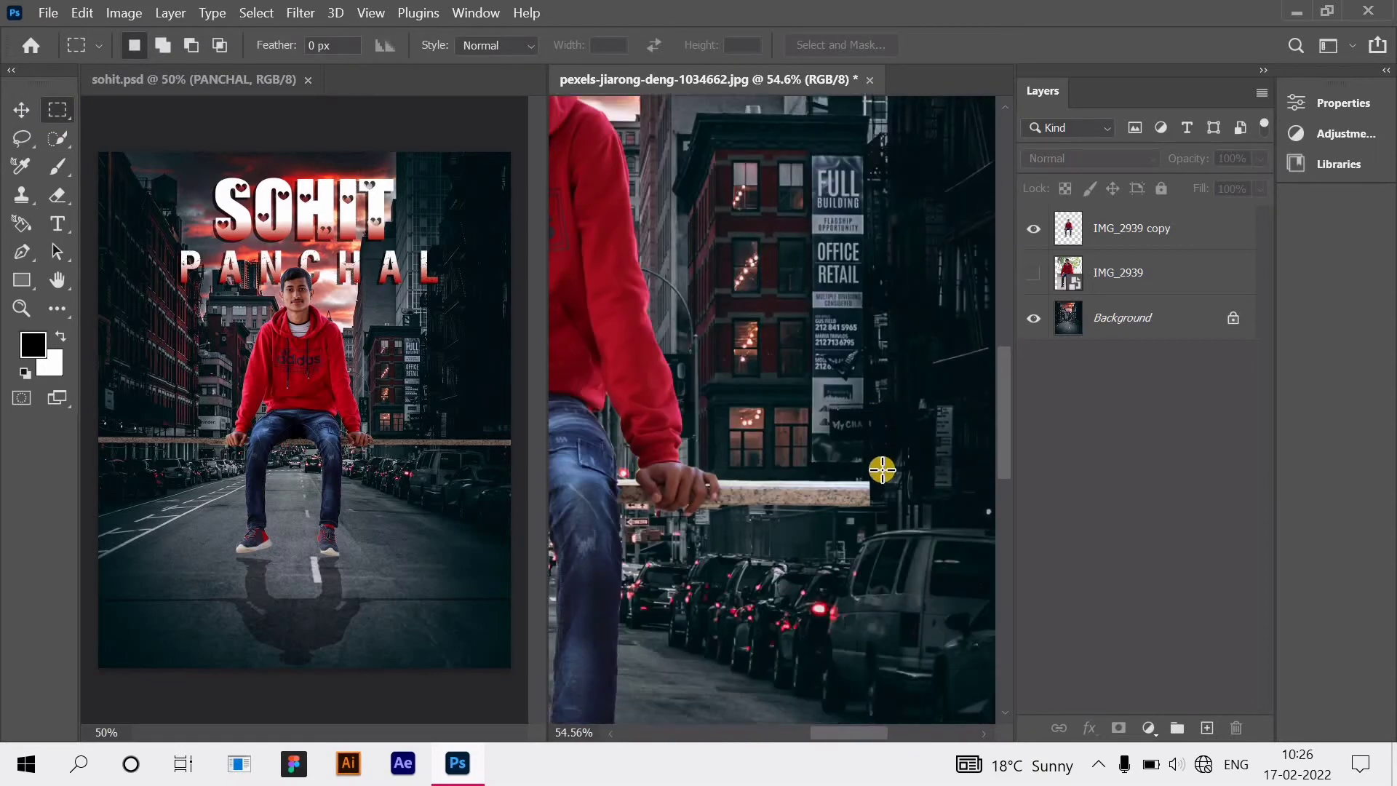
scroll(881, 466, down, 1)
drag(881, 451, 729, 494)
drag(780, 490, 783, 483)
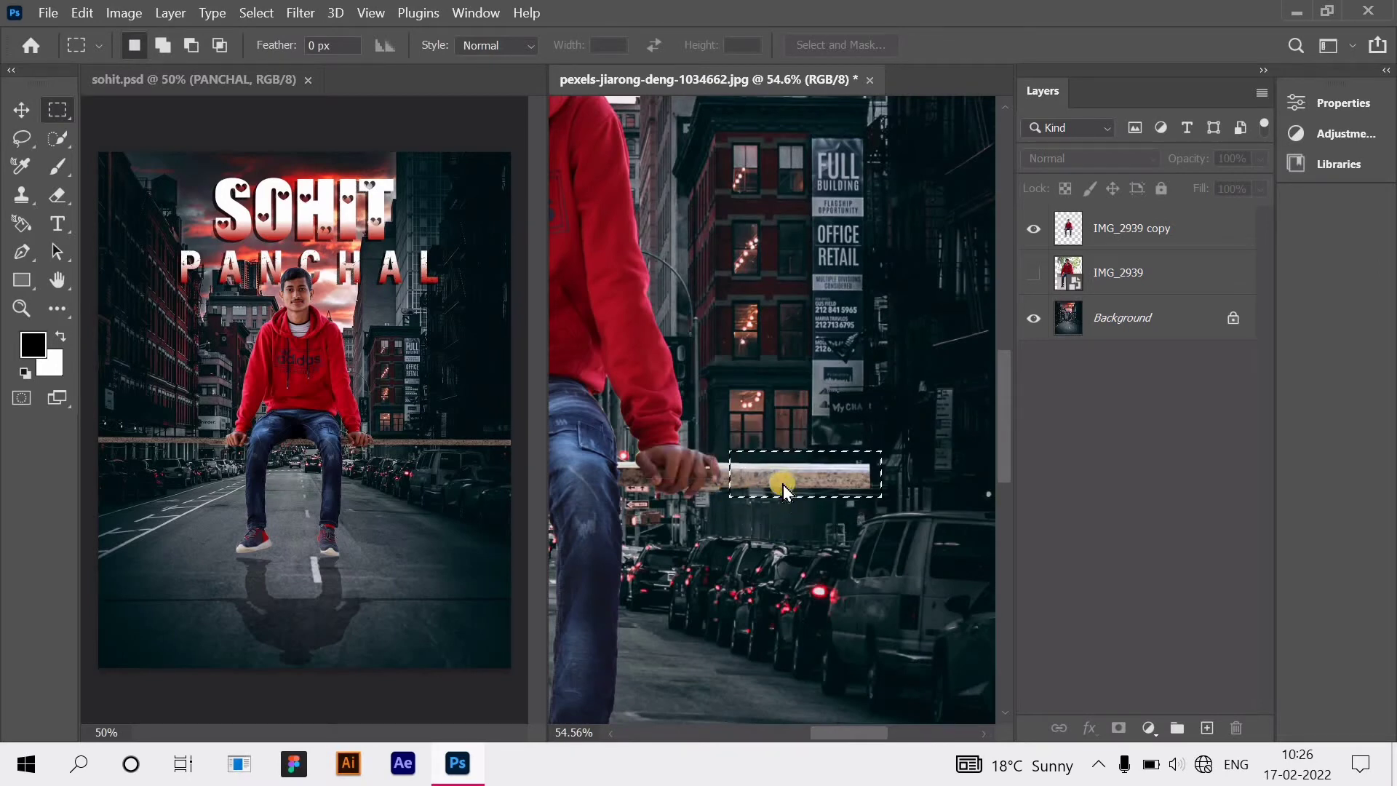
right_click(783, 483)
click(1102, 365)
click(1098, 233)
right_click(802, 482)
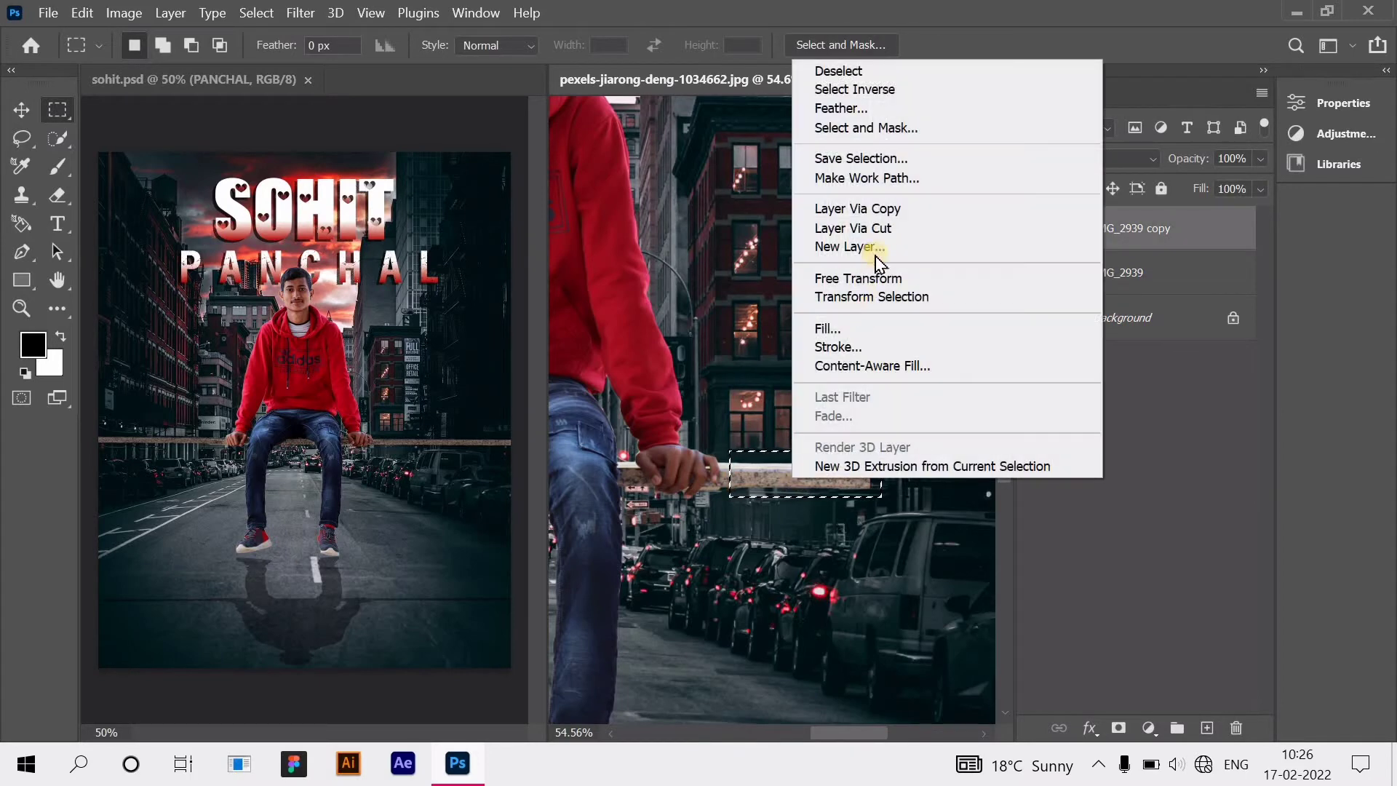
click(914, 210)
Step: Slide the copied plank piece right, then duplicate it further right to lengthen the ledge
click(18, 109)
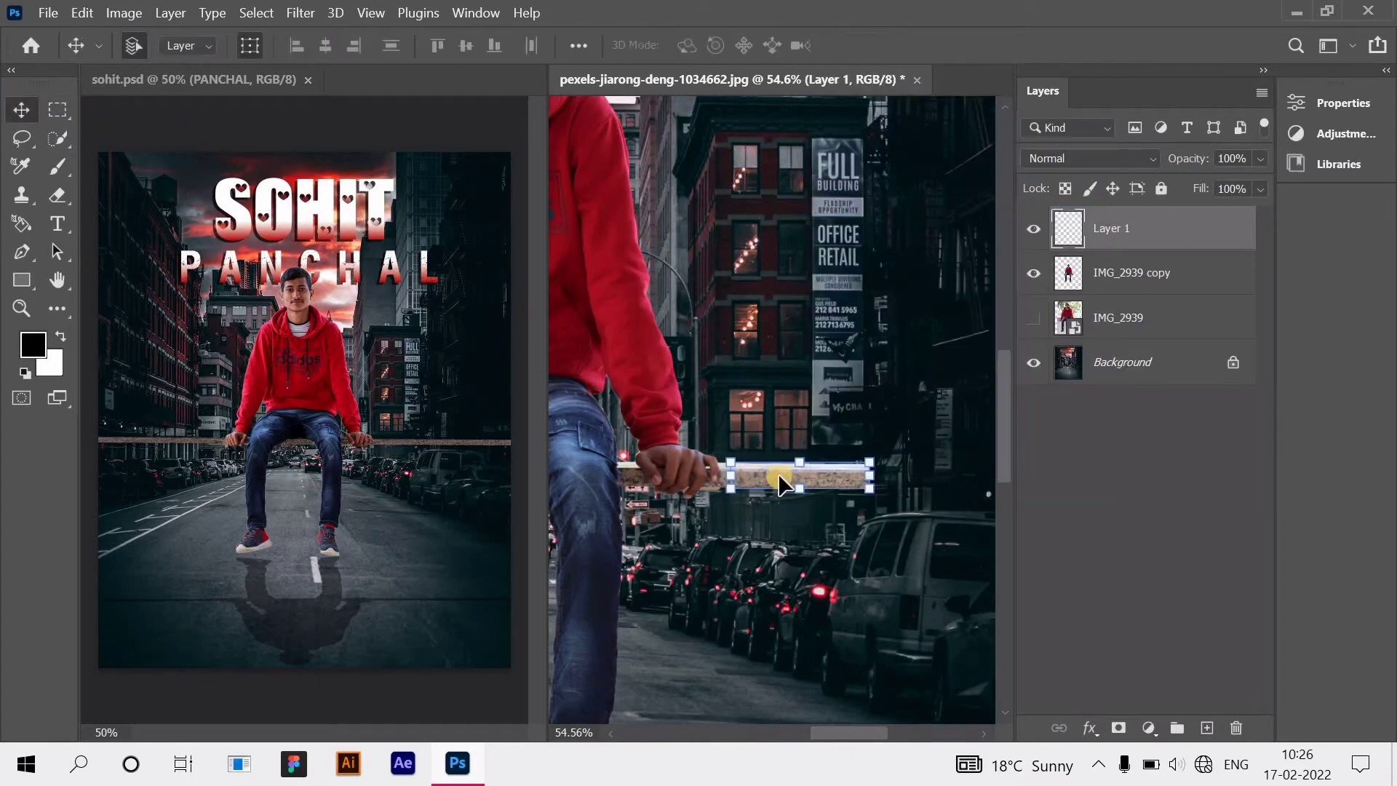
mouse_move(918, 496)
mouse_down()
mouse_move(935, 480)
mouse_move(926, 505)
mouse_up()
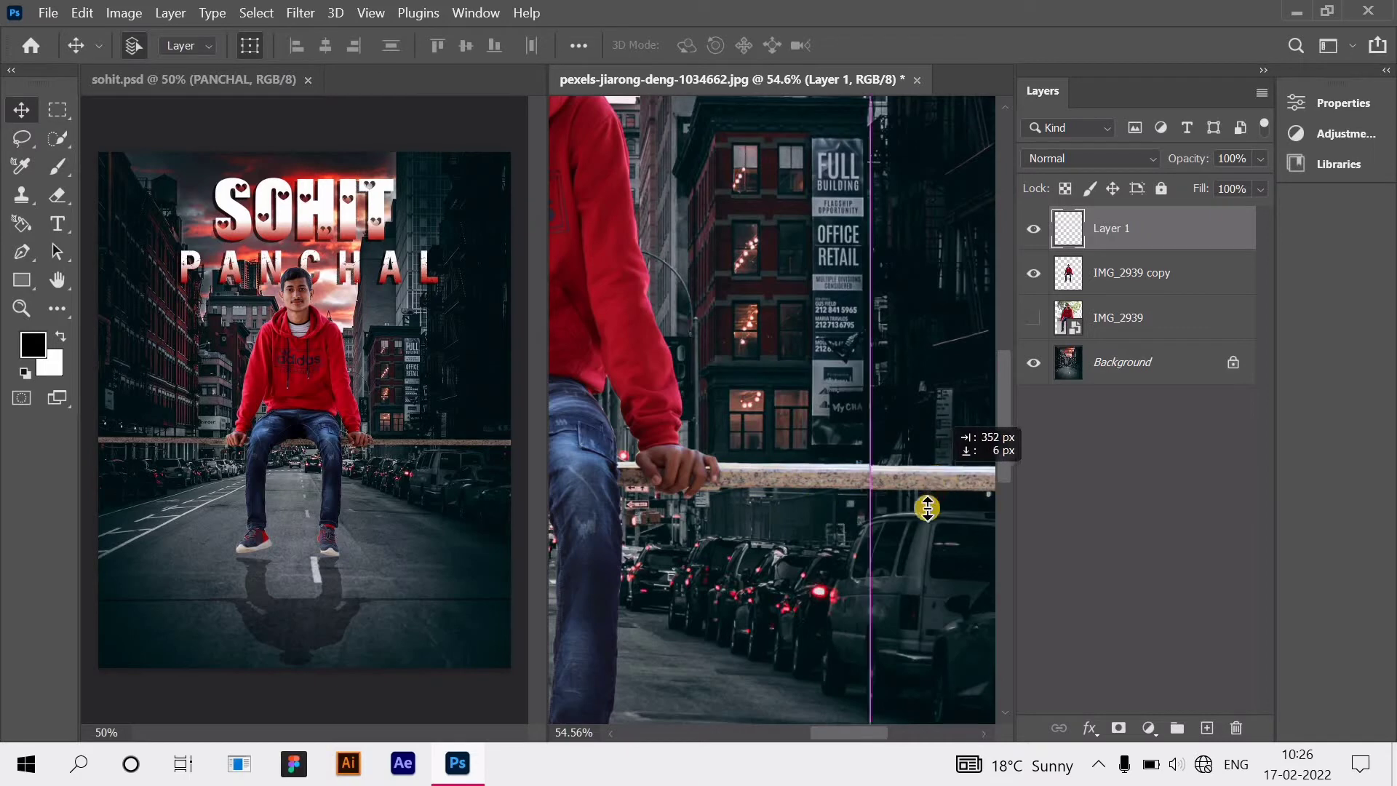
click(249, 58)
scroll(390, 423, up, 3)
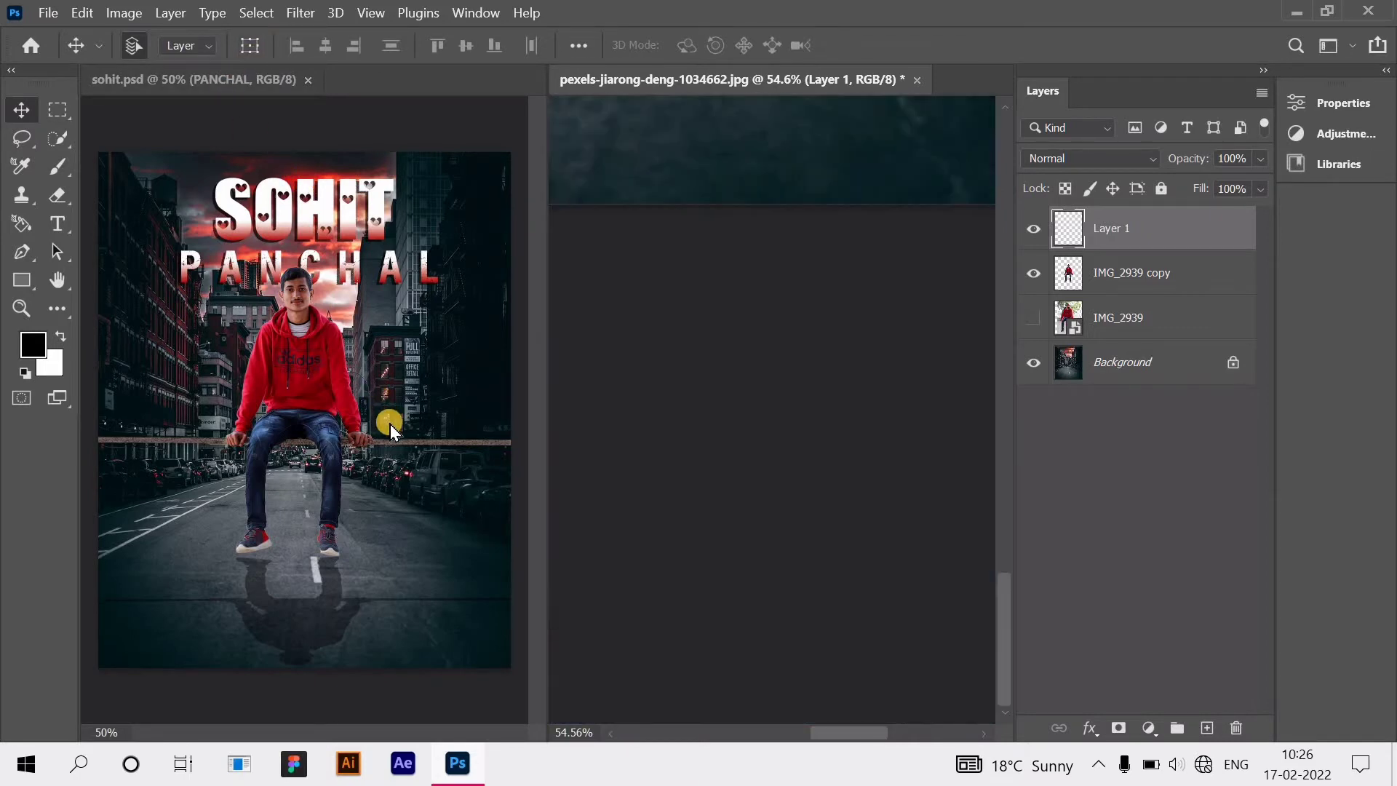
scroll(425, 489, down, 2)
scroll(534, 584, right, 3)
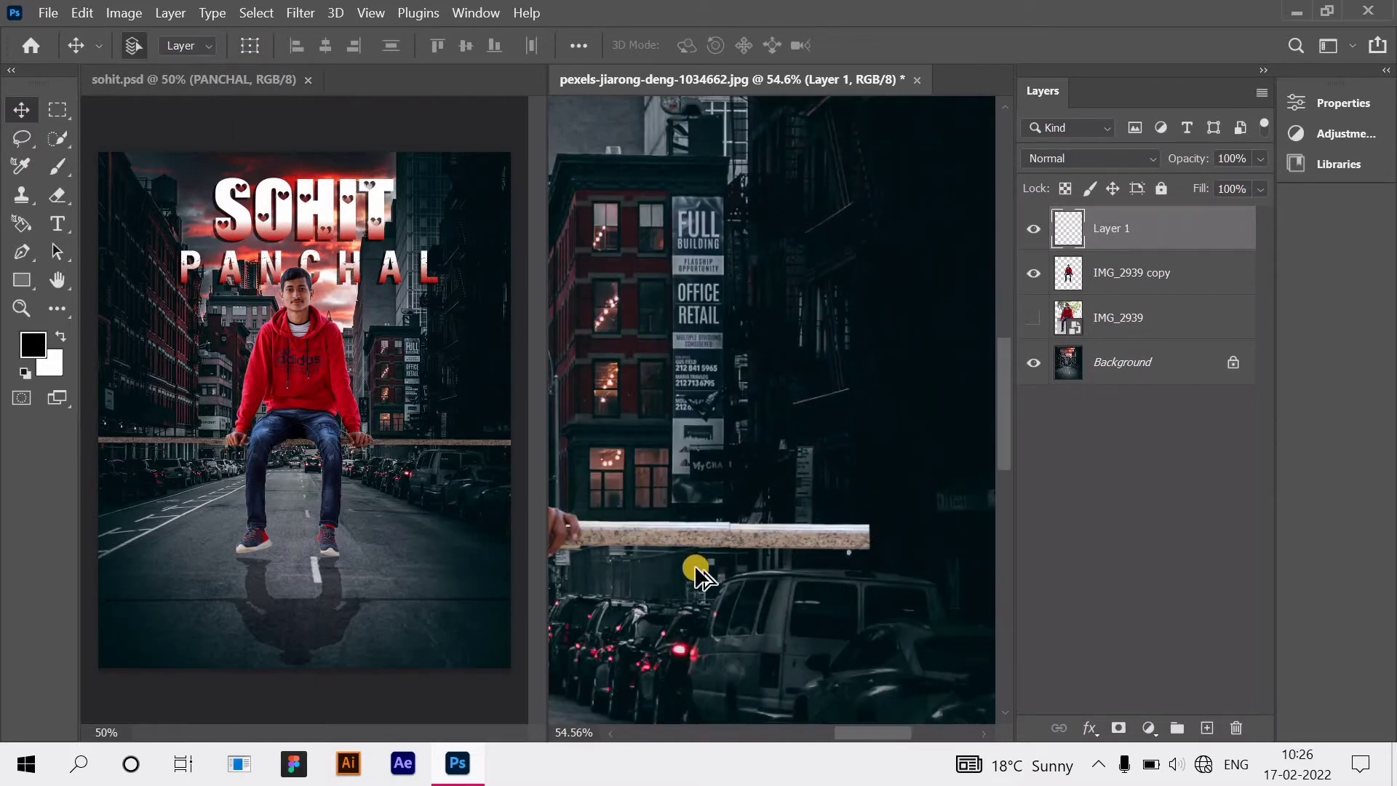
scroll(727, 578, up, 2)
scroll(788, 548, up, 1)
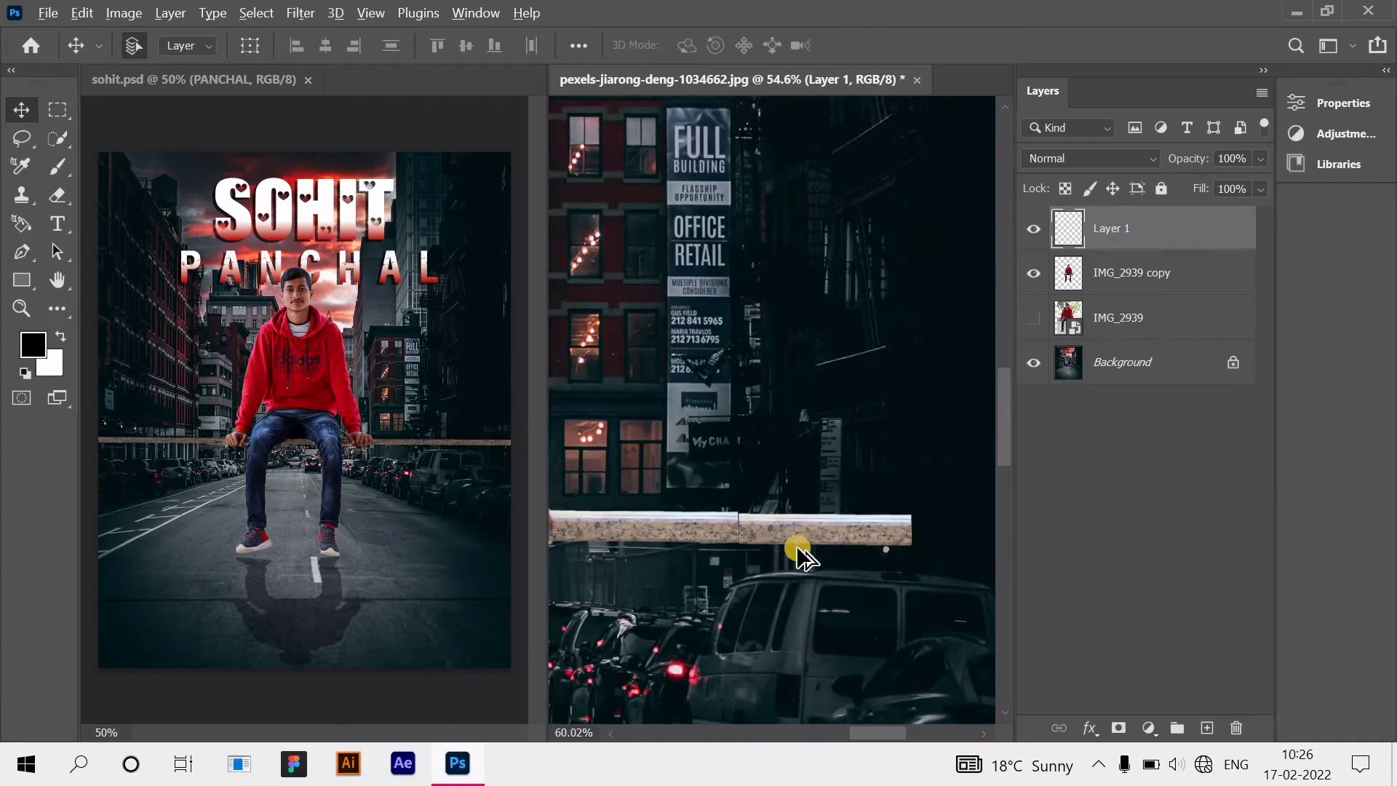
scroll(799, 553, up, 5)
scroll(786, 564, down, 3)
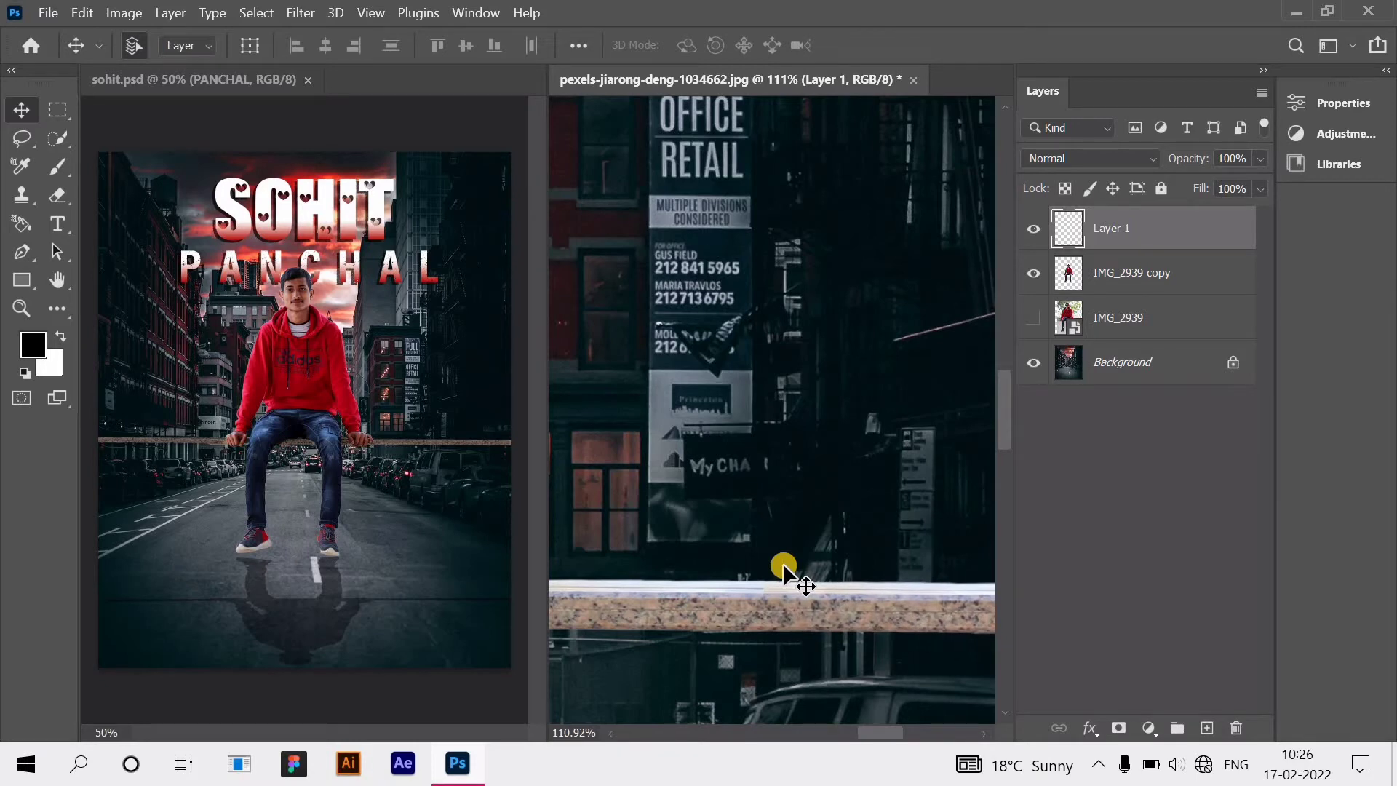
scroll(777, 567, down, 4)
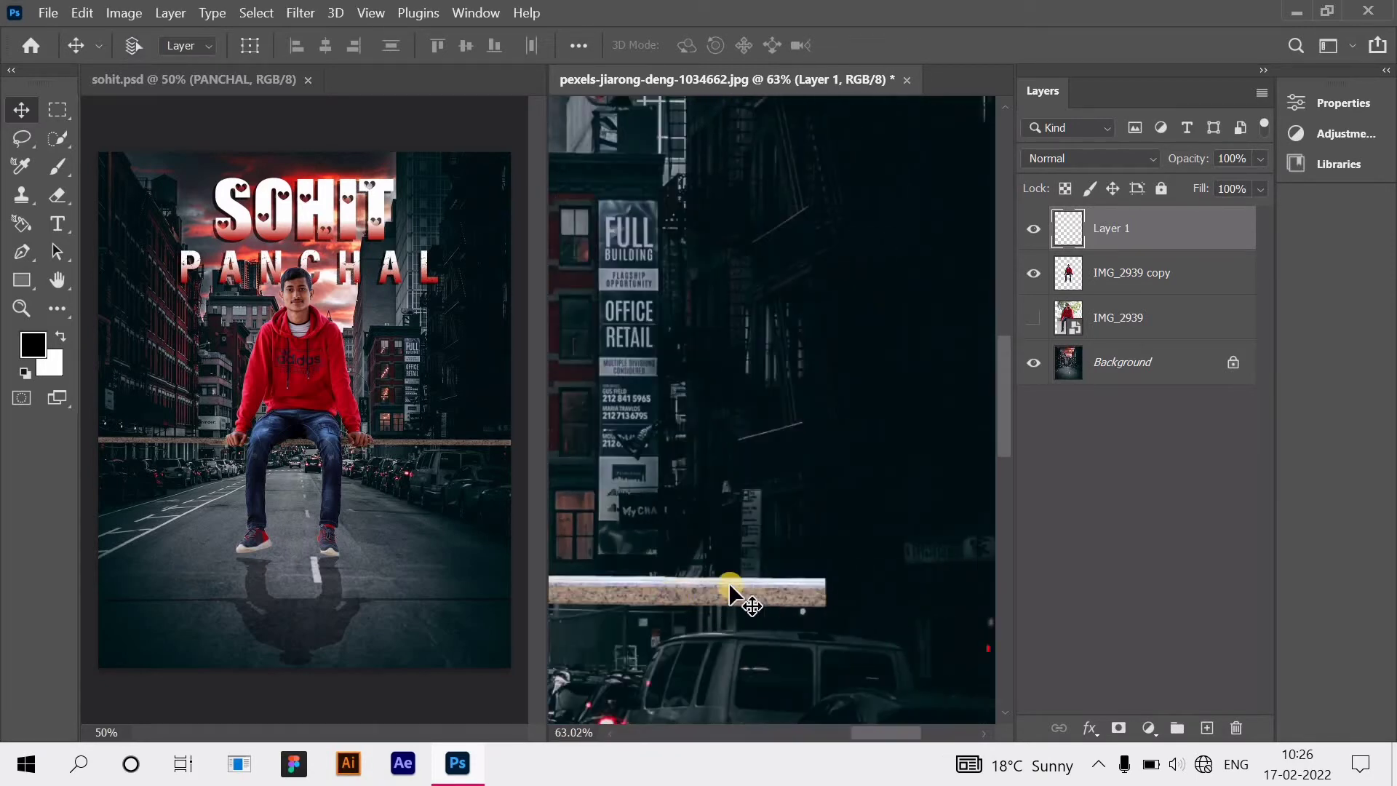
scroll(733, 598, down, 2)
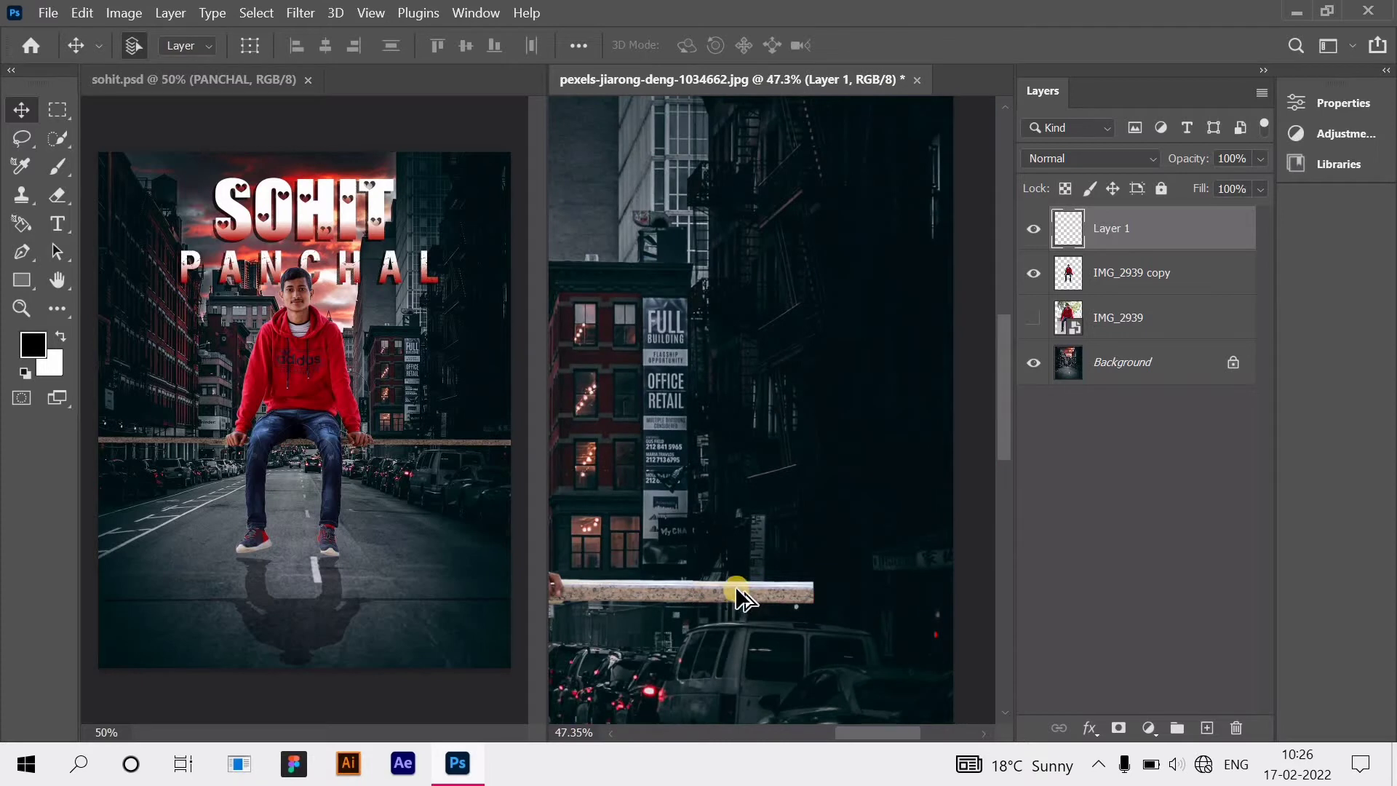
drag(842, 595, 885, 620)
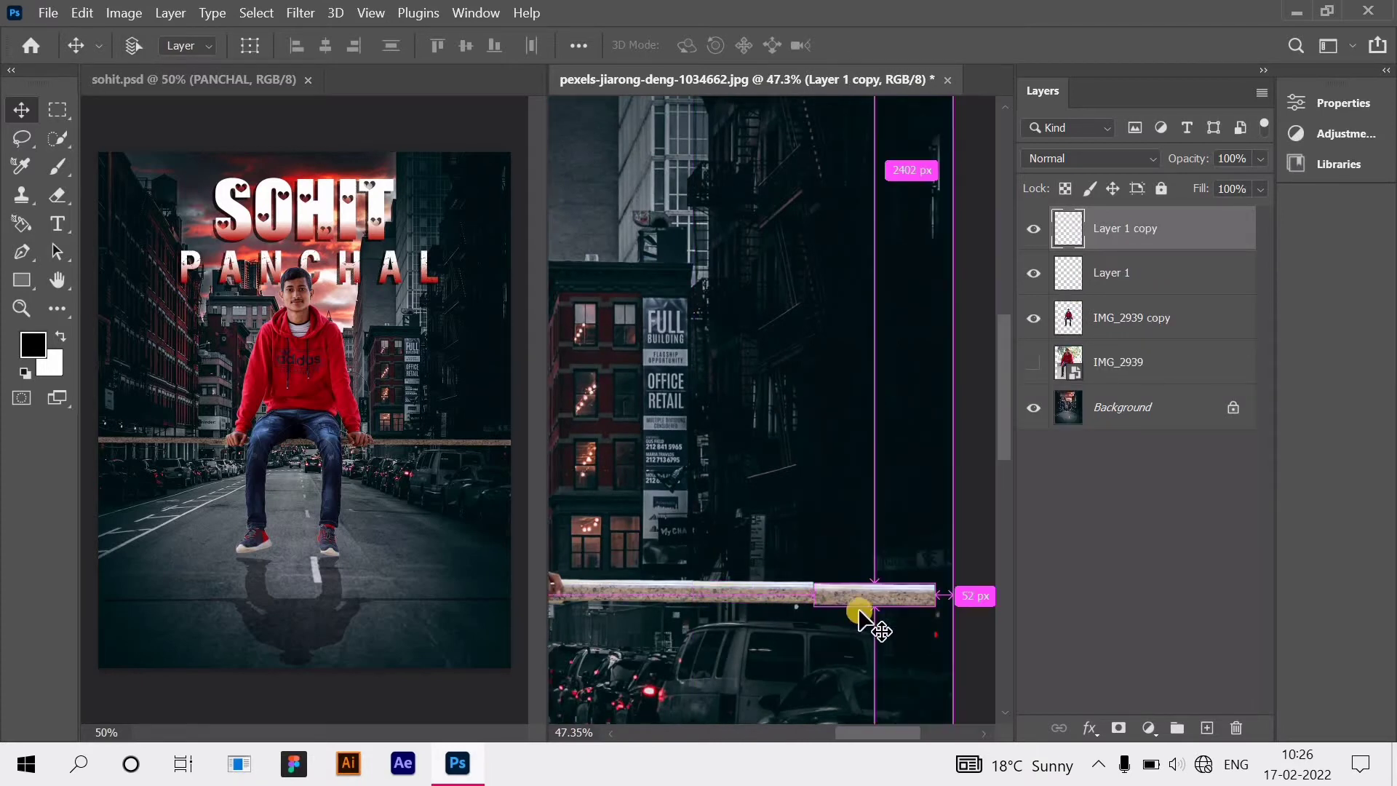
Step: Nudge the right plank piece up and left to close its seam
scroll(863, 614, up, 1)
scroll(882, 629, down, 2)
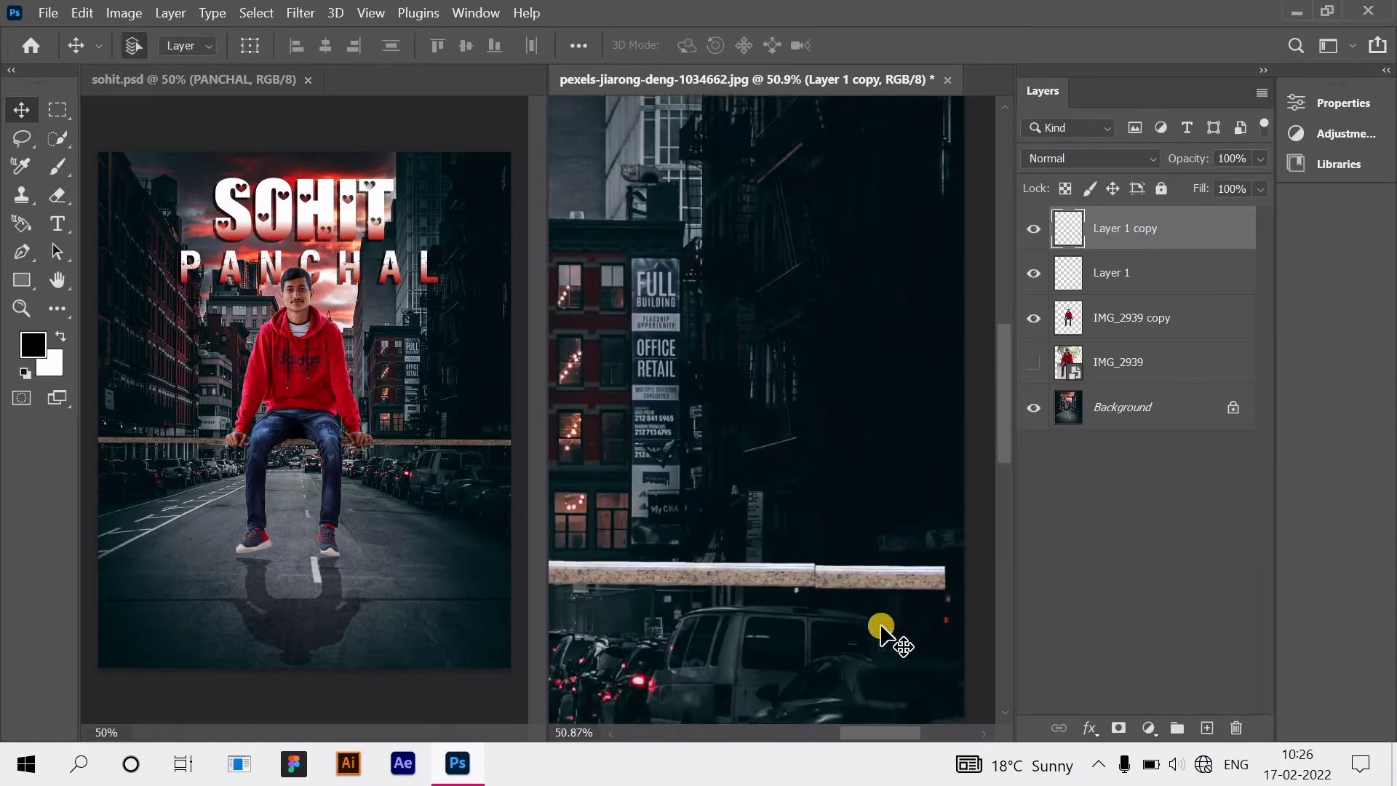
scroll(880, 558, up, 5)
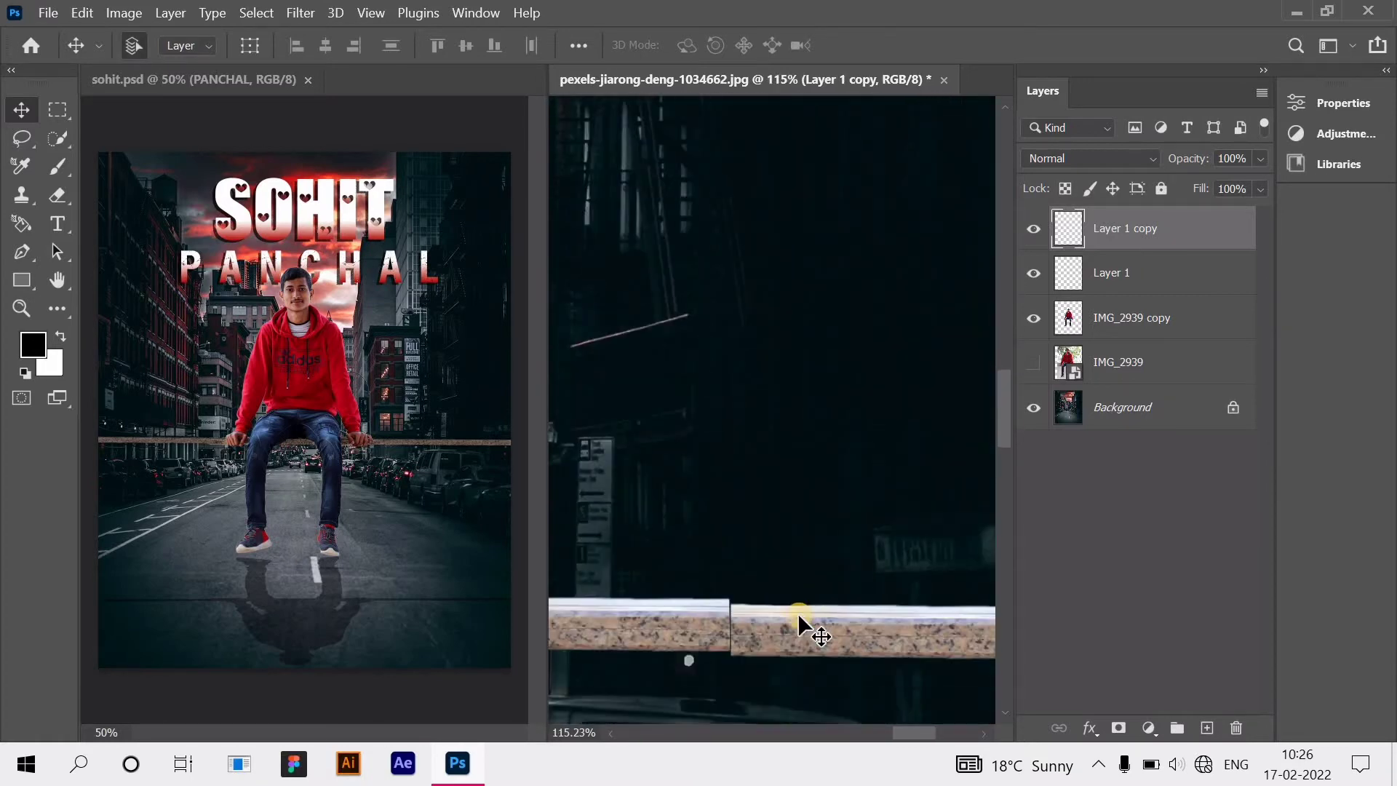
key(Up)
key(Up)
key(Up)
key(Up)
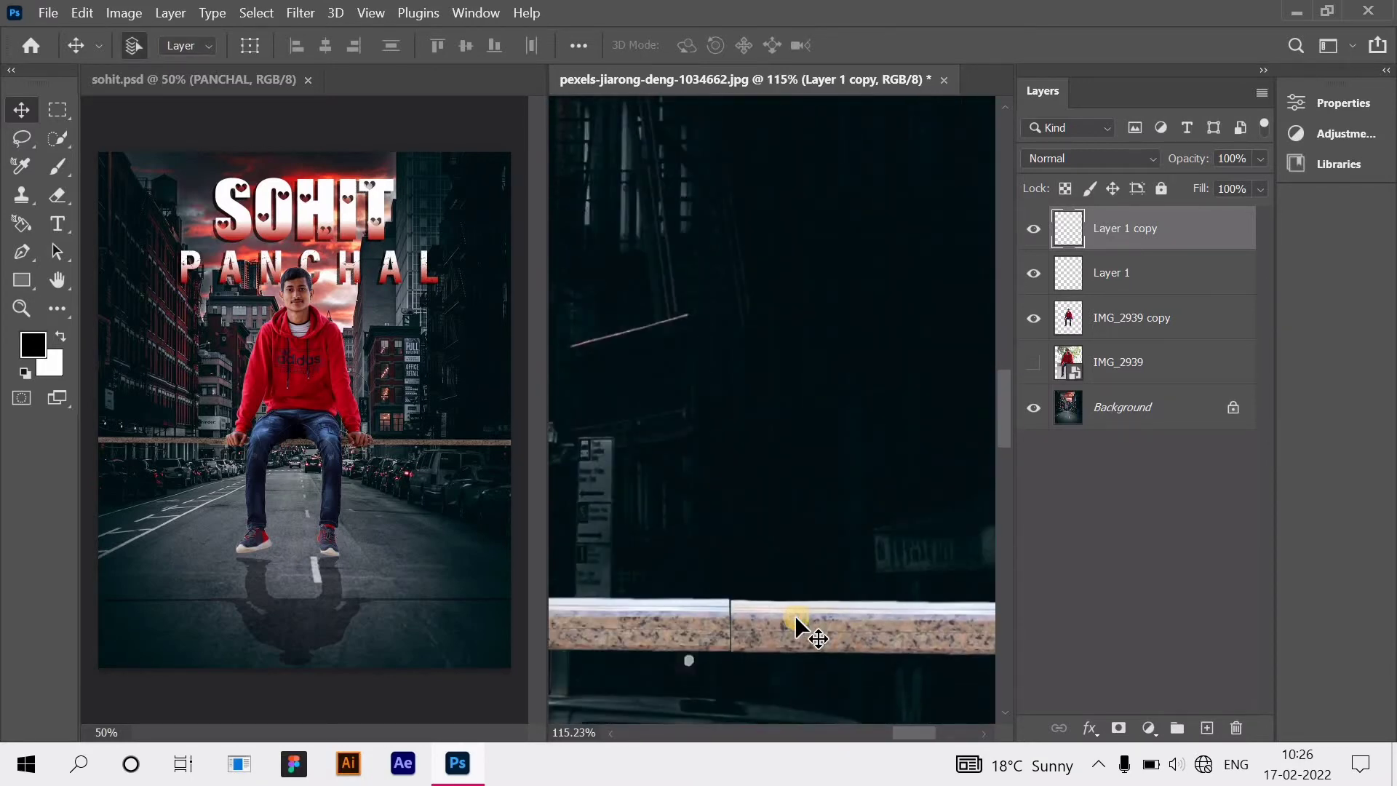
key(Left)
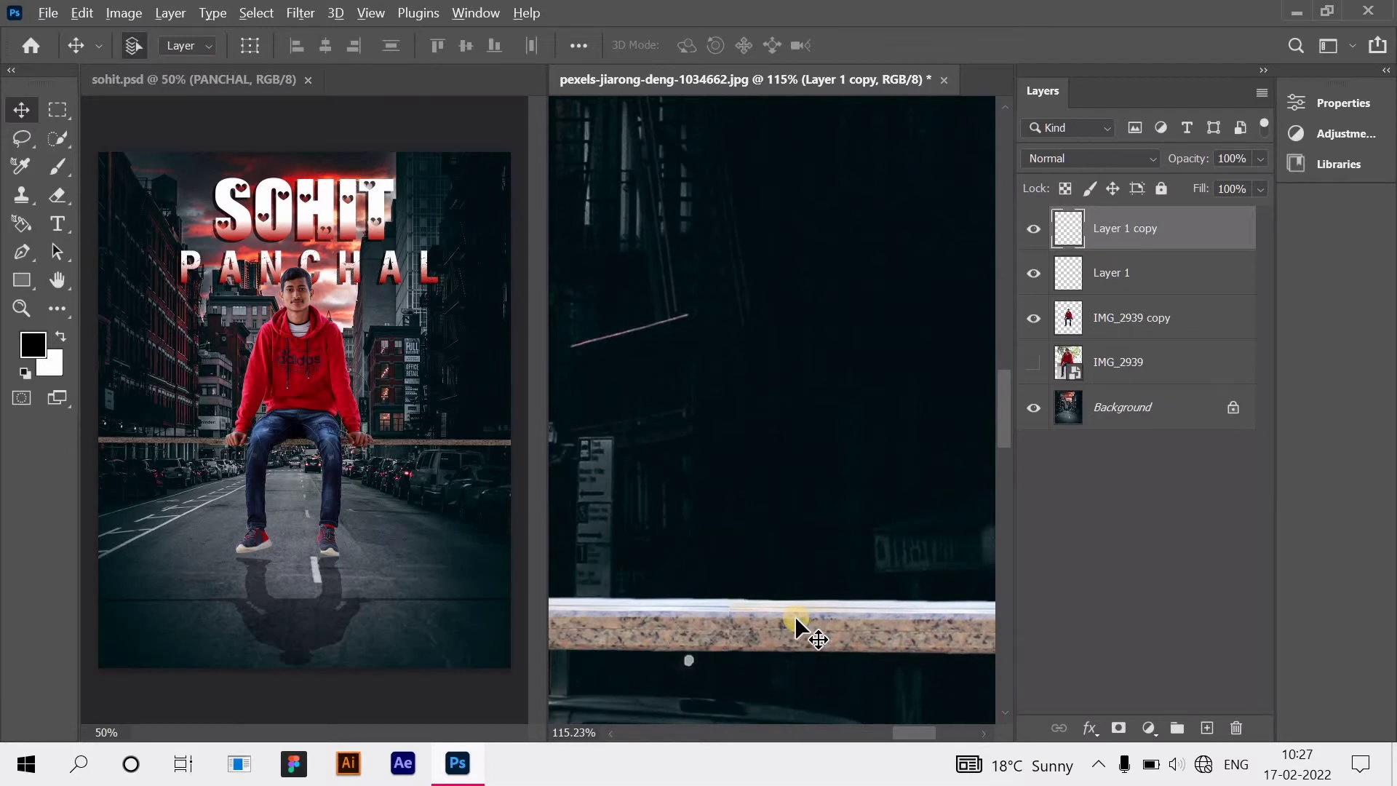
scroll(794, 616, down, 2)
Step: Duplicate the plank layer, delete the extra copy, and stretch the piece to the right edge
right_click(1192, 238)
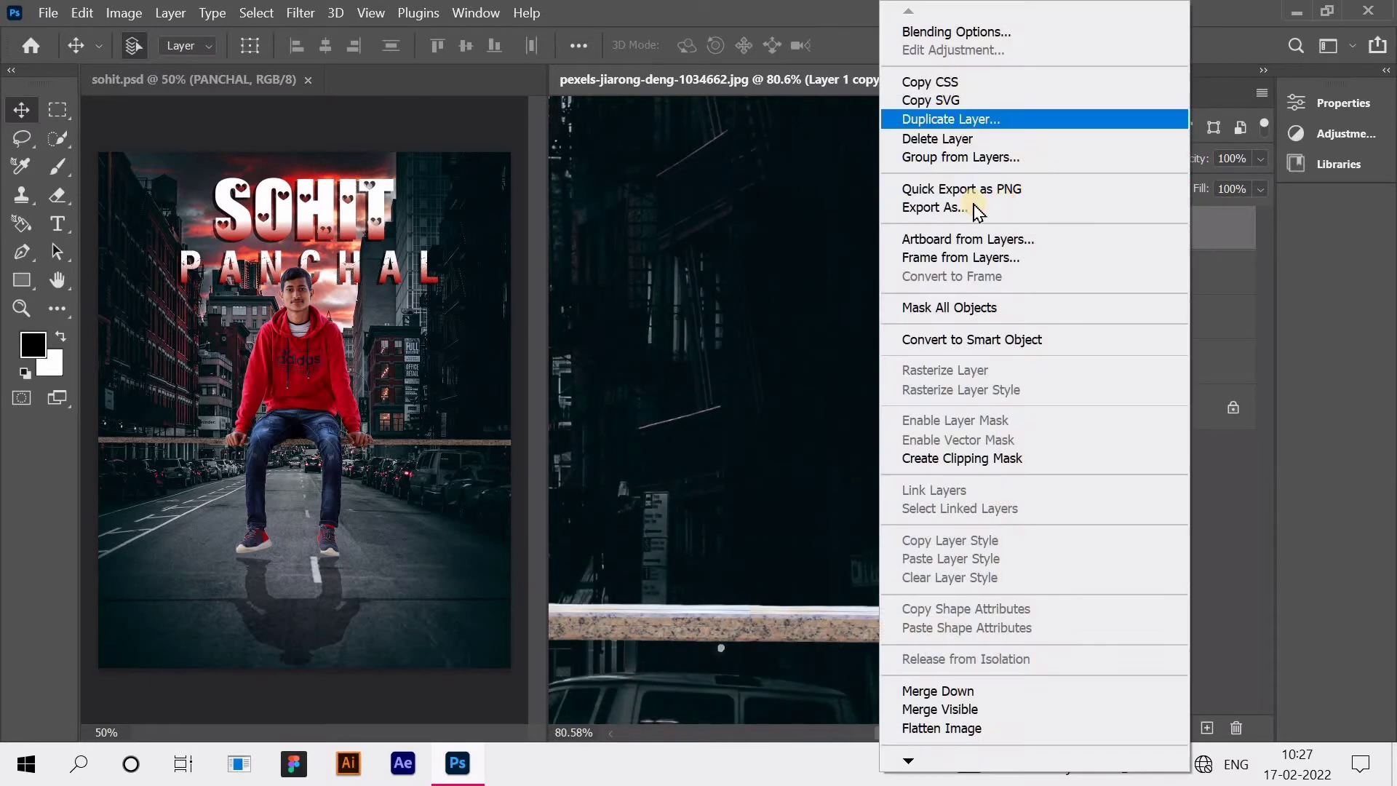
click(939, 118)
click(875, 193)
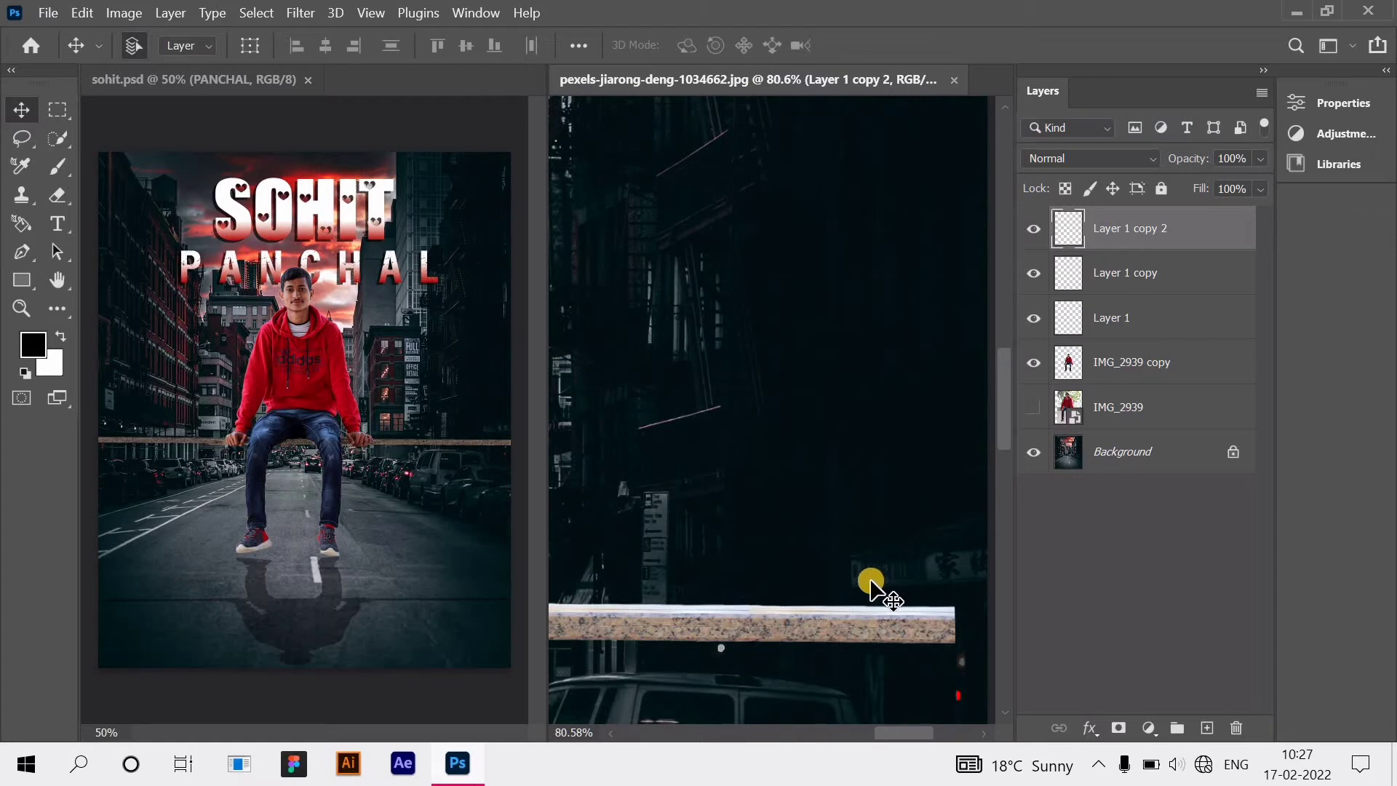
scroll(926, 692, right, 3)
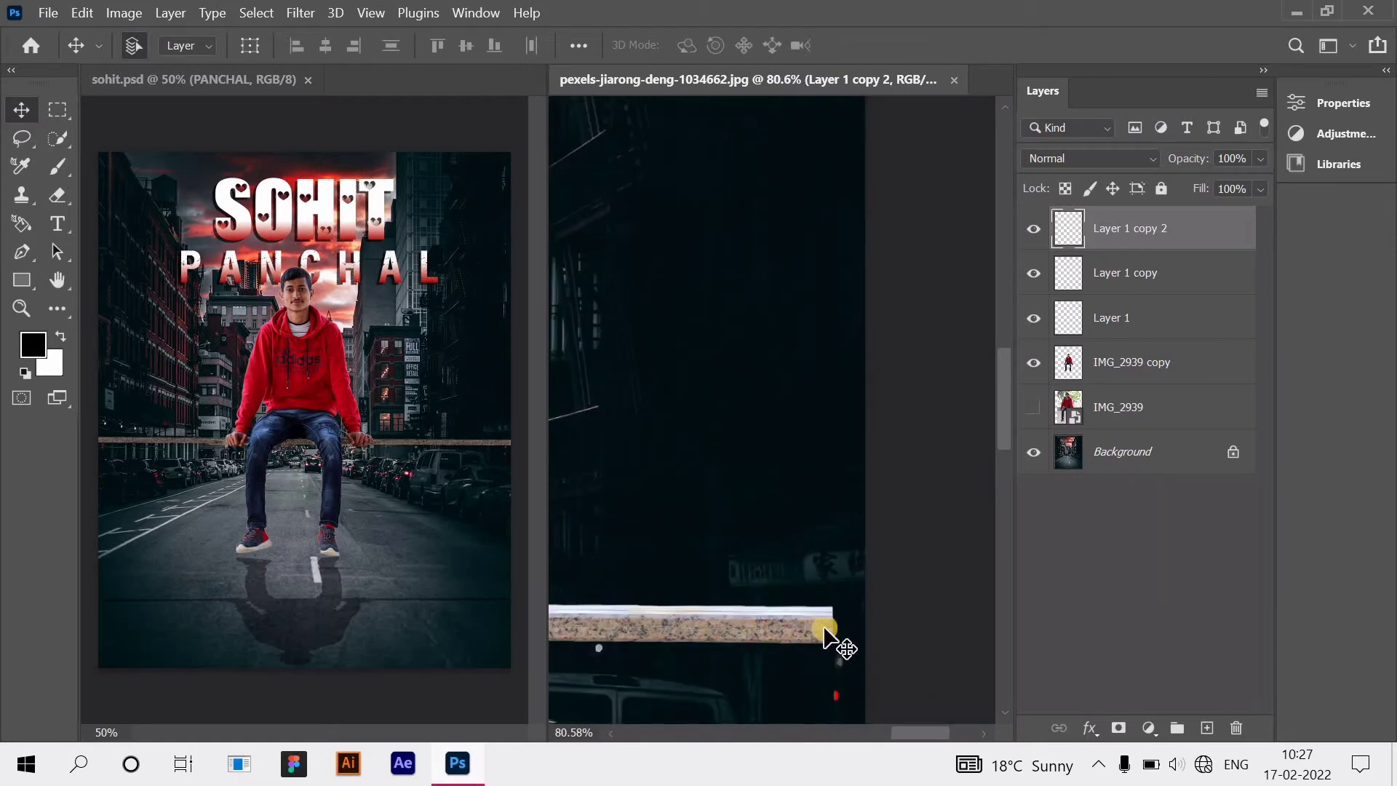
key(Delete)
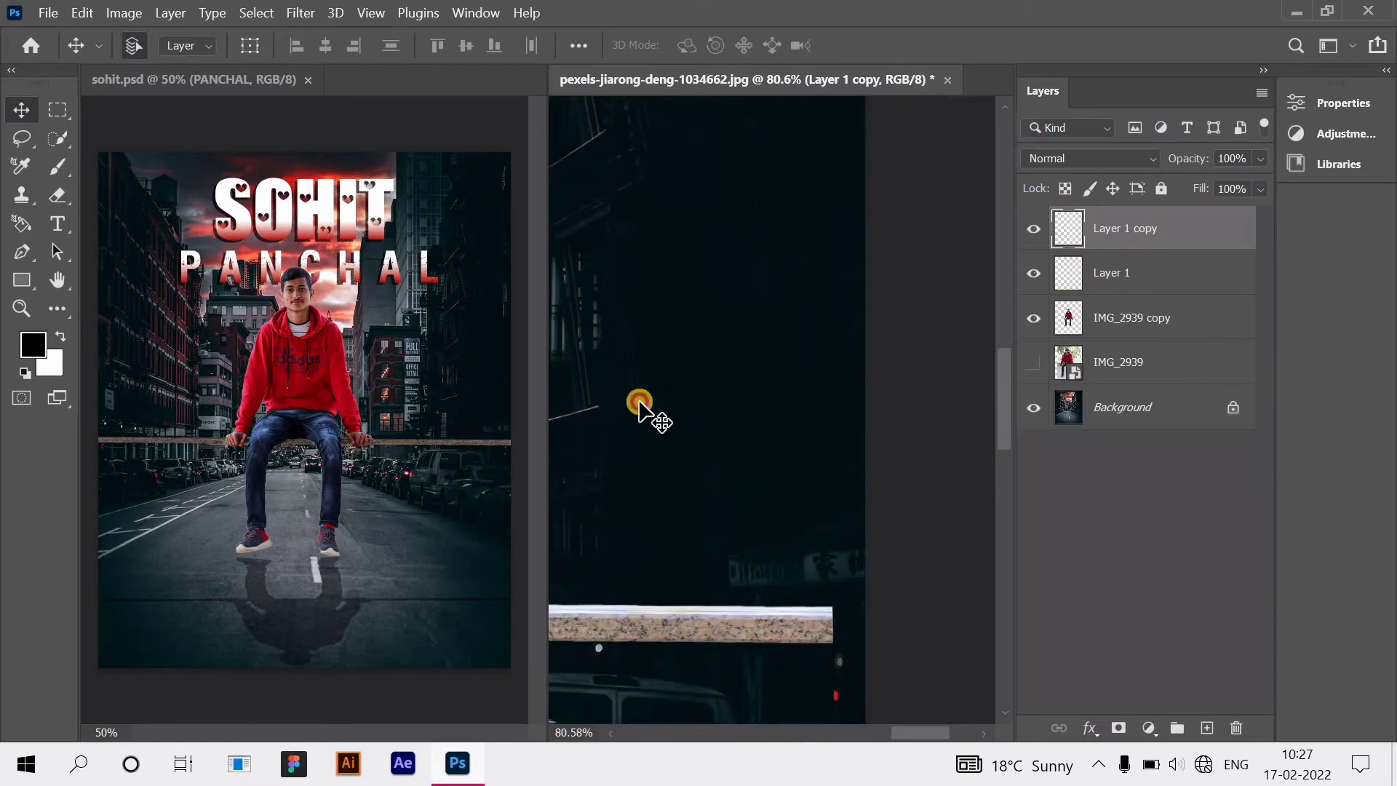
click(255, 46)
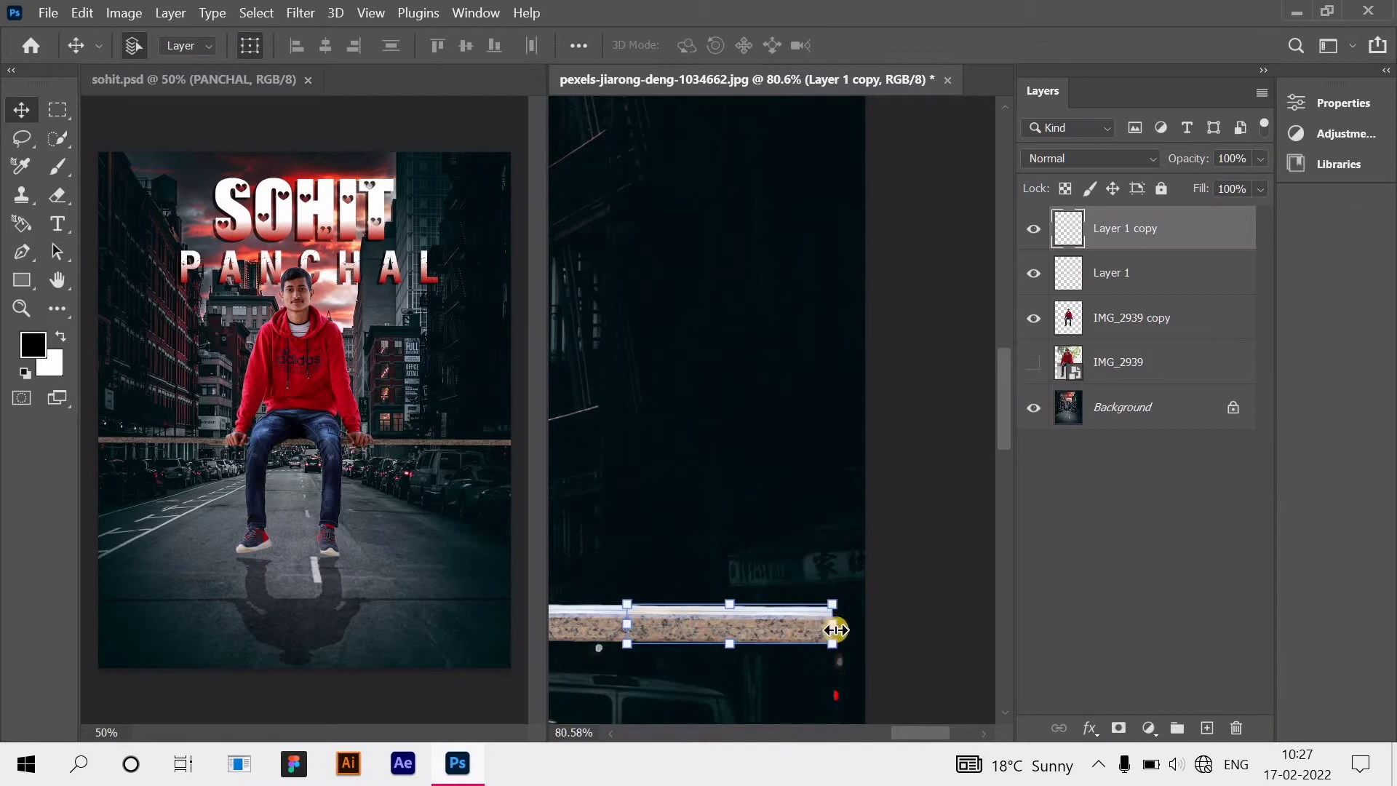
drag(835, 630, 873, 627)
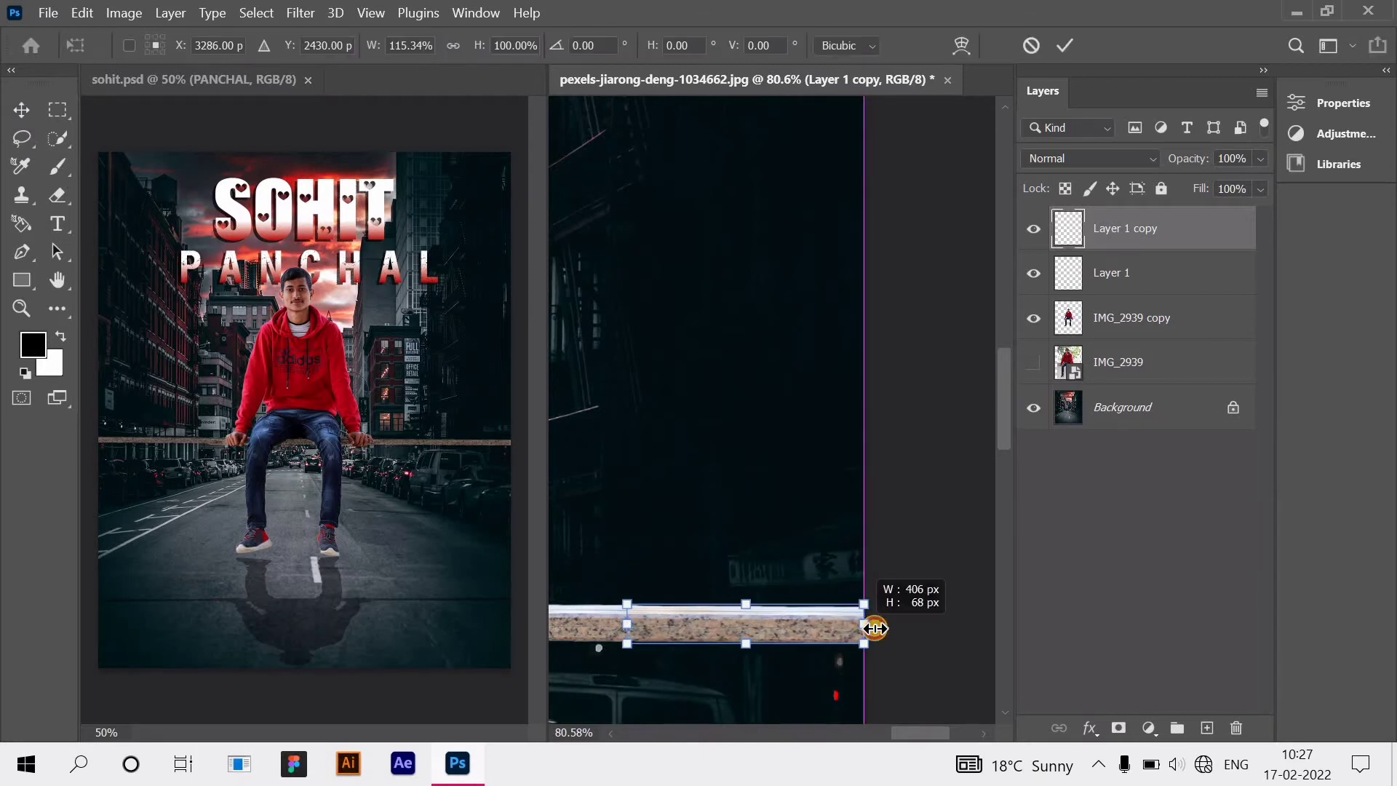
click(992, 622)
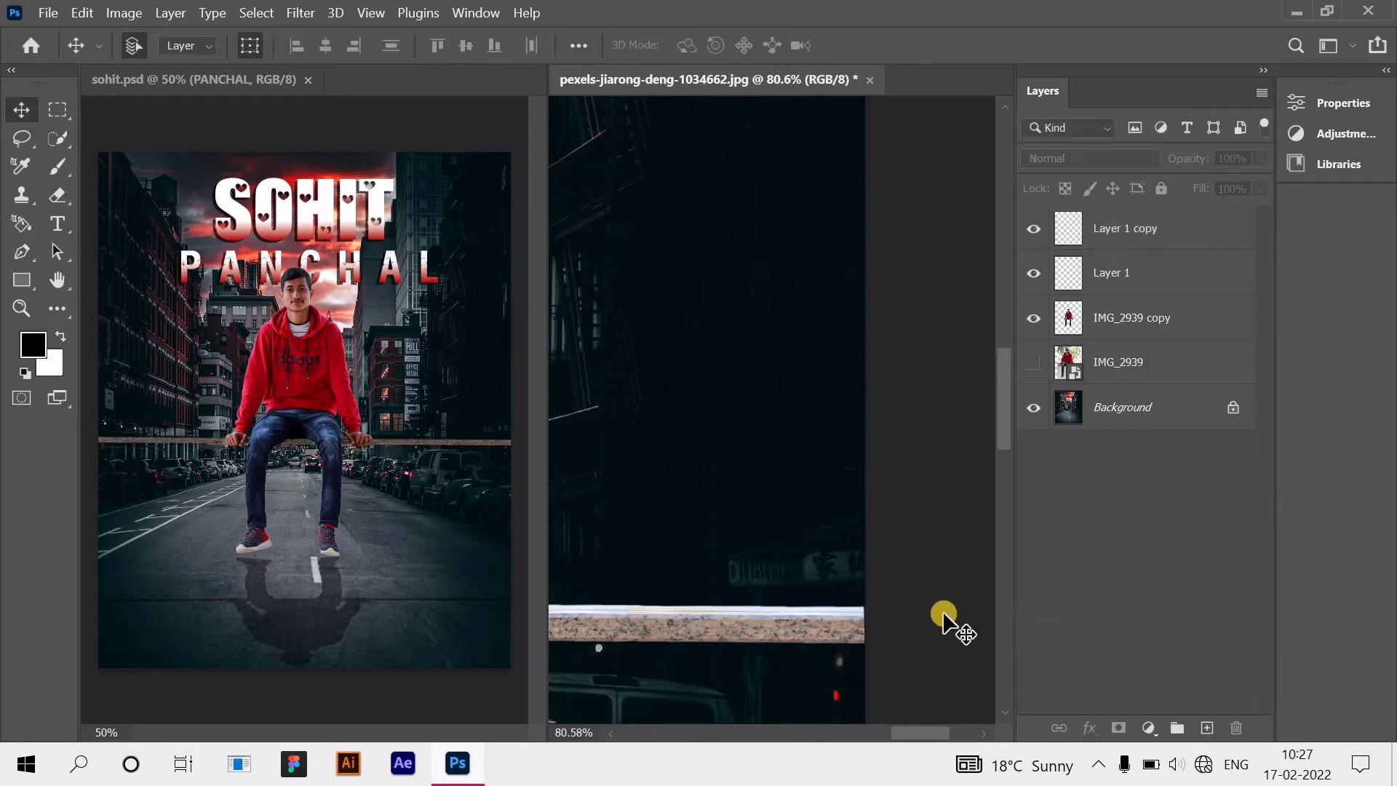
Step: Duplicate the Layer 1 plank and slide the copy along the bench
click(1137, 234)
click(1140, 276)
right_click(1121, 225)
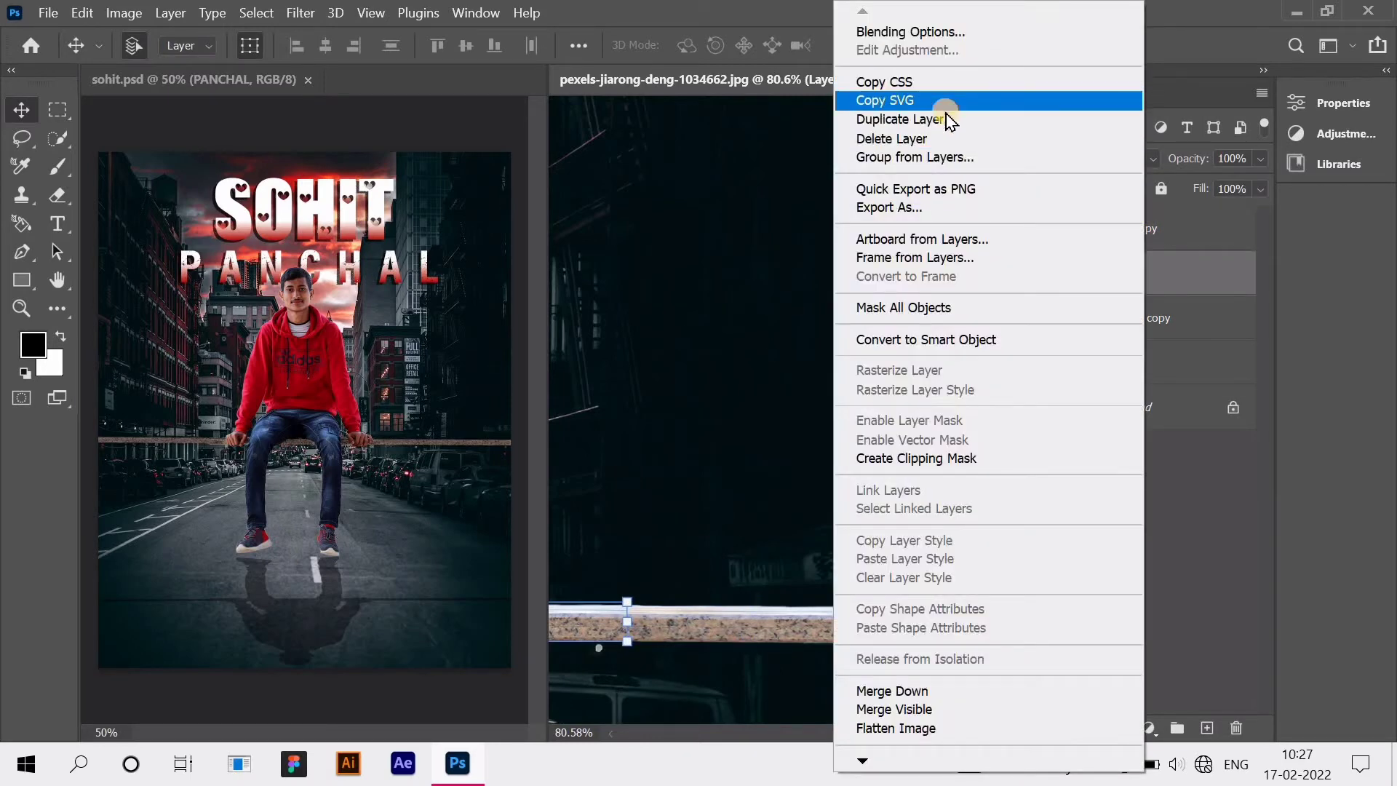
click(938, 119)
click(881, 192)
drag(686, 561, 677, 560)
Step: Drag the new plank copy toward the left side of the street image
scroll(677, 559, down, 2)
key(ctrl+minus)
key(ctrl+minus)
key(ctrl+minus)
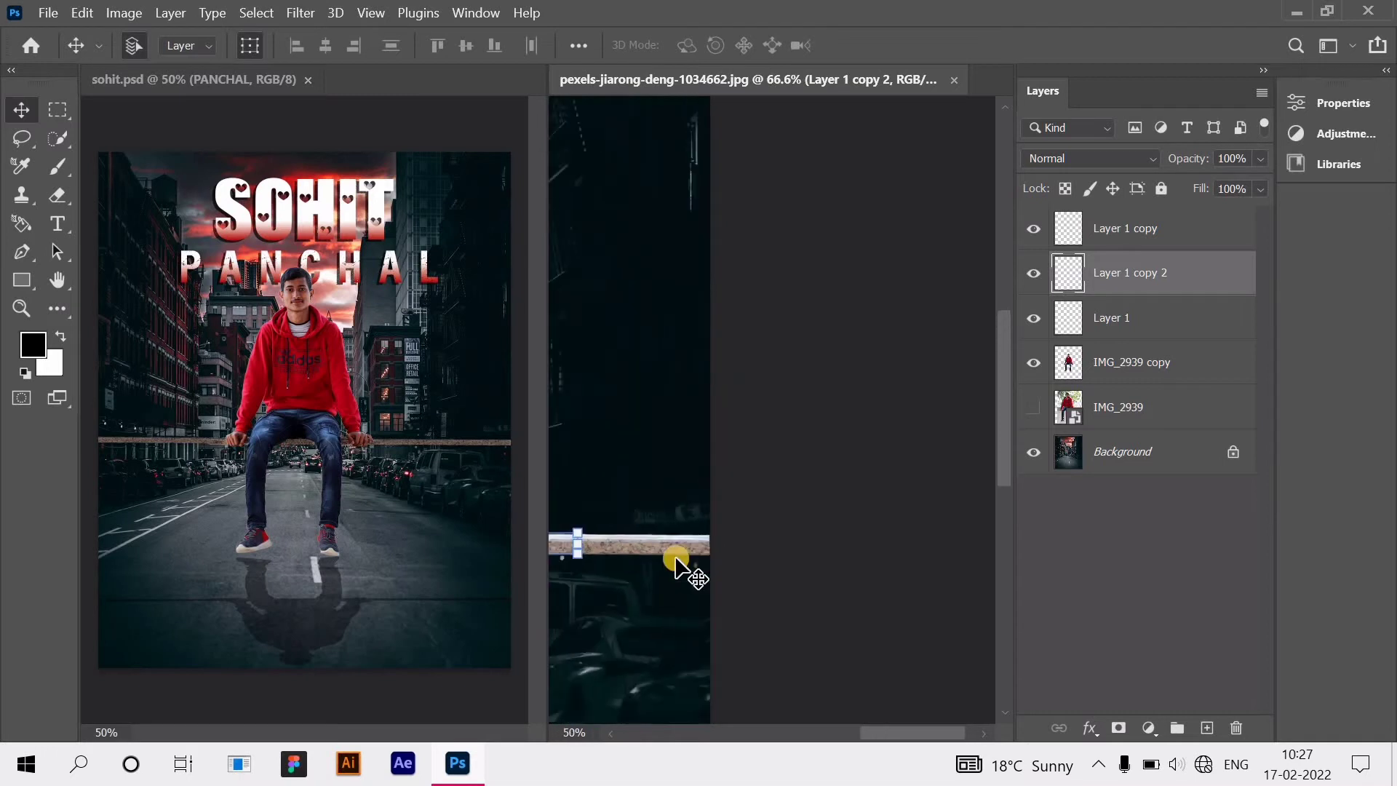
scroll(717, 522, up, 1)
scroll(790, 572, left, 4)
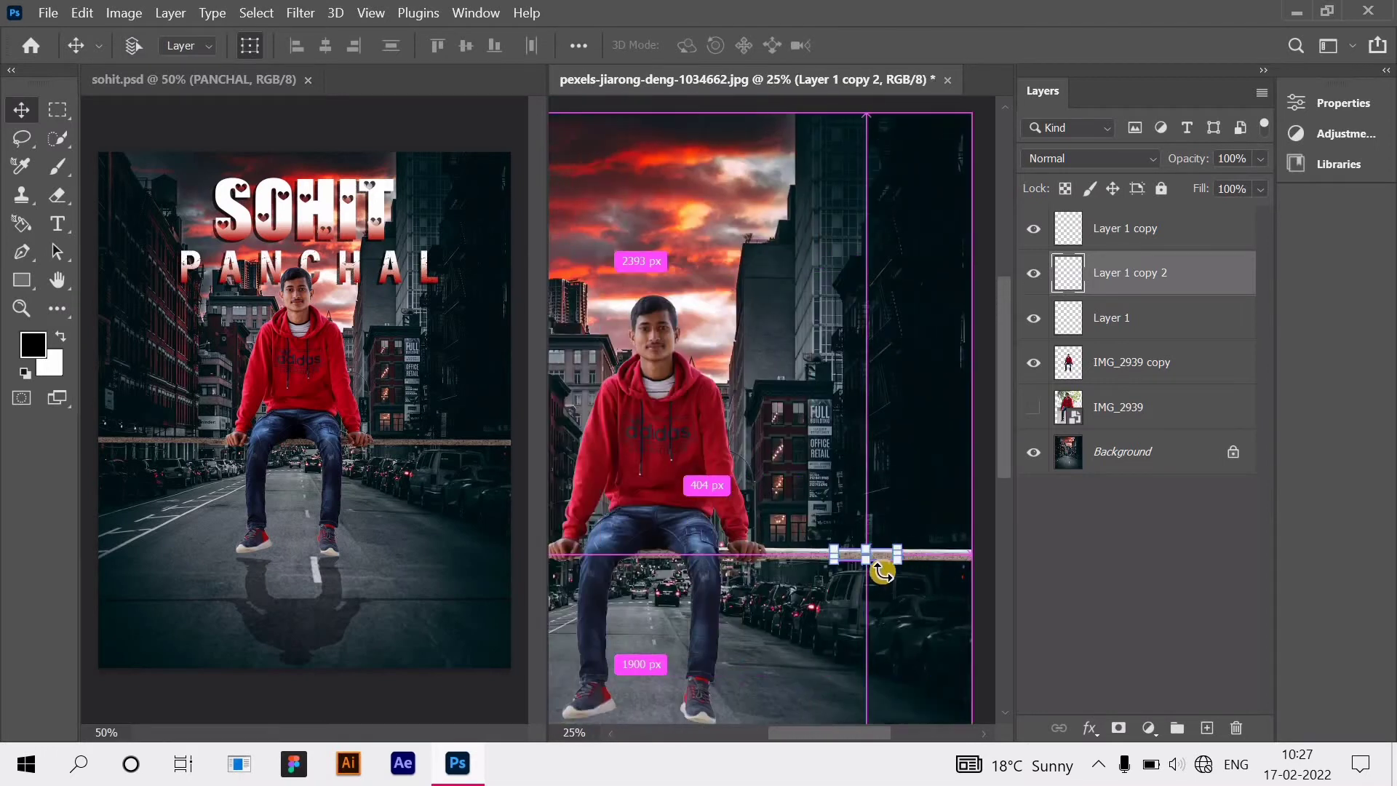
drag(783, 558, 607, 543)
drag(584, 105, 608, 569)
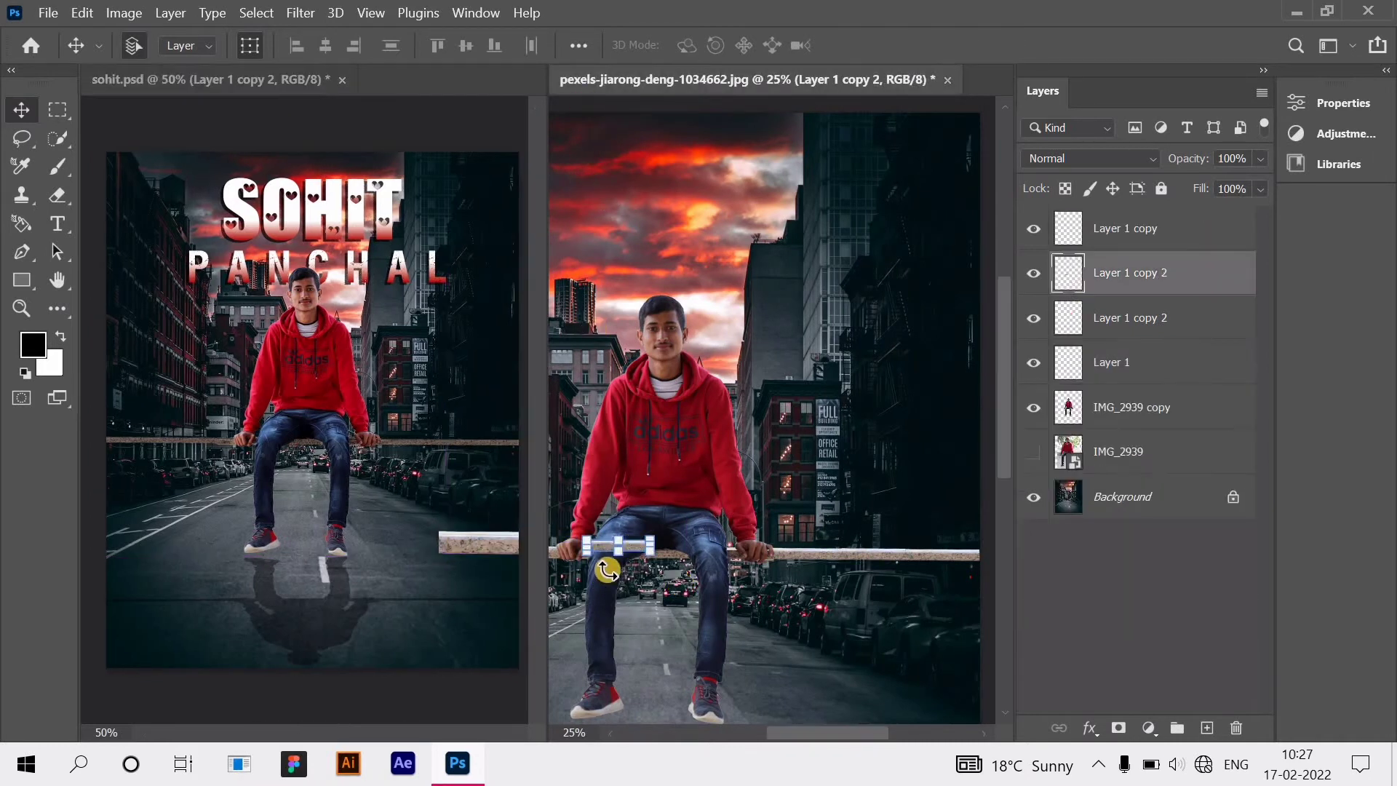
Step: Delete the stray plank layer from the poster, then move the piece left under the hand
click(496, 549)
key(Delete)
click(692, 566)
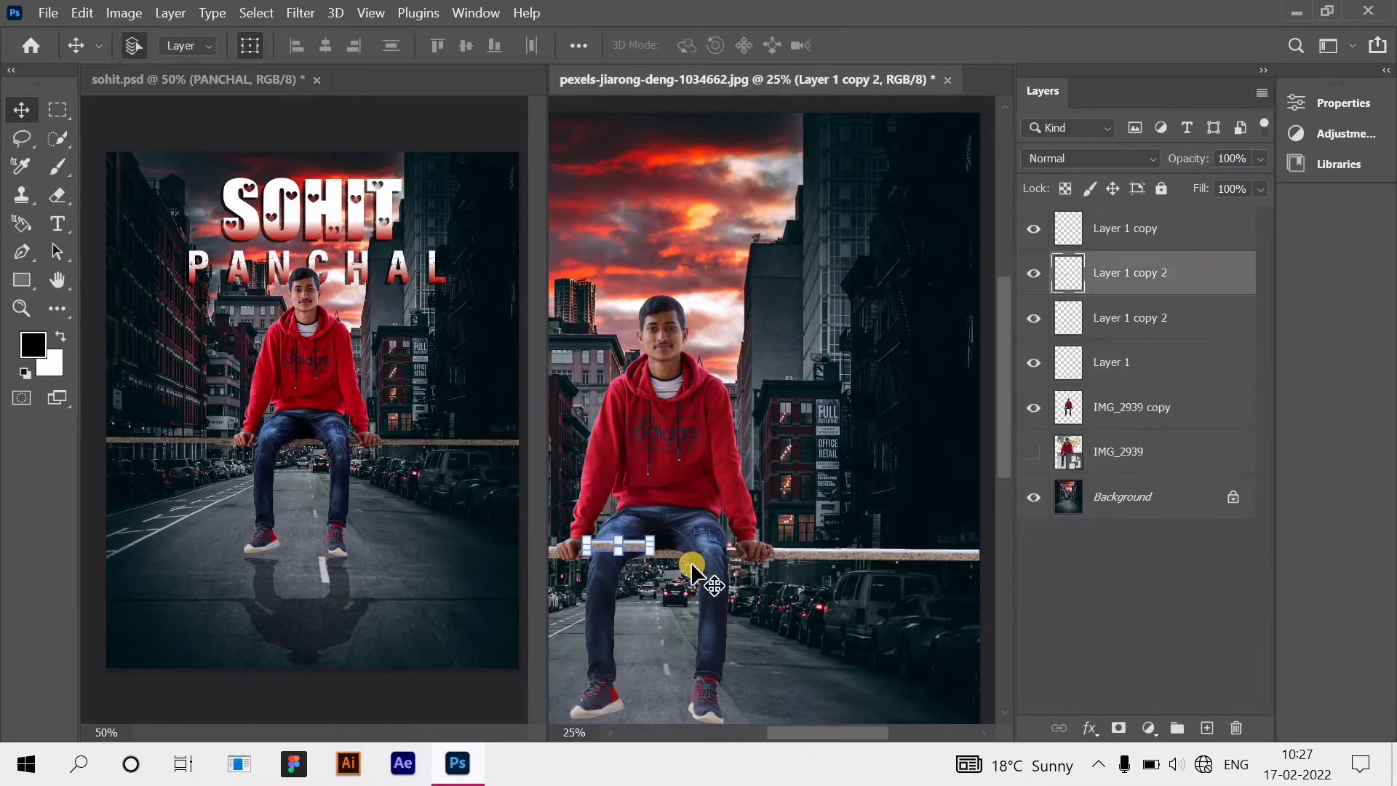
drag(692, 567, 703, 571)
scroll(726, 576, left, 3)
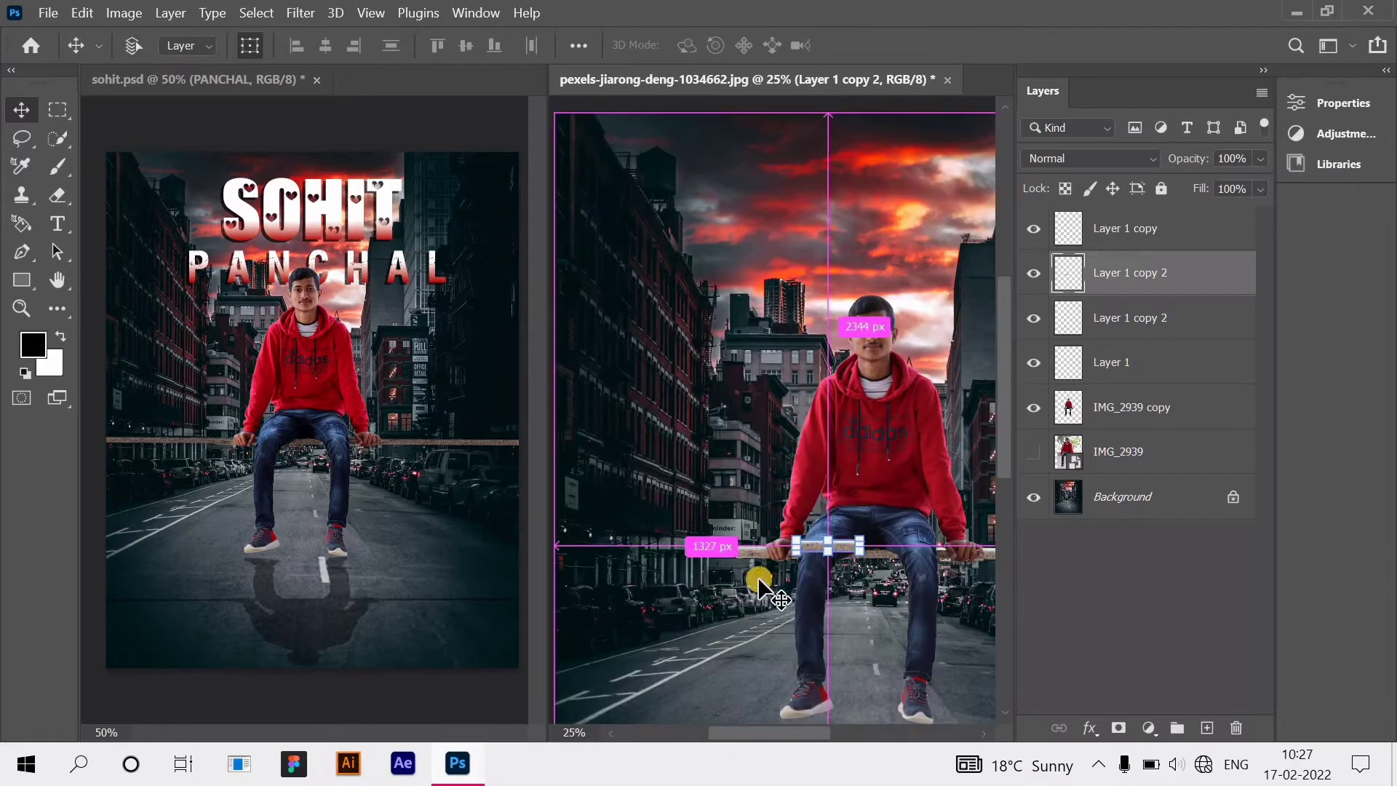
scroll(930, 495, up, 2)
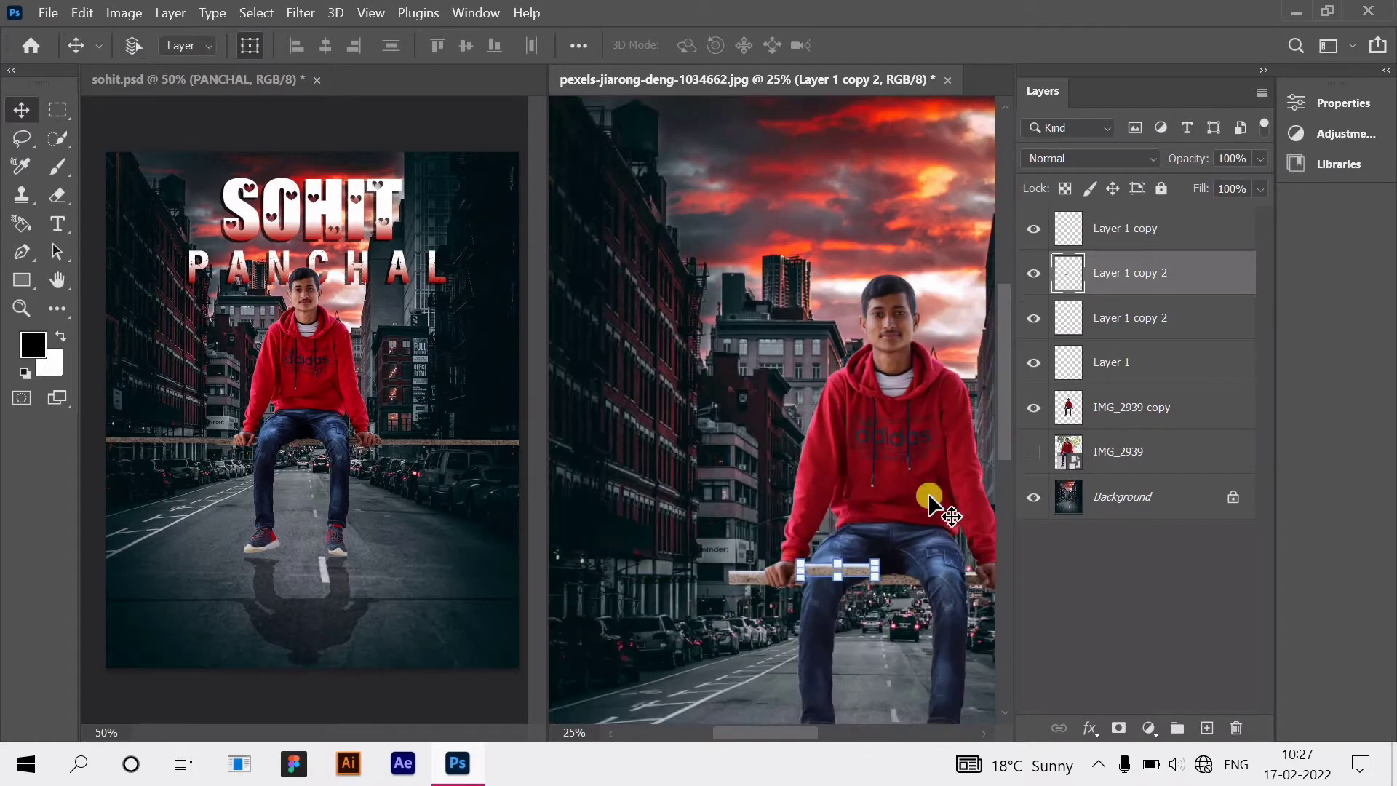
scroll(848, 555, down, 2)
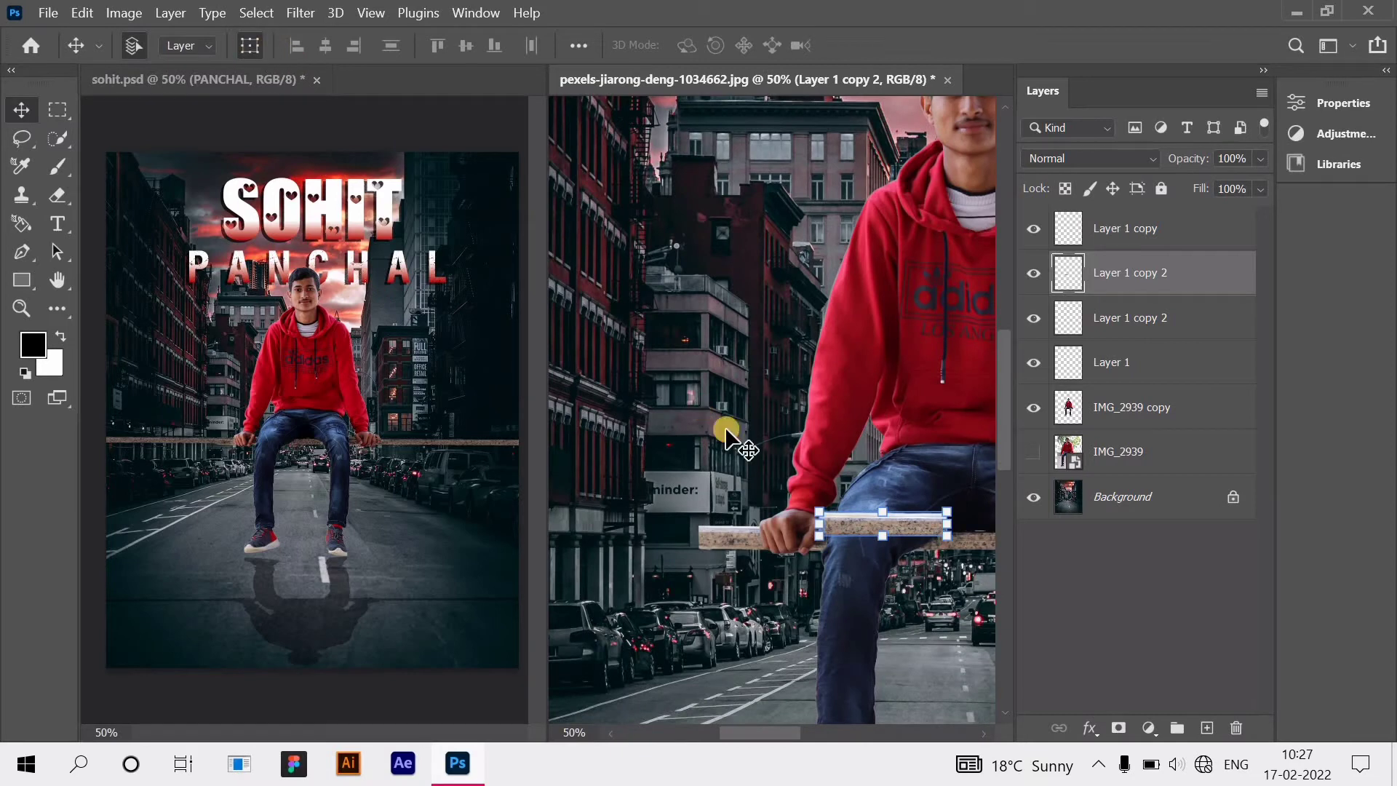
drag(863, 524, 593, 526)
Step: Nudge the left plank piece down two steps to match its neighbour
key(ctrl+plus)
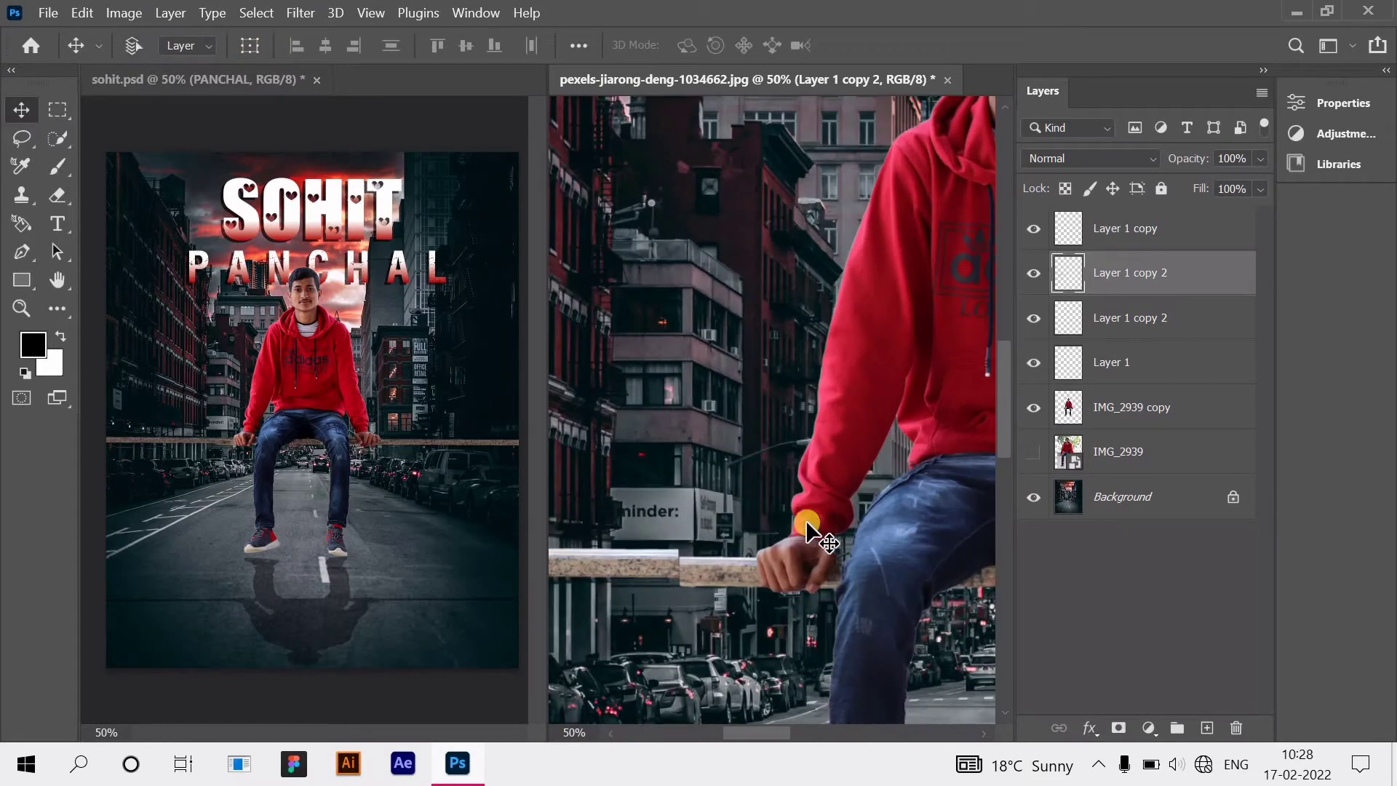
scroll(670, 550, down, 1)
scroll(669, 550, up, 2)
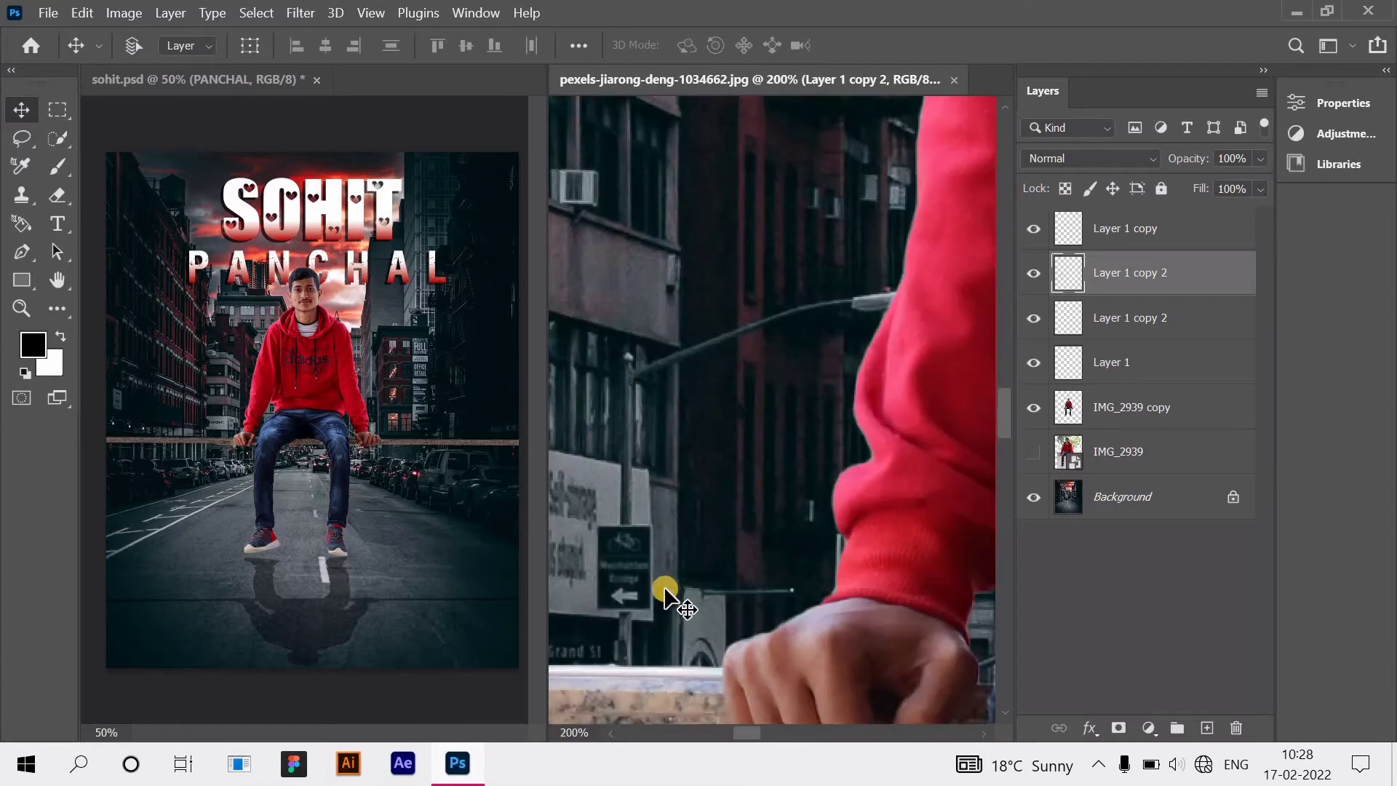
scroll(743, 719, left, 3)
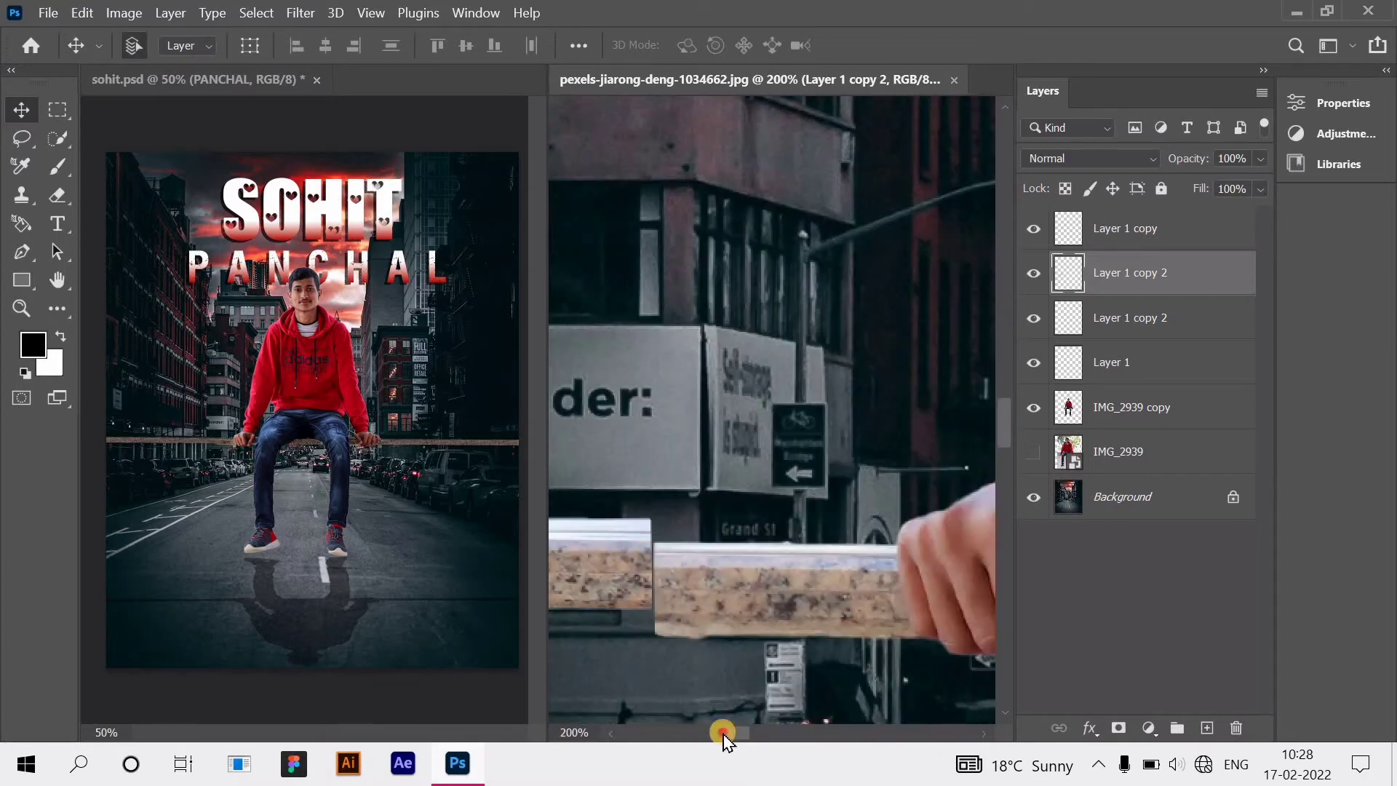
key(Down)
key(Down)
key(Down)
key(Down)
key(Down)
key(Down)
key(Down)
key(Down)
key(Down)
key(Down)
key(Down)
key(Down)
key(Down)
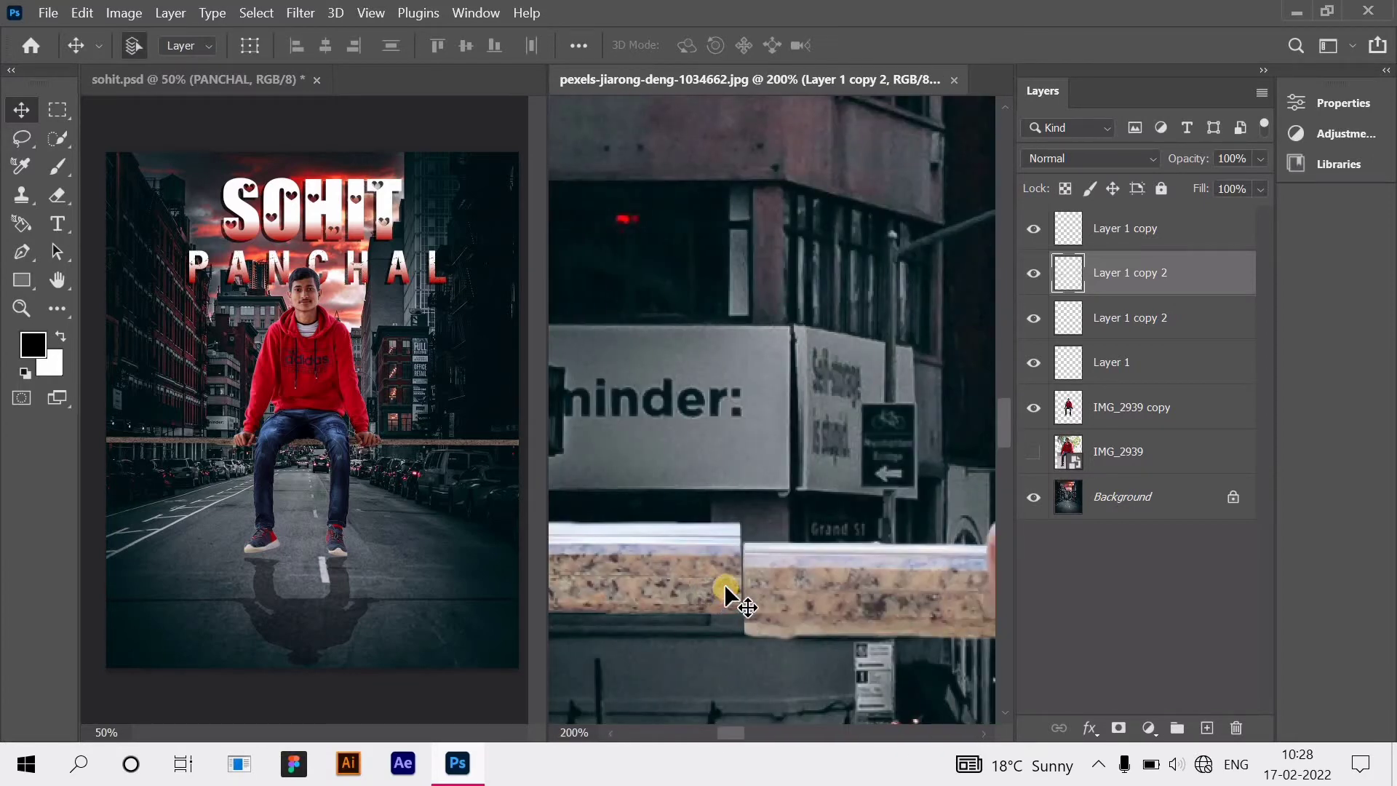
key(Down)
key(Down)
key(Down)
key(Down)
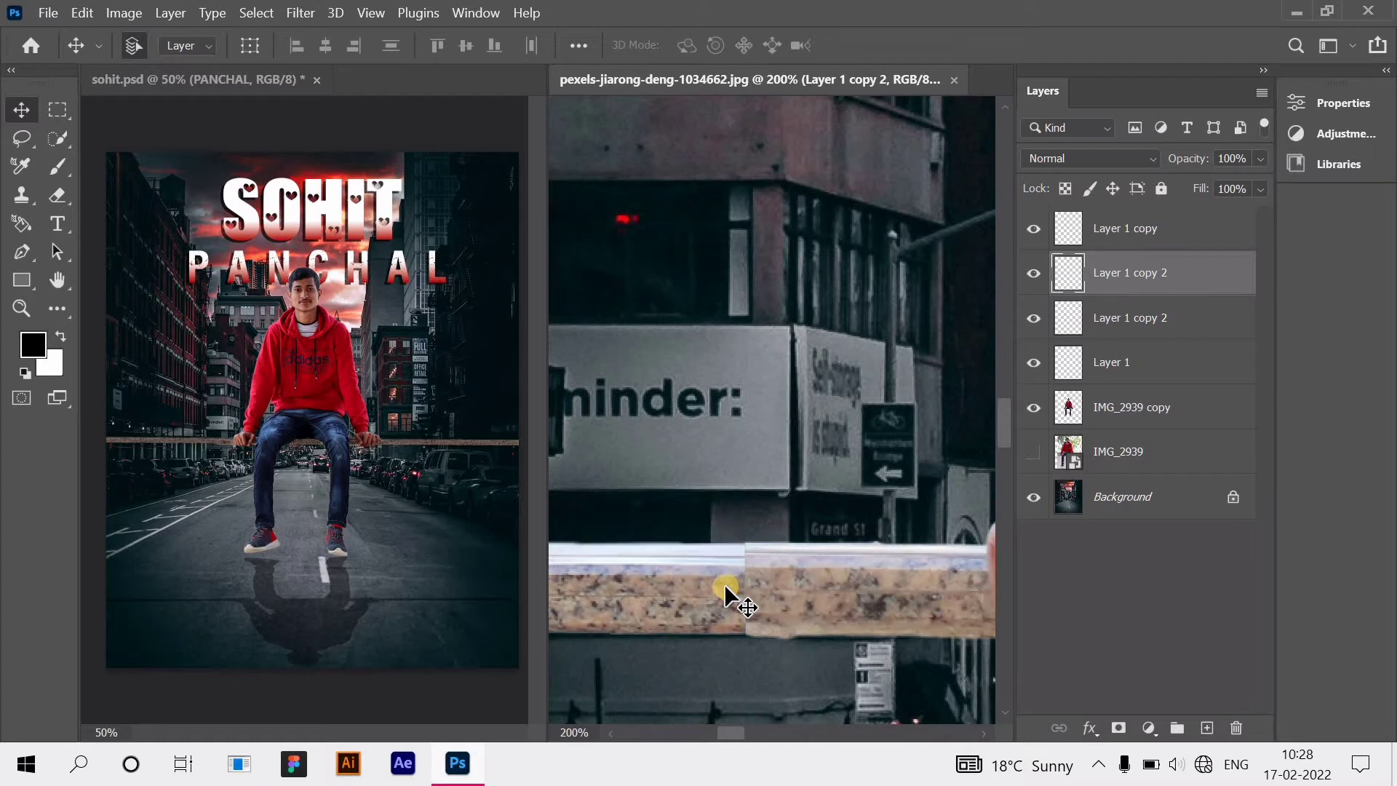
key(ctrl+minus)
key(ctrl+minus)
key(ctrl+minus)
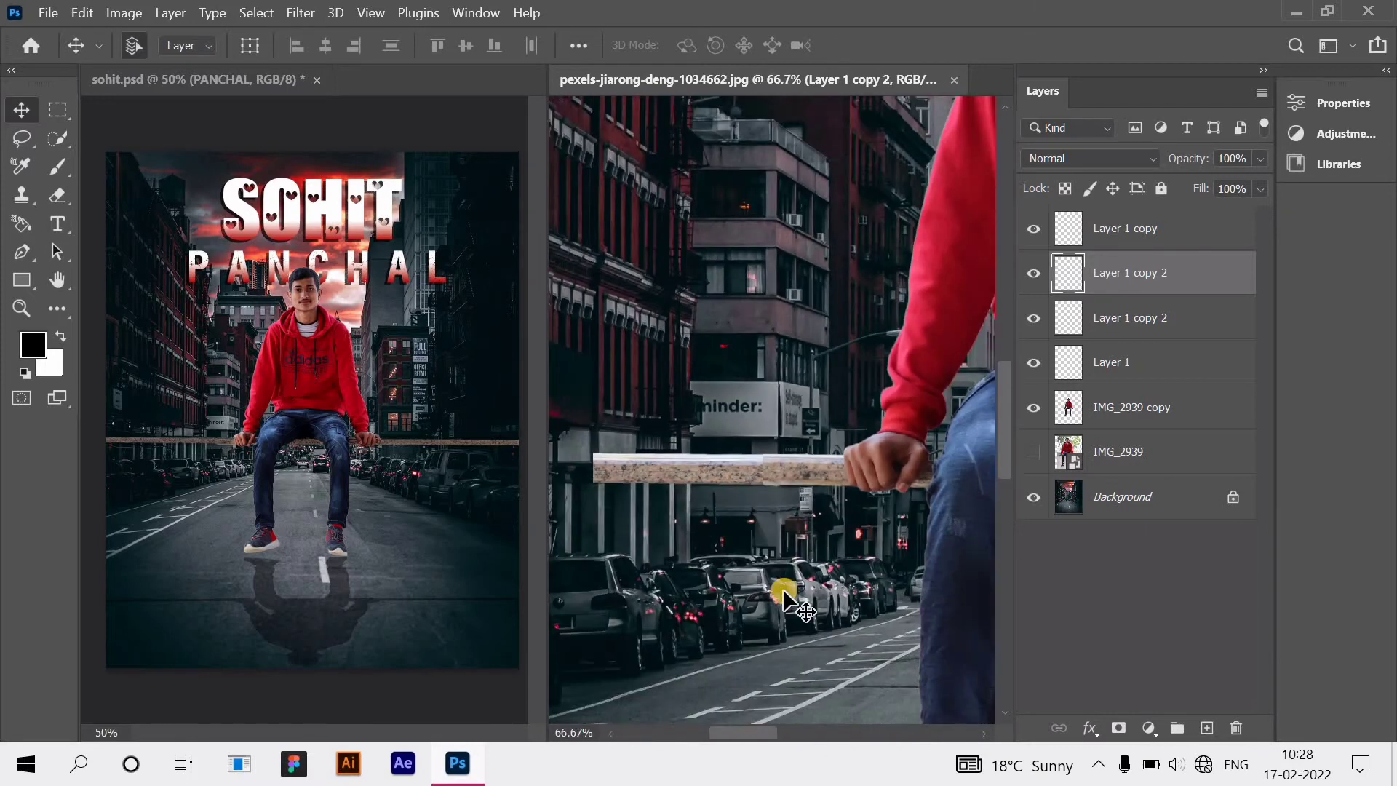
Step: Alt-drag another plank copy further left and select the middle piece
drag(775, 735, 724, 736)
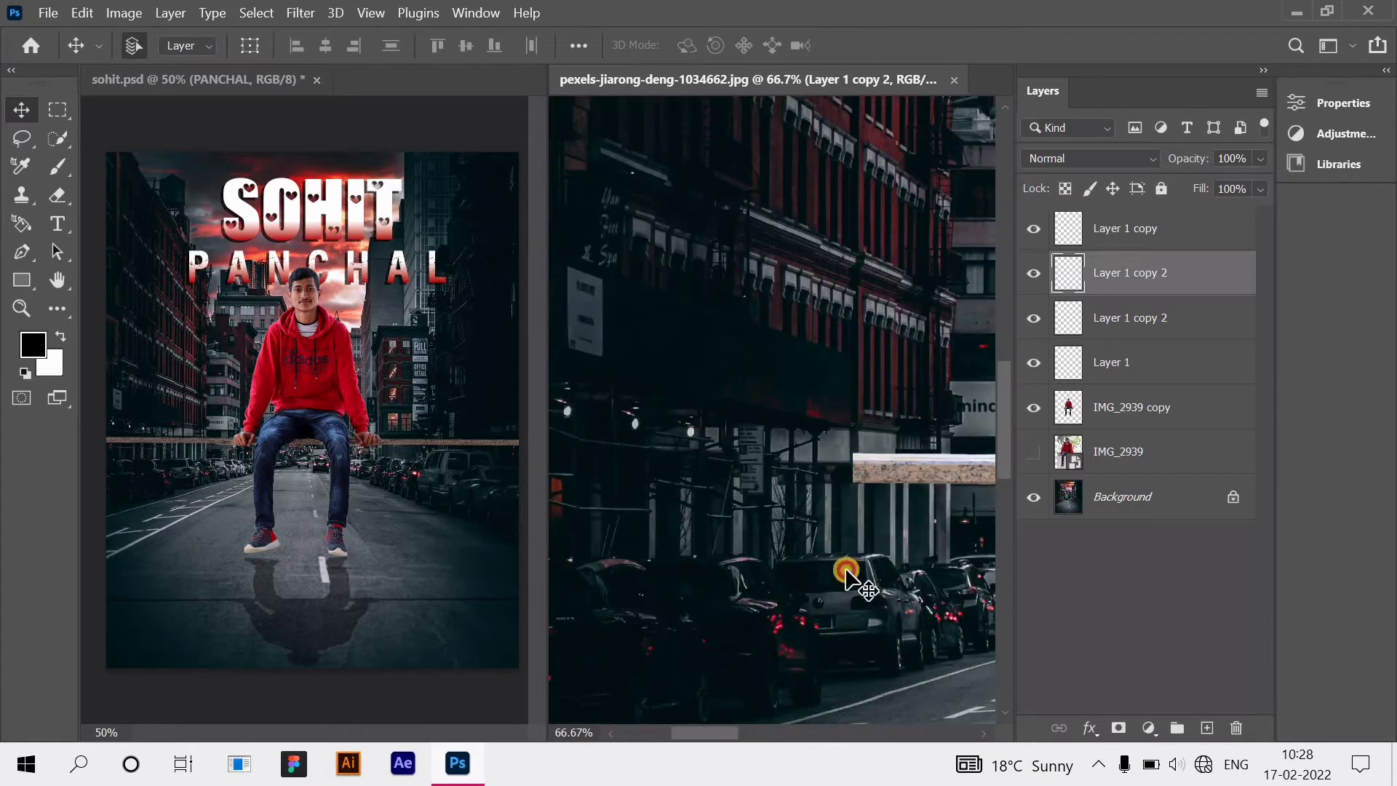
drag(783, 473, 724, 469)
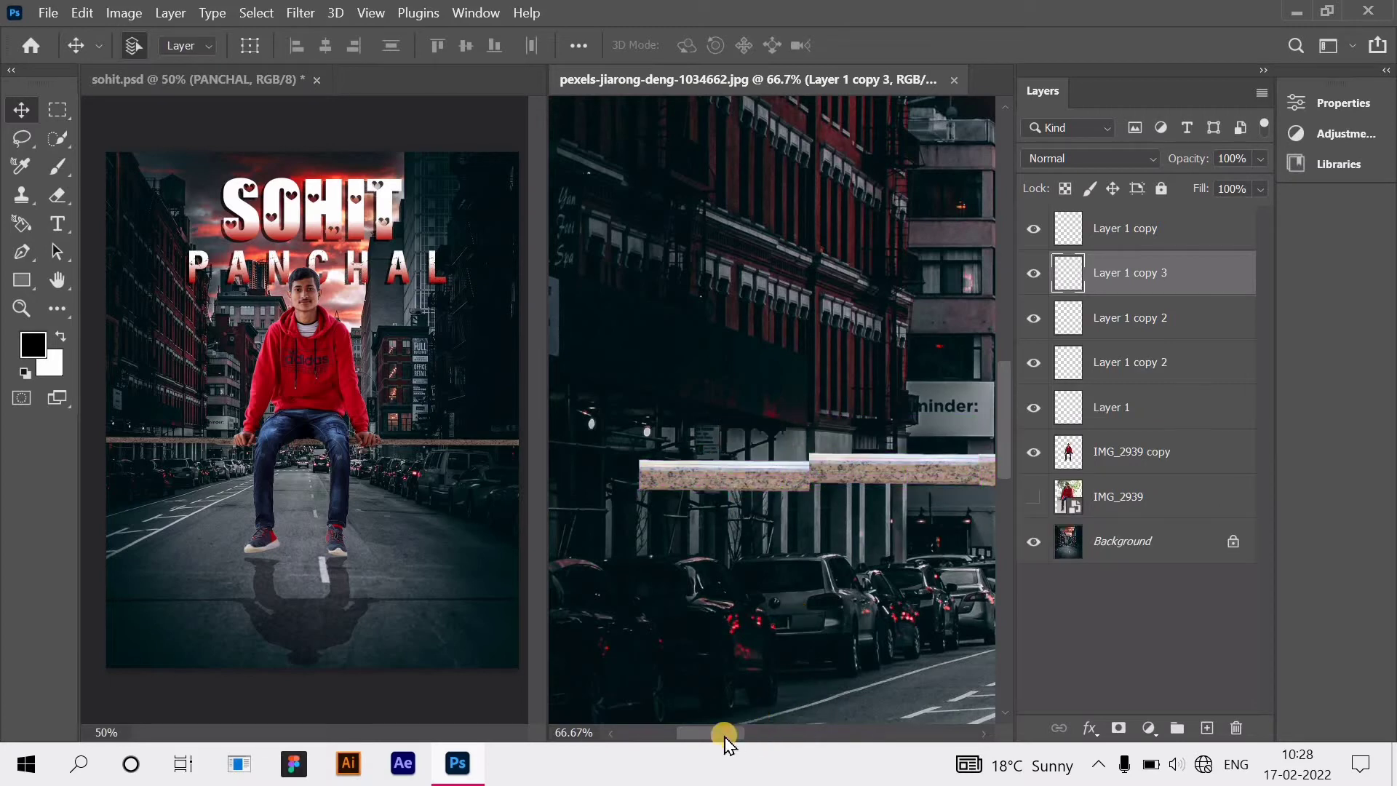
drag(723, 734, 705, 733)
drag(835, 476, 658, 472)
click(843, 476)
scroll(843, 473, up, 2)
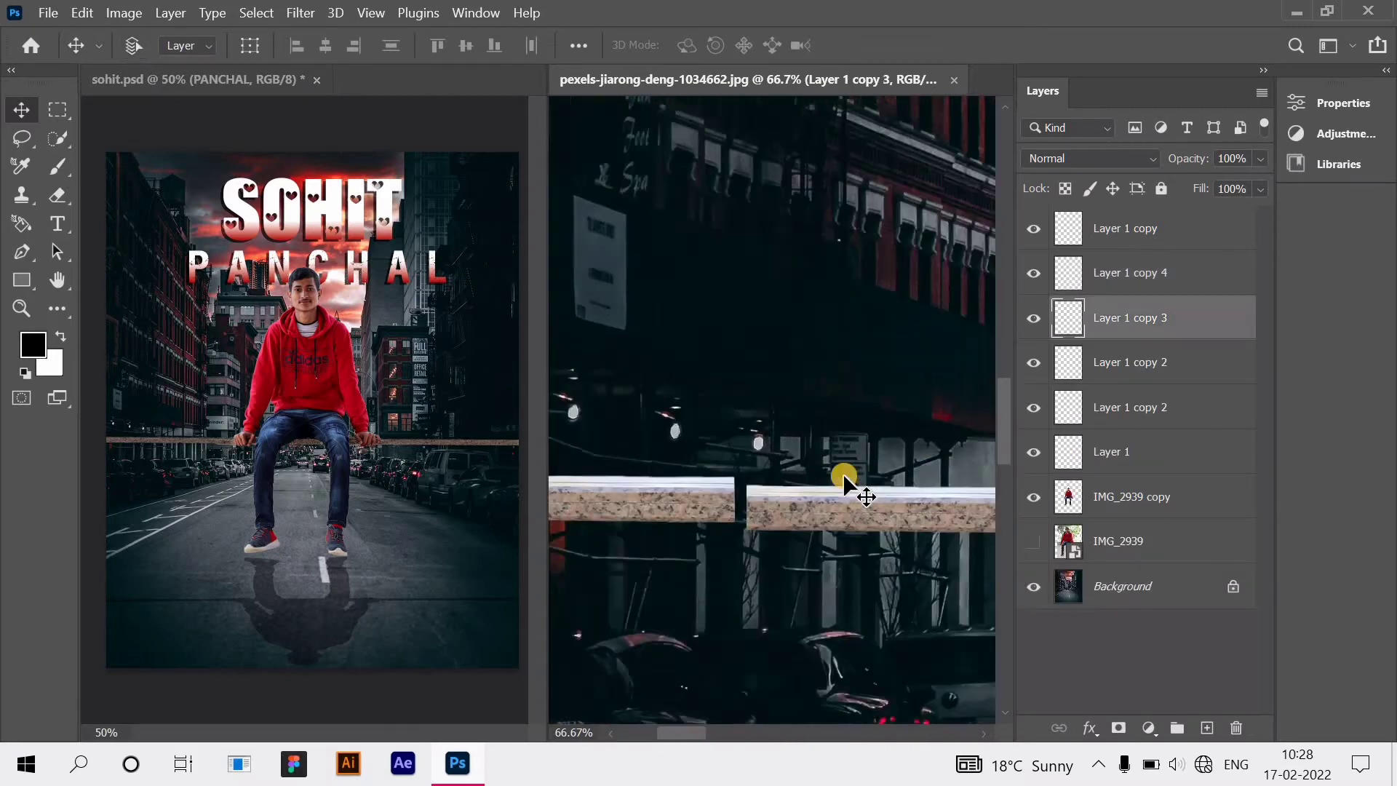
scroll(833, 620, right, 2)
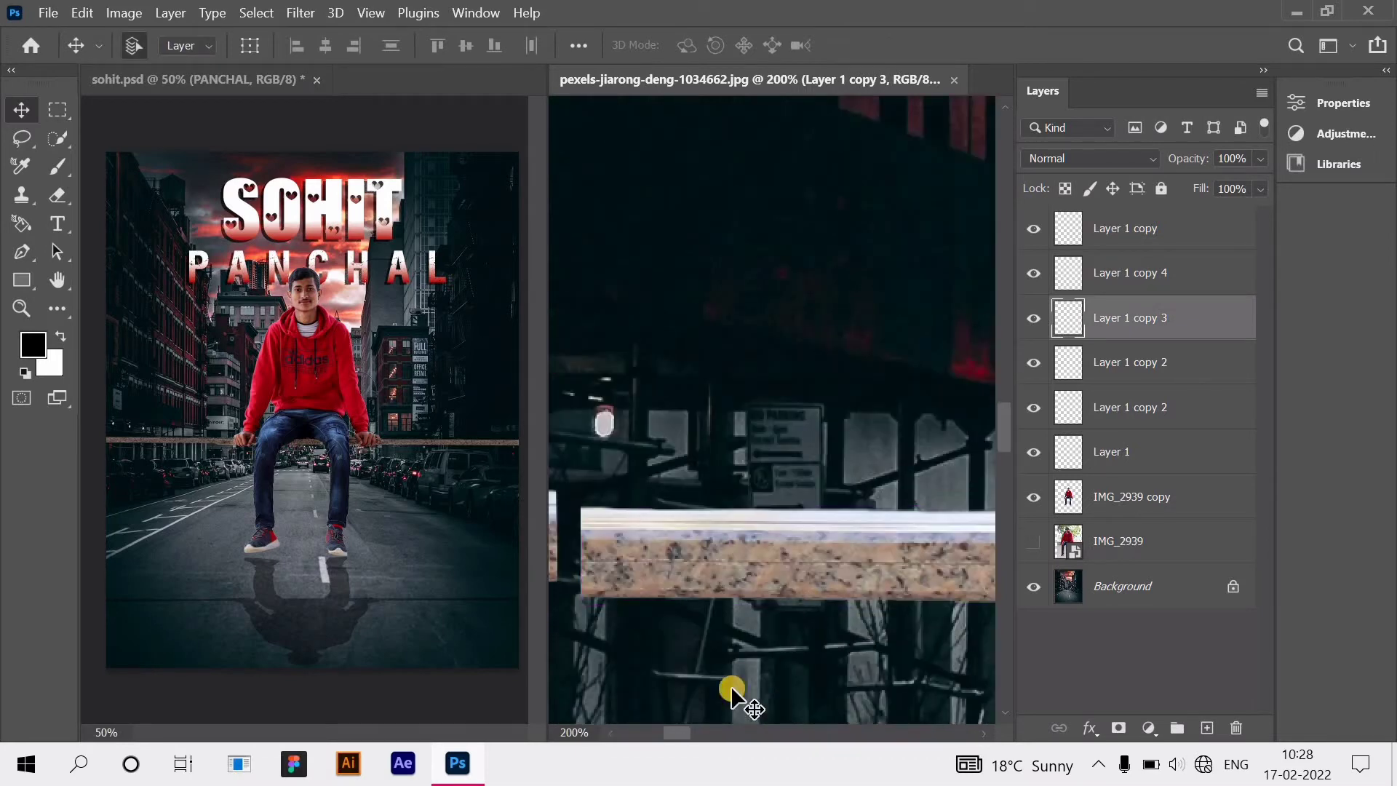
mouse_move(687, 736)
mouse_down()
mouse_move(720, 736)
mouse_move(698, 735)
mouse_up()
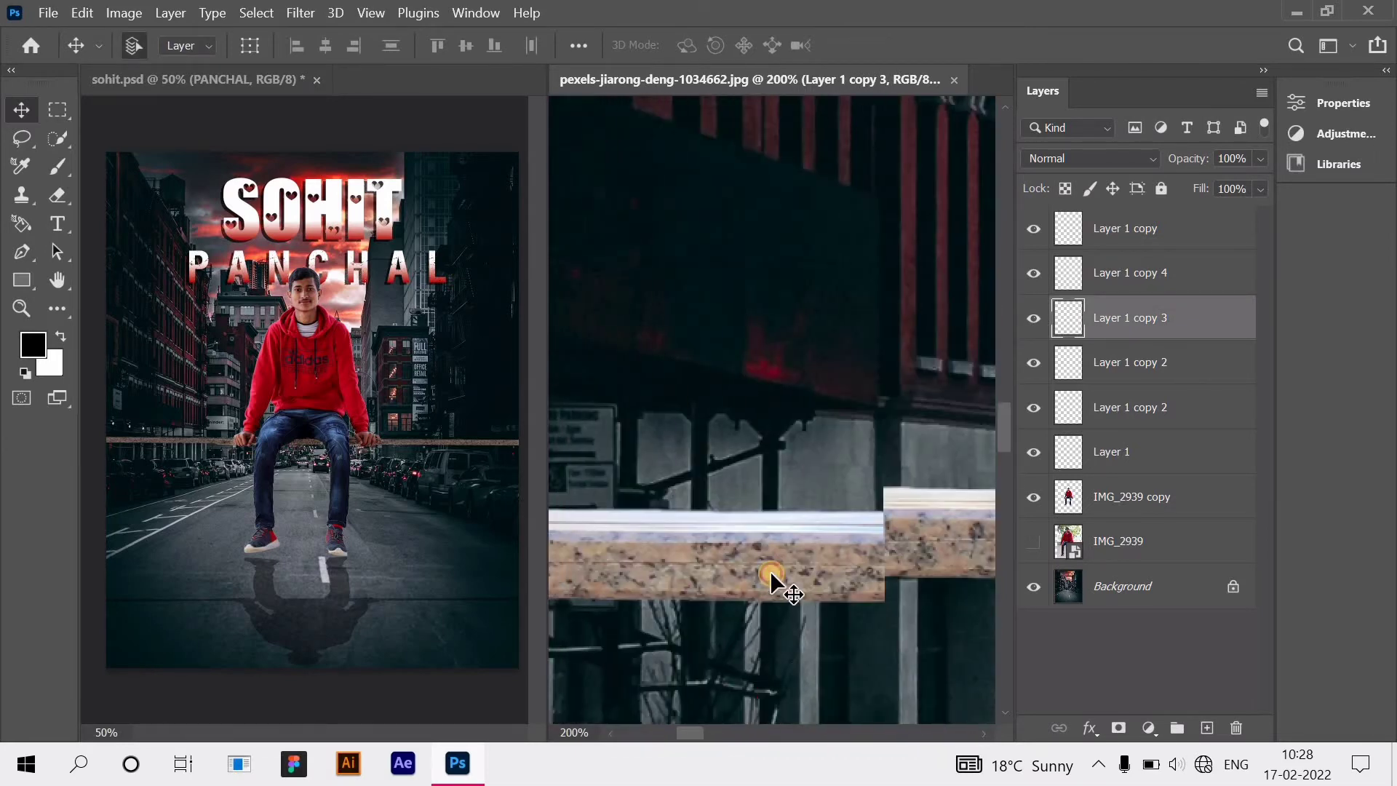
Step: Nudge the left plank pieces up and down until the seams line up
key(Up)
key(Up)
key(Up)
key(Up)
key(Up)
key(Up)
key(Up)
key(Up)
key(Up)
key(Up)
key(Up)
key(Up)
key(Up)
key(Up)
key(Up)
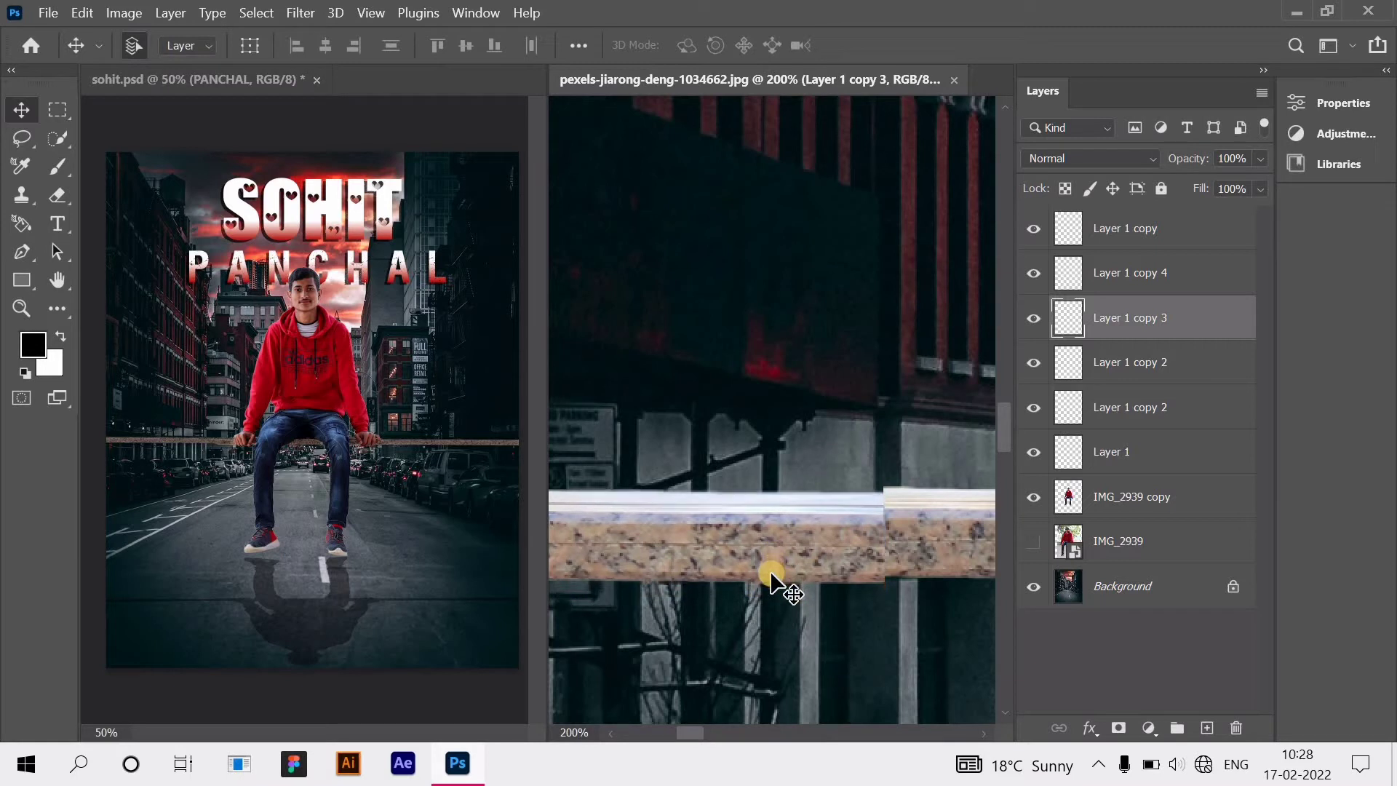
key(Up)
key(Up)
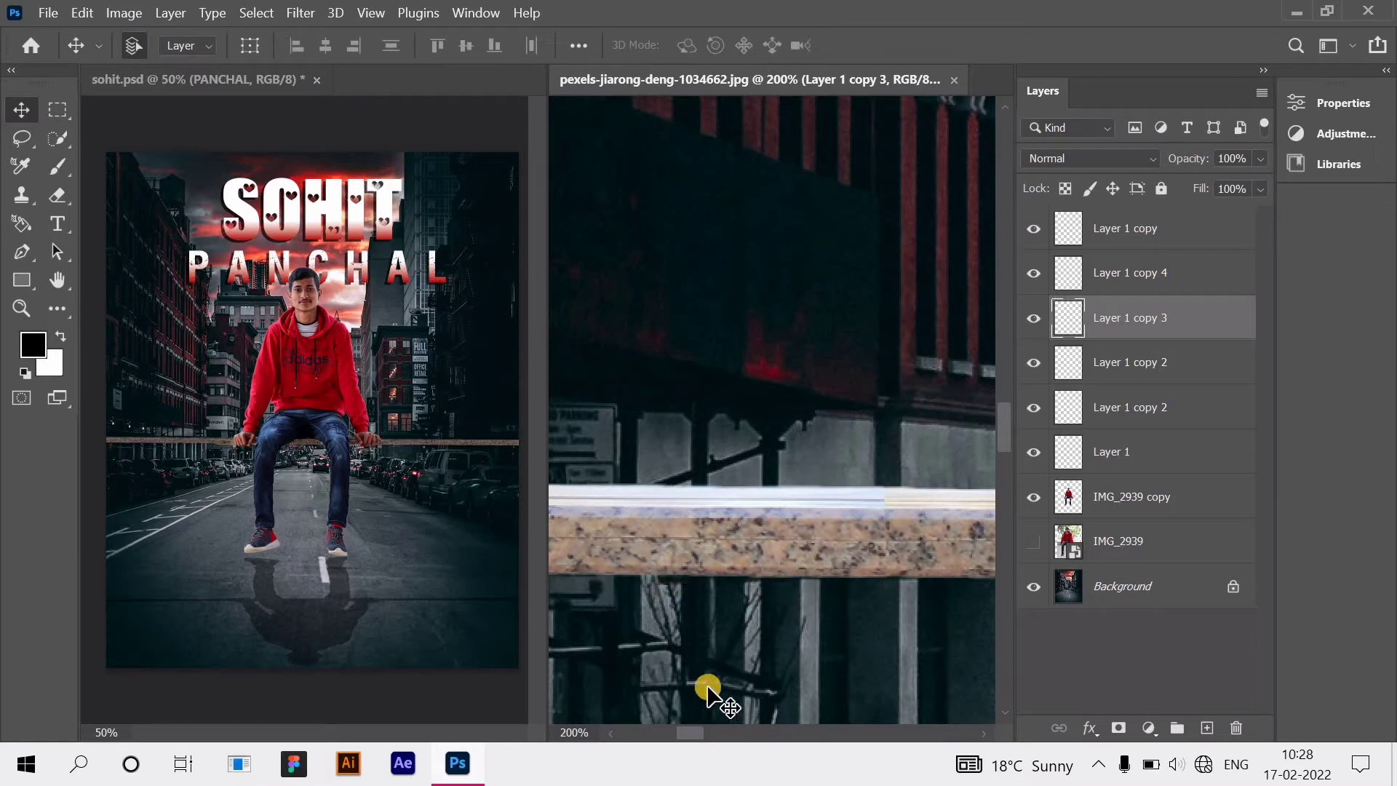
drag(681, 739, 664, 735)
drag(731, 540, 734, 530)
key(Down)
key(Down)
key(Down)
key(Down)
key(Down)
key(Down)
key(Down)
key(Down)
key(Down)
key(Down)
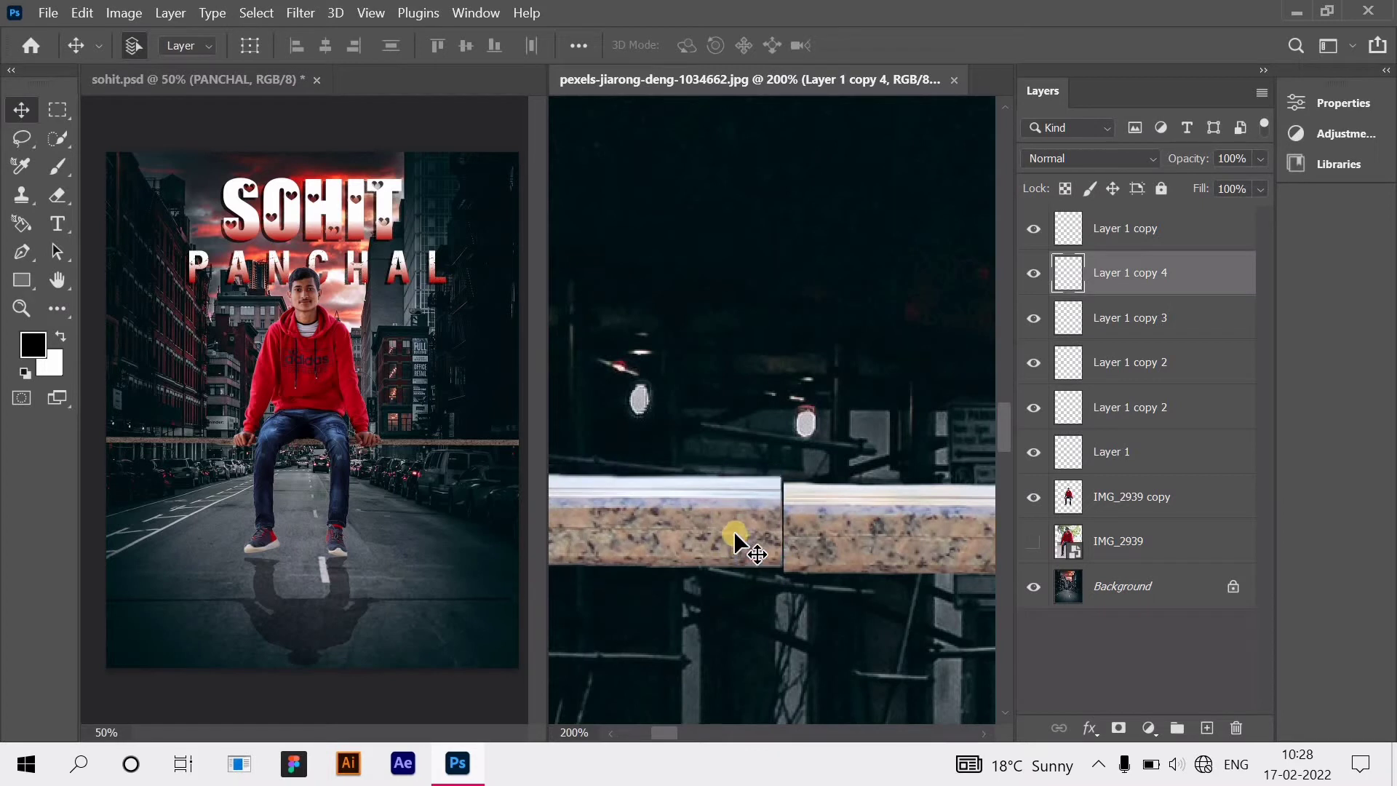
key(Down)
key(Down)
key(Down)
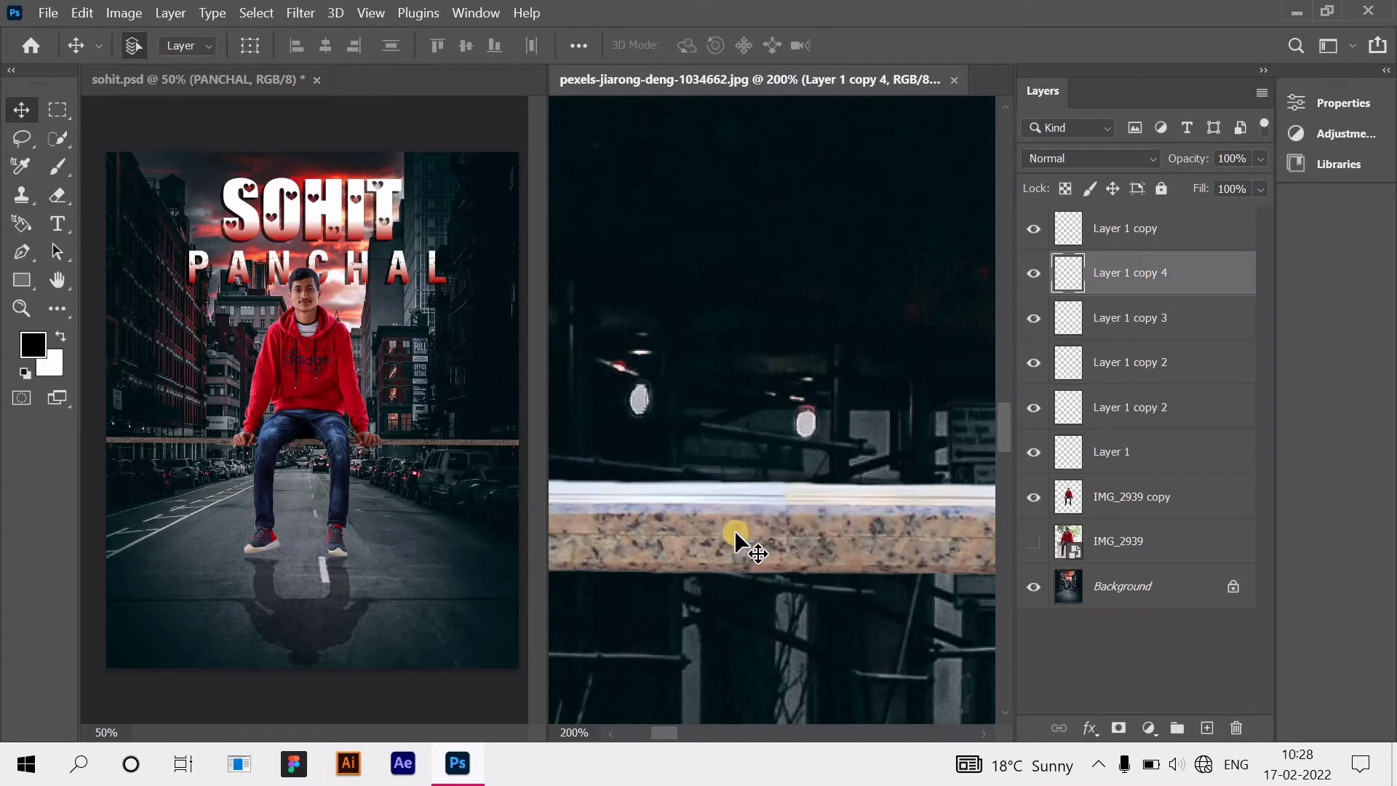
click(1084, 628)
scroll(895, 540, right, 3)
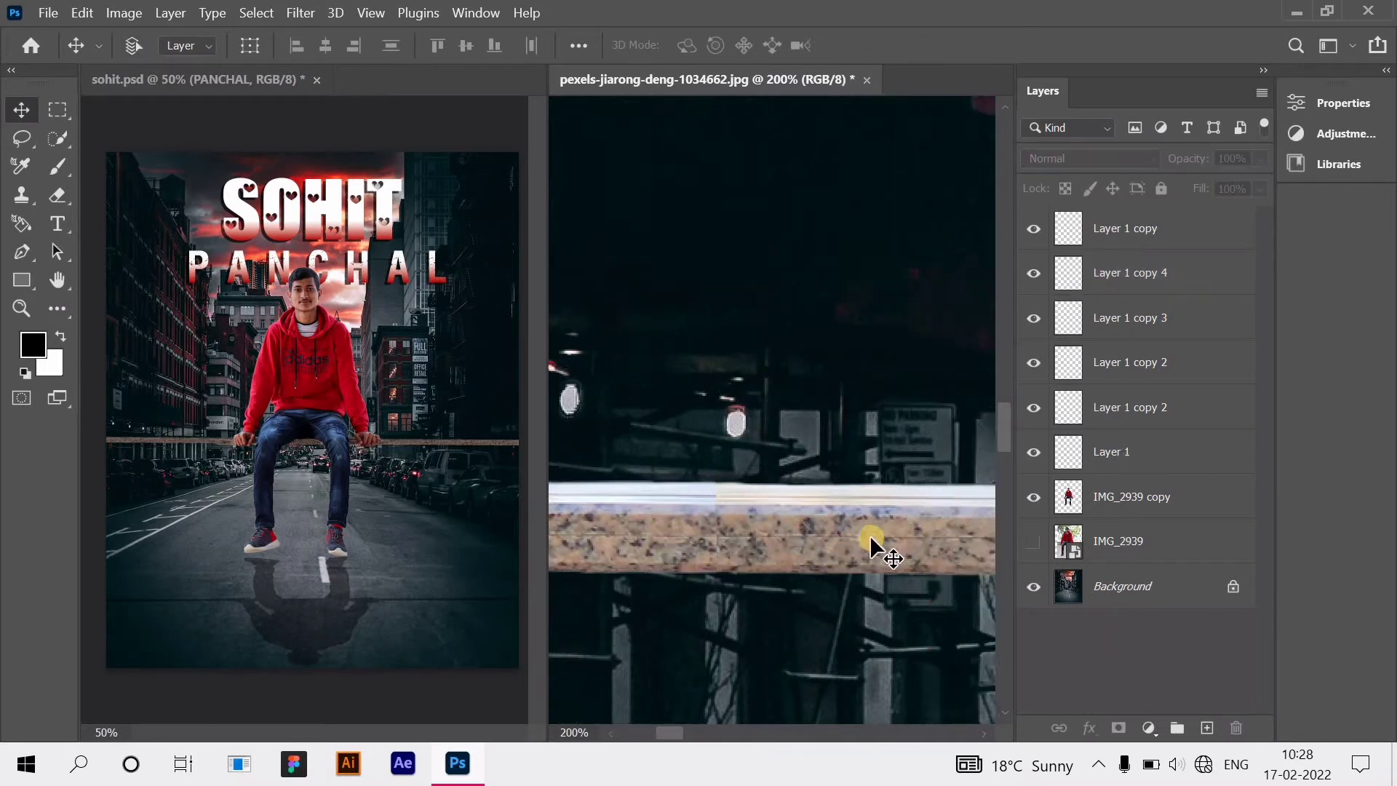
scroll(846, 530, down, 6)
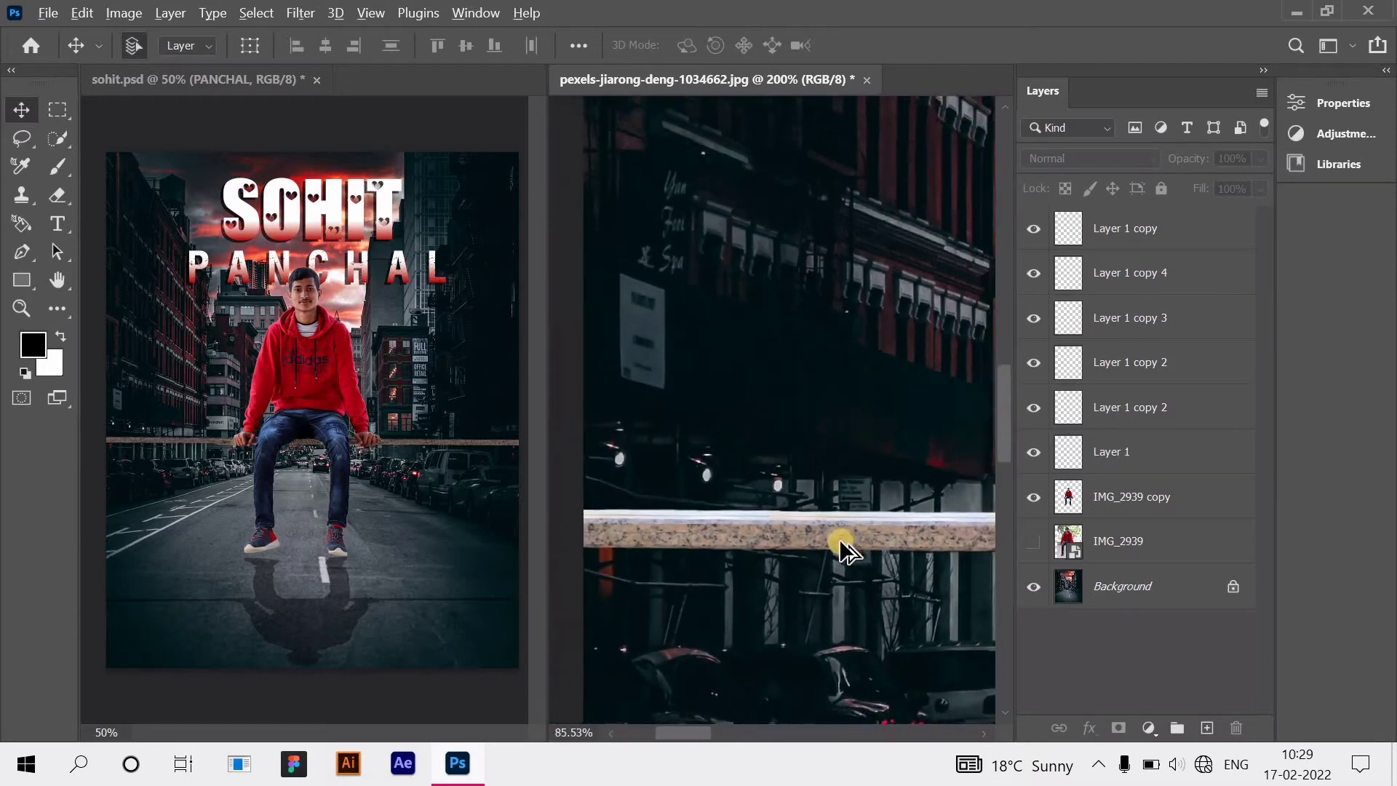
scroll(837, 550, down, 5)
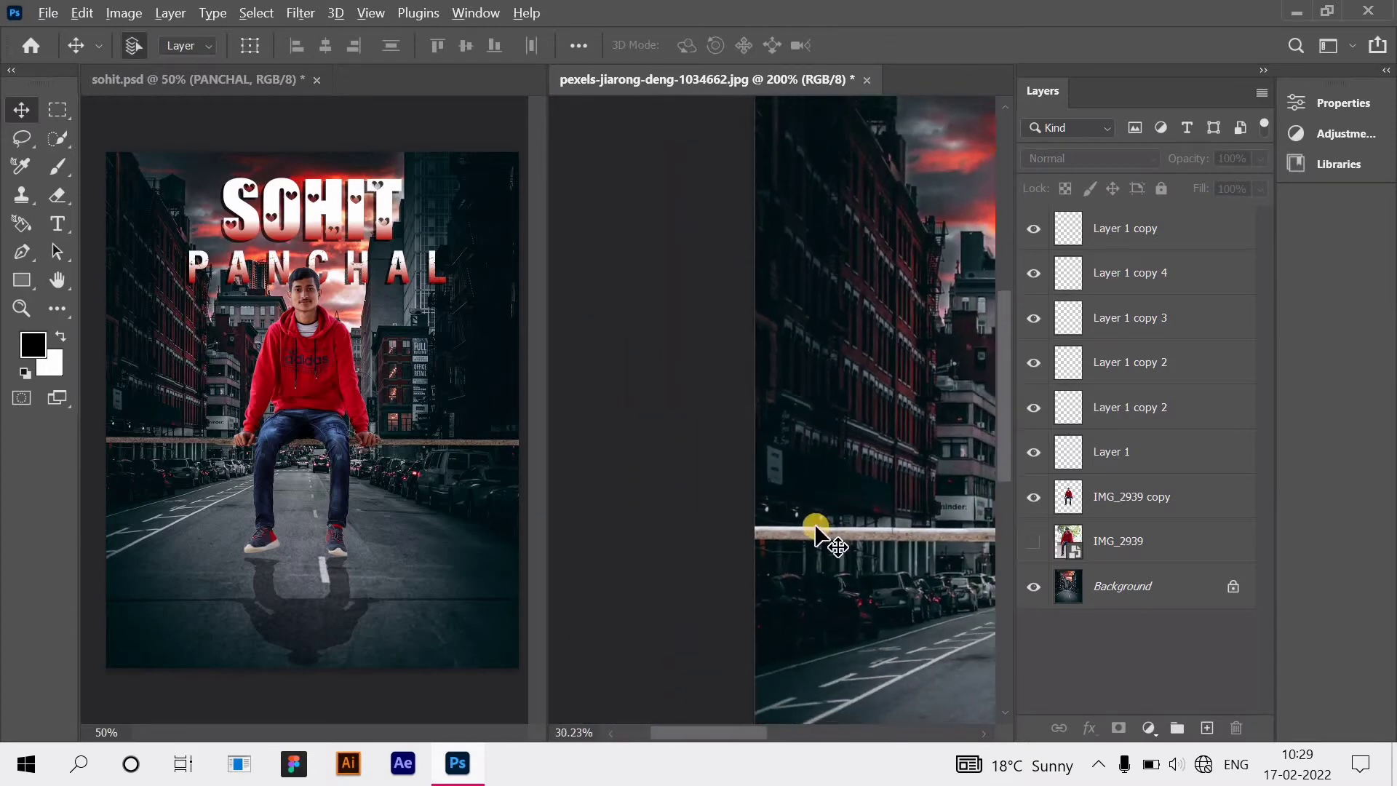
scroll(809, 530, down, 4)
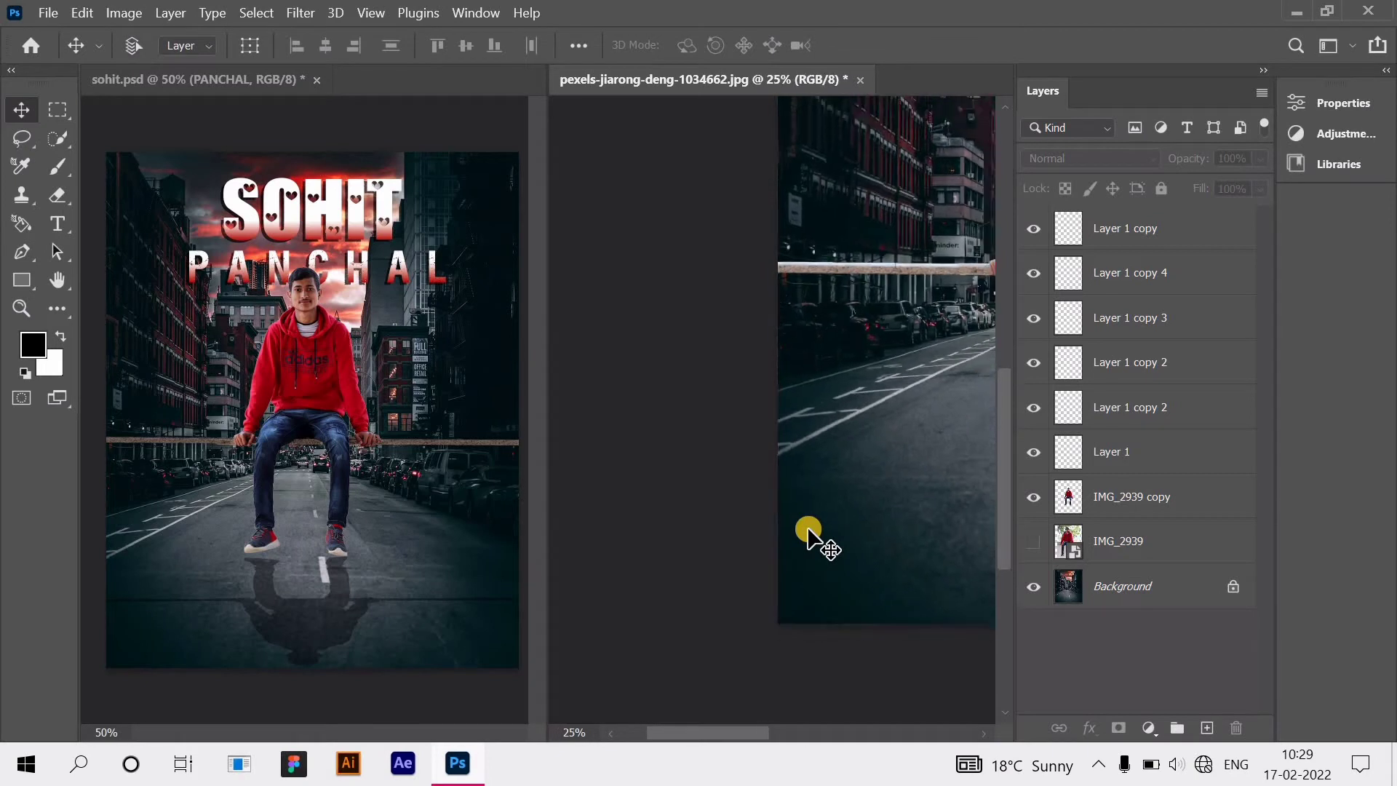
scroll(757, 545, right, 5)
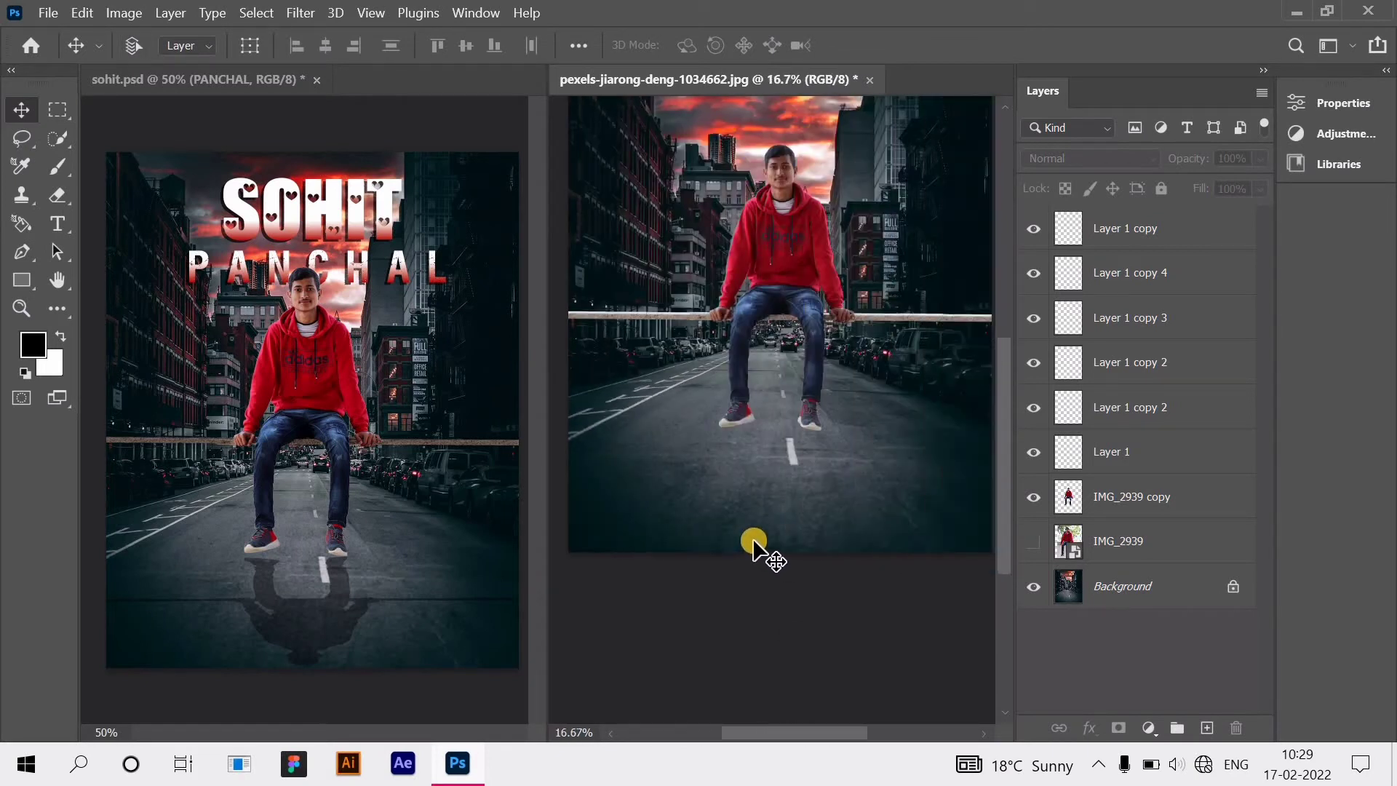
scroll(753, 546, down, 3)
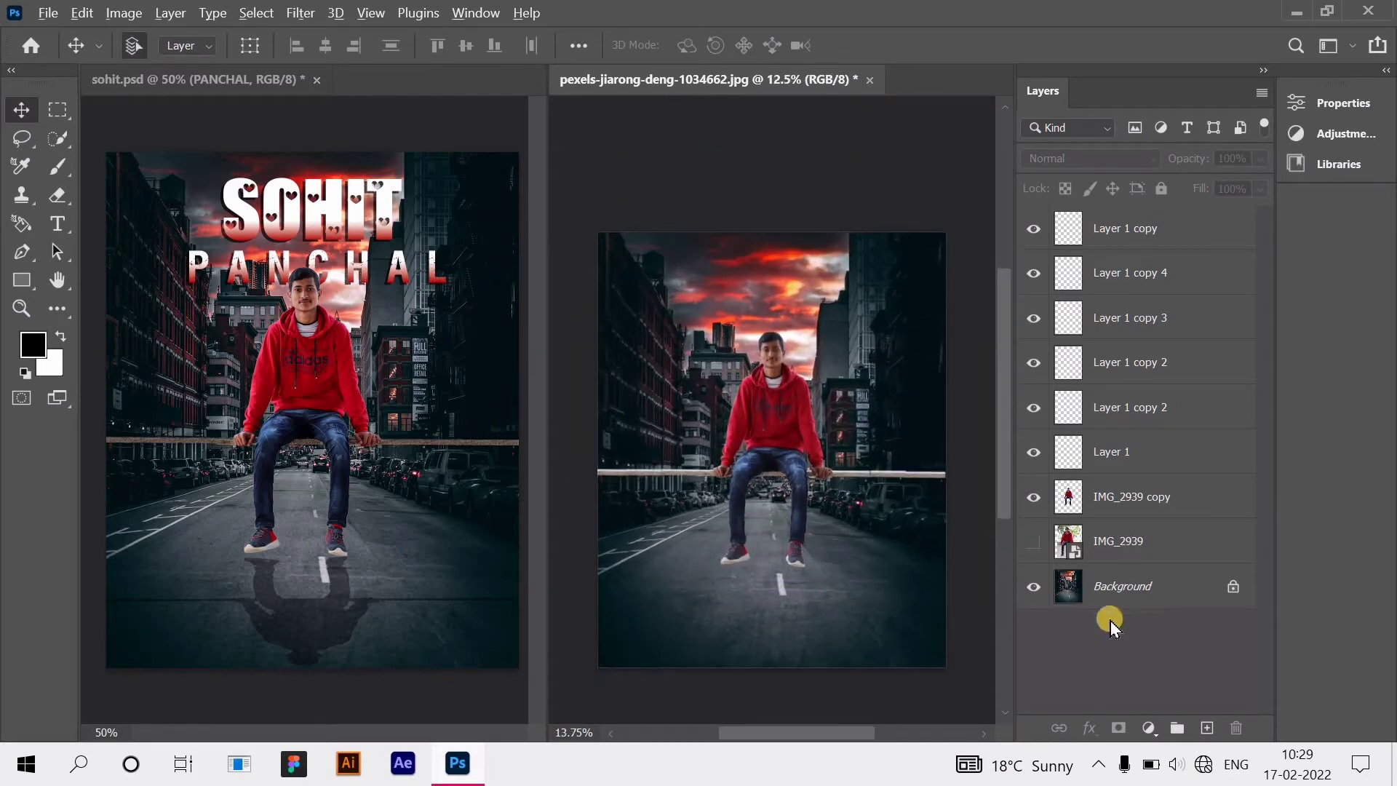
scroll(936, 500, up, 3)
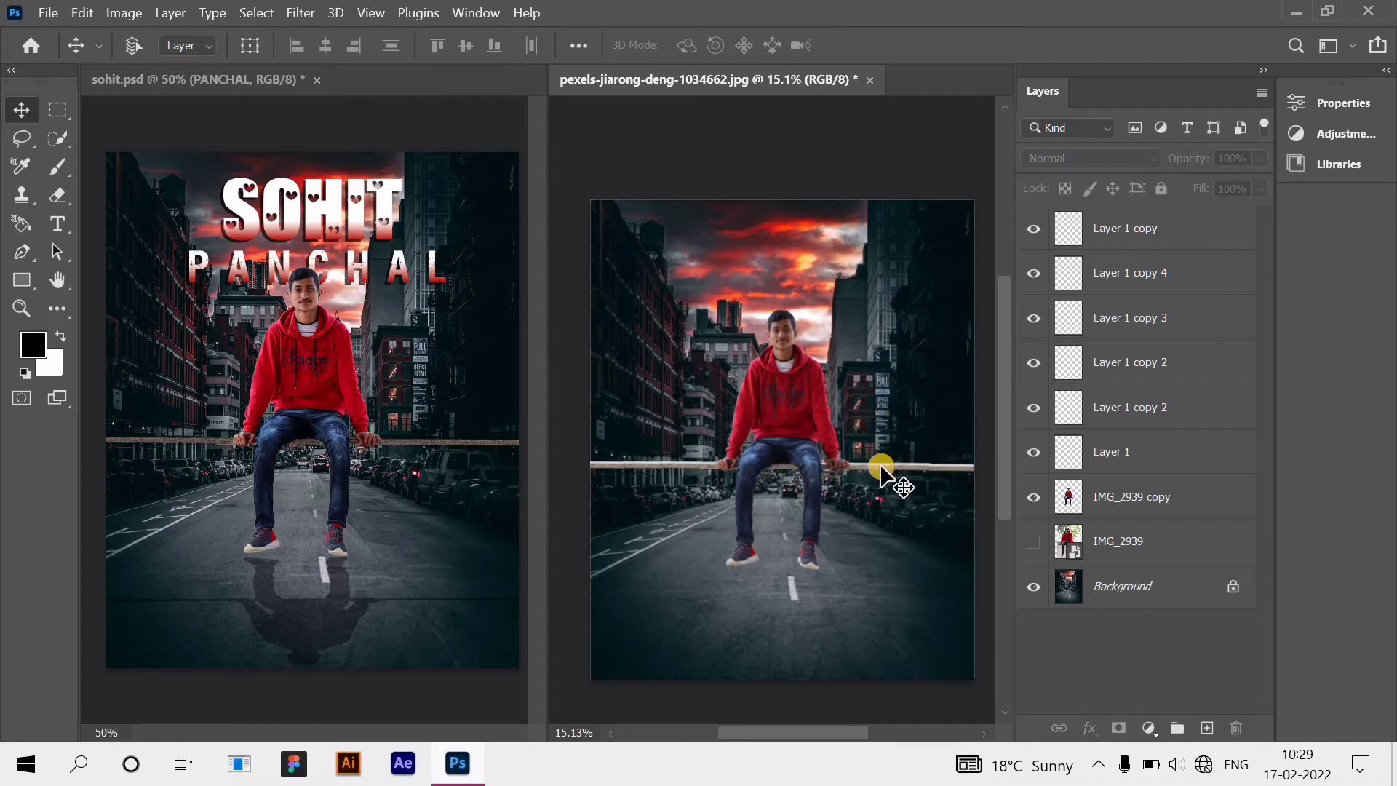
scroll(880, 469, up, 8)
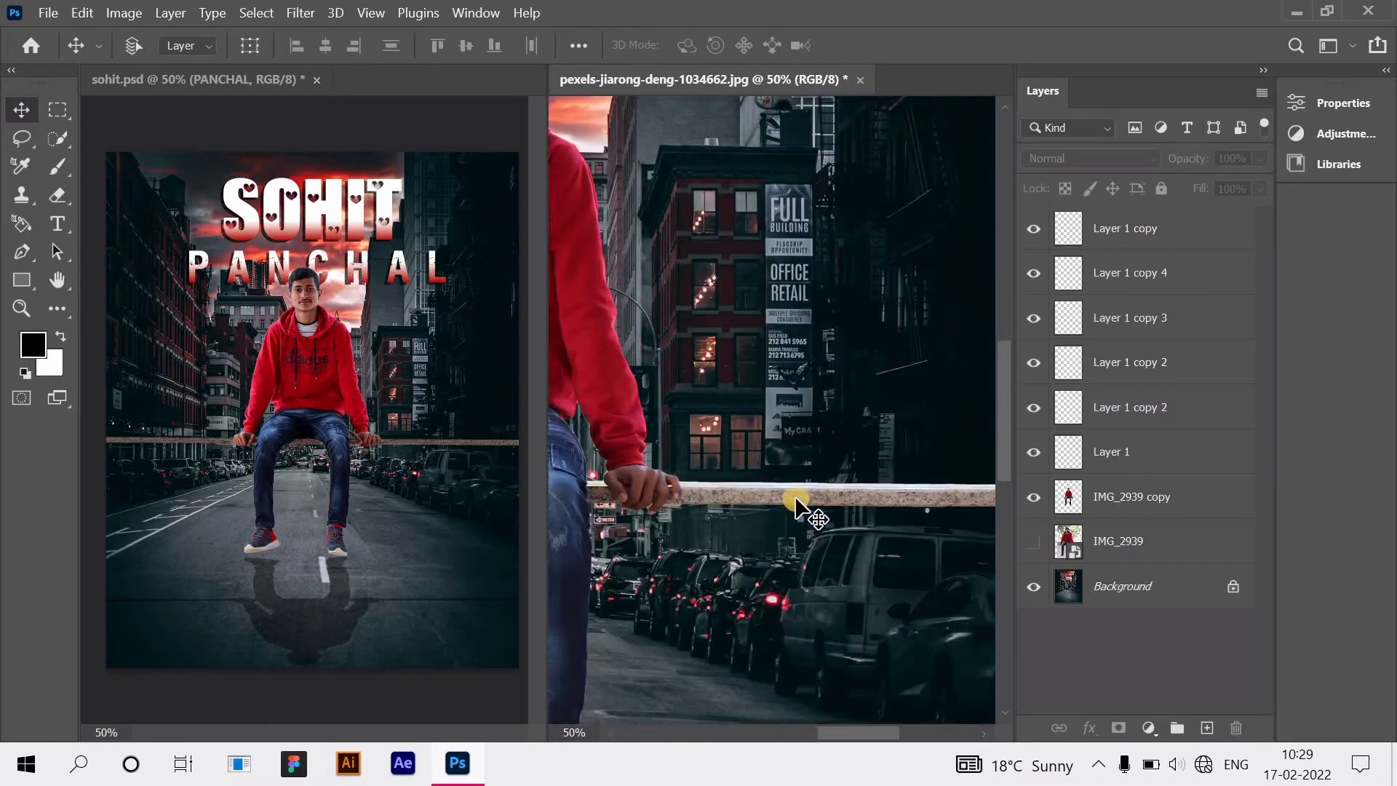
scroll(796, 508, down, 4)
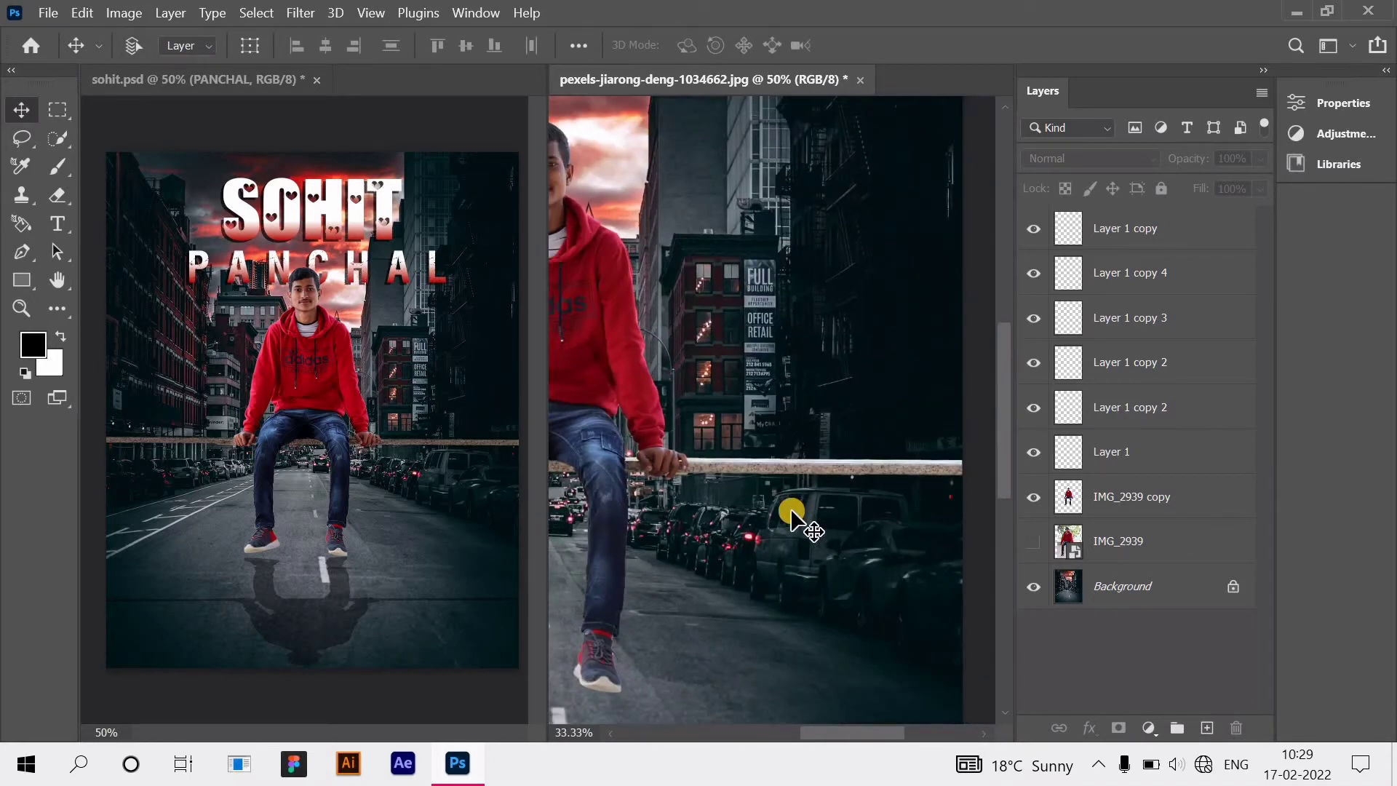
scroll(793, 513, down, 3)
scroll(793, 513, up, 1)
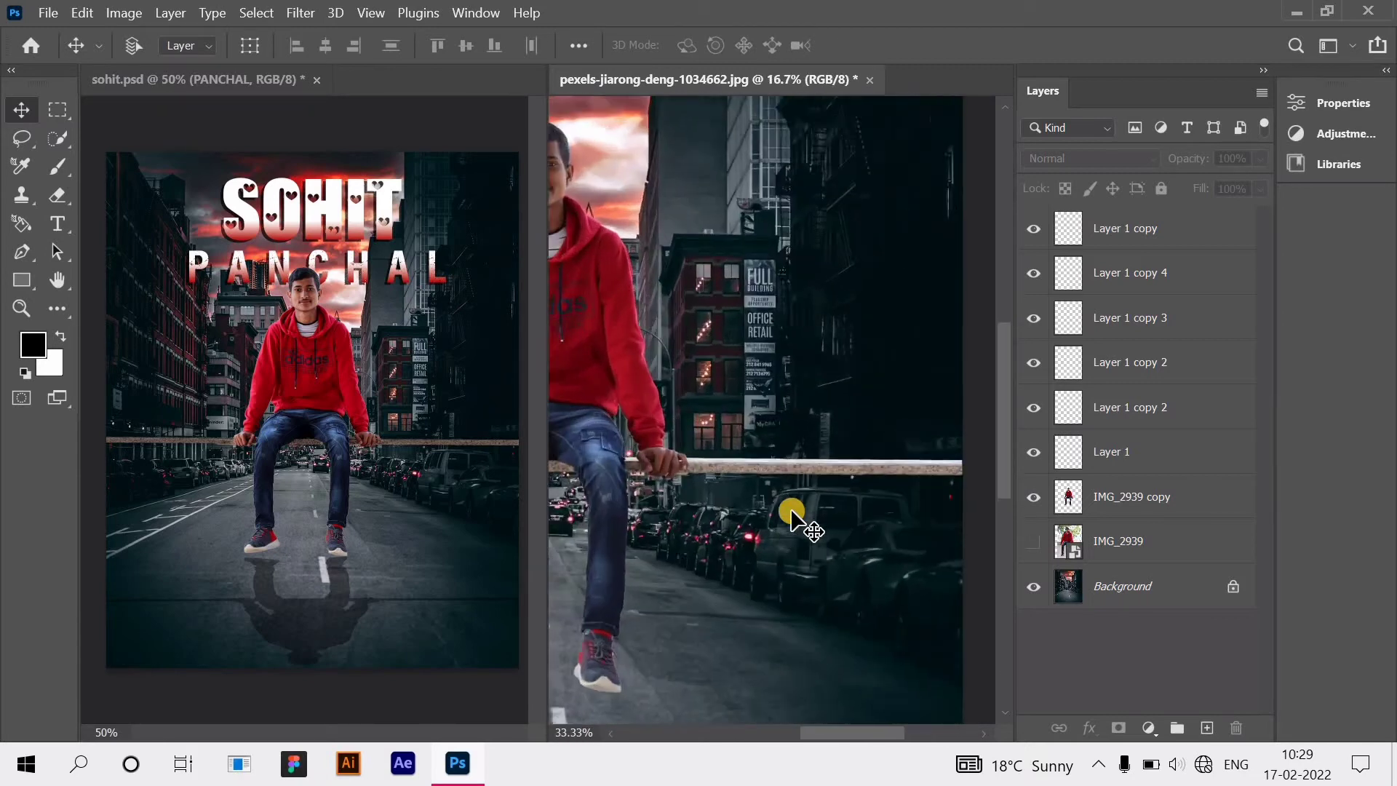
scroll(793, 513, up, 1)
ctrl+click(828, 503)
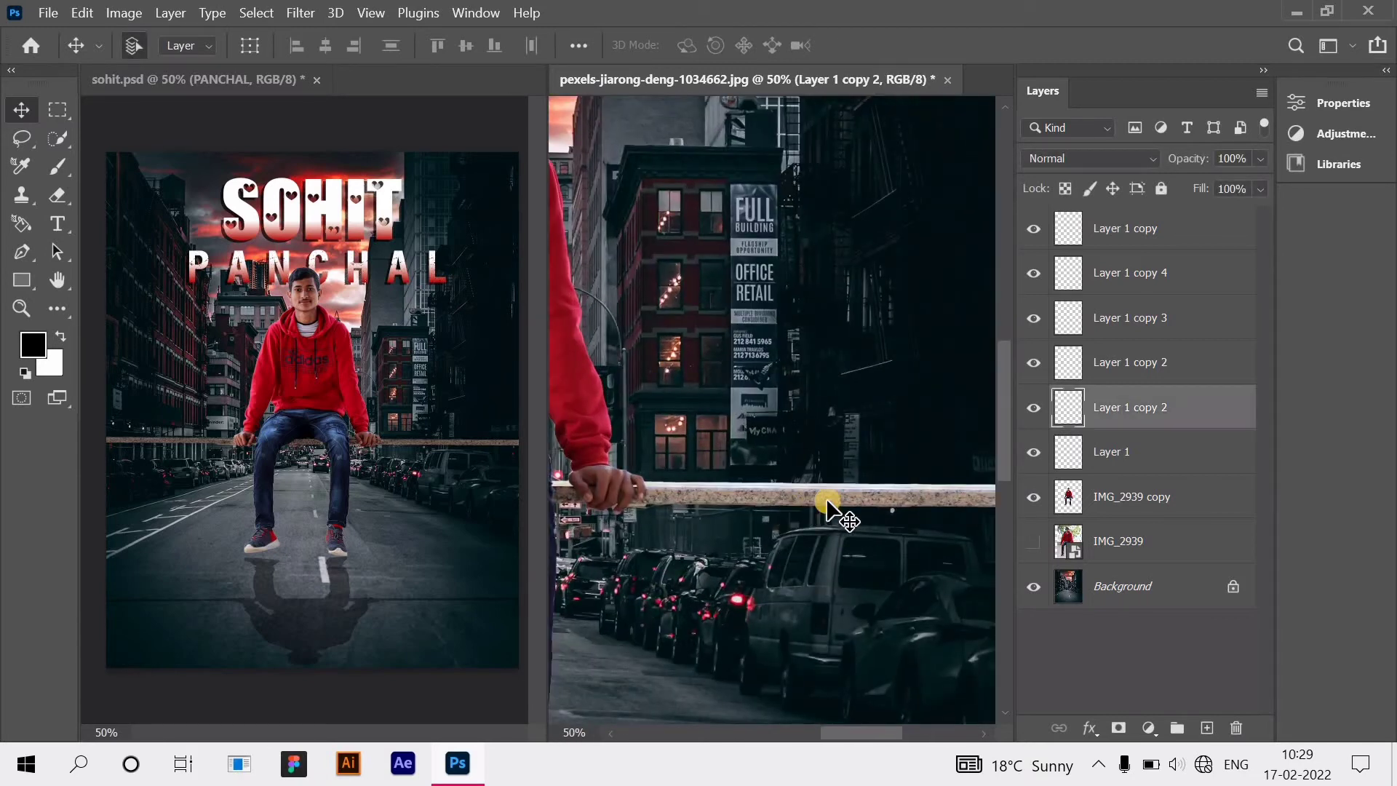
click(1189, 648)
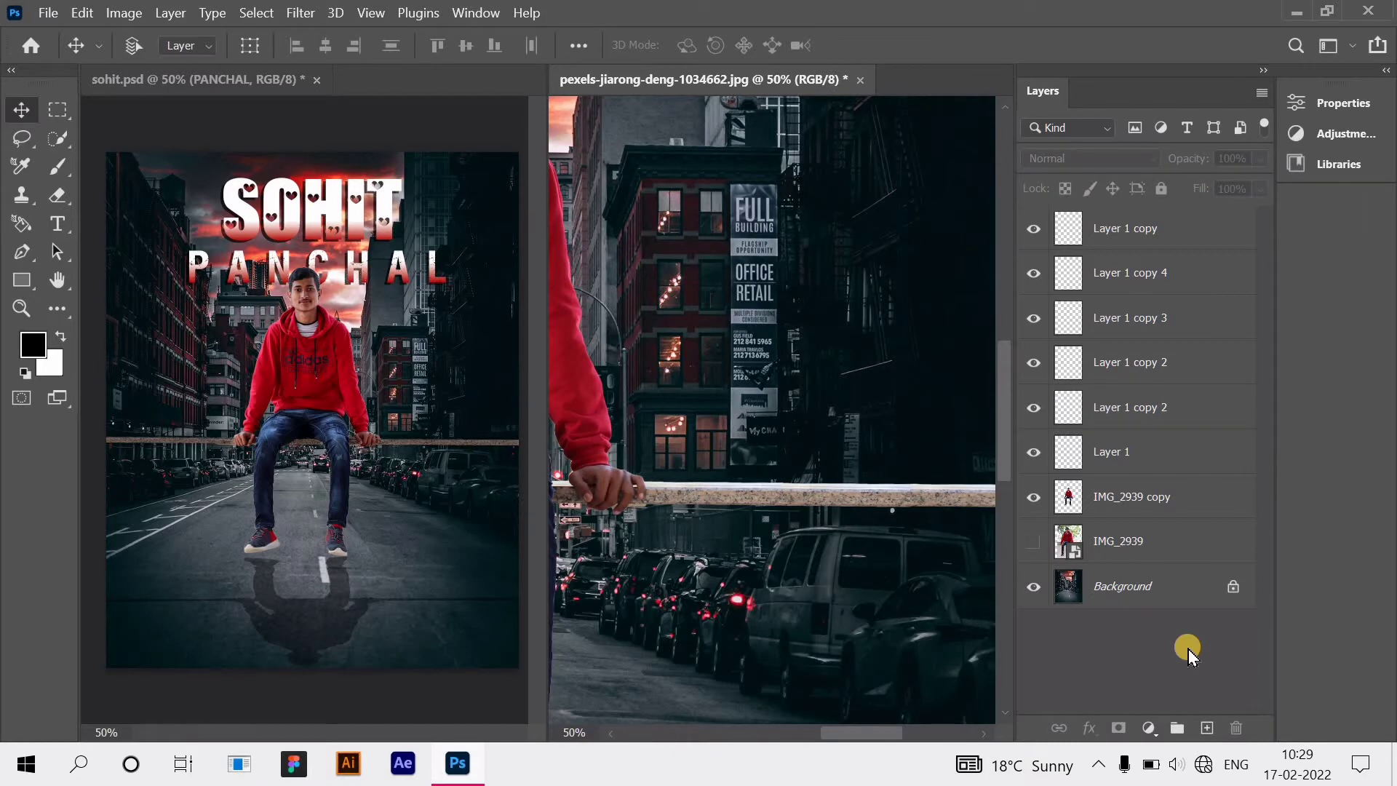
key(ctrl+minus)
key(ctrl+minus)
key(ctrl+minus)
key(ctrl+minus)
scroll(848, 618, up, 3)
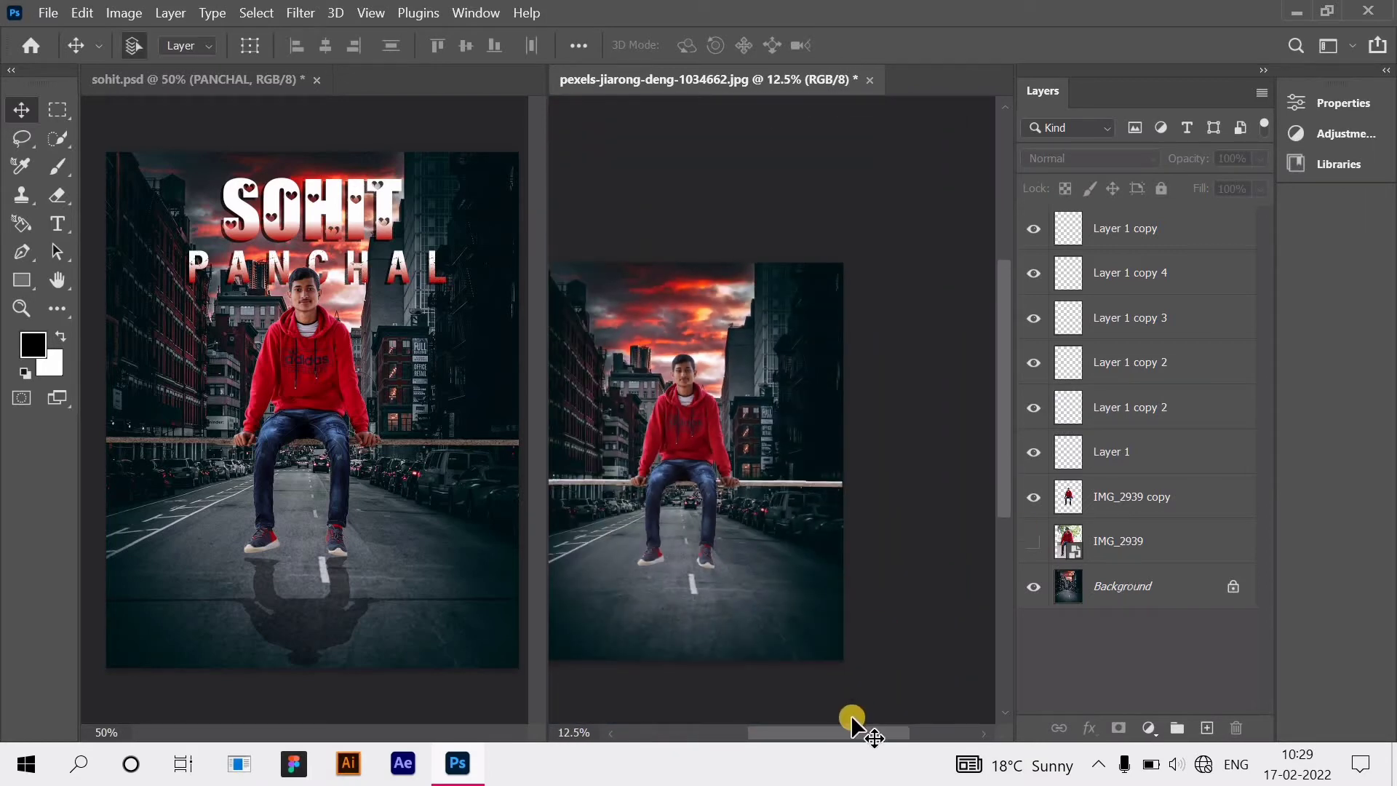
drag(845, 734, 892, 732)
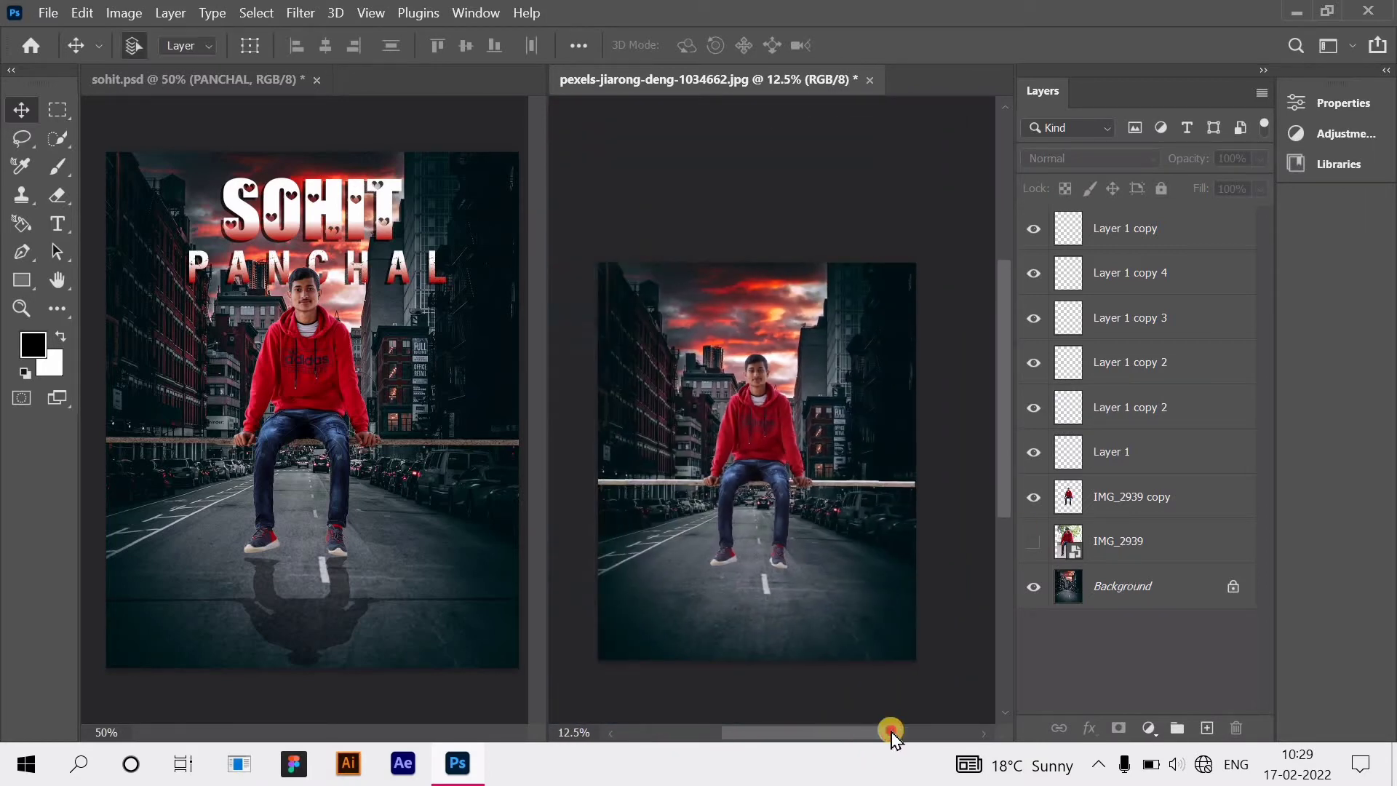
Step: Duplicate the IMG_2939 copy layer as IMG_2939 copy 2 and hide the original
click(1130, 499)
right_click(1130, 507)
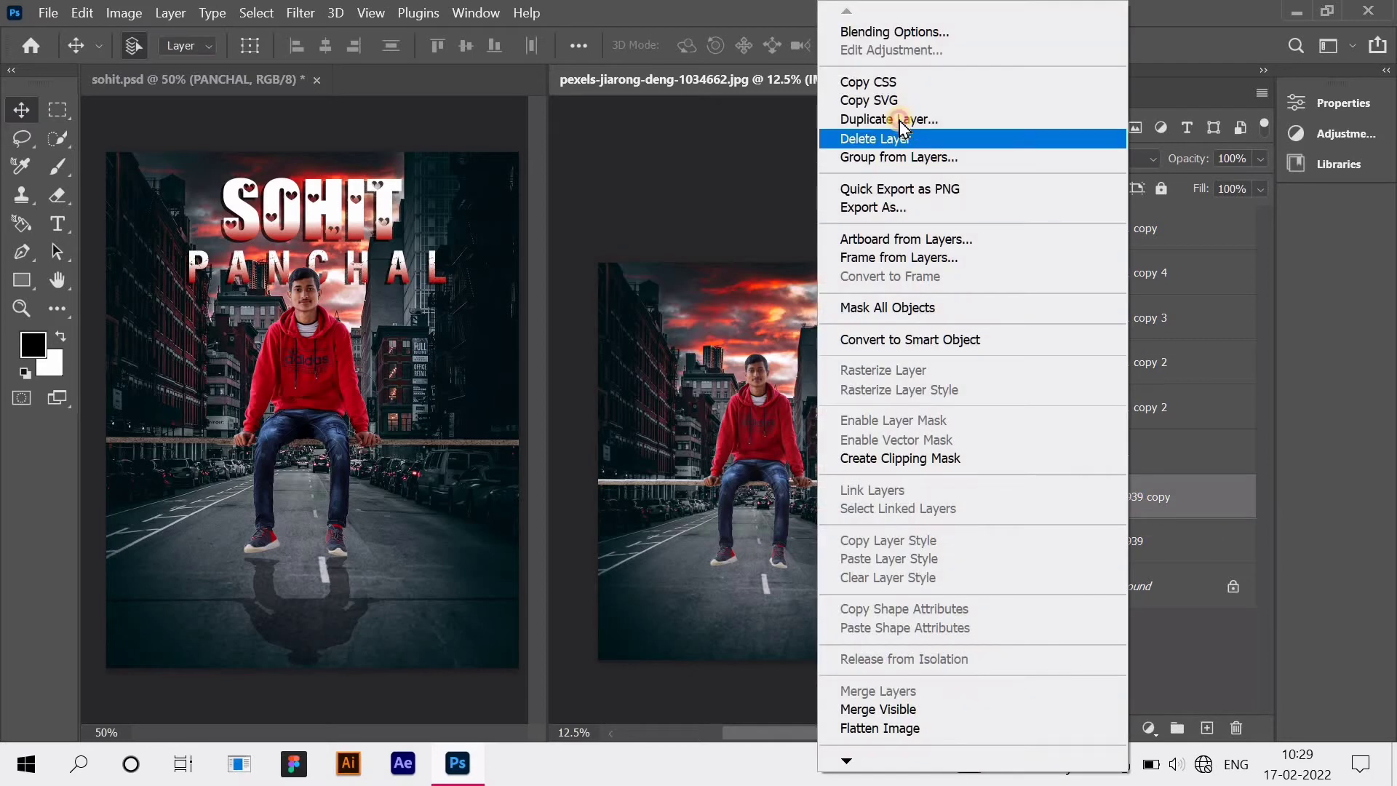
click(904, 116)
click(892, 193)
click(1034, 543)
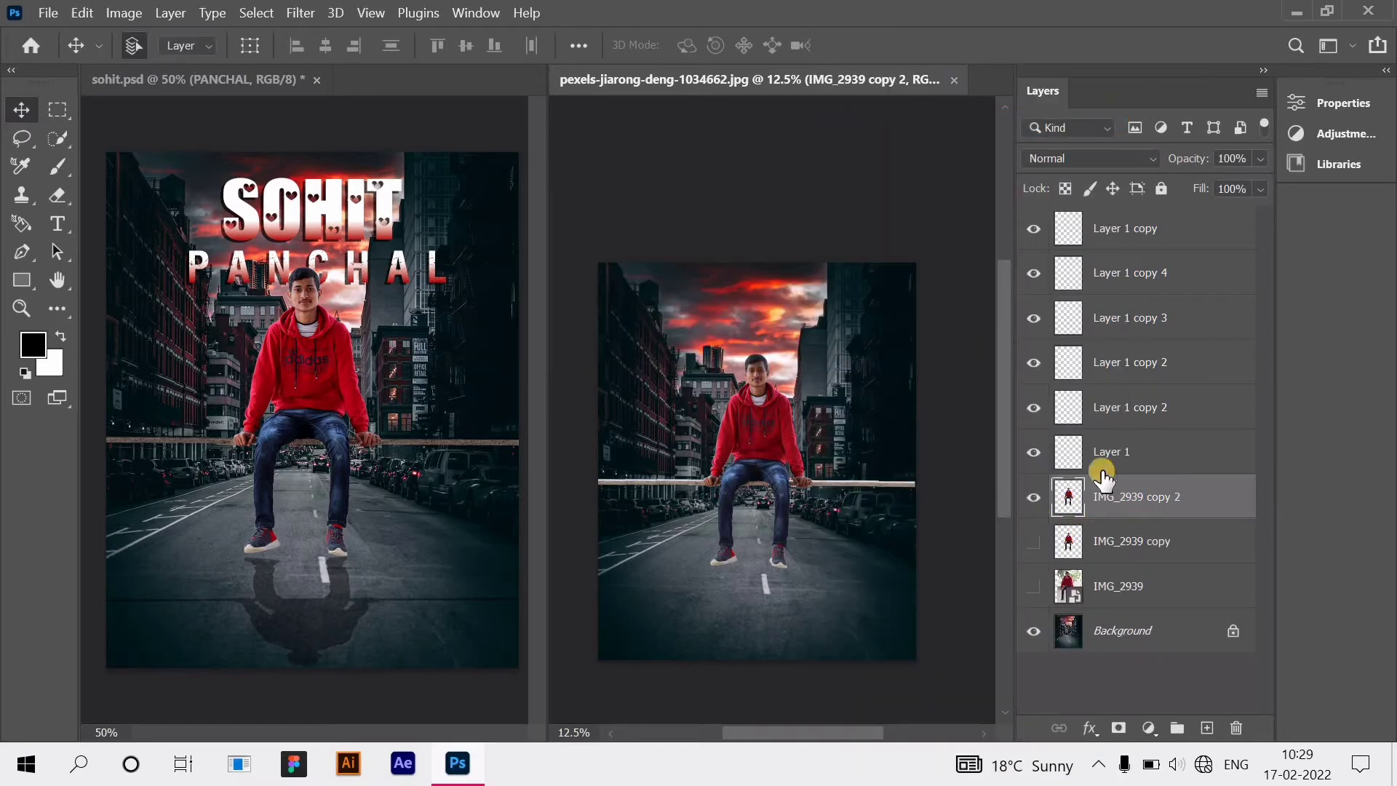
Step: Merge Layer 1 copy through Layer 1, then merge IMG_2939 copy 2 into the result
key(alt+period)
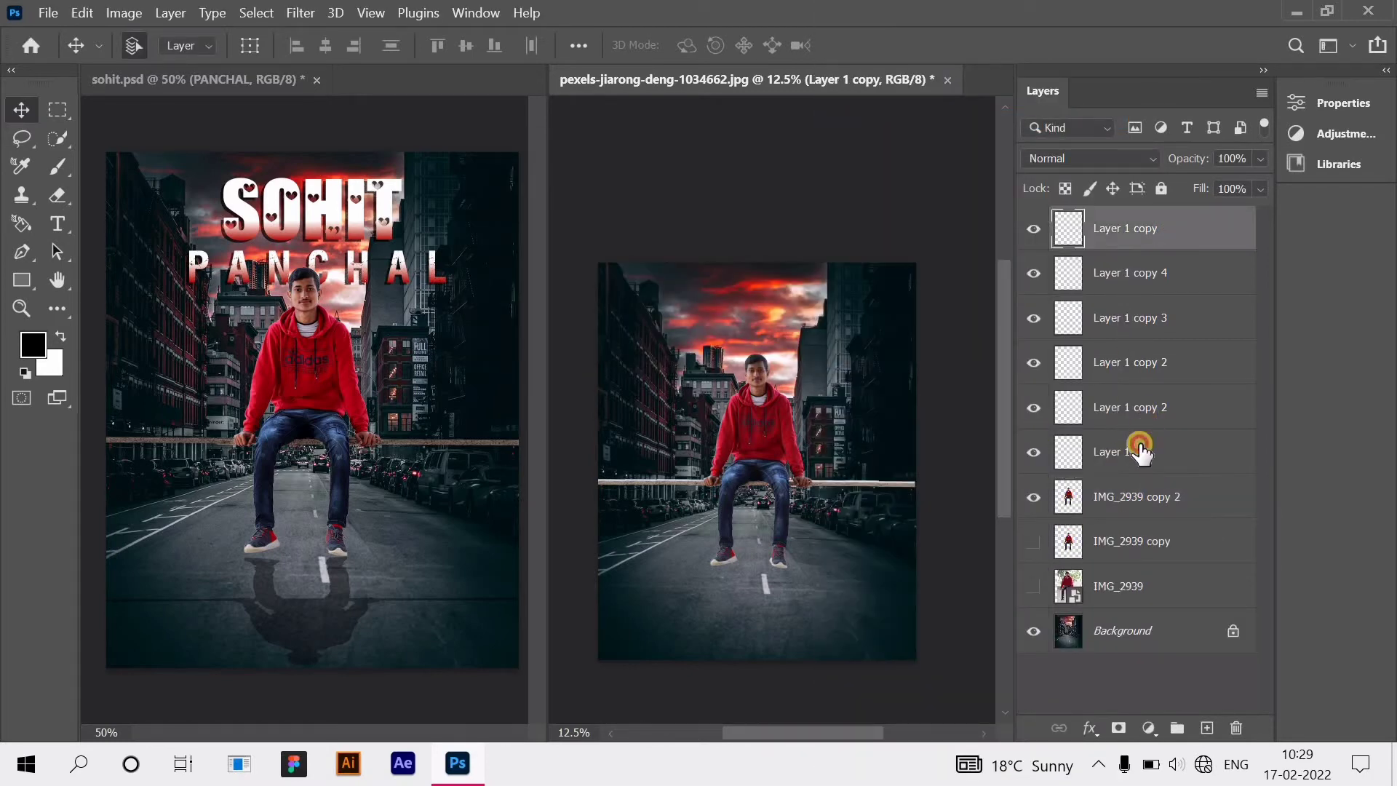
shift+click(1146, 452)
right_click(1109, 285)
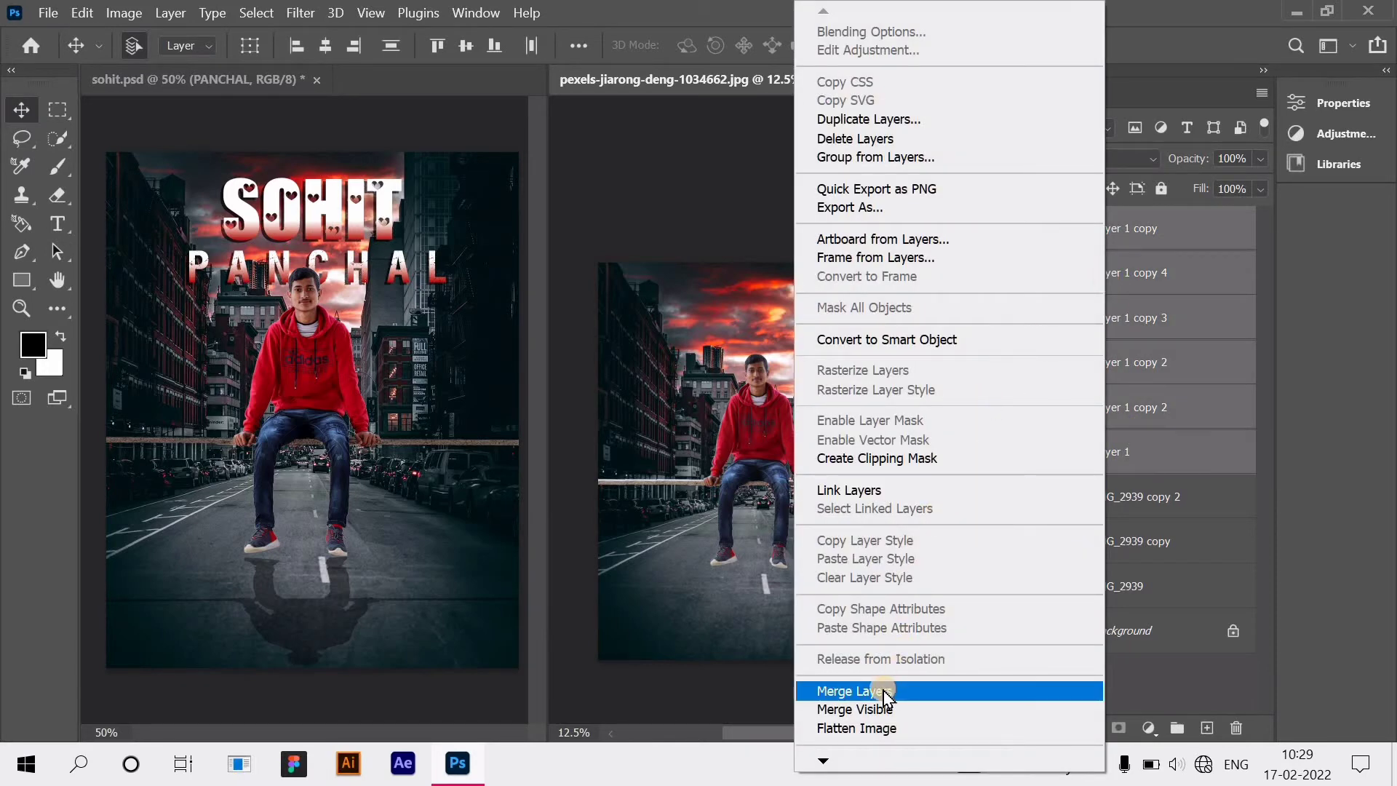
click(906, 688)
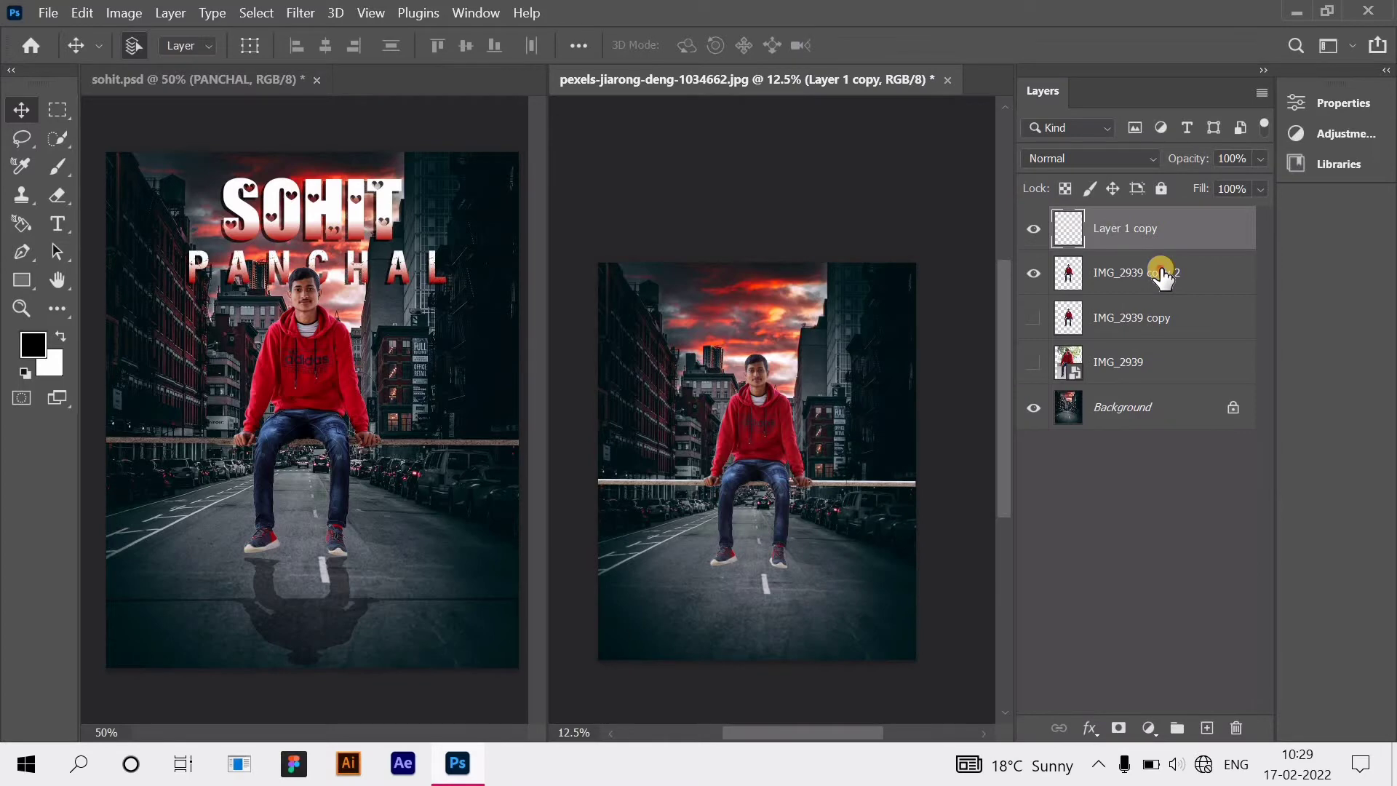
ctrl+click(1202, 270)
right_click(1145, 273)
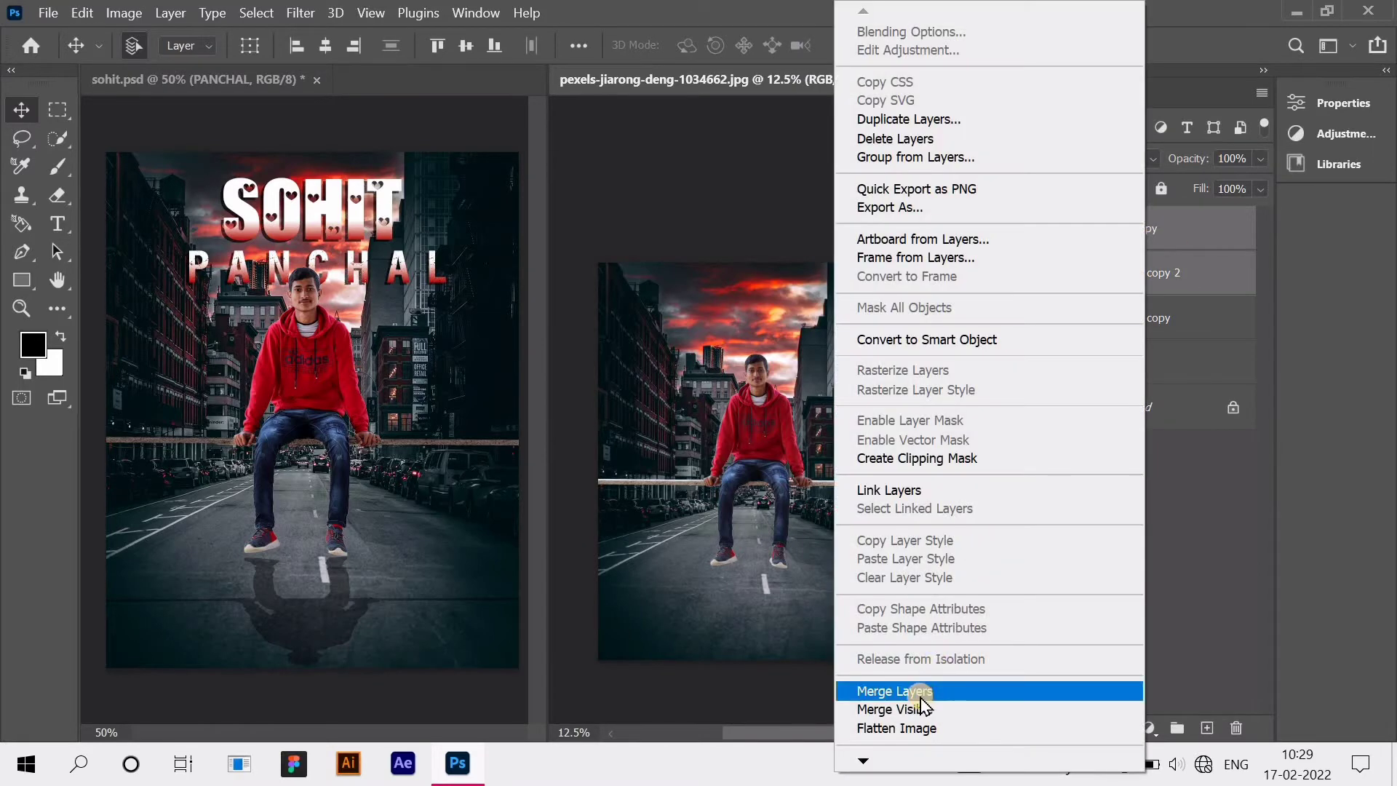
click(920, 692)
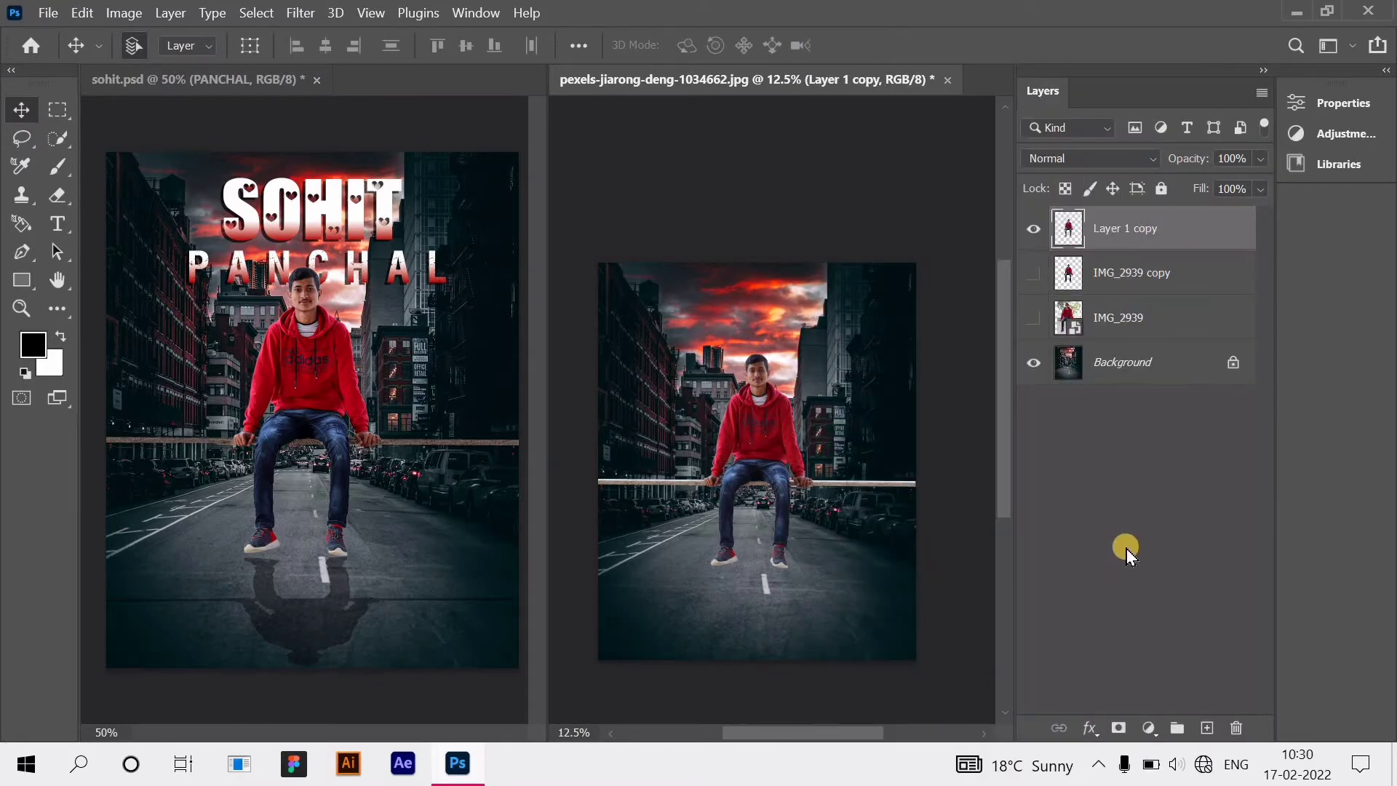
Step: Duplicate Layer 1 copy as Layer 1 copy 2 and flip it down below the man's feet
right_click(1119, 227)
click(911, 120)
click(874, 191)
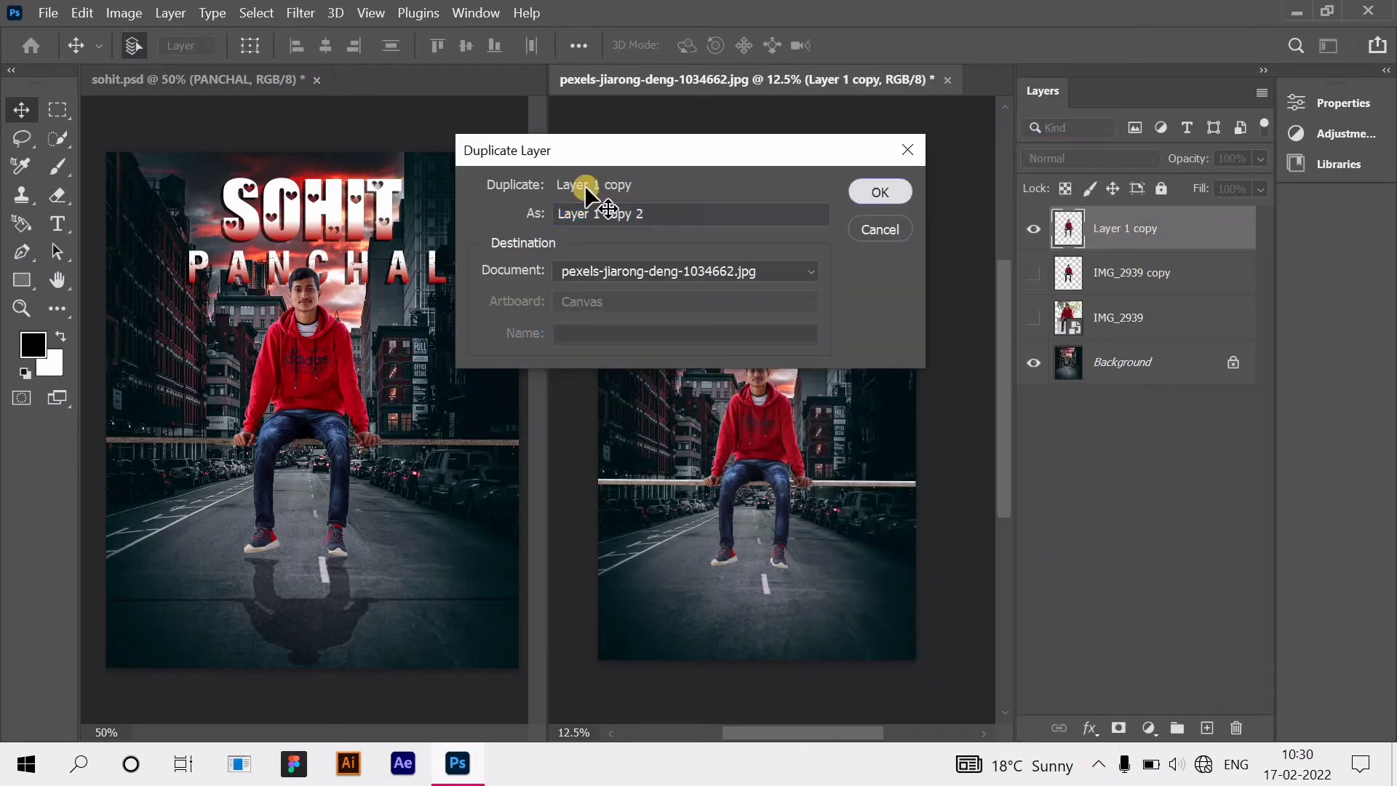
key(ctrl+t)
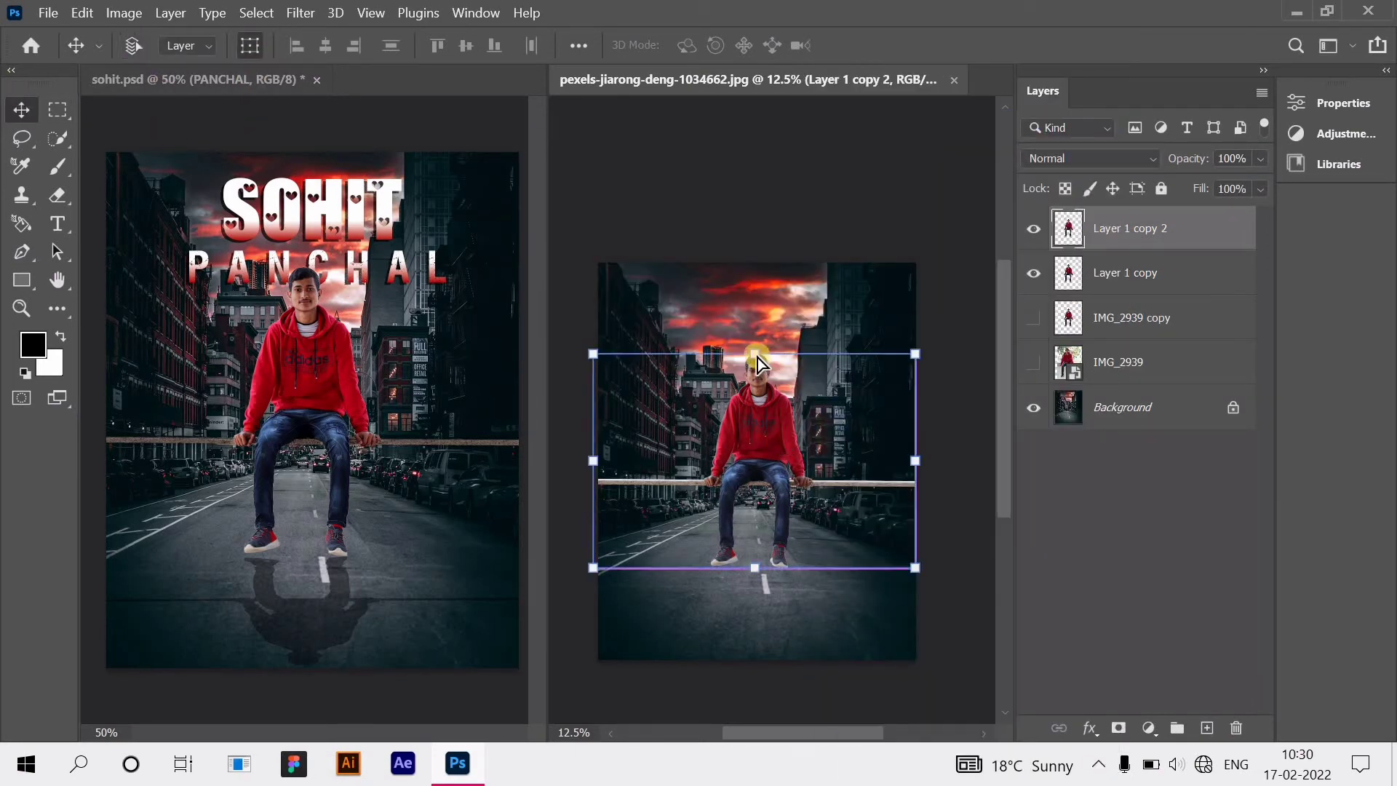
drag(758, 357, 756, 657)
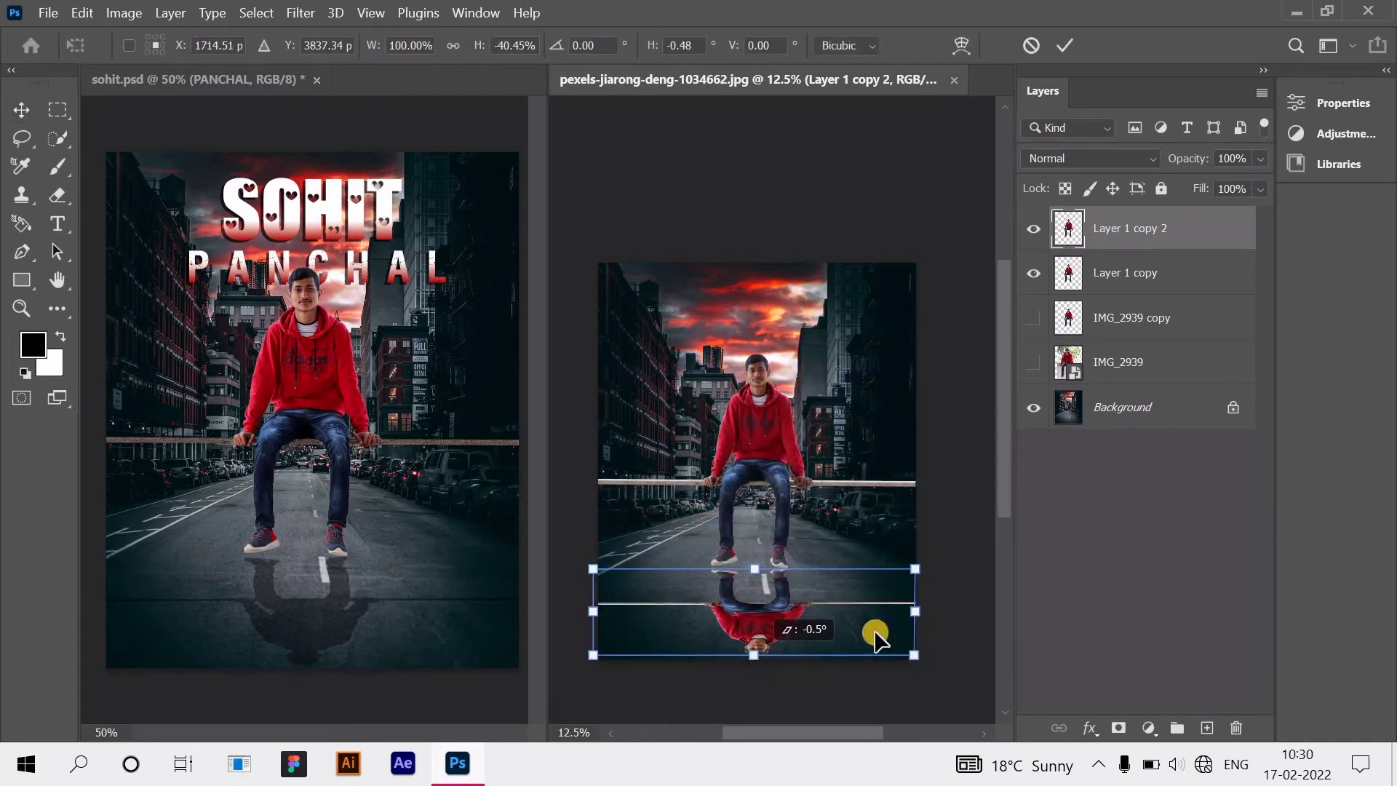
key(Return)
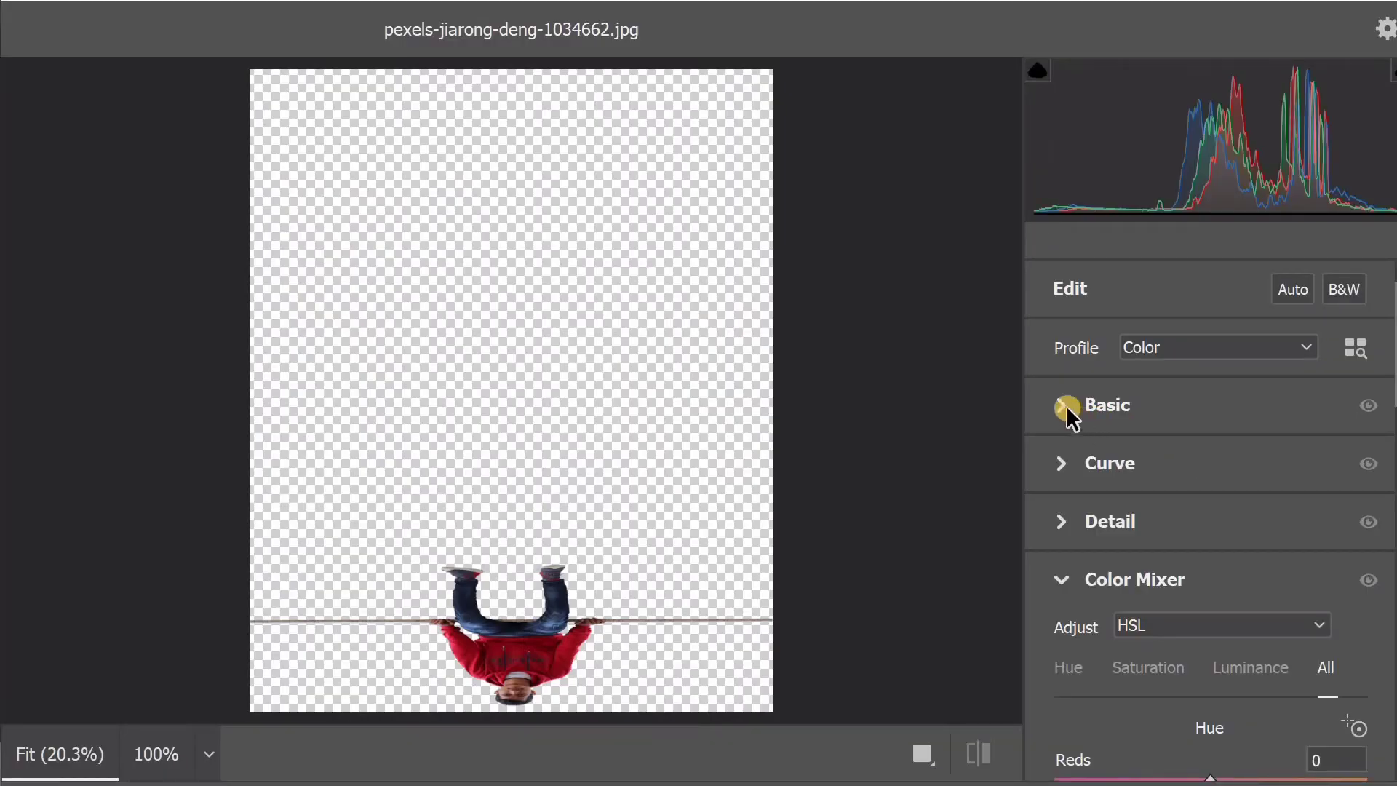
Step: In Camera Raw, set Blacks, Whites, Shadows, Highlights, Contrast to -100 and Exposure to -5.00
click(1066, 404)
scroll(1216, 593, down, 4)
drag(1212, 609, 1054, 610)
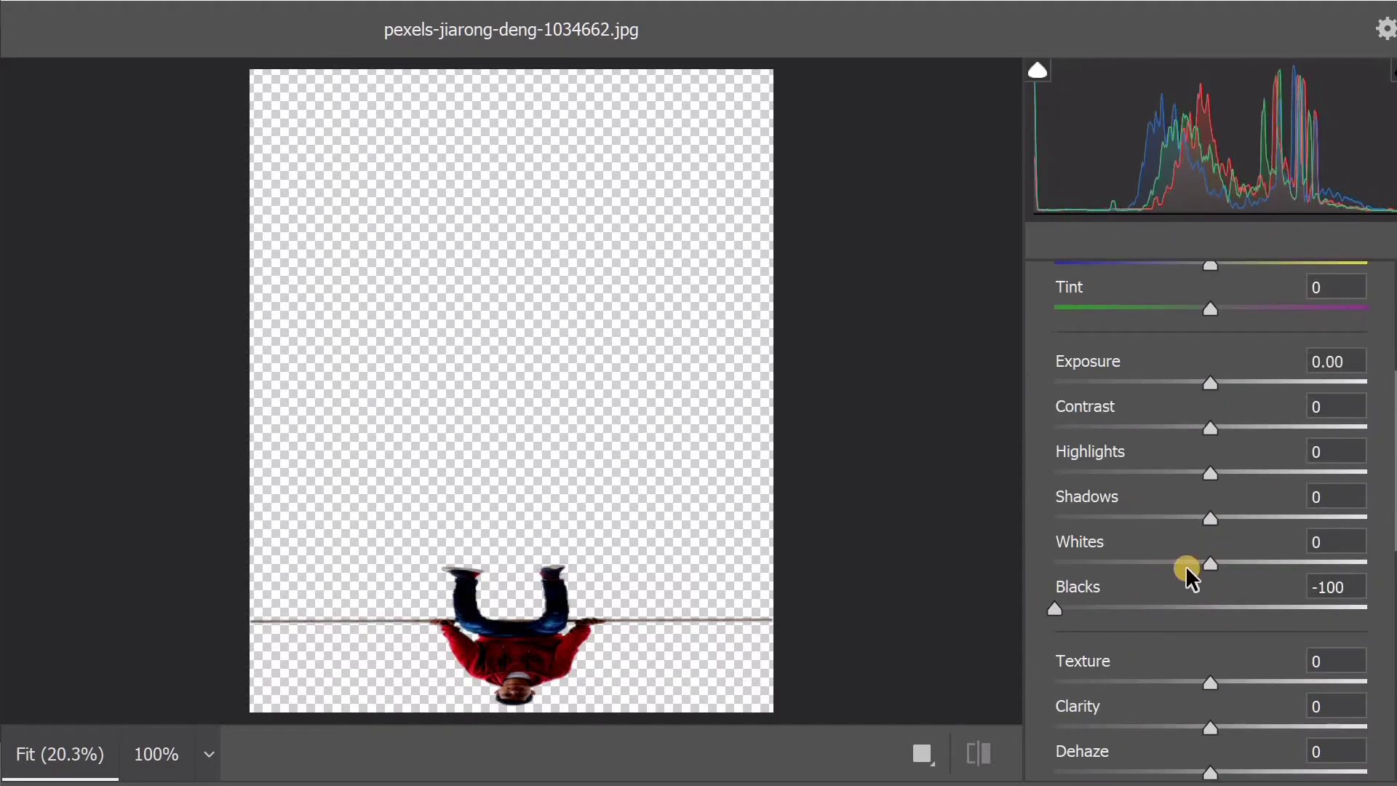
drag(1164, 564, 1033, 482)
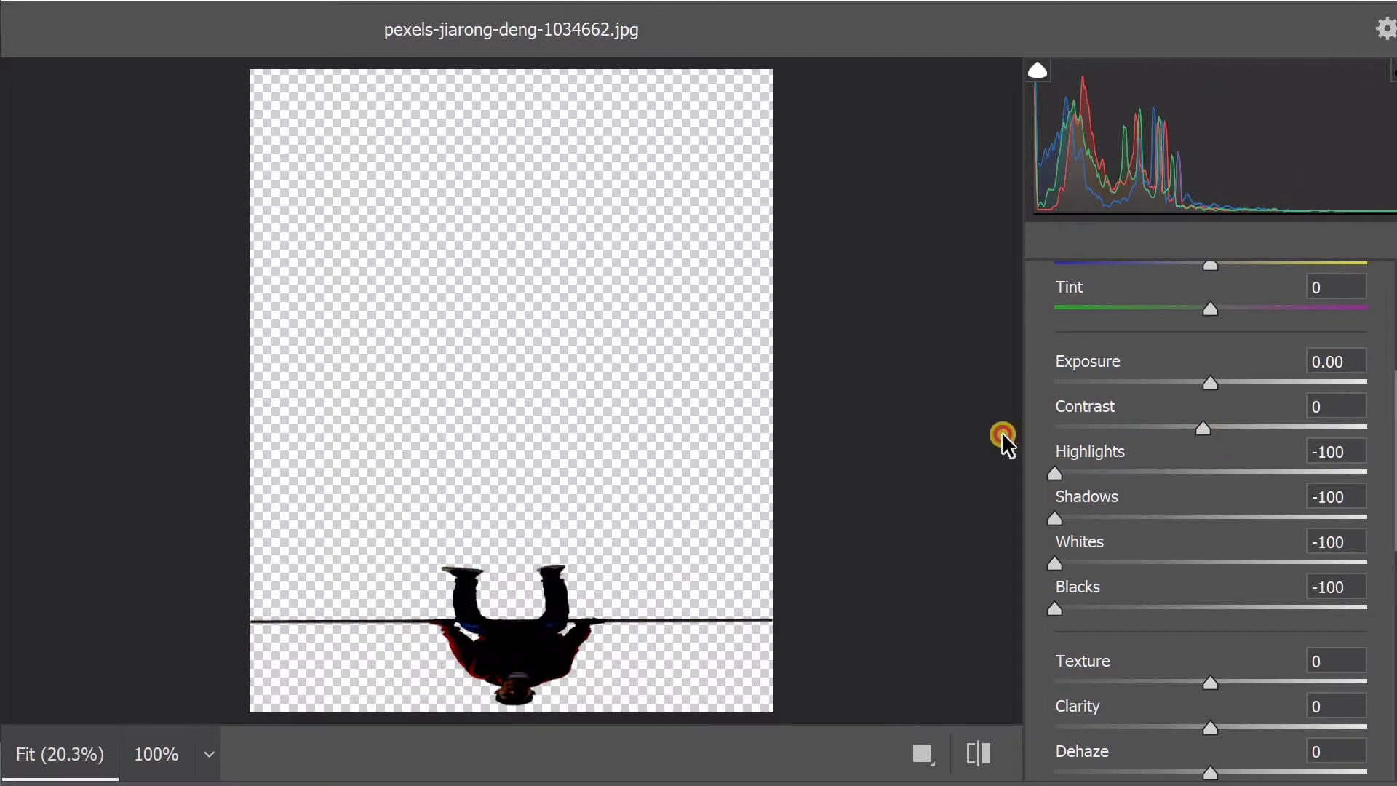
drag(1004, 436, 1007, 438)
drag(1210, 383, 1019, 396)
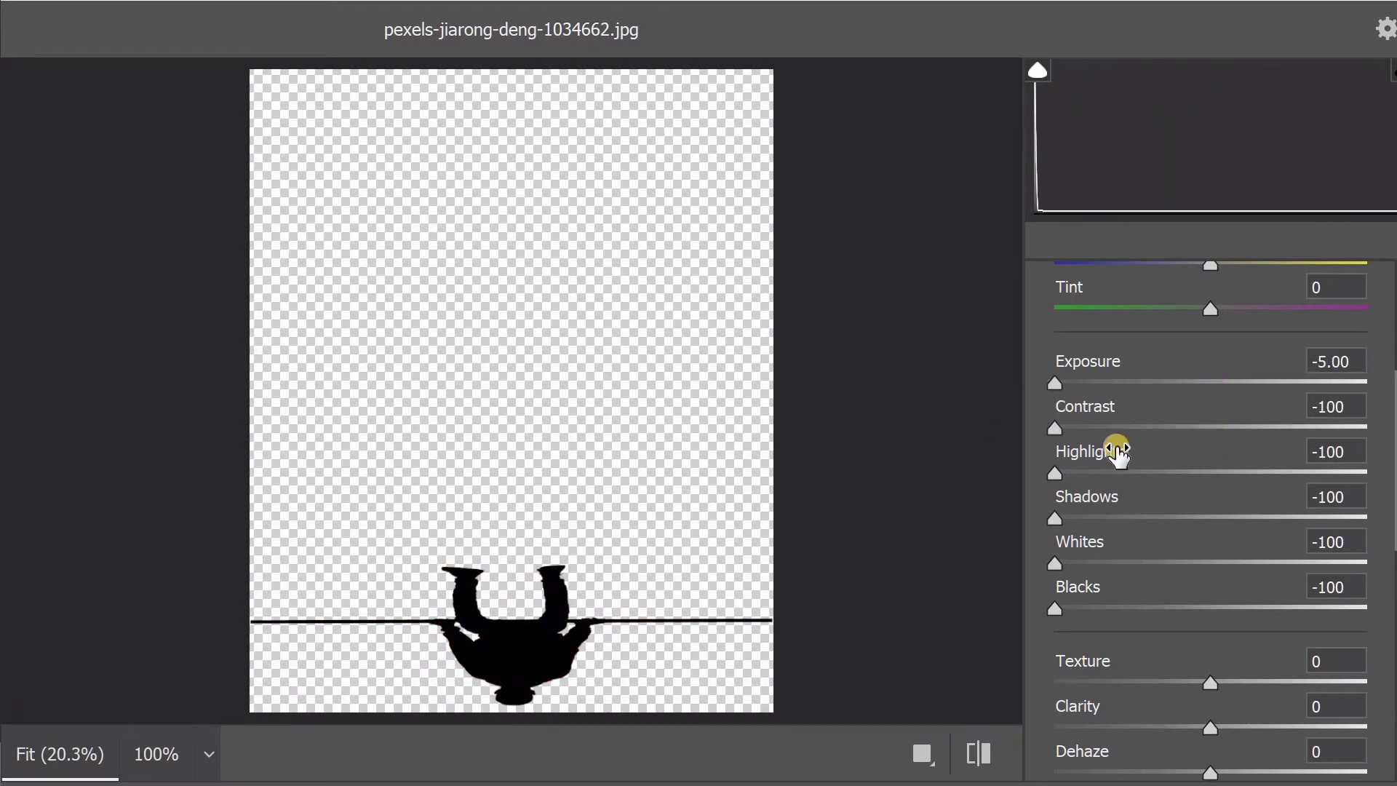
key(Return)
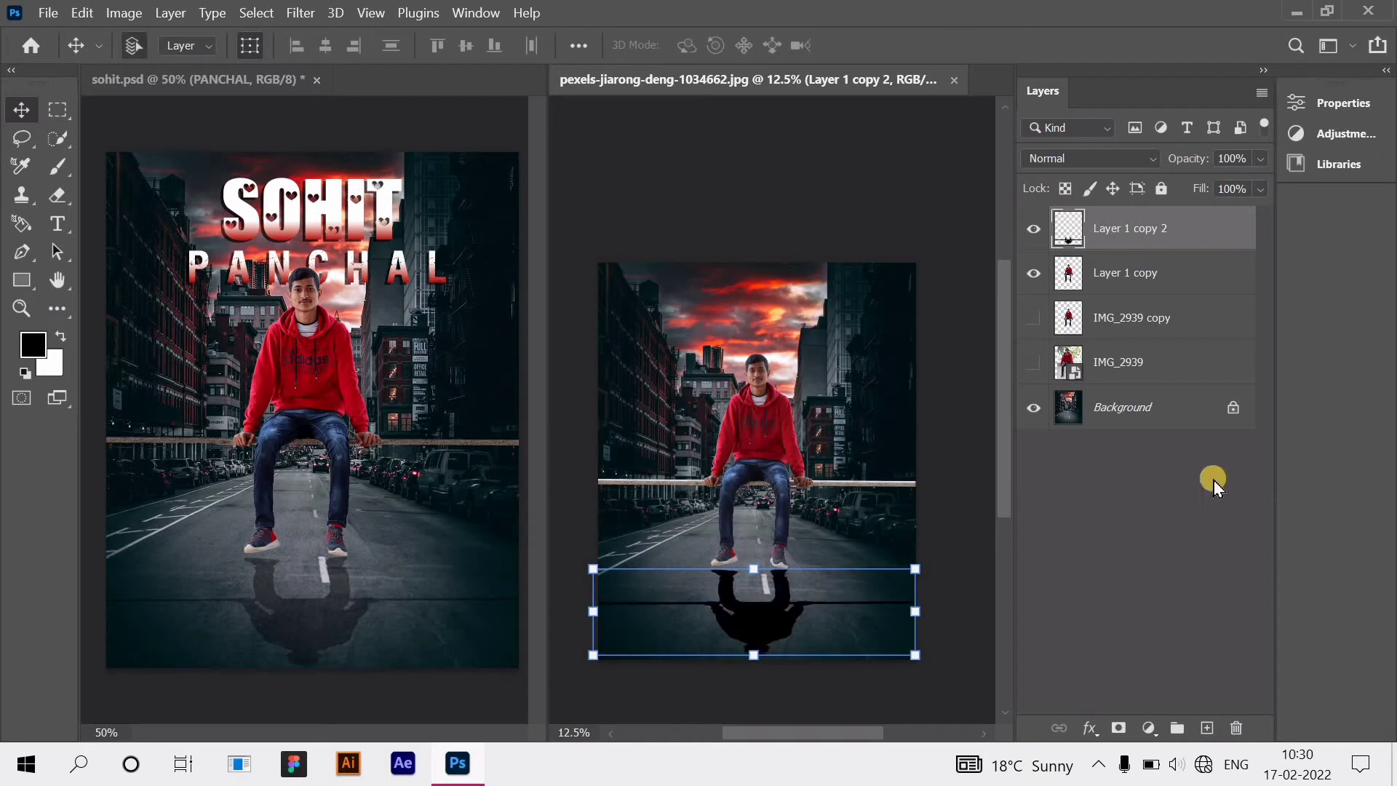
Step: Lower Layer 1 copy 2's opacity to 47%
click(1261, 158)
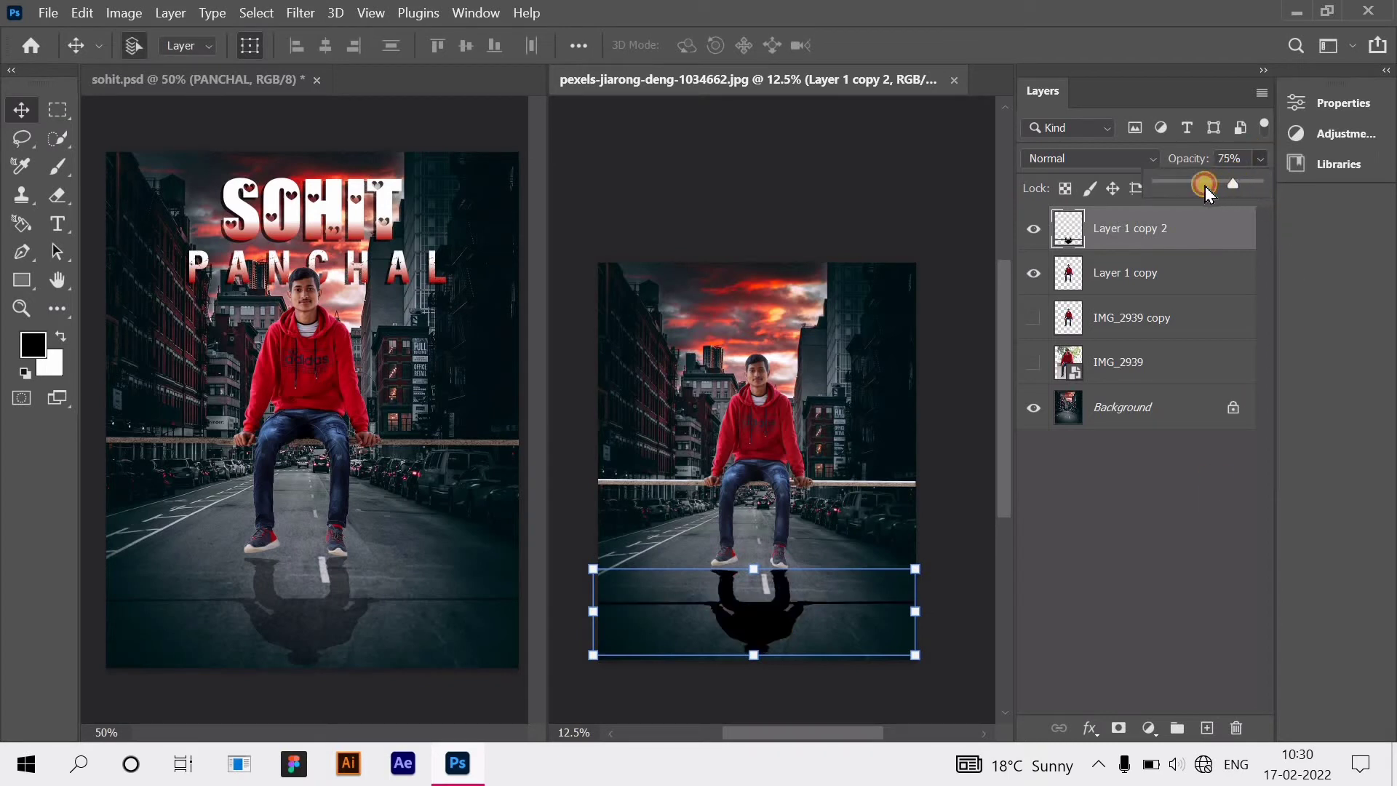
drag(1207, 192, 1206, 191)
click(1160, 564)
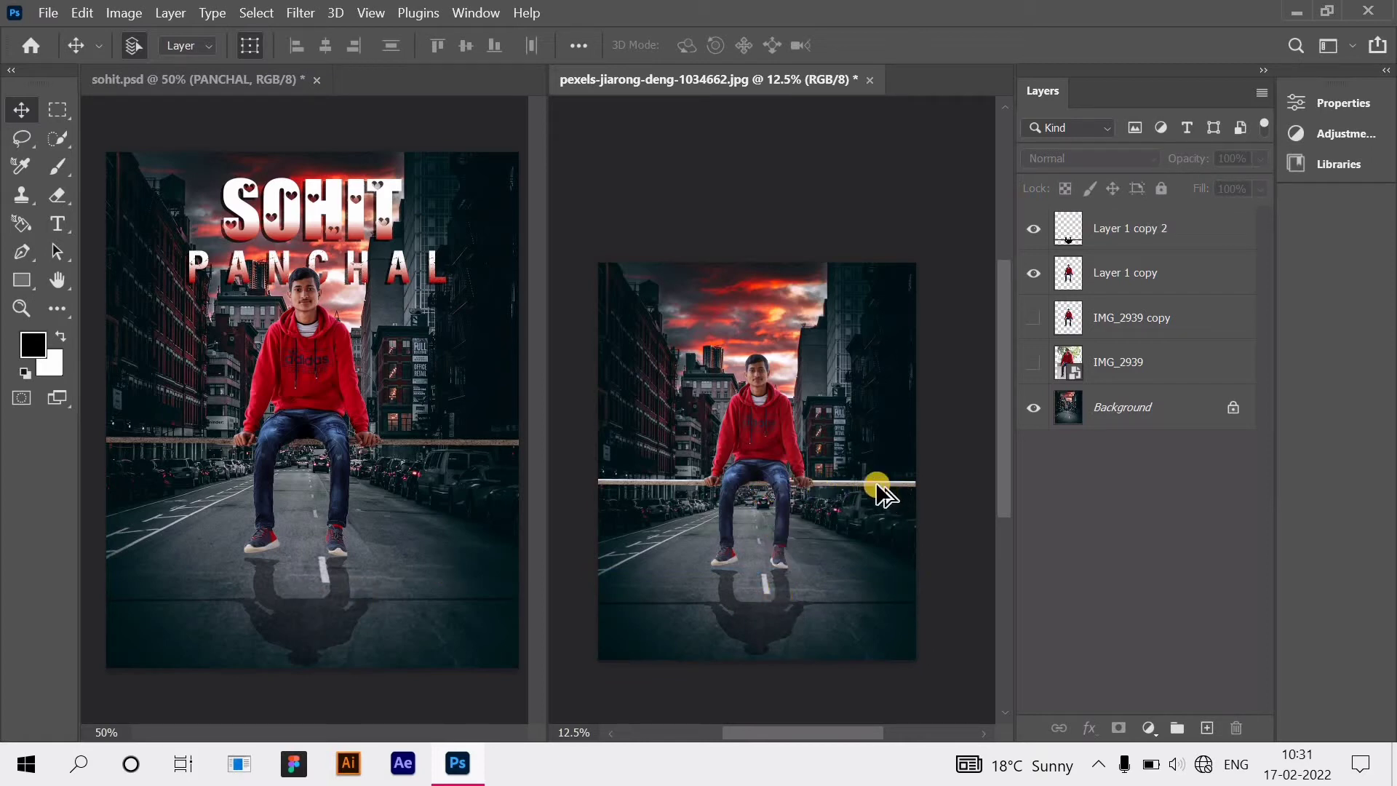
Step: Select the Layer 1 copy layer and bring up the painting tools group
scroll(877, 489, up, 5)
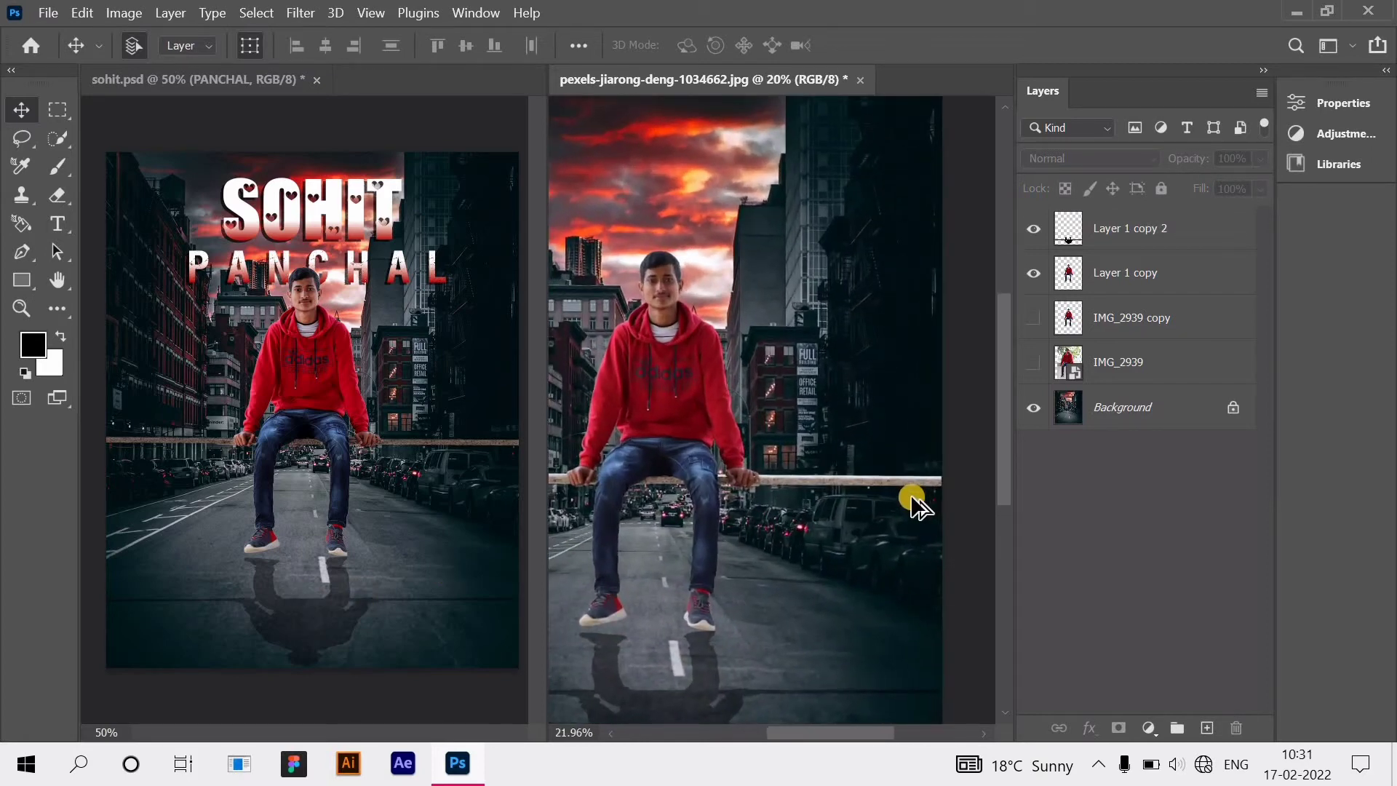
scroll(918, 506, up, 2)
scroll(911, 499, up, 2)
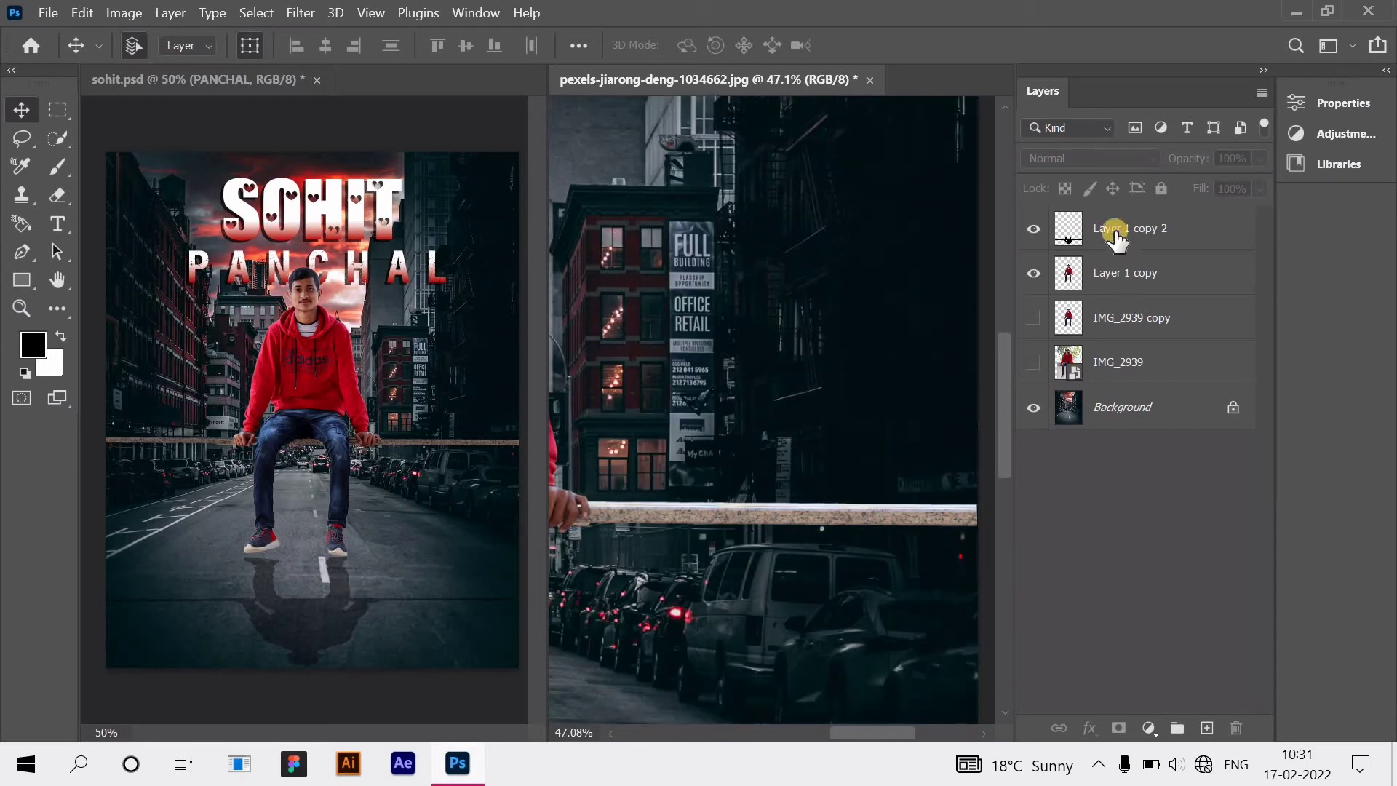
click(1142, 276)
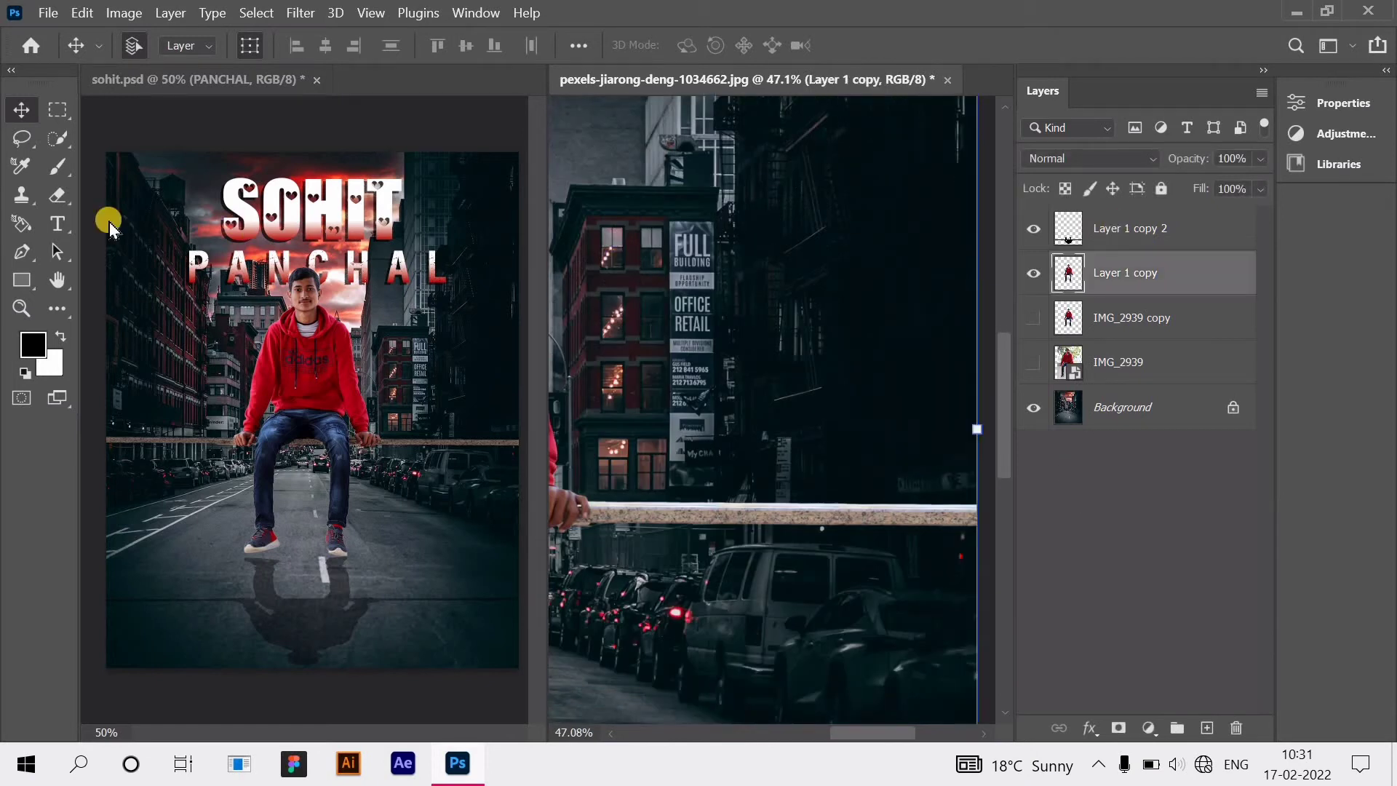
right_click(62, 174)
Step: Switch to the Brush Tool and set its size to 34 px
click(167, 176)
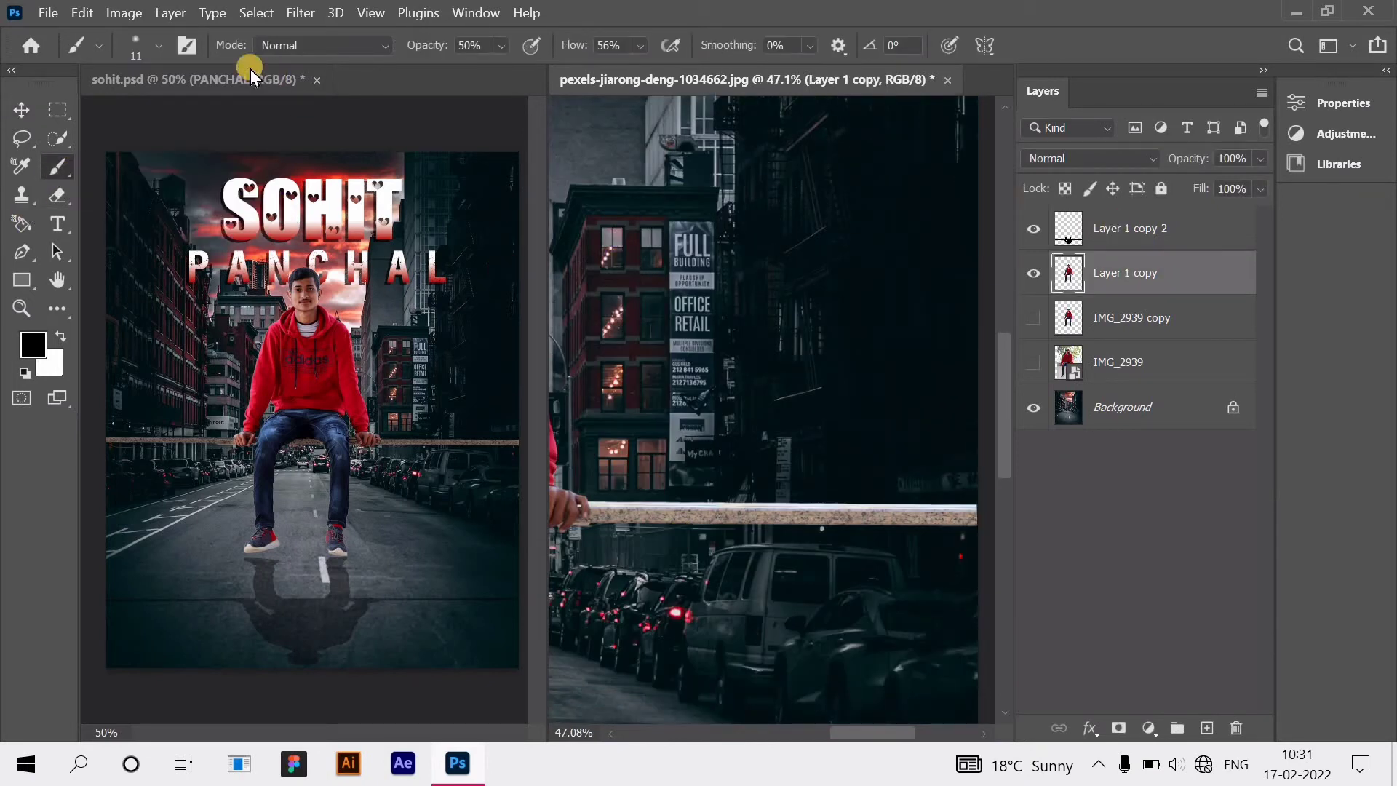
scroll(630, 503, up, 3)
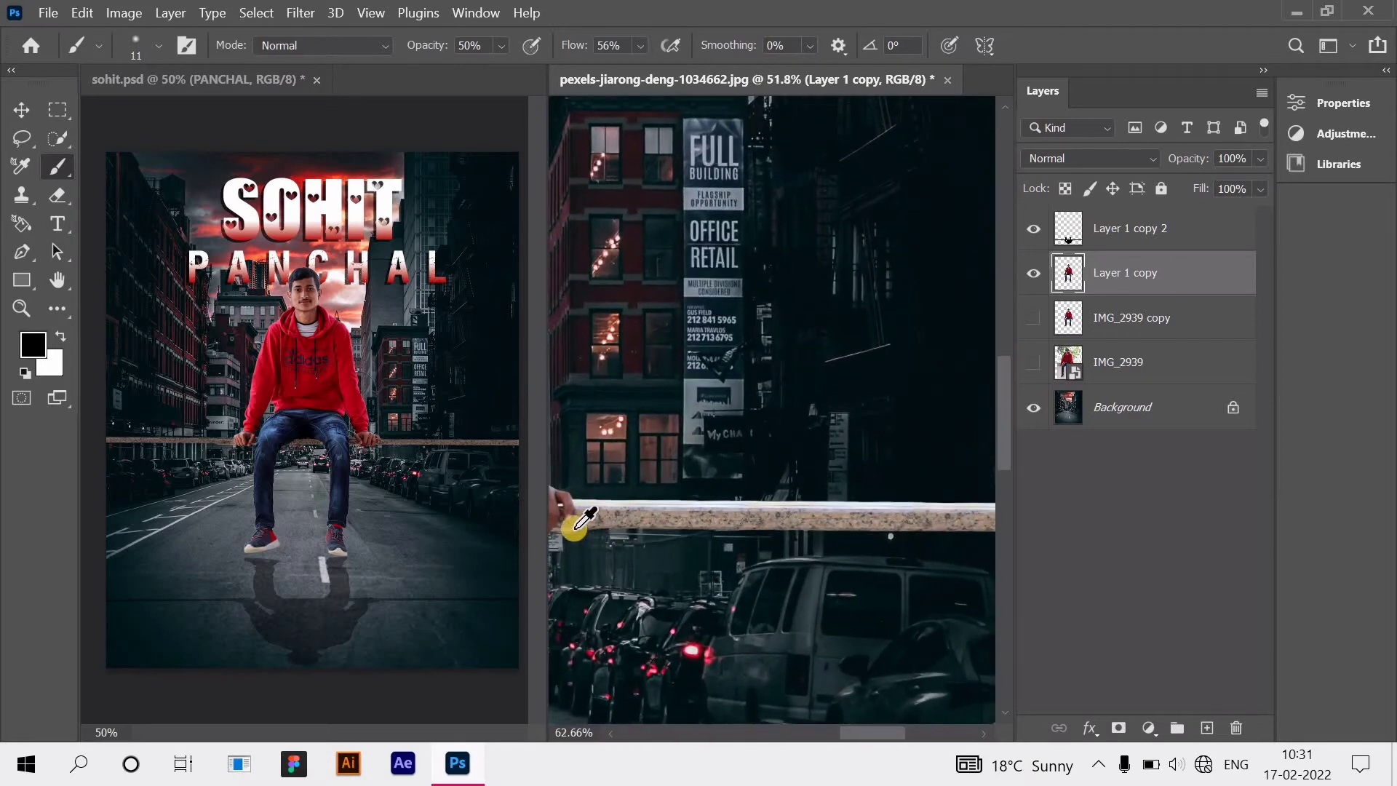
scroll(580, 536, up, 5)
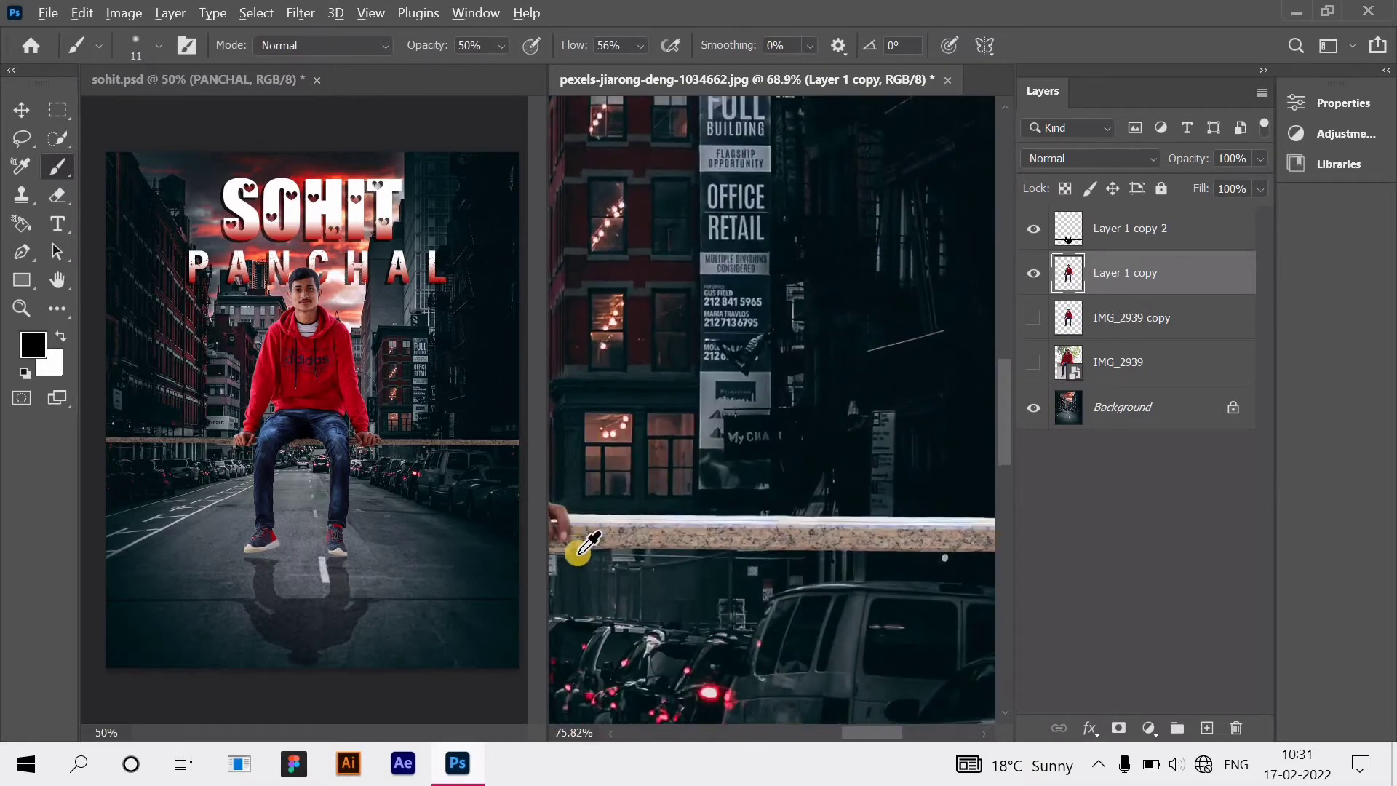
scroll(583, 556, down, 1)
scroll(584, 557, left, 1)
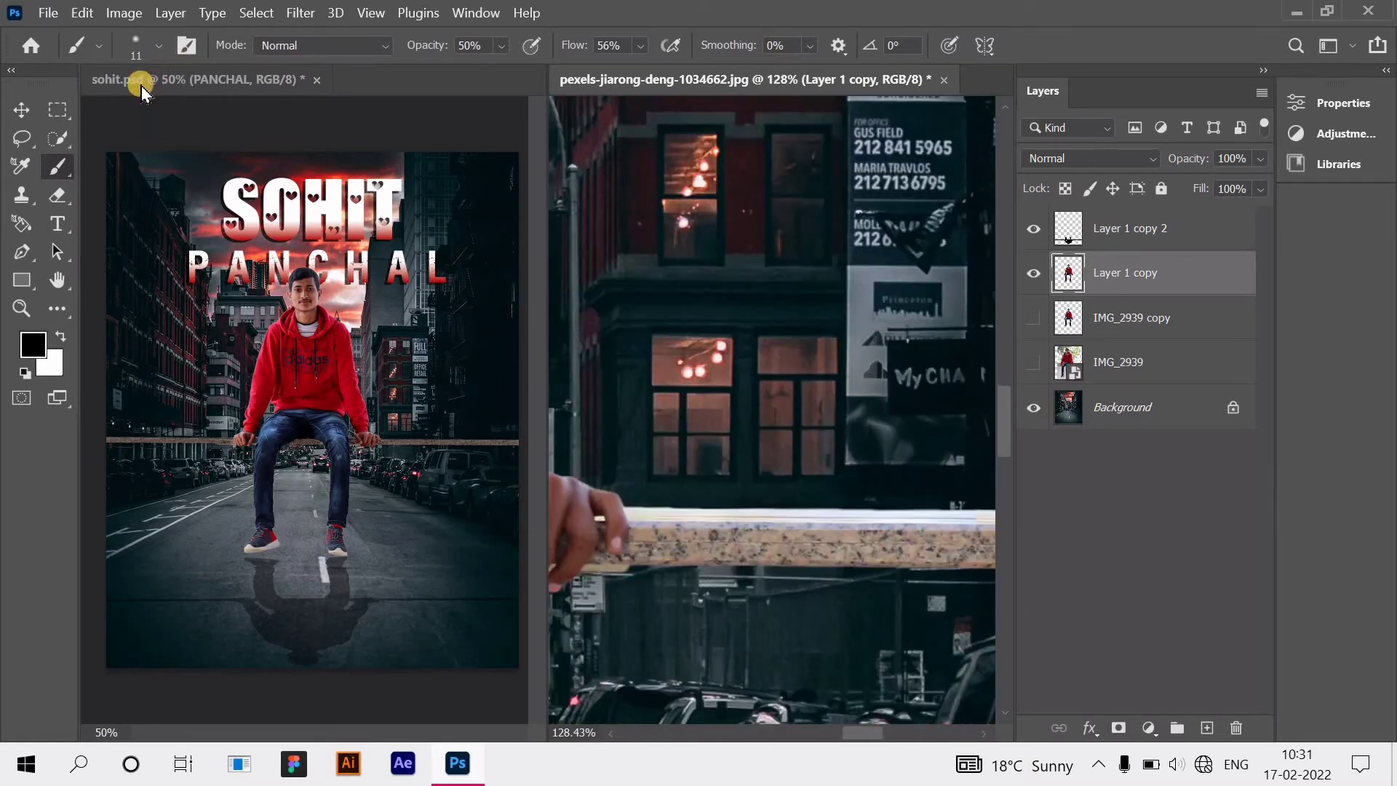
right_click(136, 116)
drag(150, 124, 162, 120)
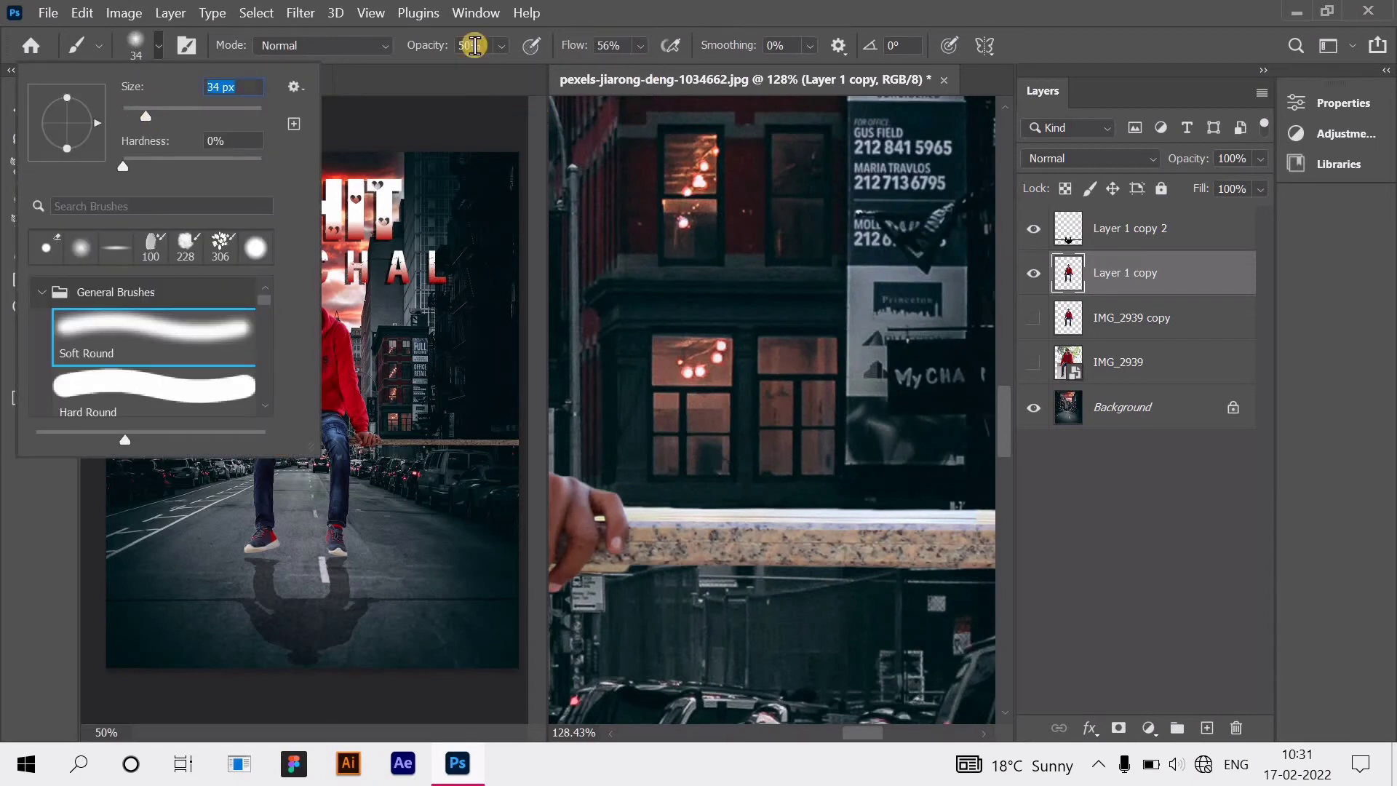
click(841, 391)
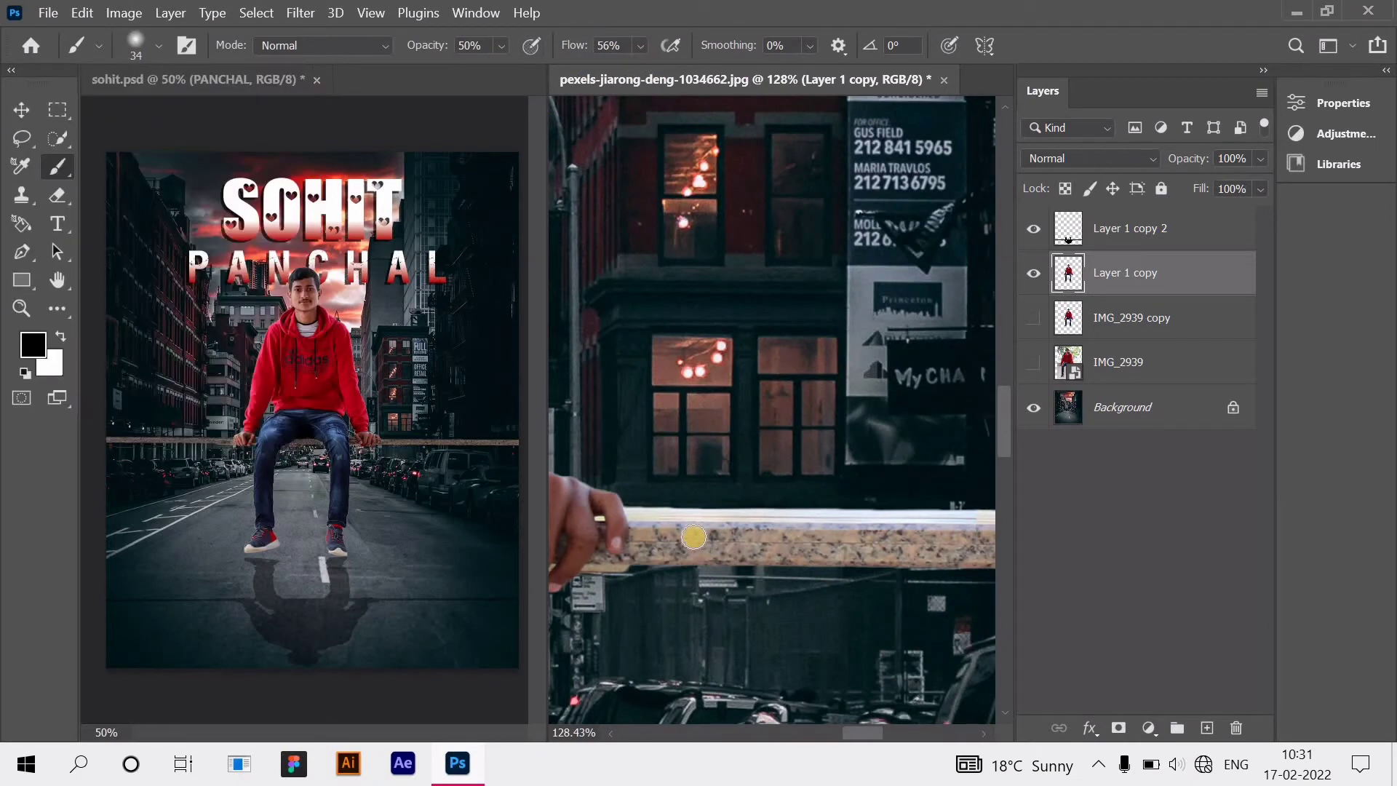
Step: Paint darker shading along the board's top edge from left to the right end
drag(667, 524, 644, 531)
mouse_move(734, 523)
mouse_down()
mouse_move(842, 542)
mouse_move(652, 543)
mouse_move(668, 555)
mouse_up()
mouse_move(831, 561)
mouse_down()
mouse_move(885, 541)
mouse_move(856, 540)
mouse_move(938, 531)
mouse_move(851, 528)
mouse_move(958, 538)
mouse_move(933, 566)
mouse_move(623, 564)
mouse_up()
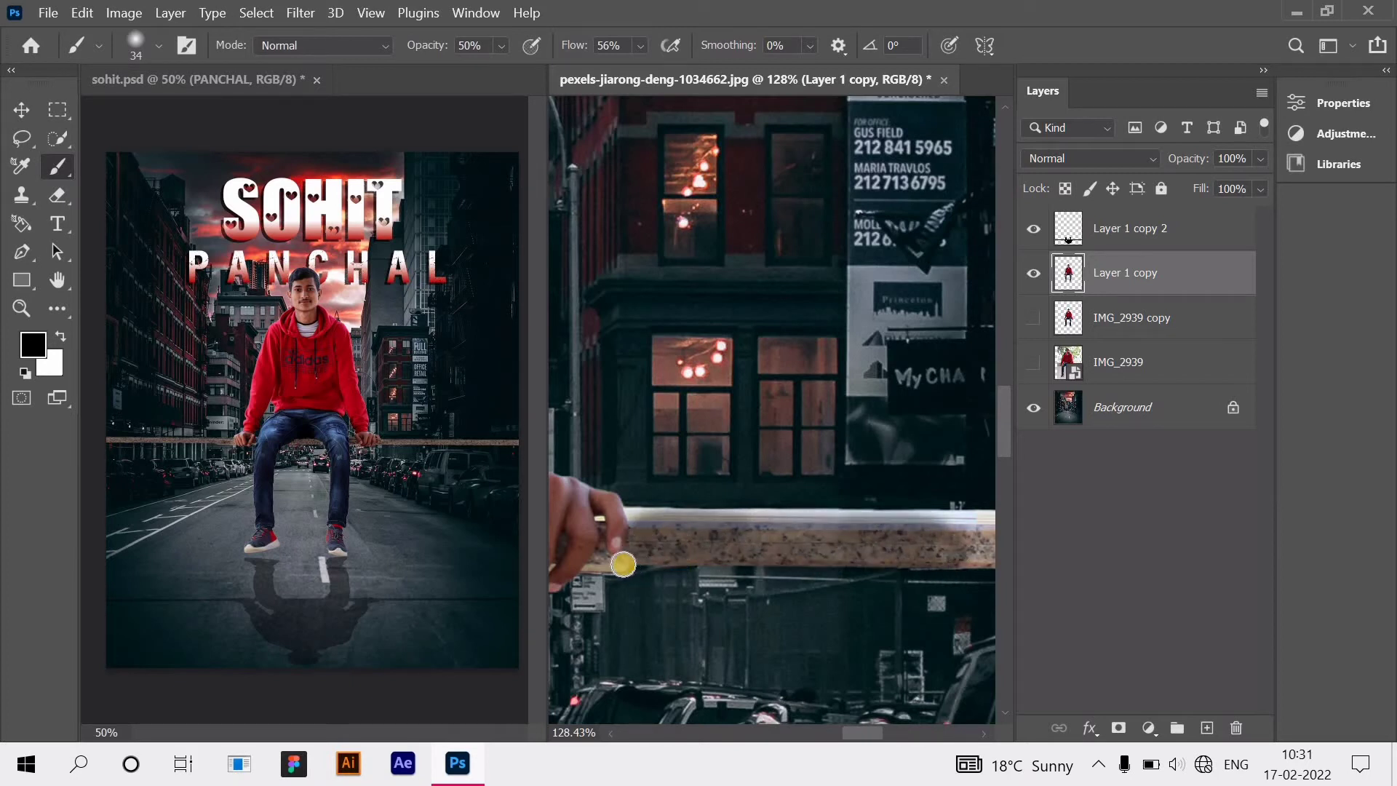
scroll(708, 541, right, 3)
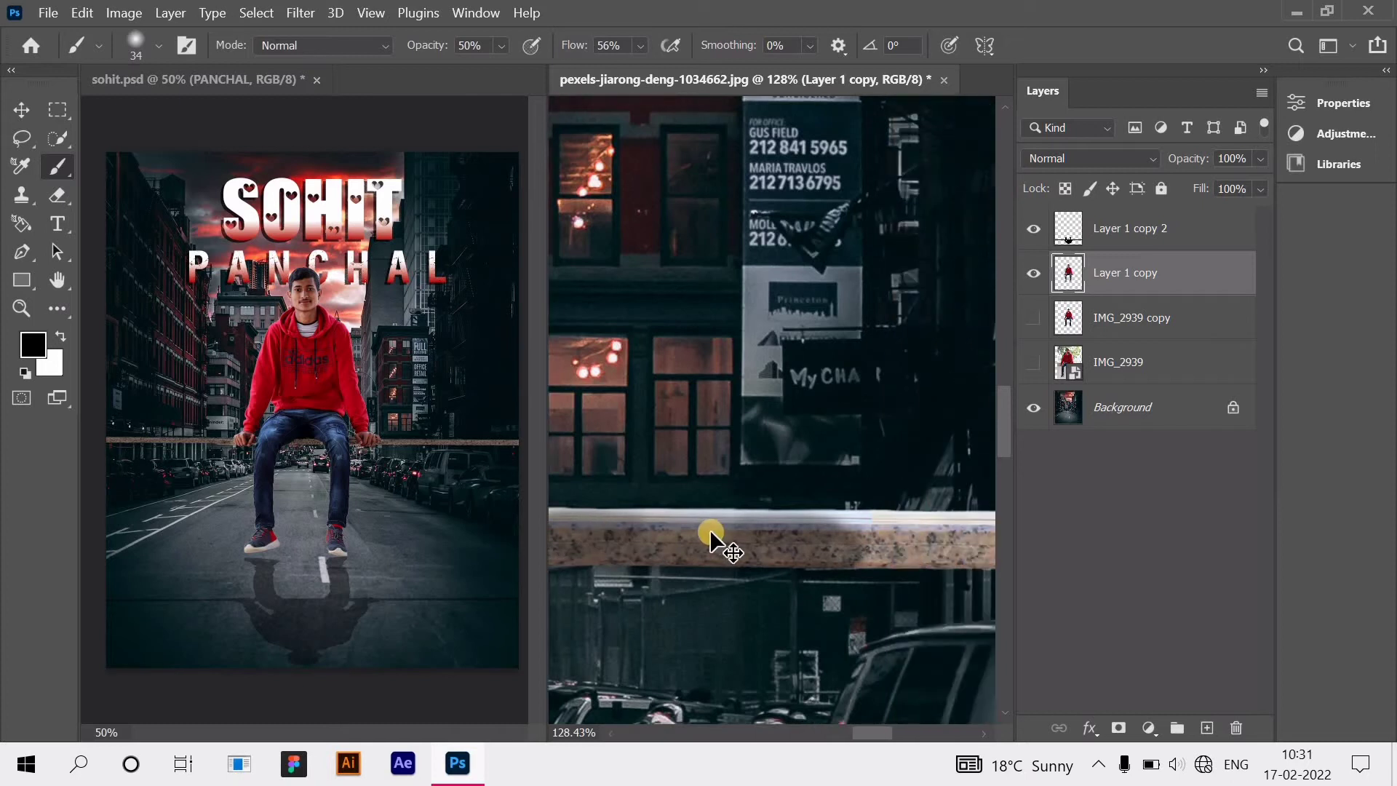
mouse_move(736, 521)
mouse_down()
mouse_move(940, 543)
mouse_move(751, 542)
mouse_move(842, 555)
mouse_move(845, 540)
mouse_move(810, 540)
mouse_move(843, 530)
mouse_move(754, 558)
mouse_move(954, 556)
mouse_move(773, 546)
mouse_up()
scroll(812, 542, right, 3)
scroll(764, 551, right, 2)
scroll(756, 557, right, 2)
mouse_move(917, 558)
mouse_down()
mouse_move(796, 539)
mouse_move(898, 531)
mouse_move(866, 528)
mouse_move(727, 521)
mouse_move(732, 545)
mouse_up()
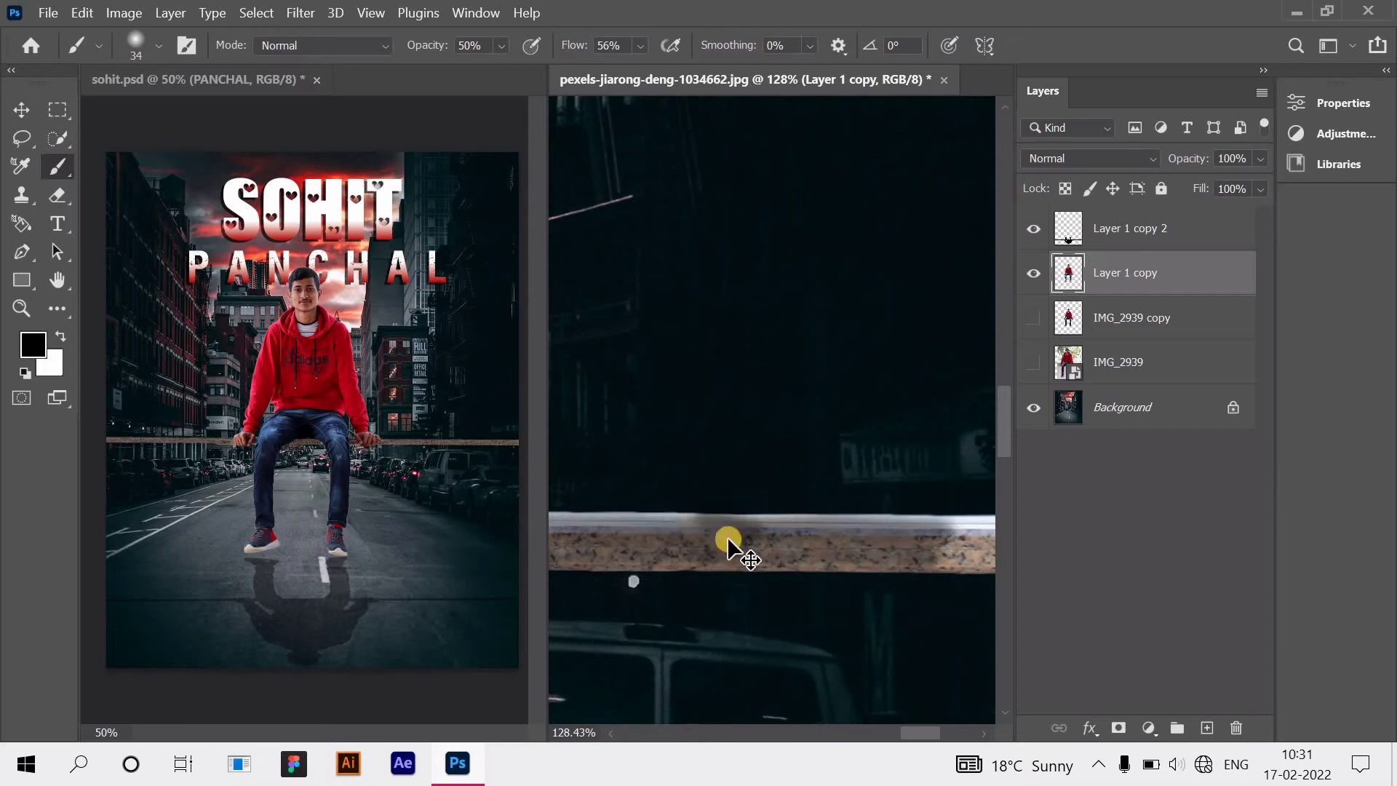
scroll(748, 555, right, 3)
mouse_move(856, 558)
mouse_down()
mouse_move(769, 539)
mouse_move(843, 538)
mouse_move(851, 523)
mouse_move(739, 525)
mouse_move(866, 527)
mouse_move(861, 555)
mouse_move(817, 566)
mouse_up()
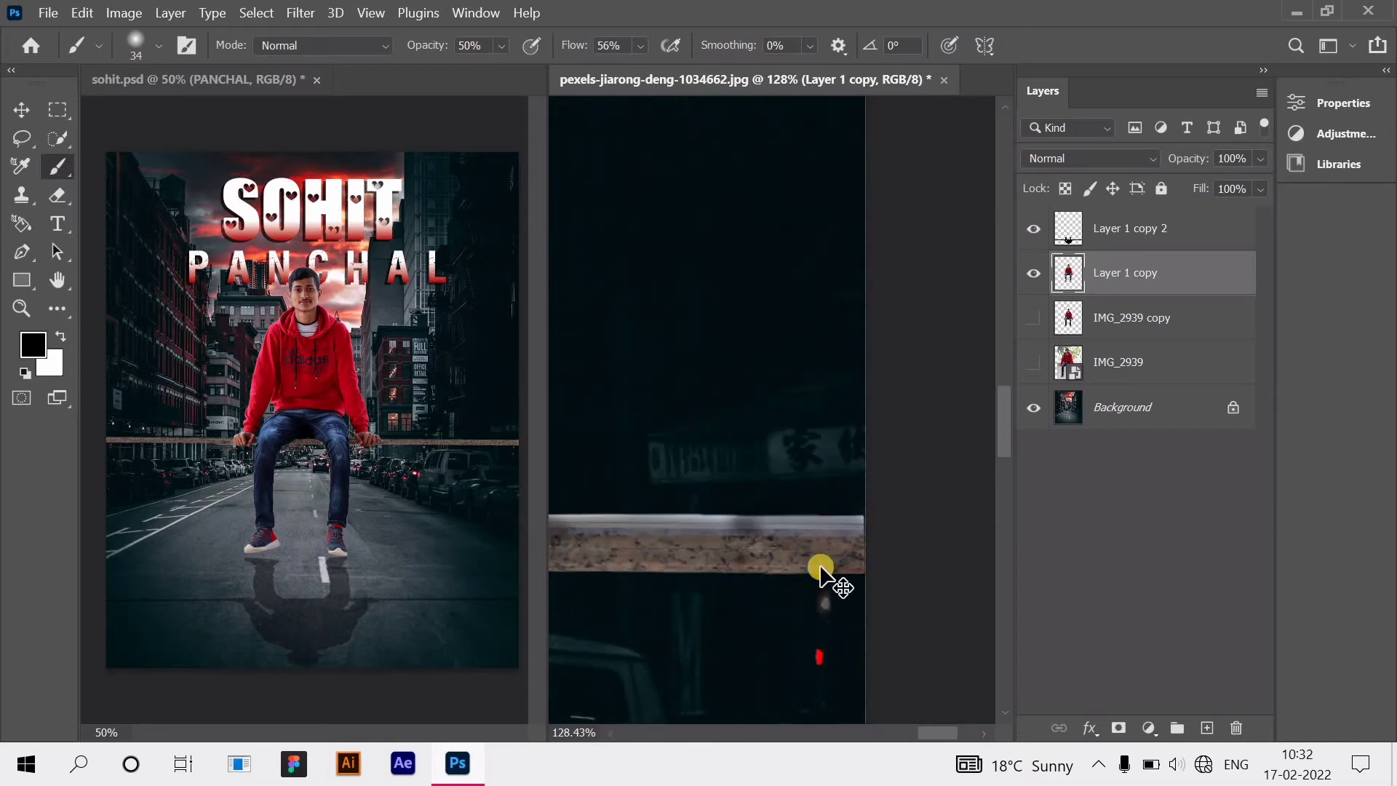
key(ctrl+minus)
key(ctrl+minus)
key(ctrl+minus)
key(ctrl+minus)
key(ctrl+minus)
key(ctrl+minus)
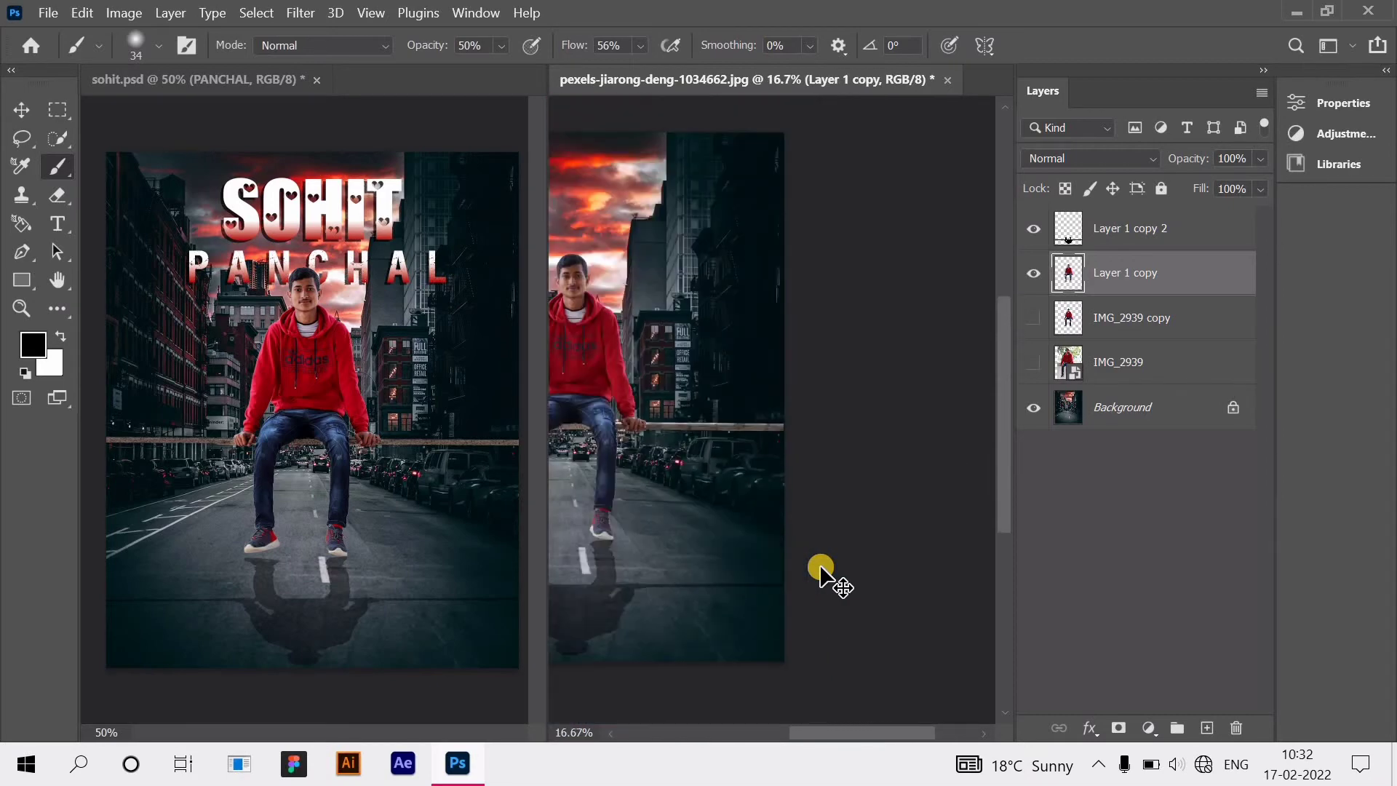
Step: Zoom in on the jeans and ledge and reduce the brush to 21 px
key(ctrl+minus)
scroll(711, 524, up, 3)
scroll(728, 530, left, 7)
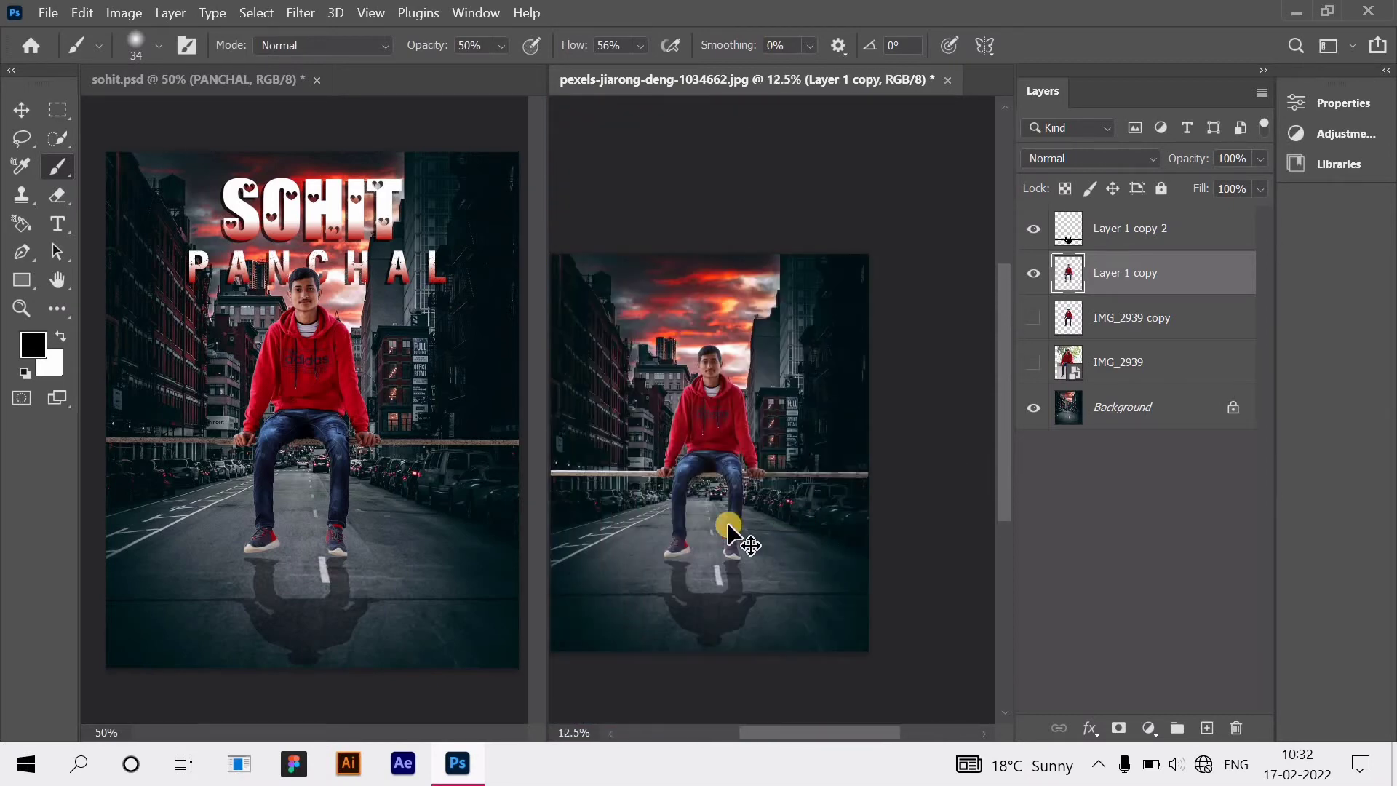
scroll(740, 486, up, 5)
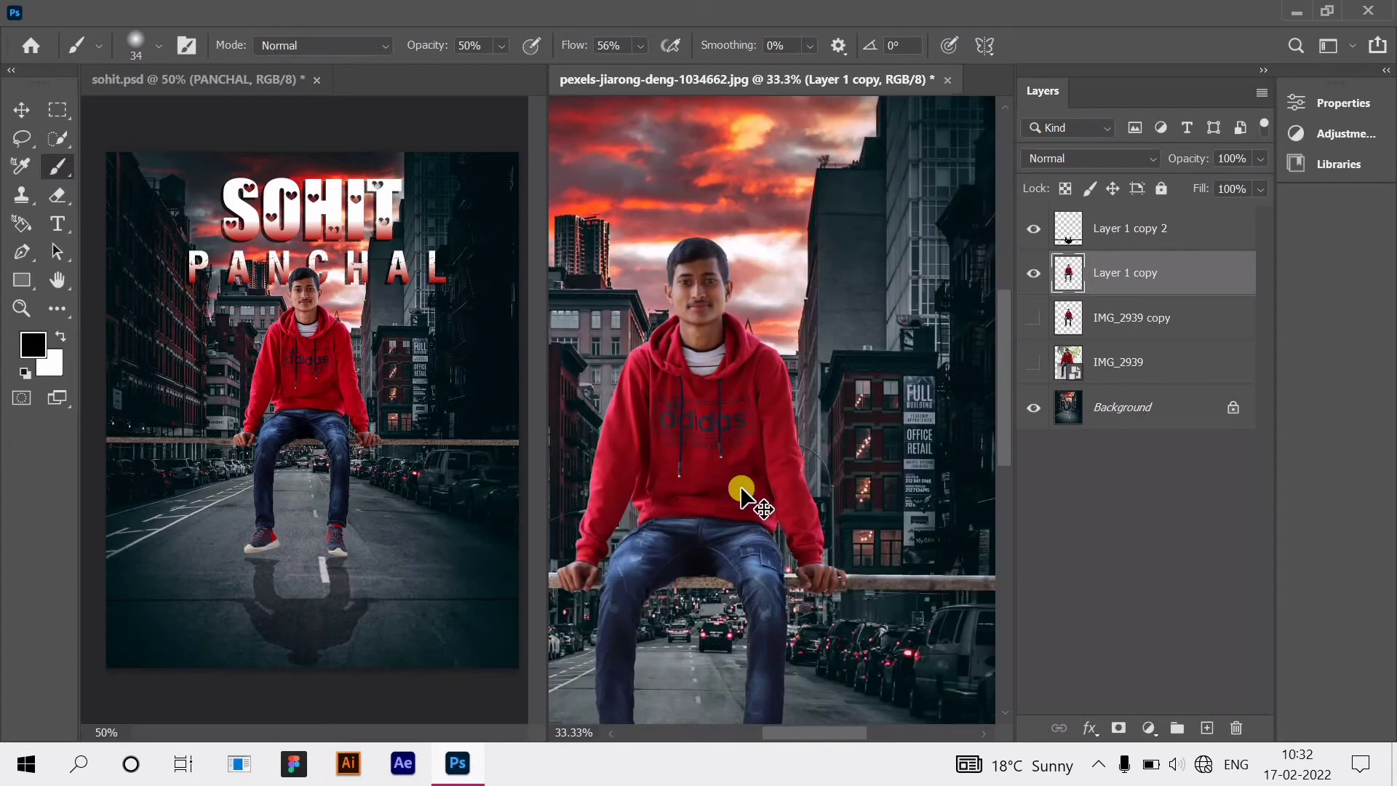
scroll(696, 531, down, 2)
scroll(823, 524, left, 2)
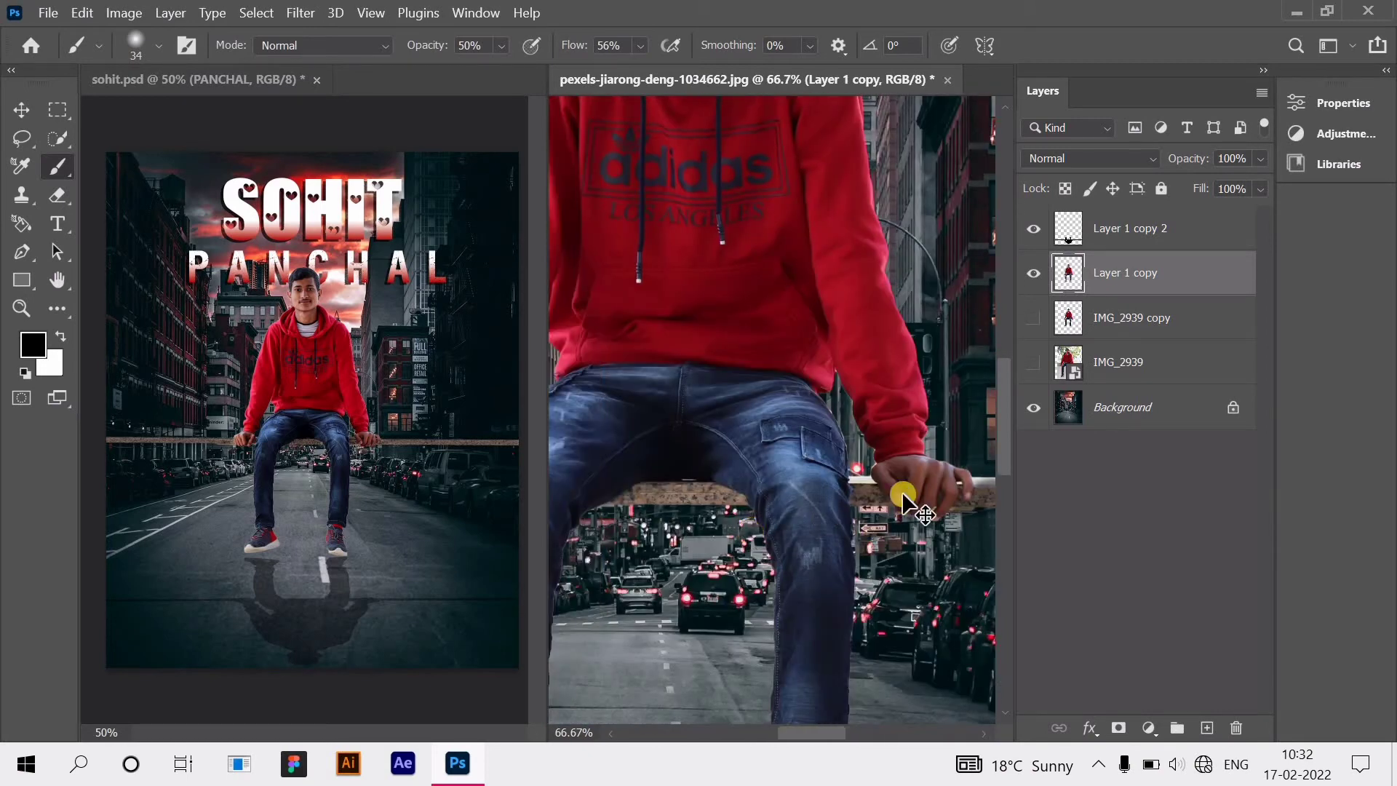
key(ctrl+plus)
key(ctrl+plus)
key(ctrl+plus)
scroll(896, 544, down, 6)
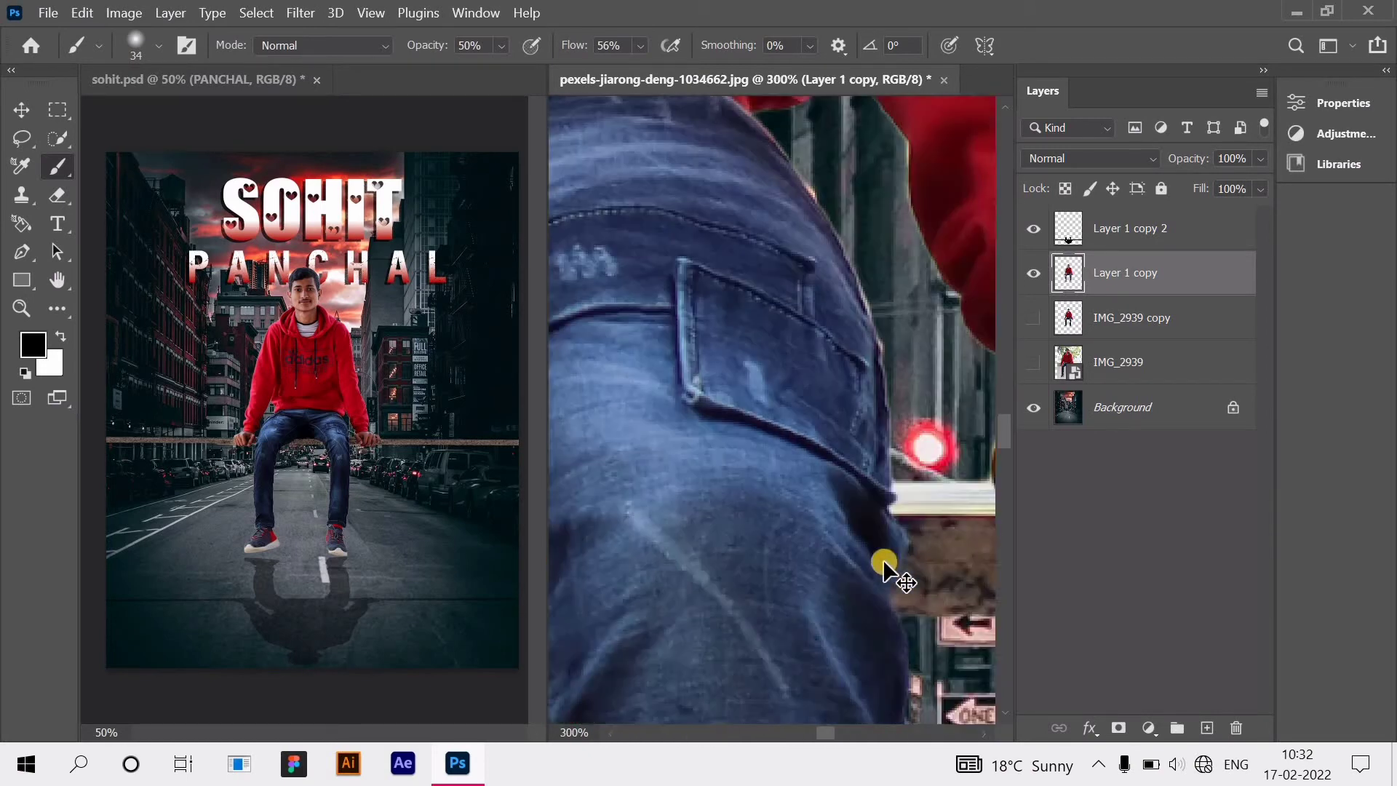
scroll(883, 558, right, 2)
right_click(161, 102)
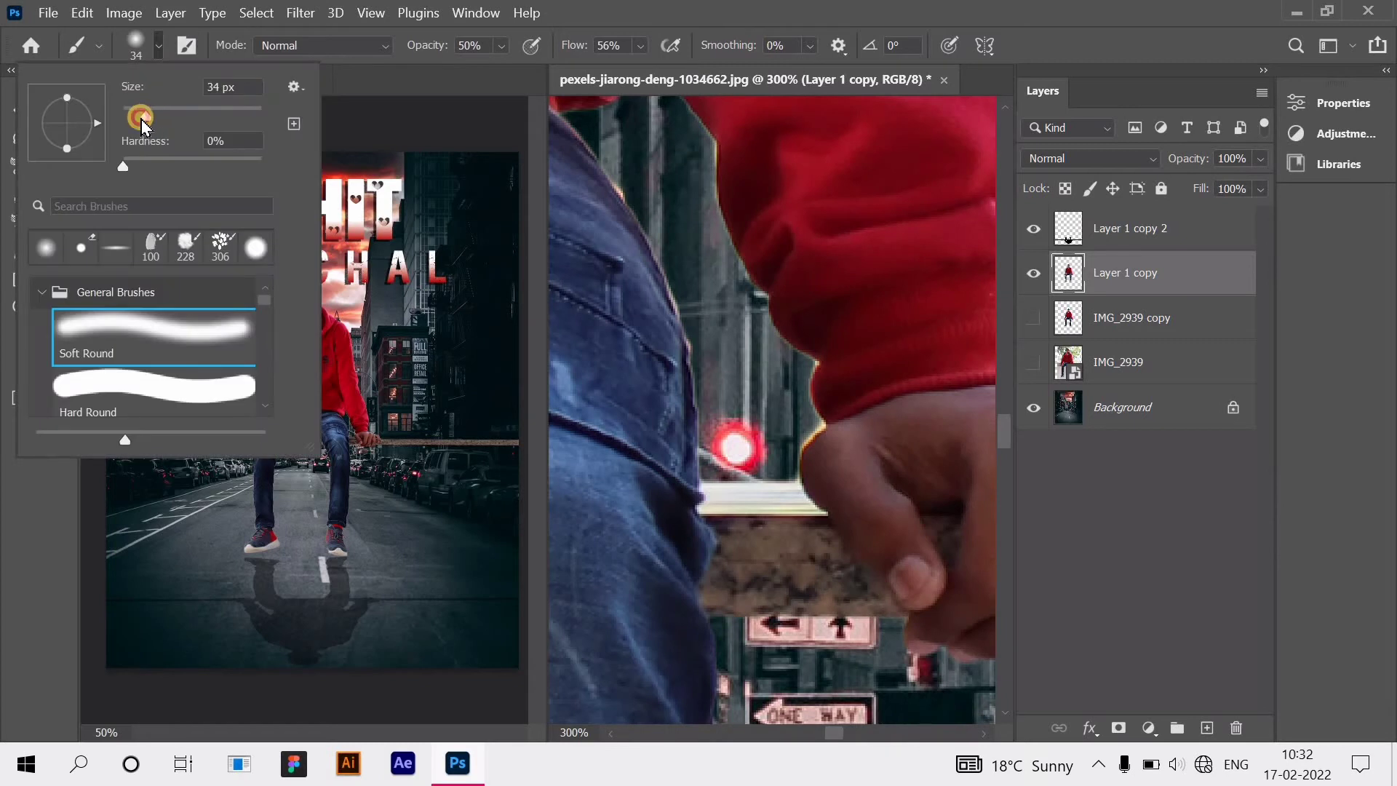
click(732, 508)
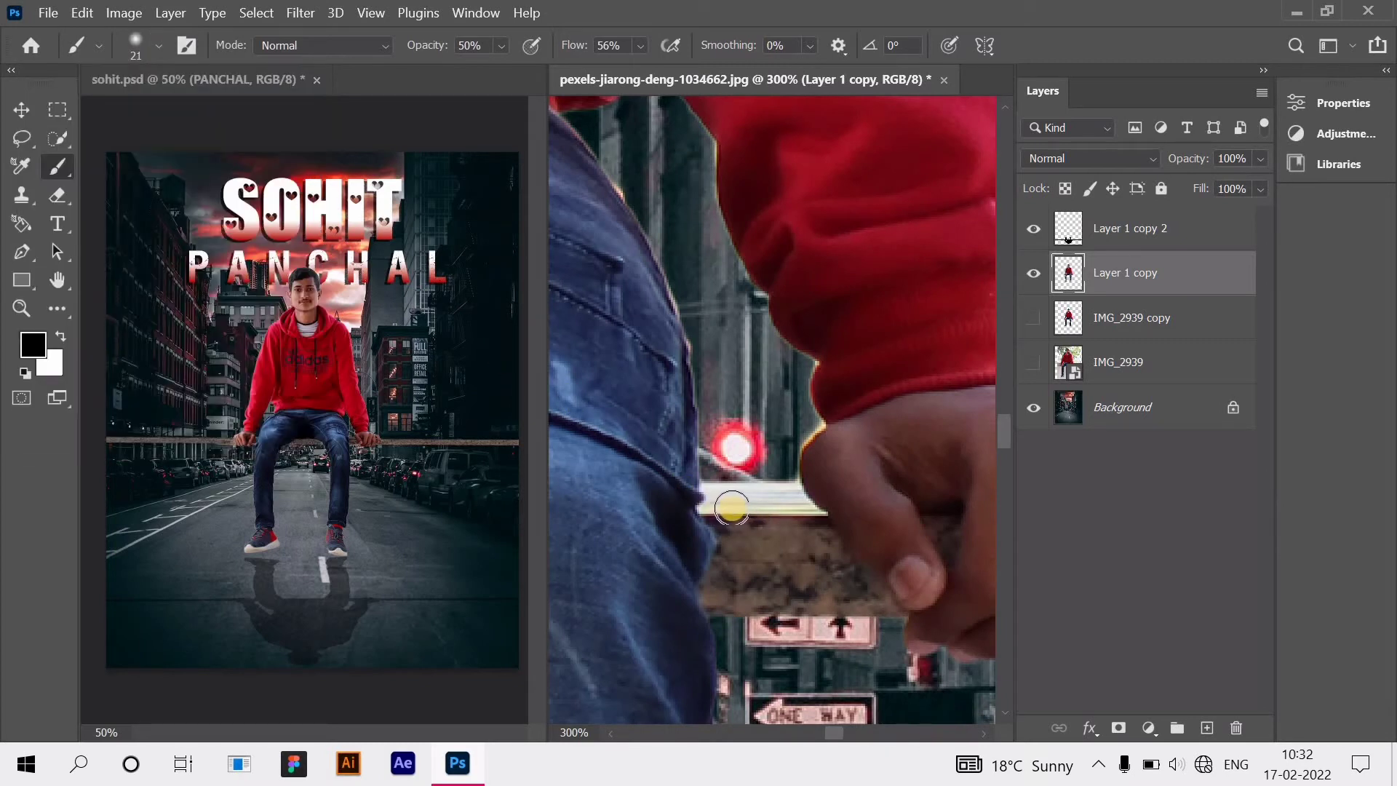
Step: Darken the white ledge beneath and beside the jeans up to its top edge
mouse_move(785, 504)
mouse_down()
mouse_move(697, 504)
mouse_move(780, 515)
mouse_move(742, 547)
mouse_move(825, 550)
mouse_move(858, 598)
mouse_move(714, 595)
mouse_move(821, 569)
mouse_move(902, 582)
mouse_up()
scroll(771, 591, left, 3)
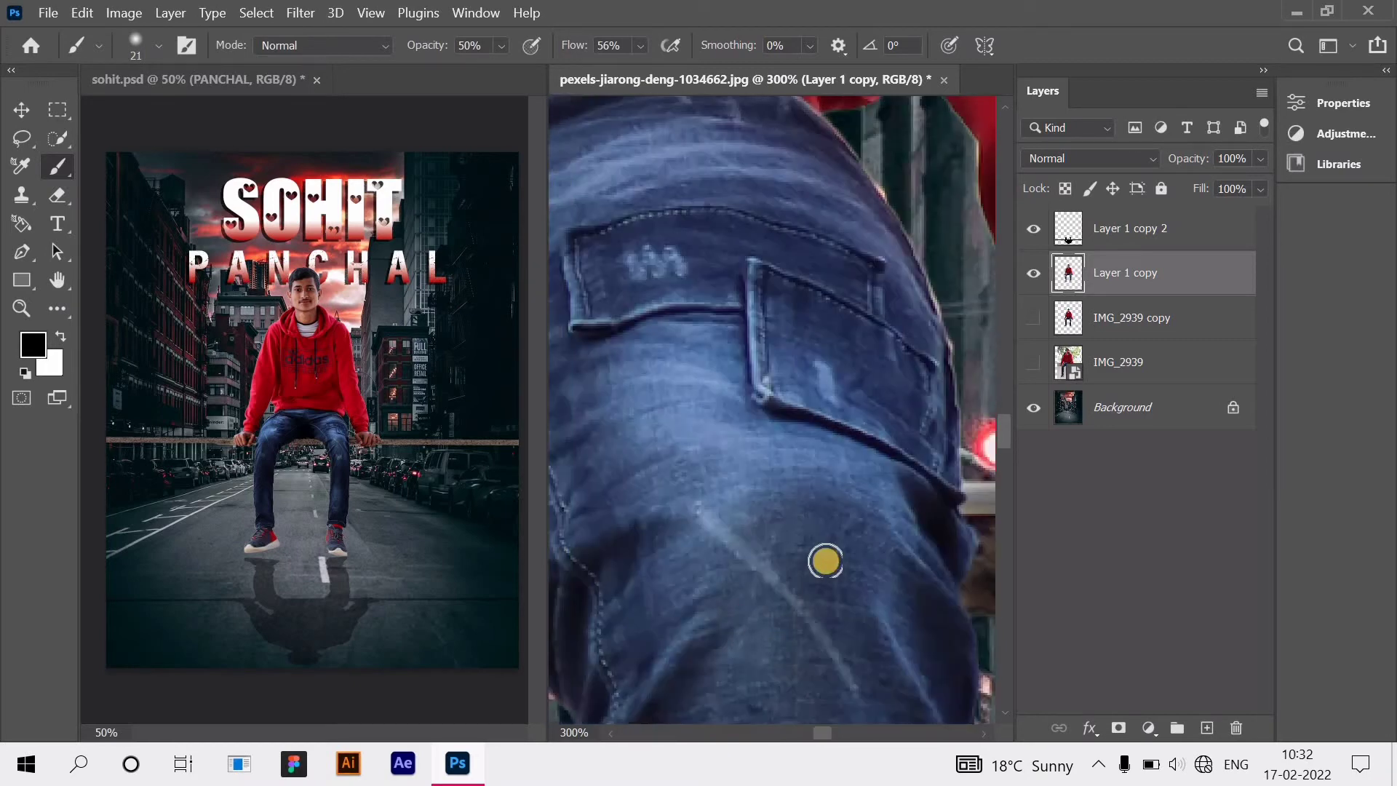
scroll(826, 561, right, 1)
mouse_move(896, 503)
mouse_down()
mouse_move(979, 510)
mouse_move(950, 495)
mouse_move(873, 499)
mouse_up()
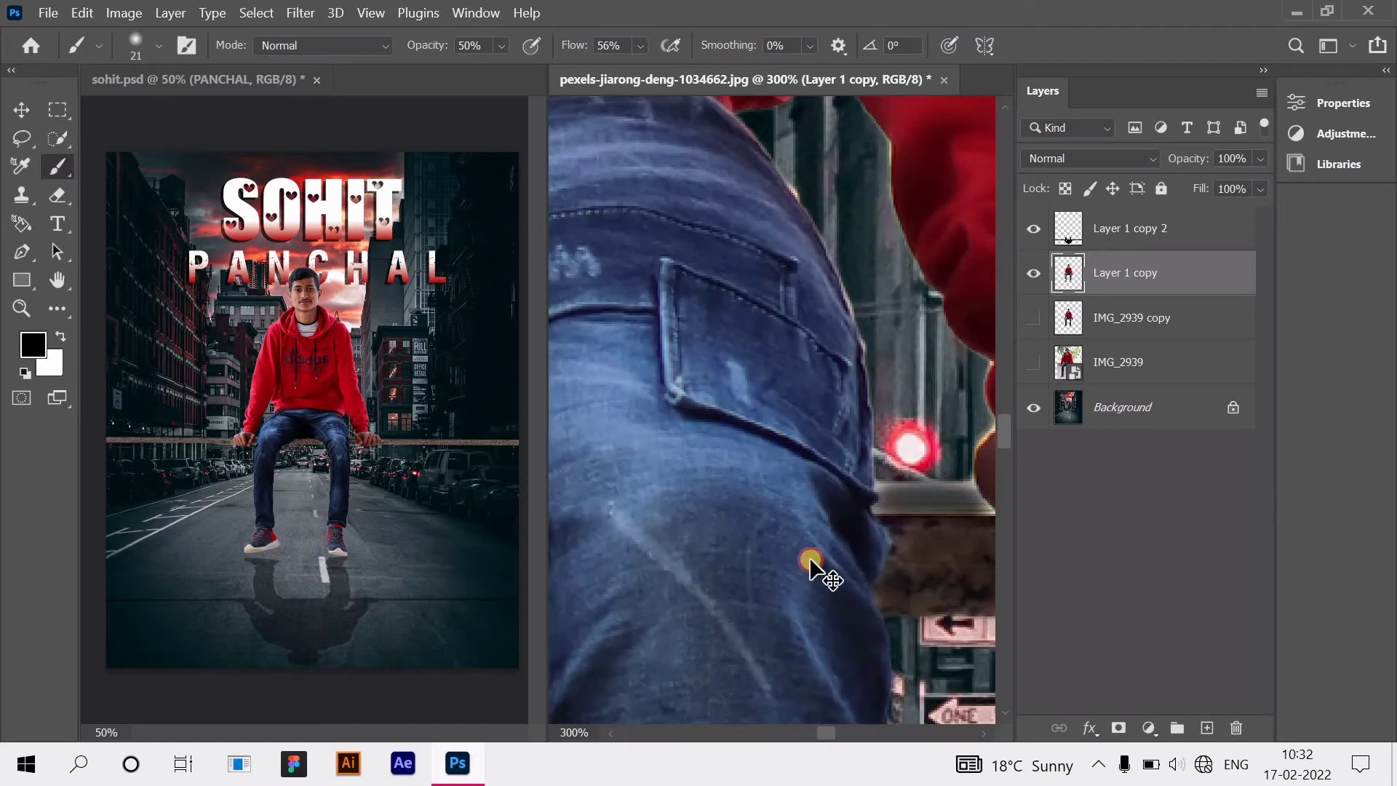
scroll(805, 587, left, 5)
mouse_move(879, 597)
mouse_down()
mouse_move(669, 589)
mouse_move(803, 586)
mouse_move(726, 535)
mouse_move(740, 530)
mouse_move(579, 540)
mouse_move(714, 541)
mouse_move(600, 526)
mouse_move(775, 563)
mouse_move(569, 575)
mouse_move(688, 600)
mouse_move(684, 587)
mouse_move(852, 593)
mouse_up()
scroll(851, 593, left, 4)
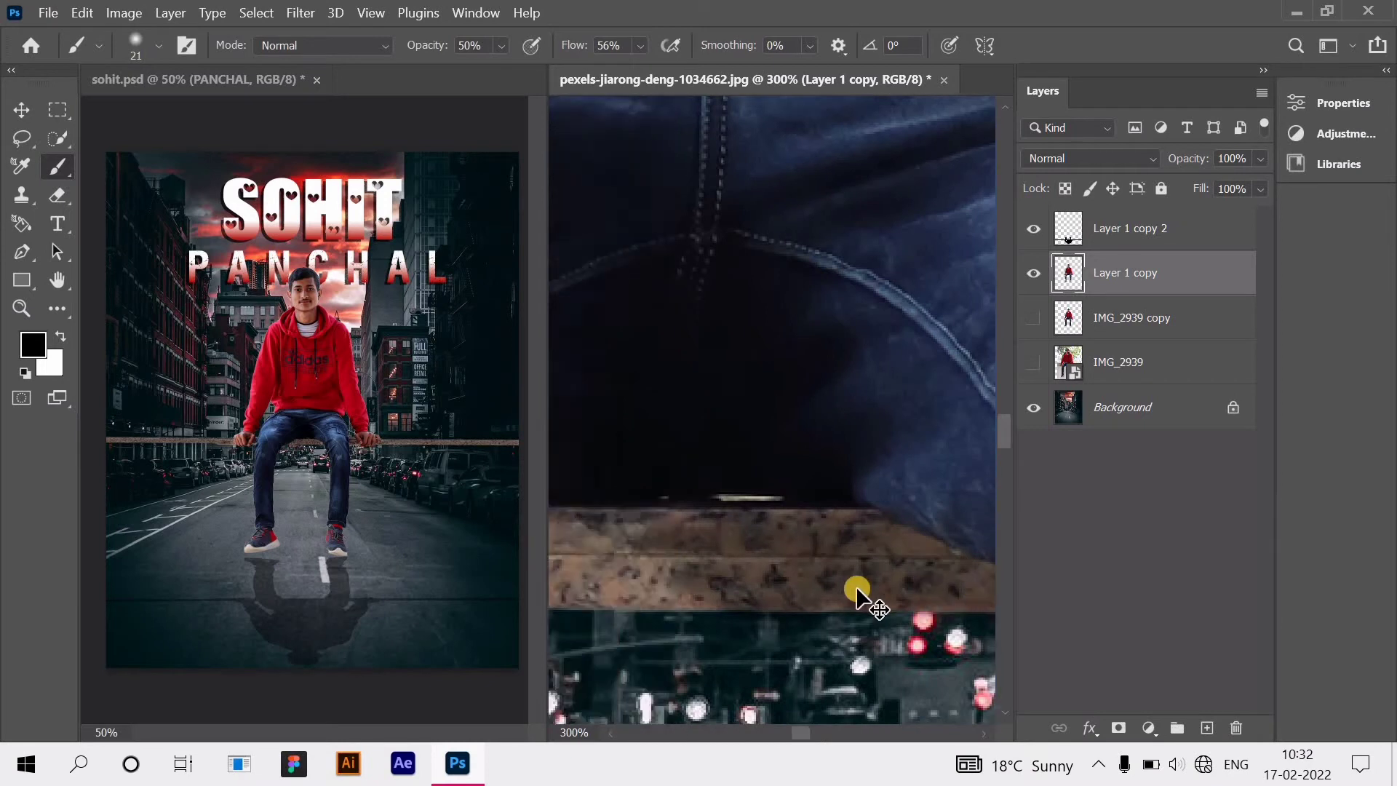
mouse_move(866, 546)
mouse_down()
mouse_move(652, 533)
mouse_move(649, 521)
mouse_move(595, 590)
mouse_move(757, 574)
mouse_move(798, 543)
mouse_move(963, 526)
mouse_move(876, 539)
mouse_up()
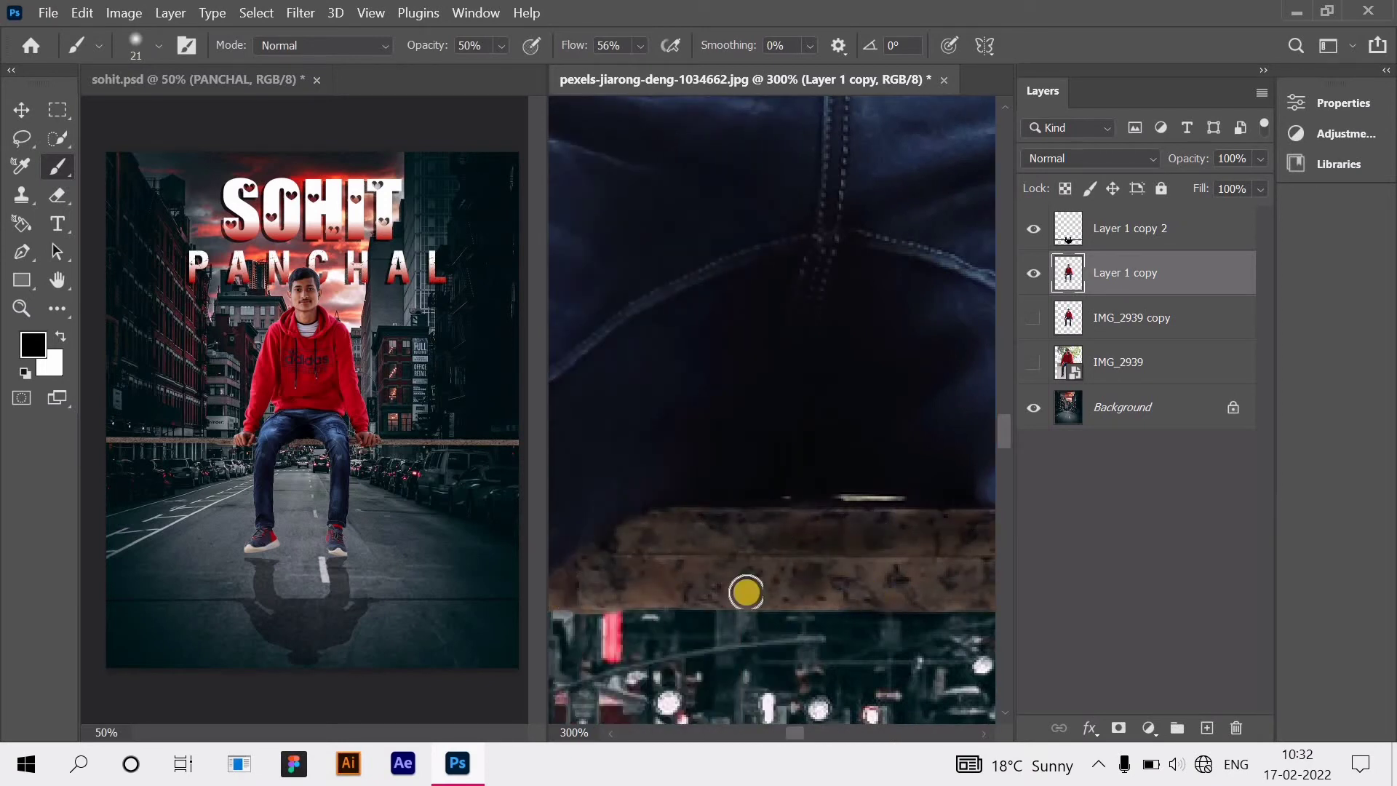
Step: Shade the ledge next to the clenched fist
scroll(749, 590, left, 3)
scroll(717, 594, left, 3)
scroll(717, 594, left, 6)
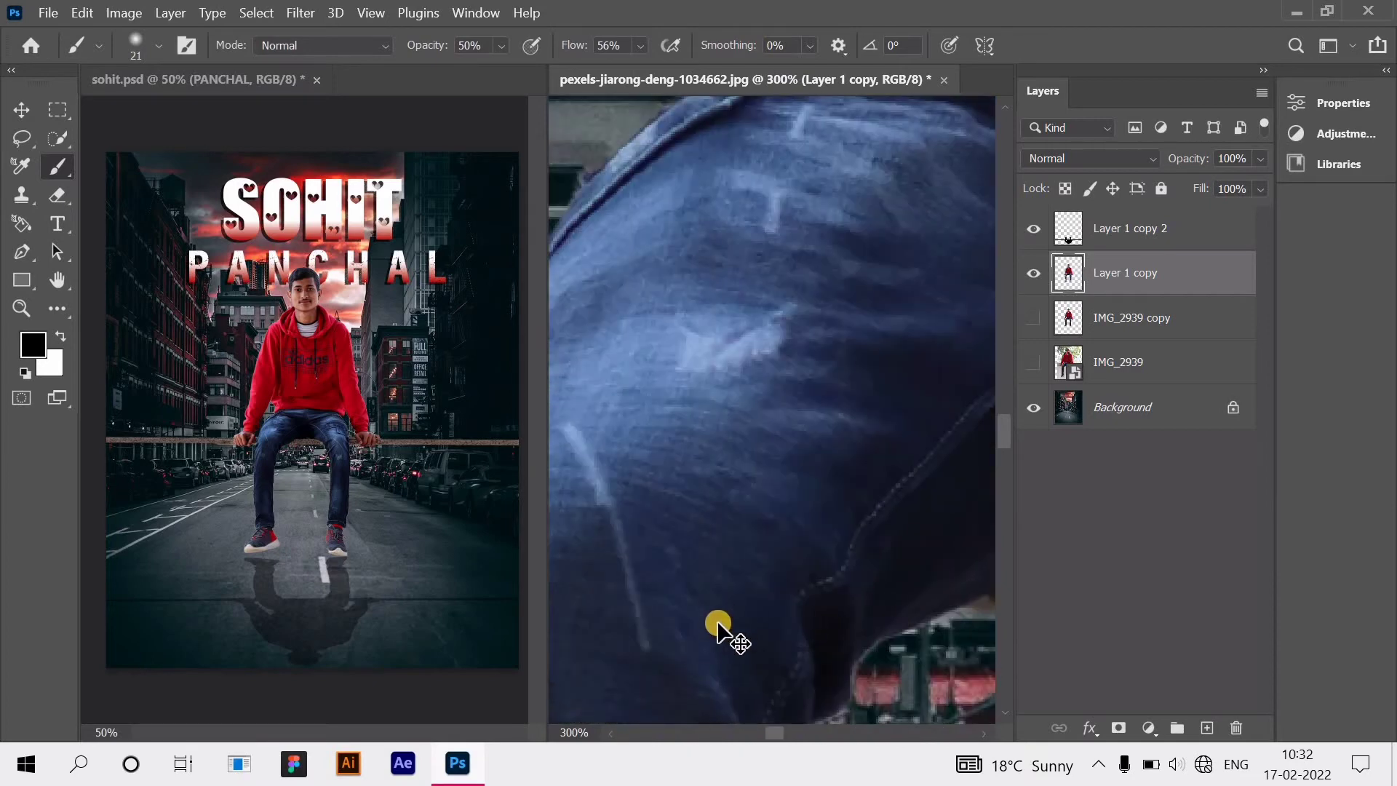
mouse_move(780, 568)
mouse_down()
mouse_move(745, 610)
mouse_move(796, 591)
mouse_move(811, 566)
mouse_move(737, 608)
mouse_move(770, 482)
mouse_move(790, 599)
mouse_move(627, 589)
mouse_move(755, 571)
mouse_move(640, 529)
mouse_move(716, 488)
mouse_move(754, 526)
mouse_up()
scroll(757, 592, left, 5)
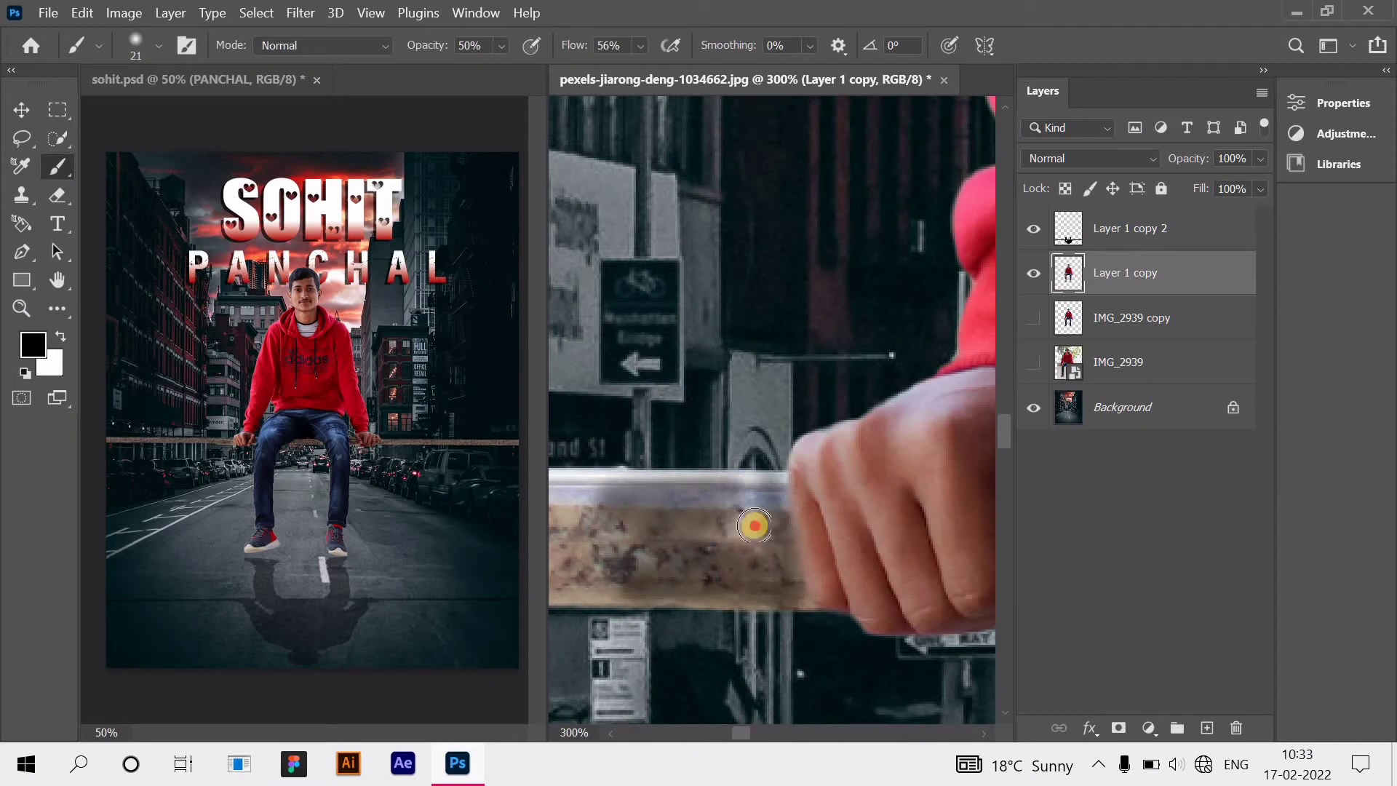
Step: Enlarge the brush to 34 px and smooth out the dark blotches on the plank
click(154, 46)
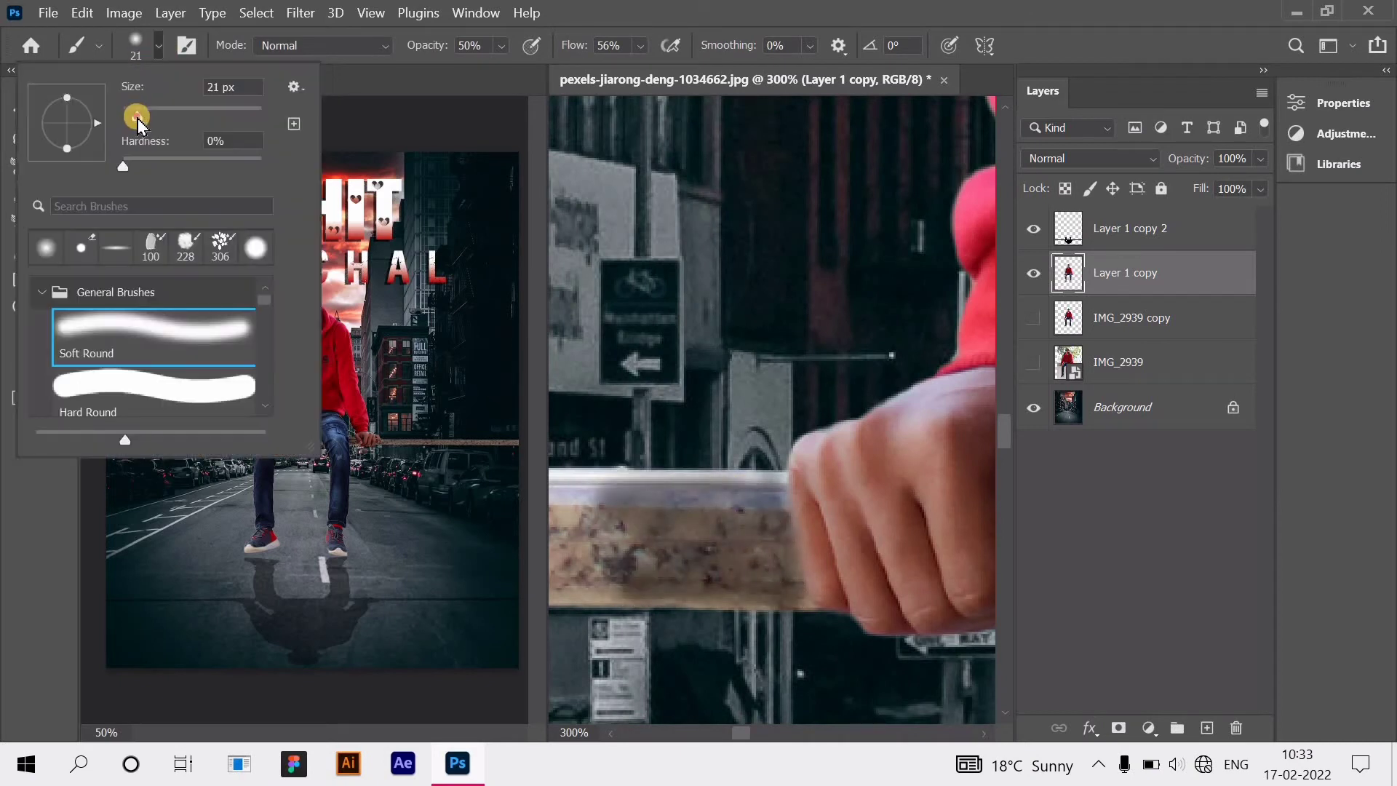
drag(138, 120, 144, 120)
click(673, 545)
scroll(737, 554, left, 1)
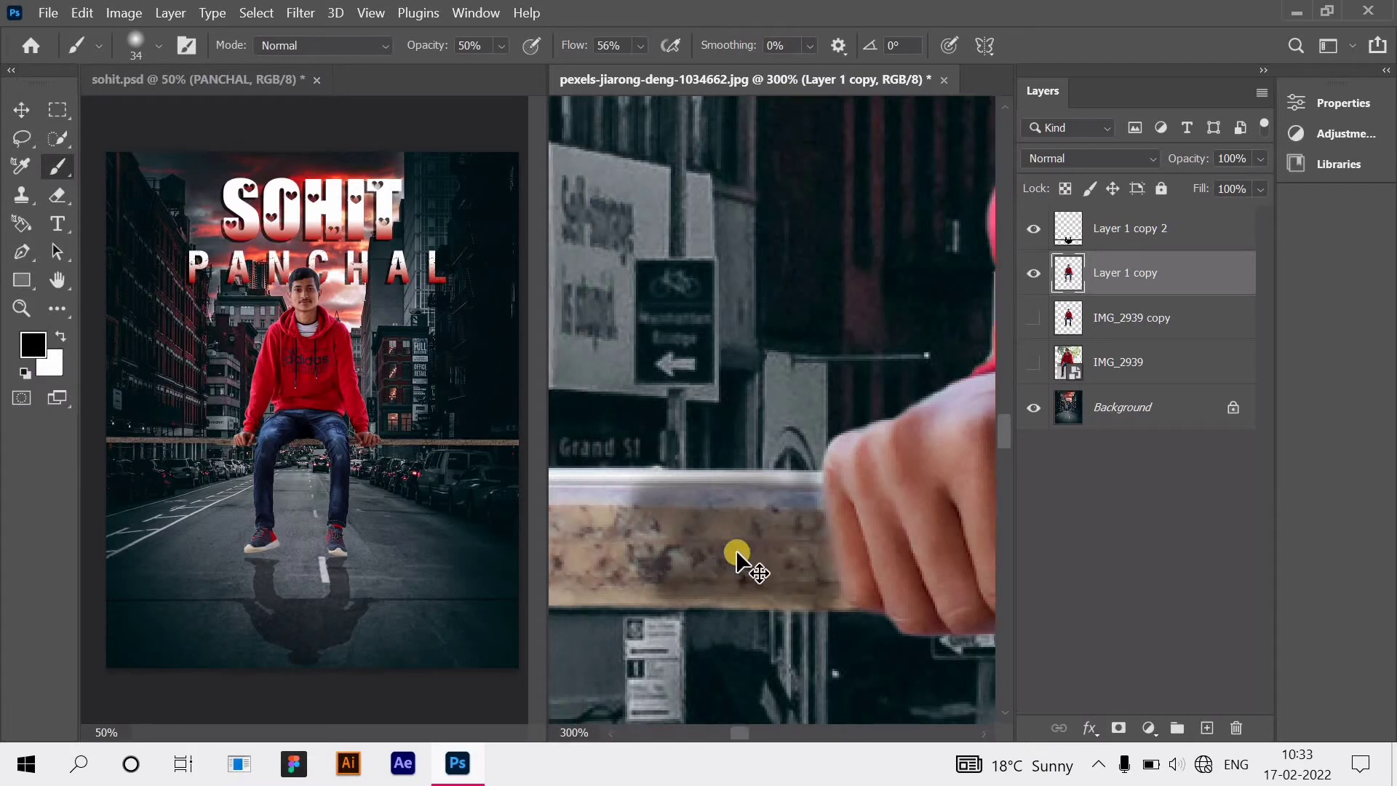
scroll(737, 554, left, 4)
mouse_move(819, 564)
mouse_down()
mouse_move(732, 480)
mouse_move(612, 468)
mouse_move(582, 539)
mouse_up()
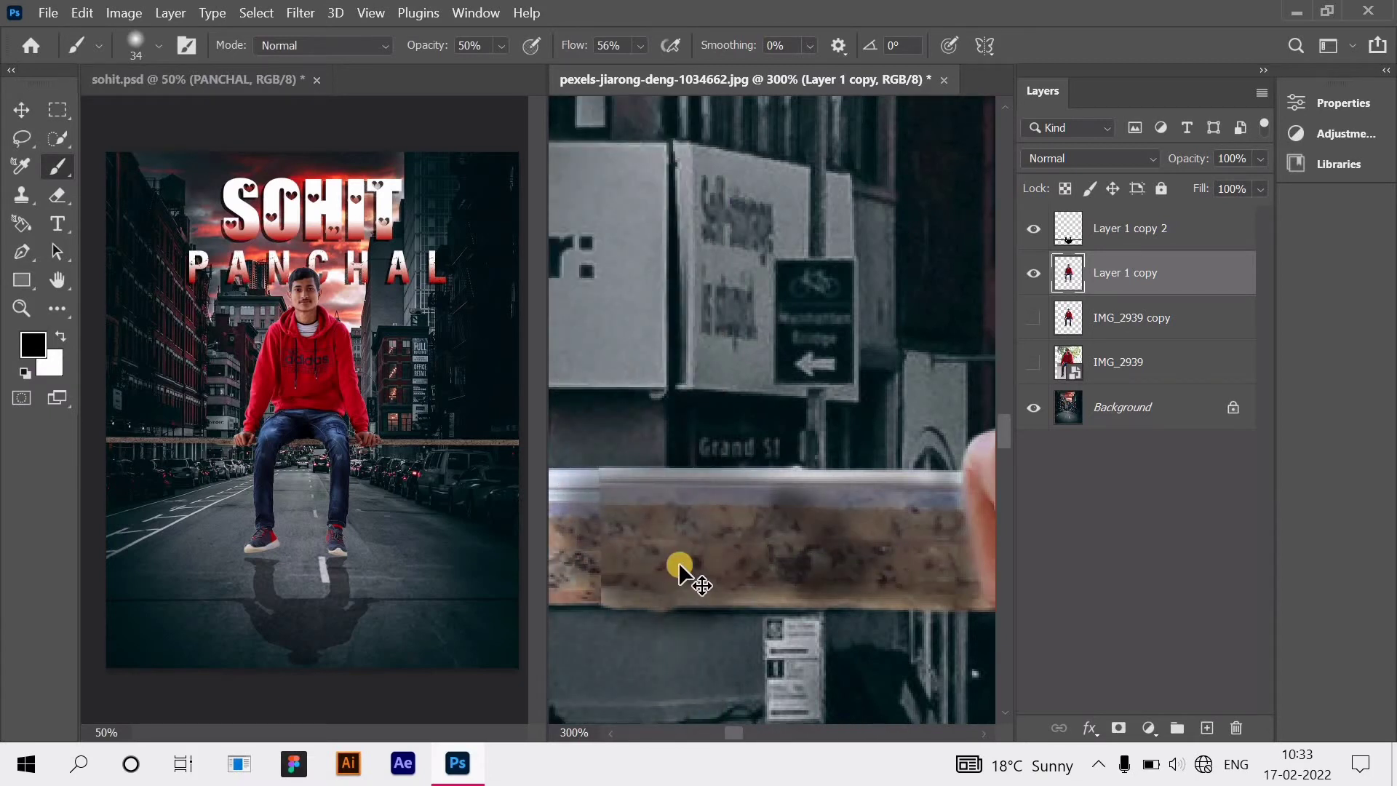
Step: Darken the top edge of the stone ledge all the way to its far right end
scroll(680, 571, left, 6)
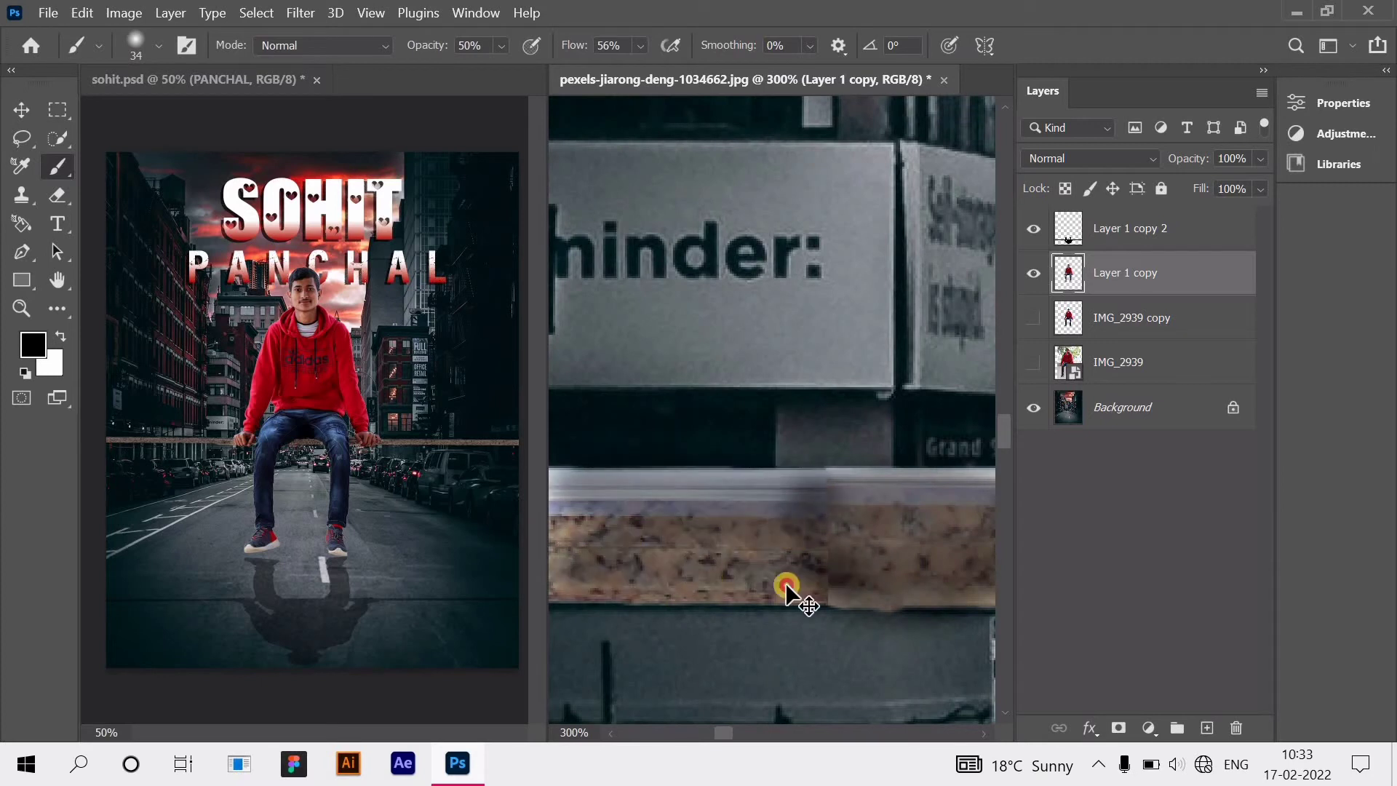
scroll(829, 575, left, 7)
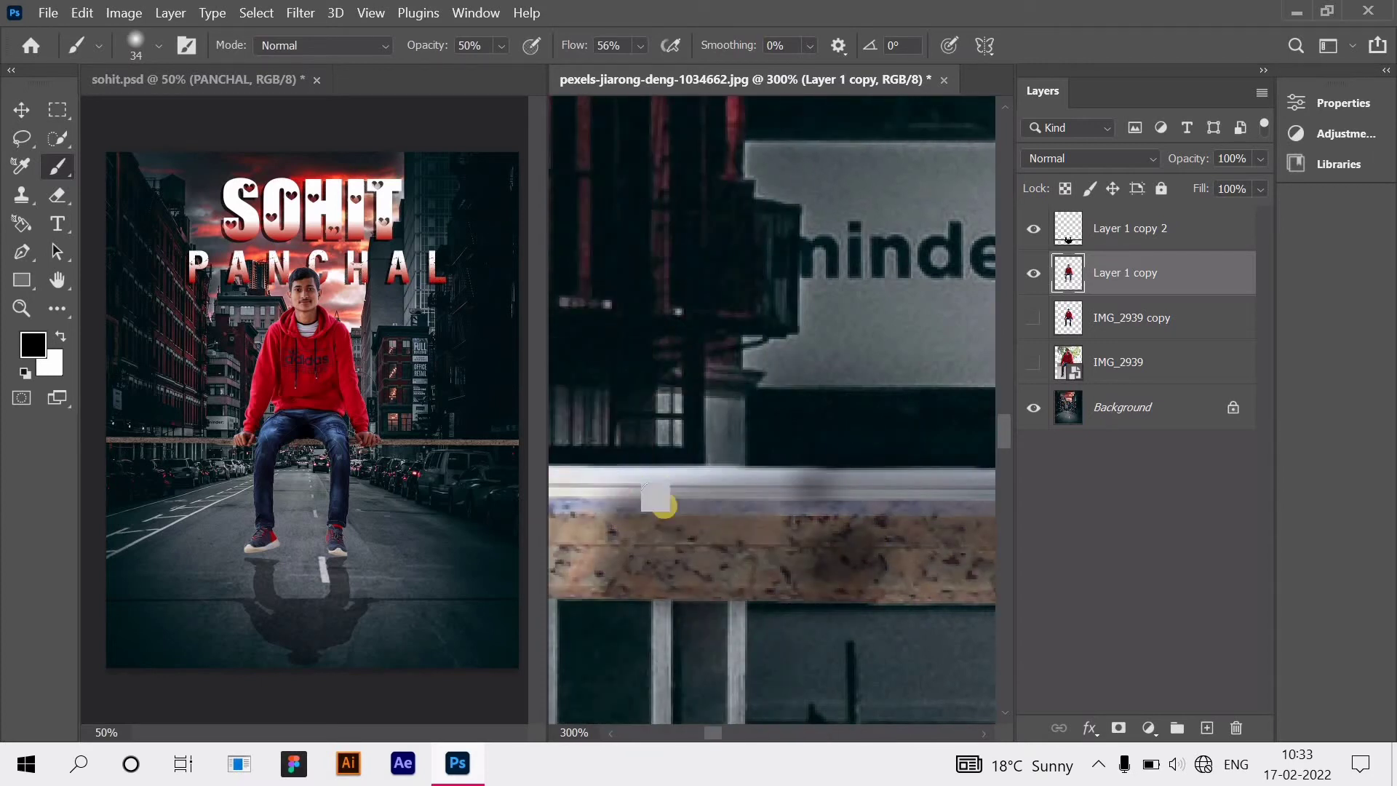
scroll(655, 501, left, 3)
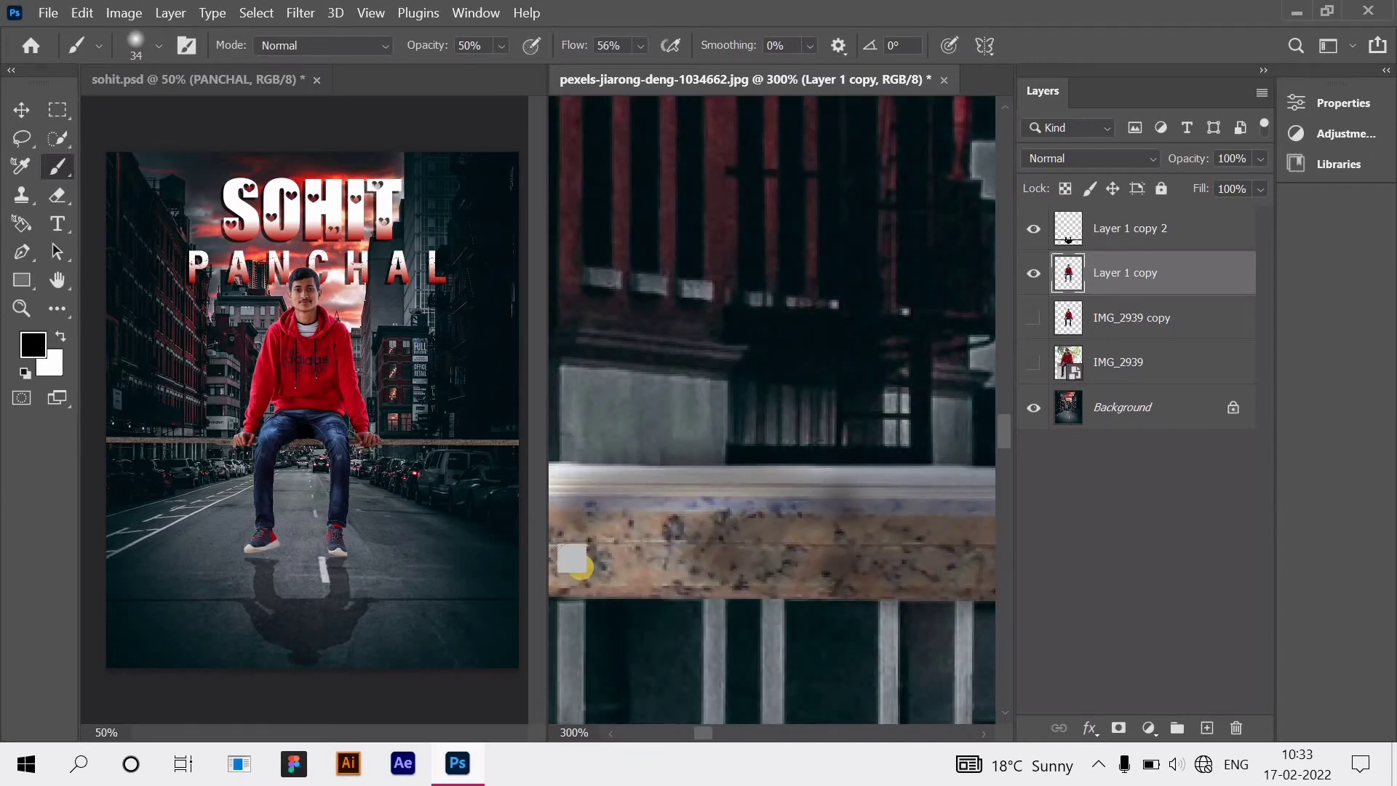
scroll(790, 557, left, 3)
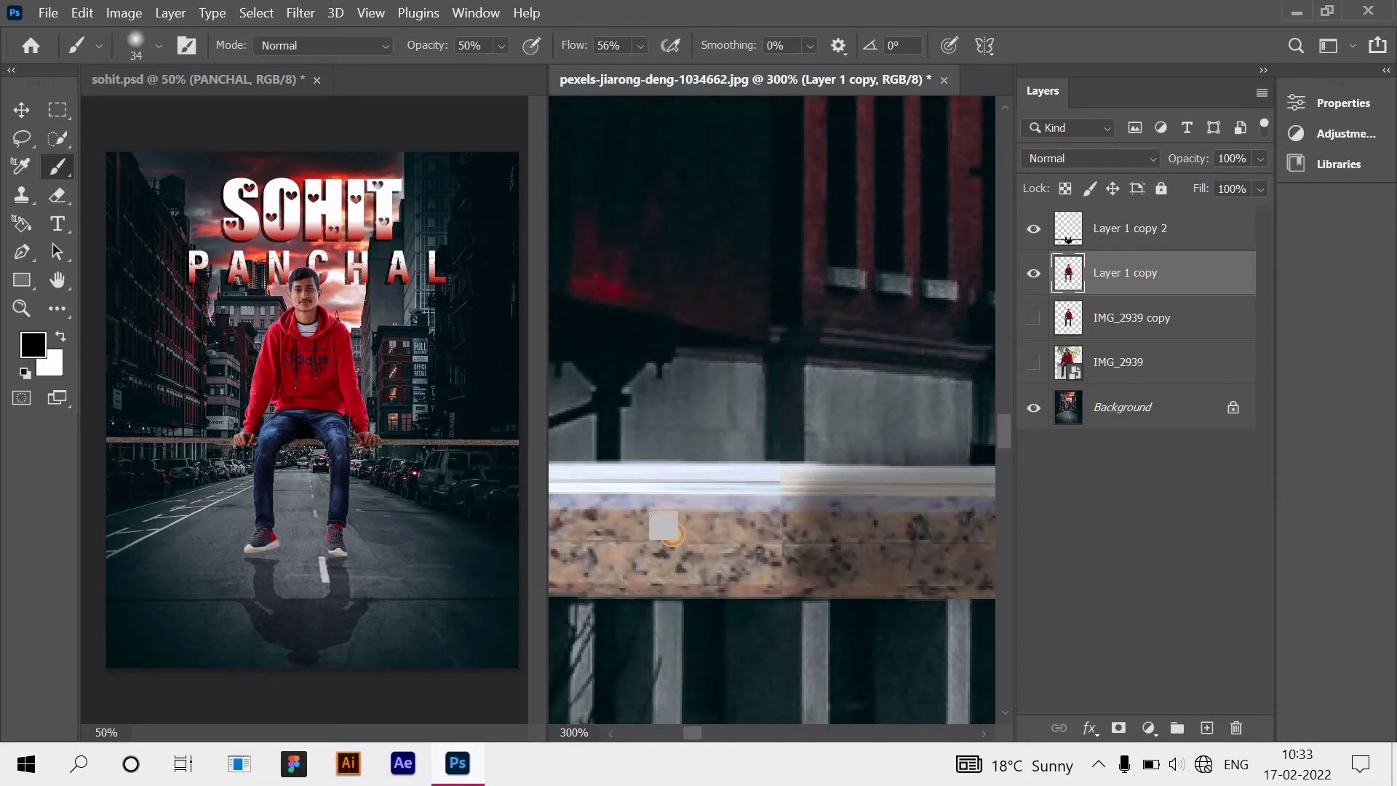
scroll(750, 576, left, 3)
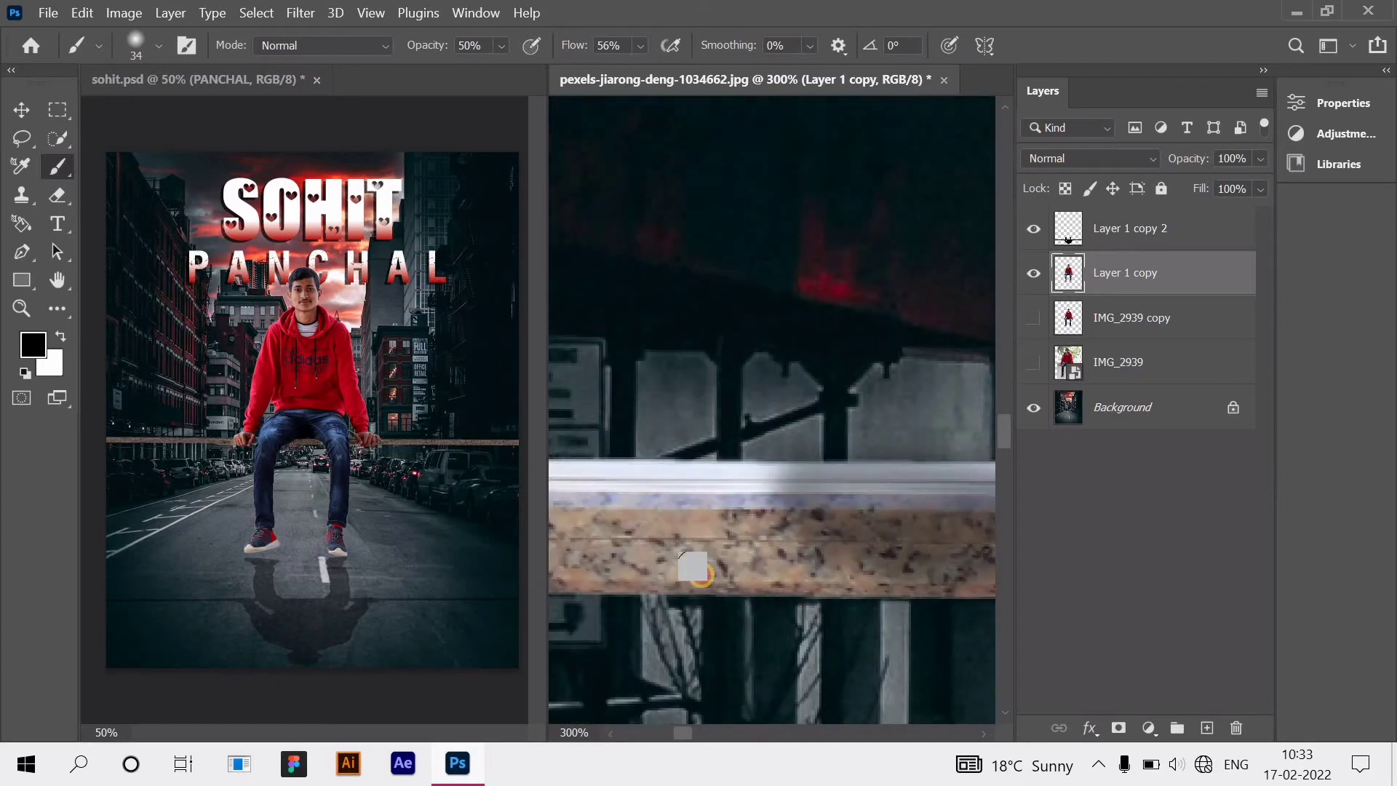
scroll(715, 556, left, 3)
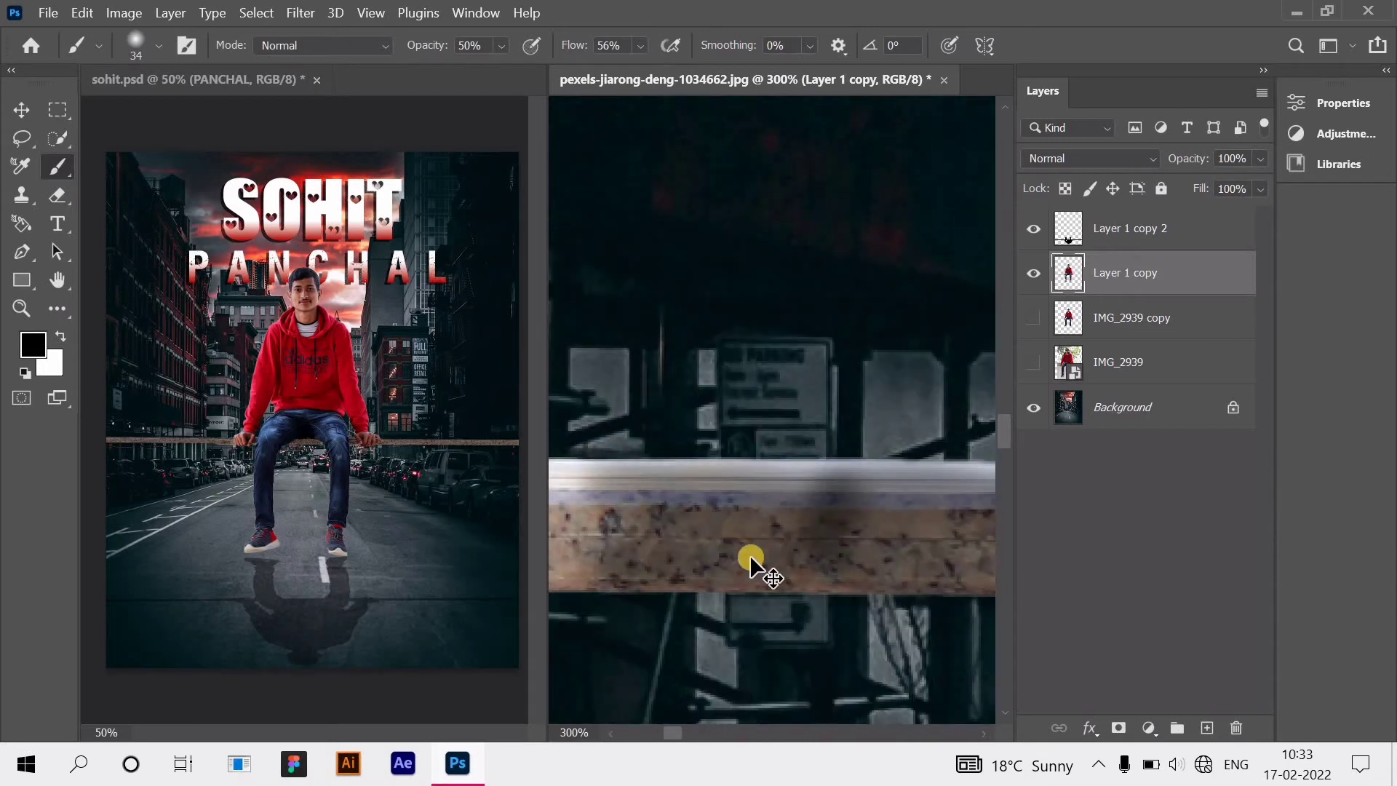
scroll(757, 566, left, 3)
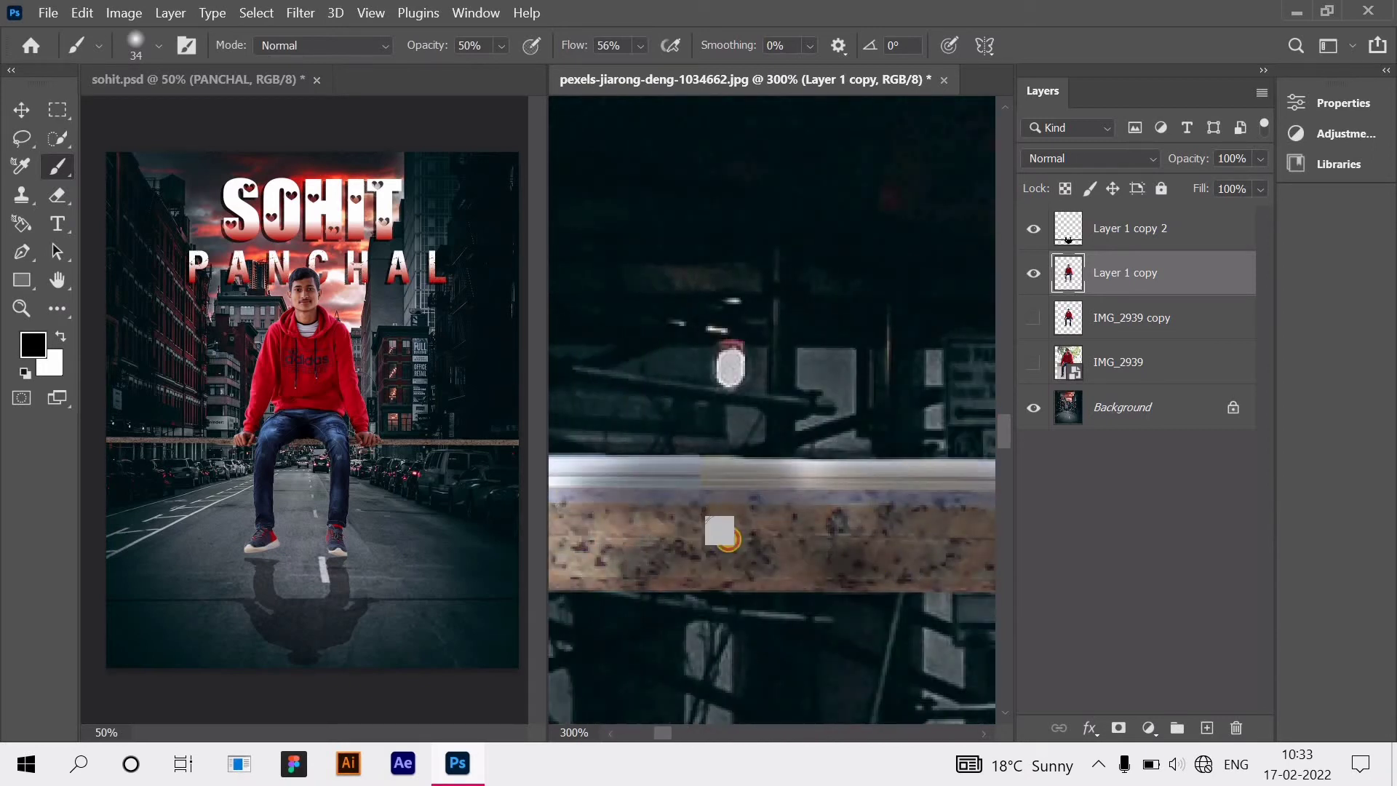
scroll(752, 552, left, 3)
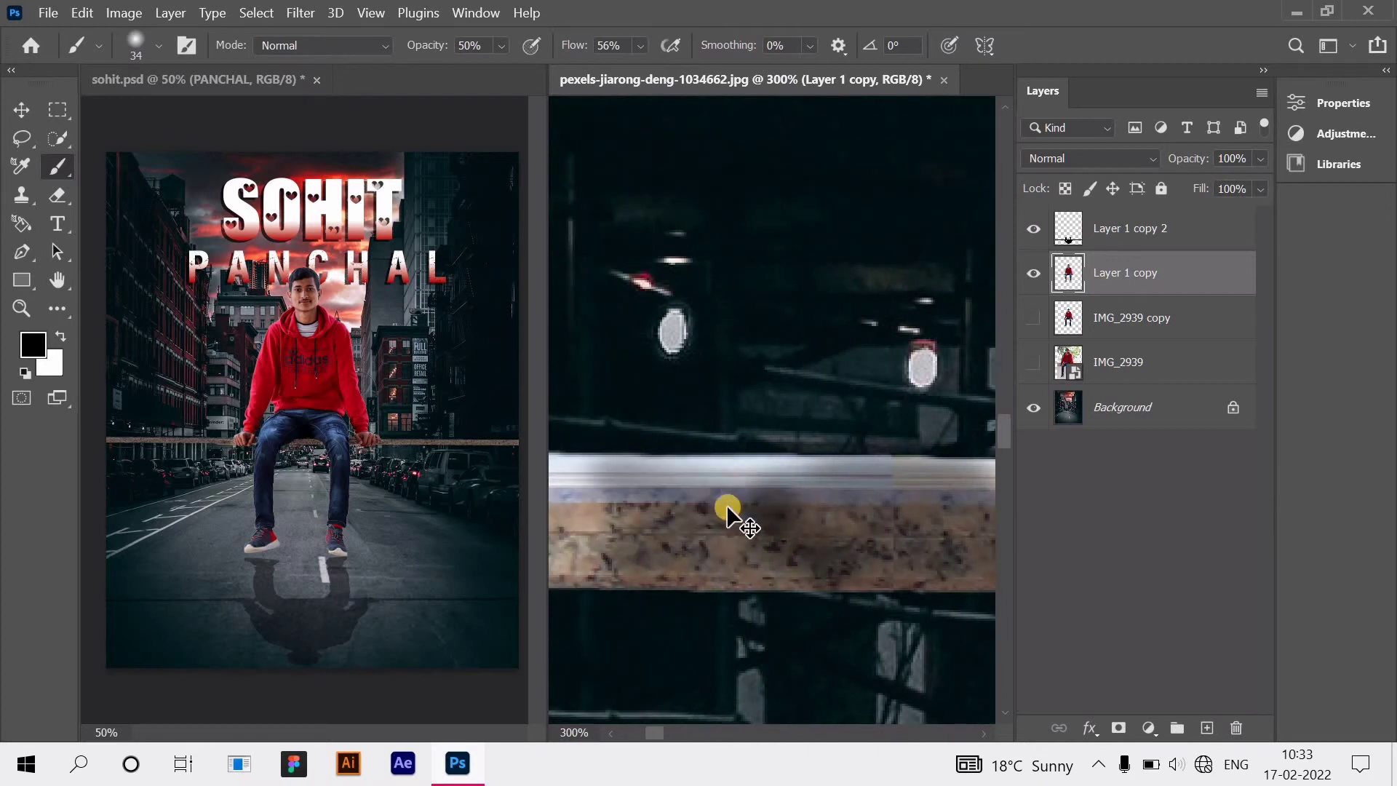
scroll(827, 570, left, 3)
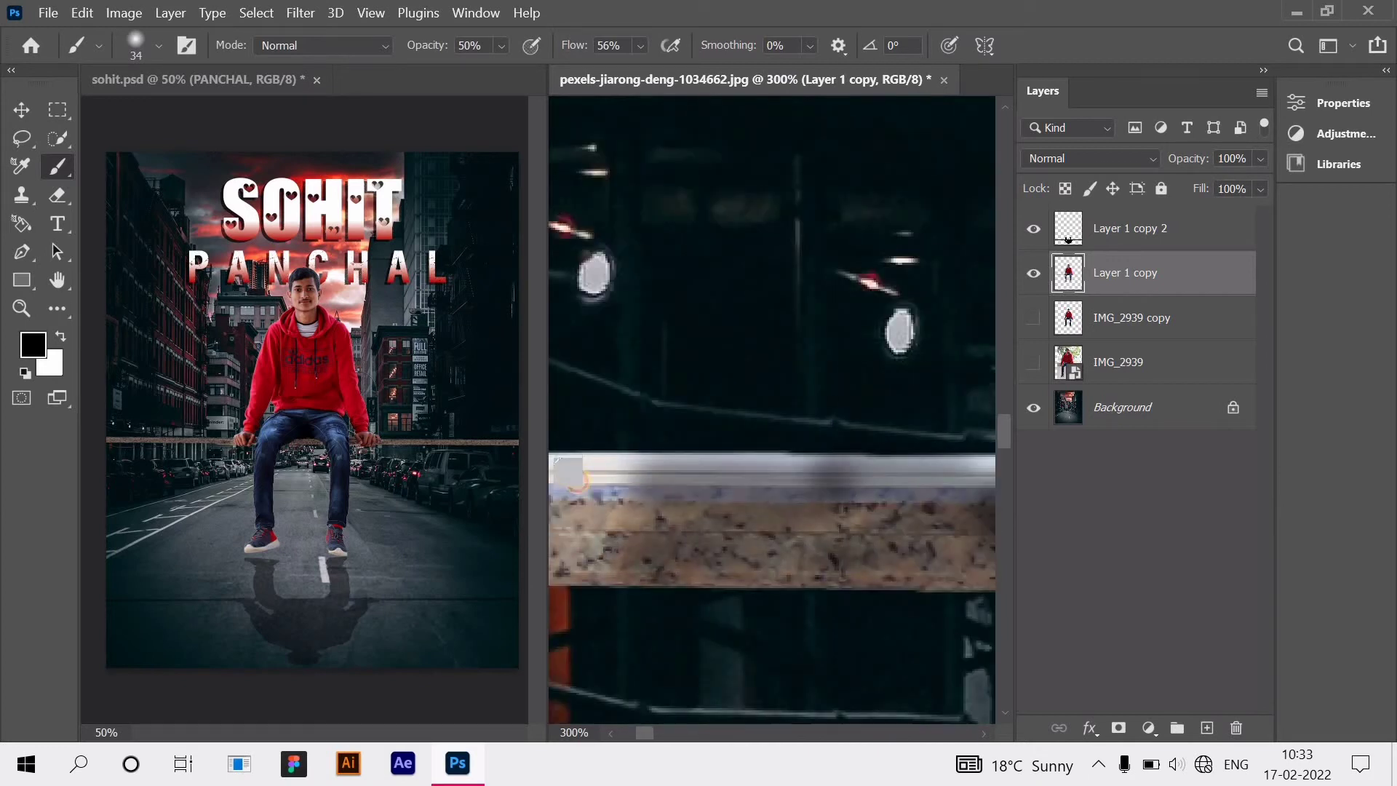
scroll(801, 568, left, 3)
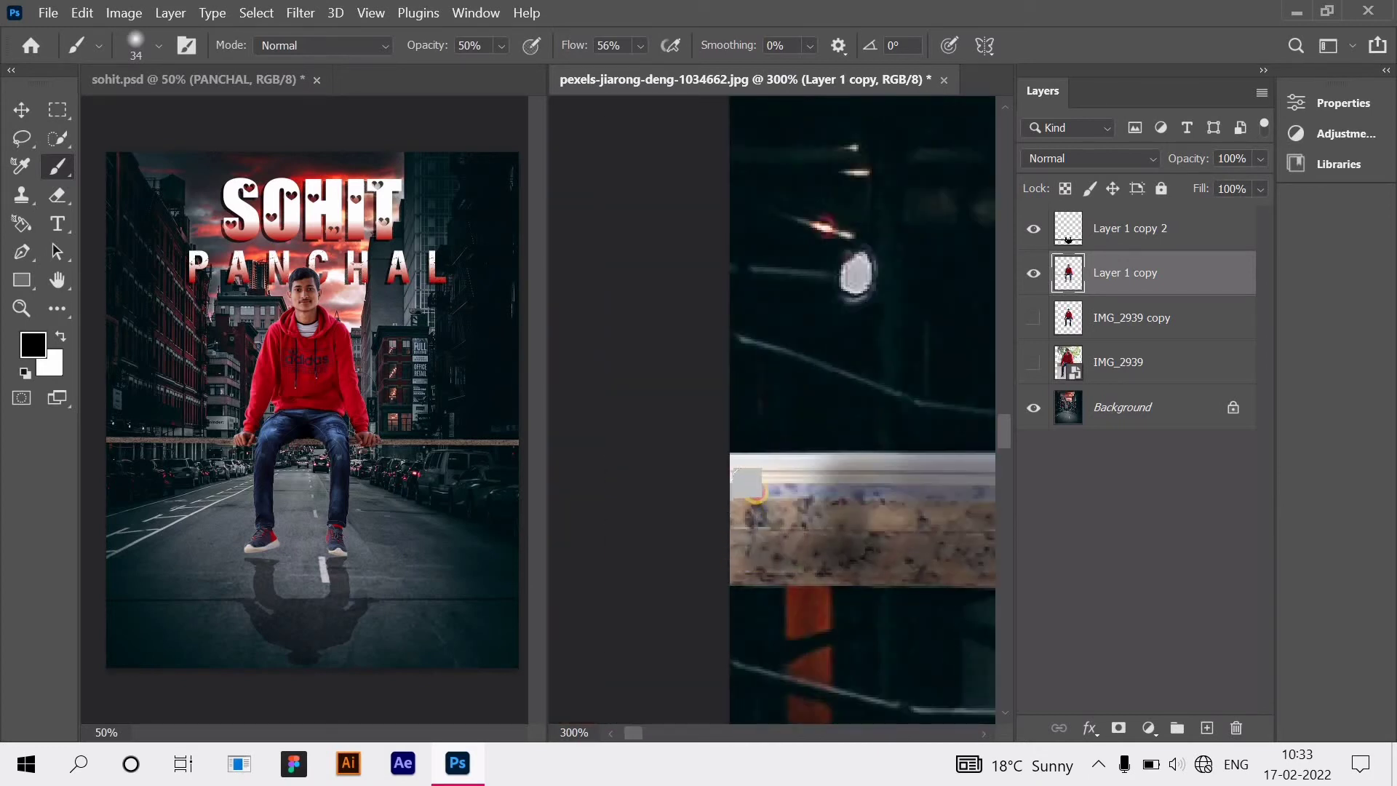
scroll(800, 503, down, 6)
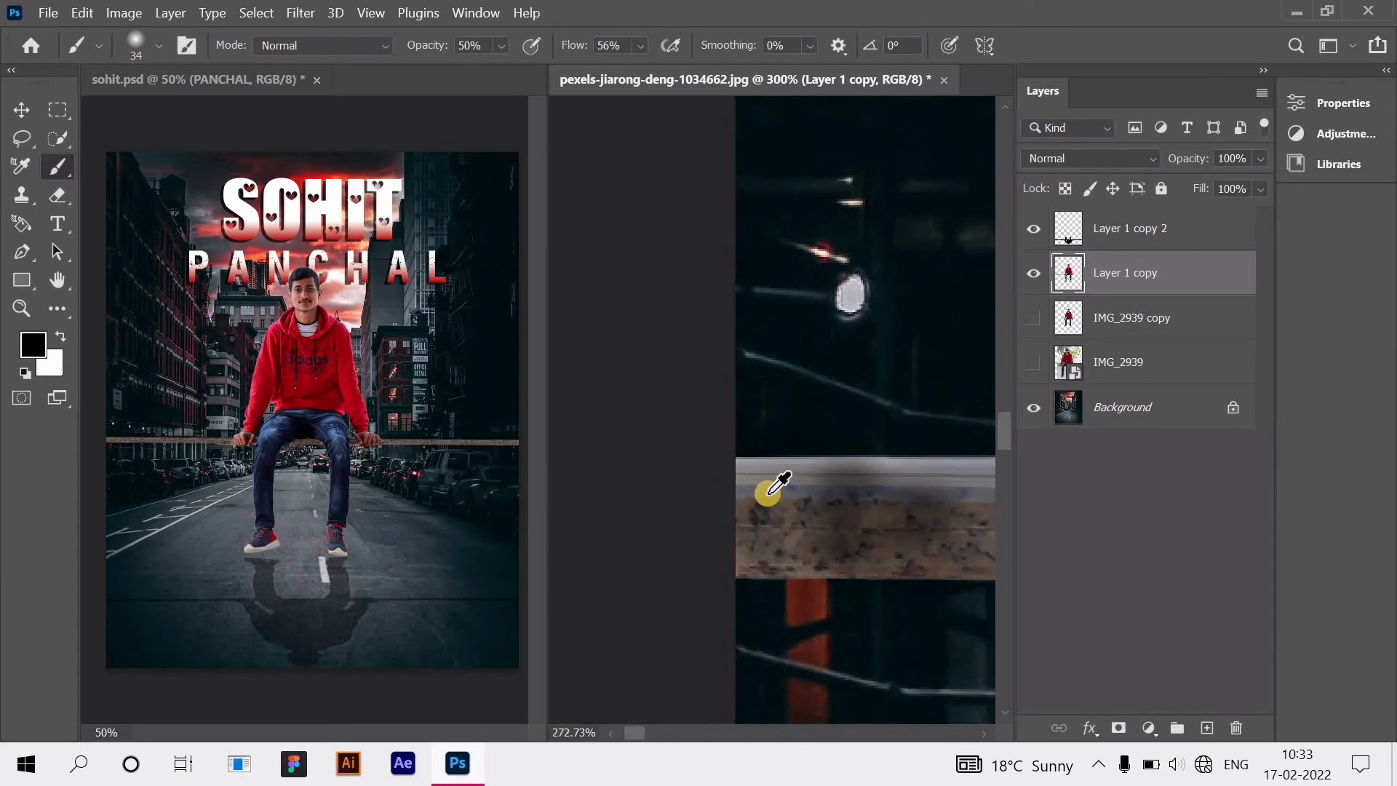
scroll(699, 481, down, 8)
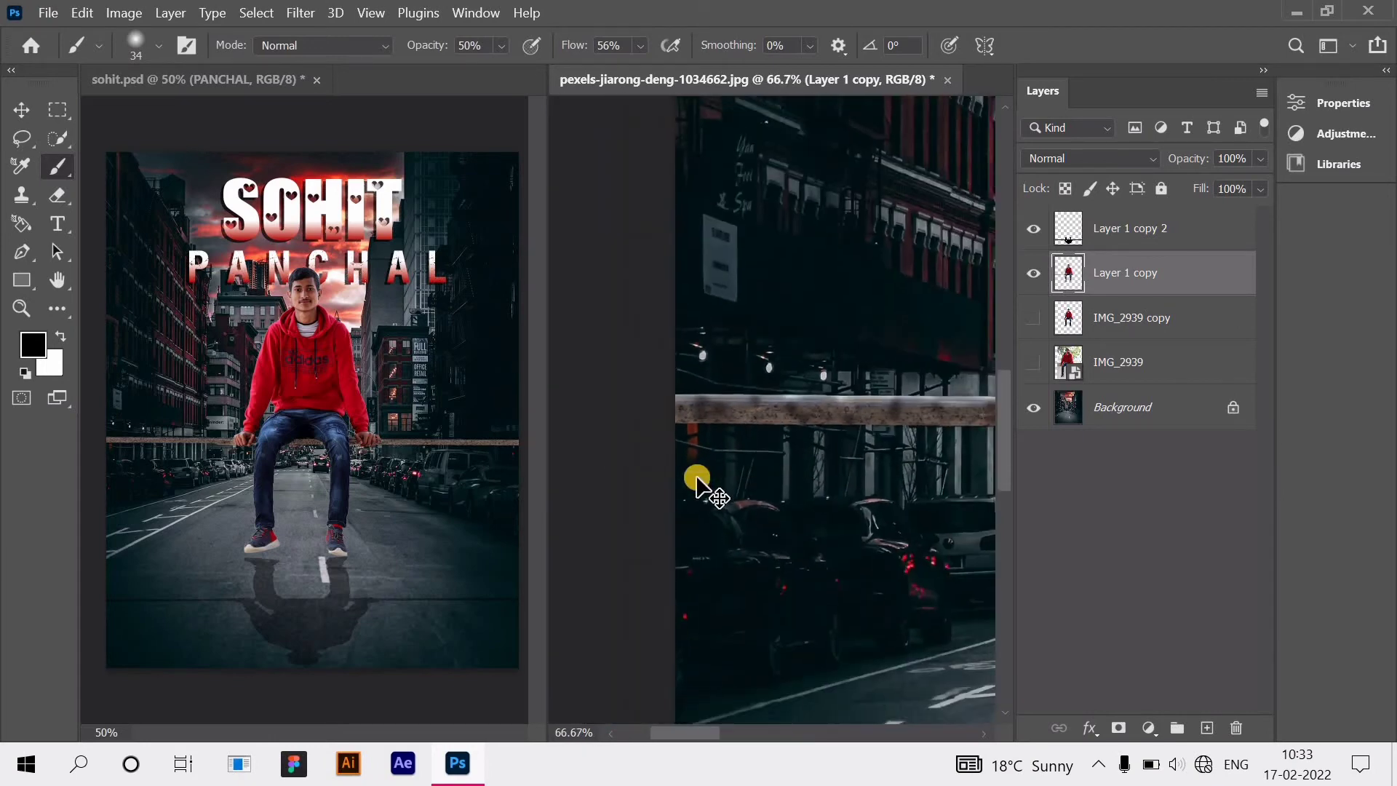
scroll(757, 436, right, 3)
scroll(742, 465, right, 5)
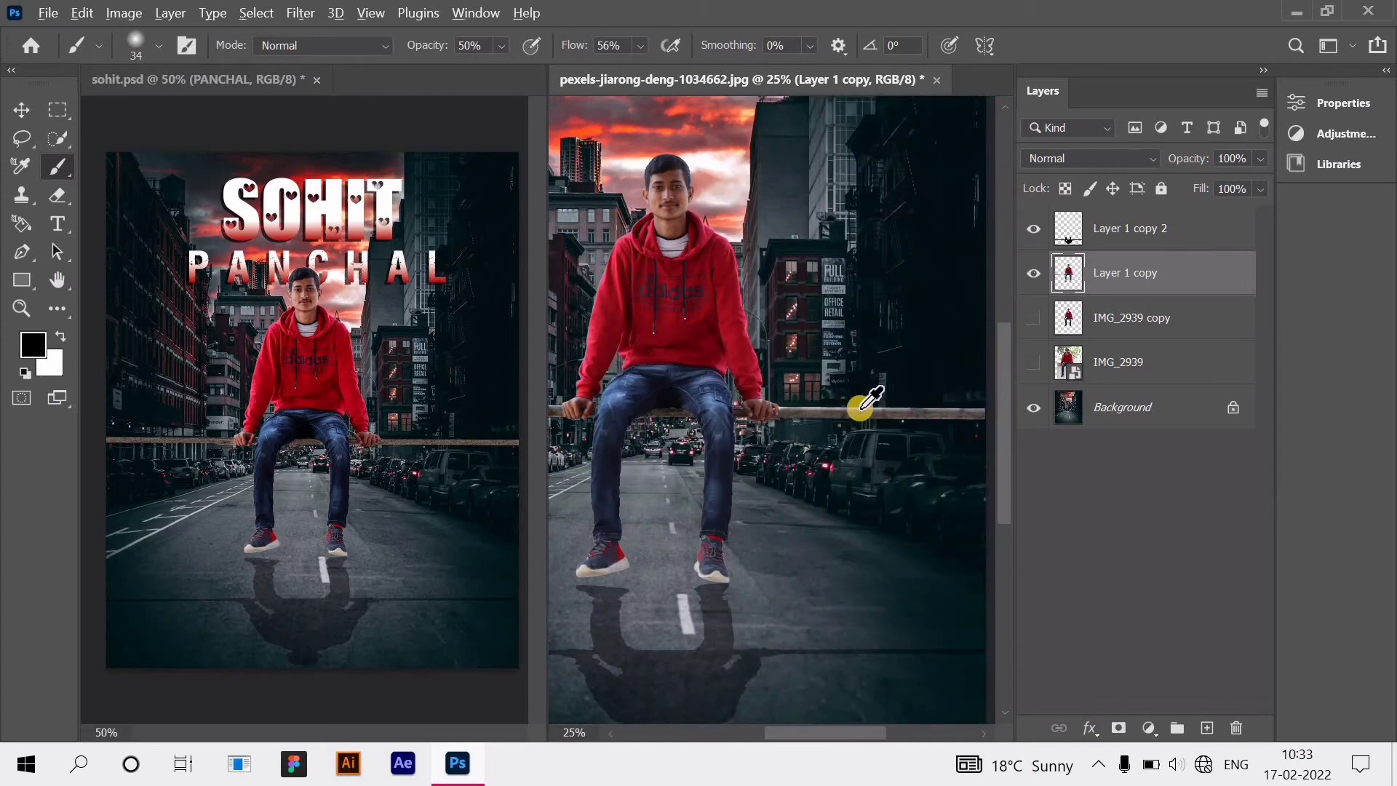
scroll(860, 405, up, 6)
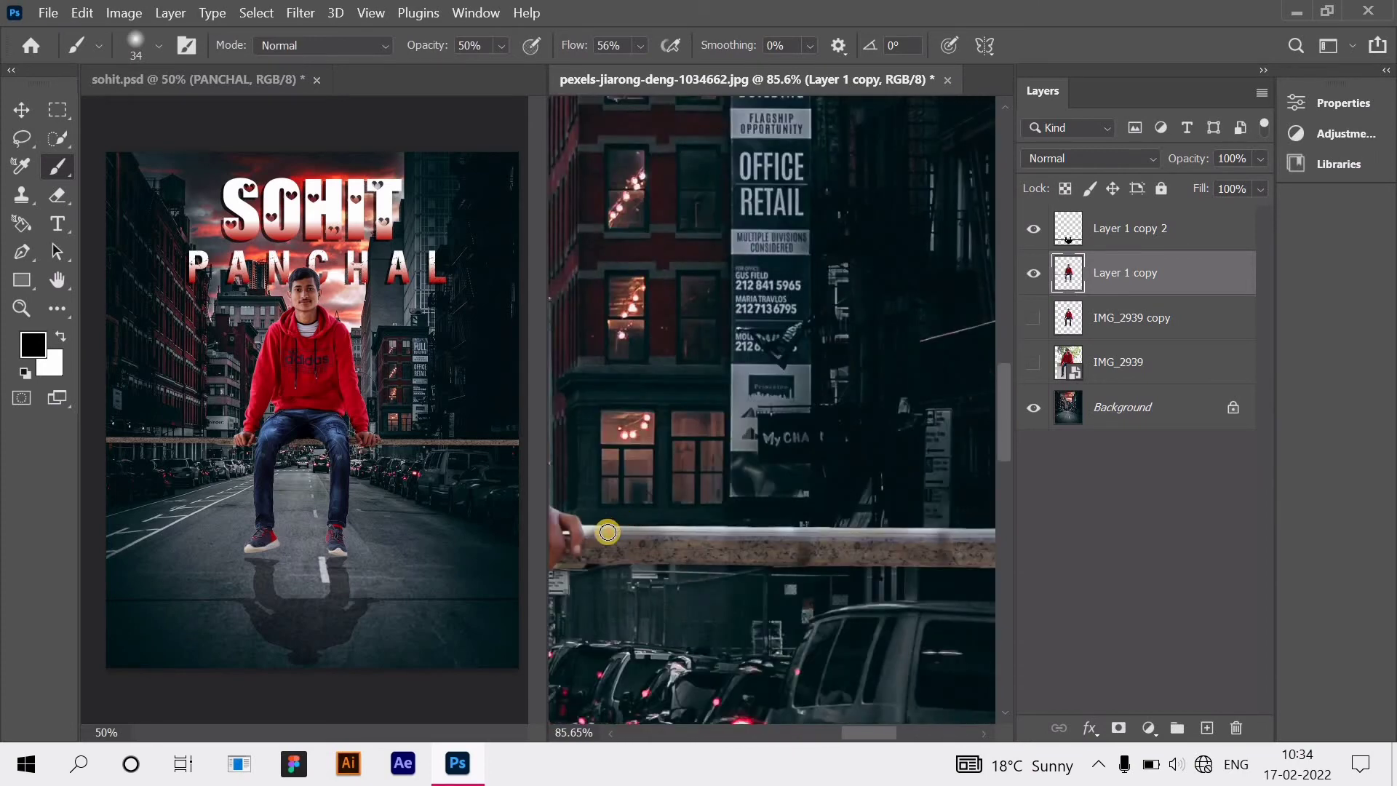
mouse_move(625, 532)
mouse_down()
mouse_move(758, 535)
mouse_move(700, 531)
mouse_up()
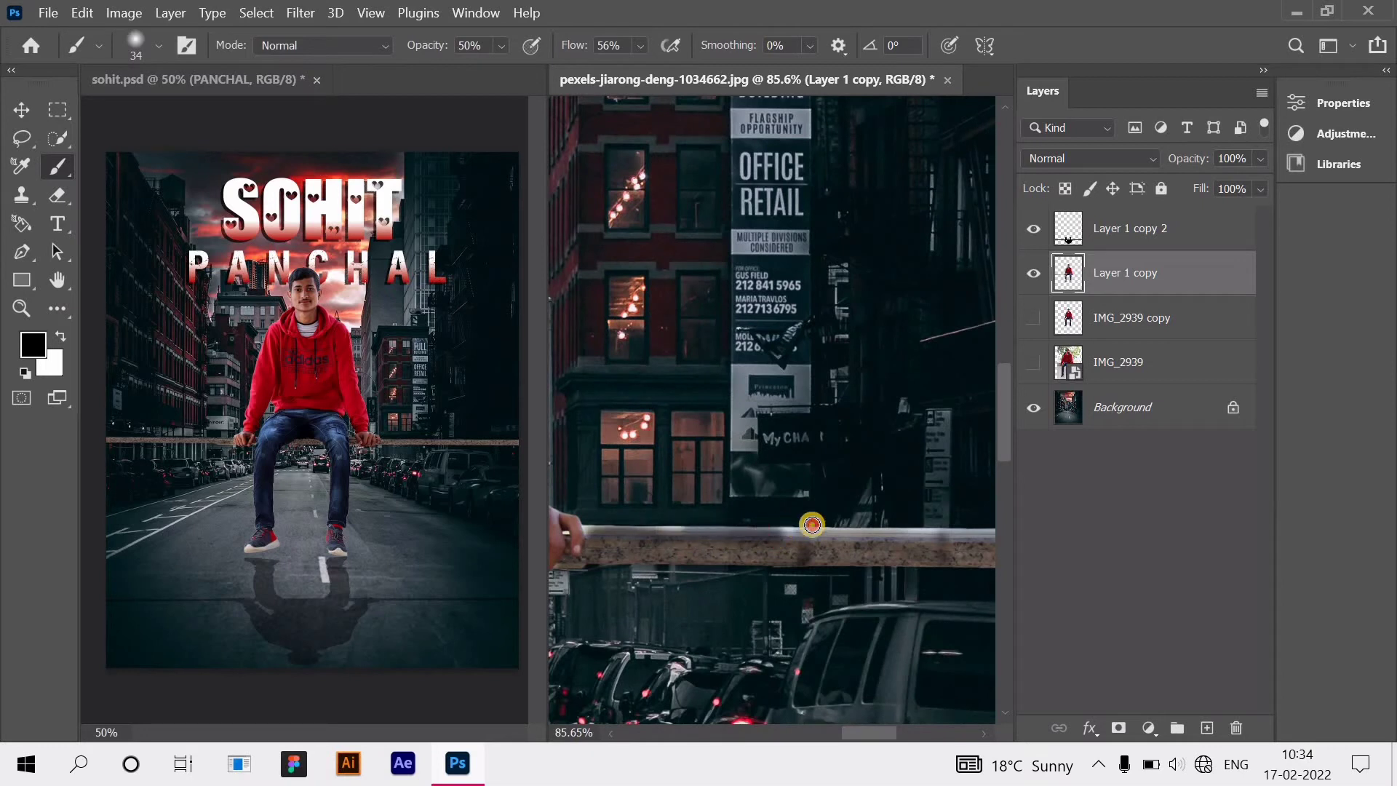
mouse_move(812, 524)
mouse_down()
mouse_move(909, 529)
mouse_move(768, 528)
mouse_move(948, 526)
mouse_up()
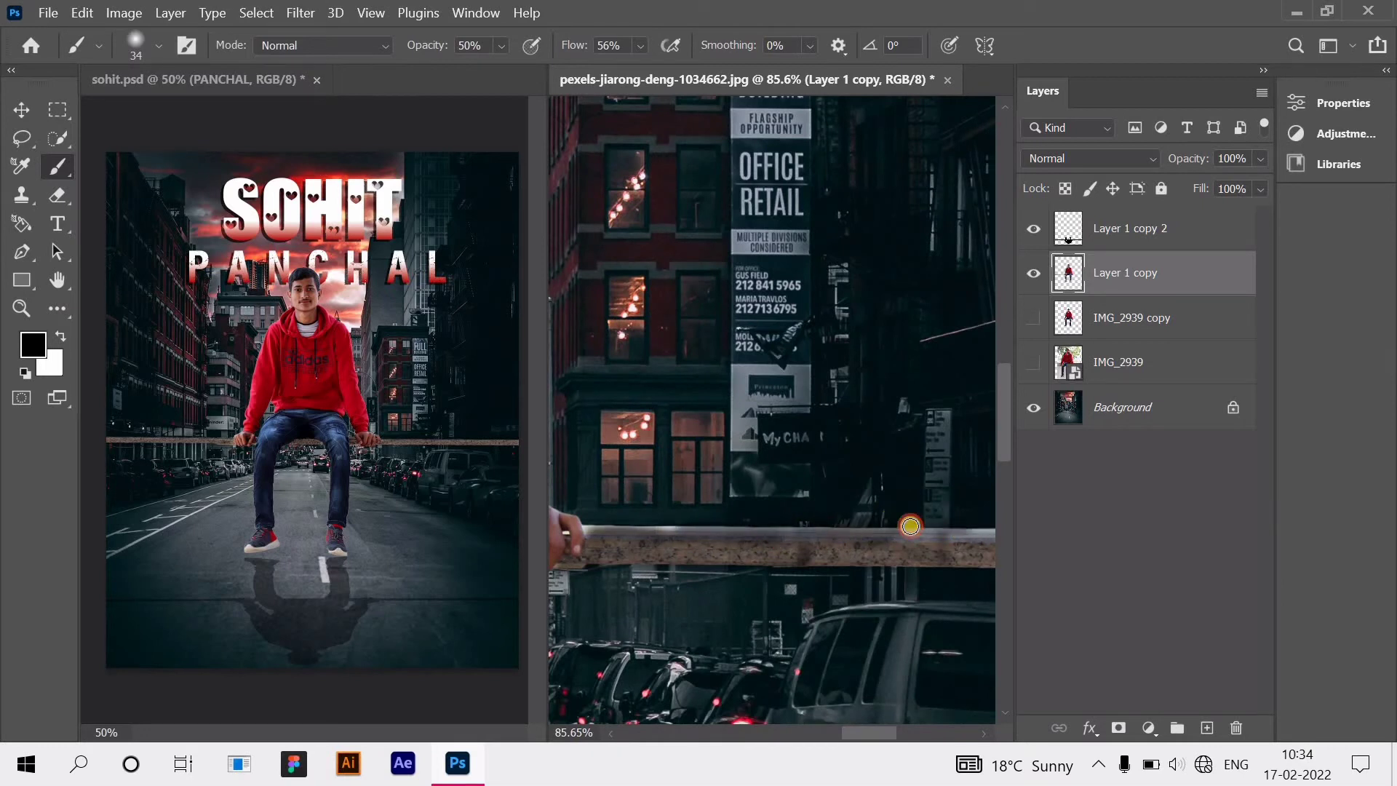
scroll(812, 522, right, 5)
mouse_move(761, 531)
mouse_down()
mouse_move(986, 534)
mouse_move(829, 538)
mouse_move(936, 545)
mouse_move(862, 537)
mouse_up()
scroll(914, 540, right, 5)
Step: Zoom out to fit the whole canvas at 16.7% and deselect the current layer
key(ctrl+minus)
key(ctrl+minus)
key(ctrl+minus)
key(ctrl+minus)
key(ctrl+minus)
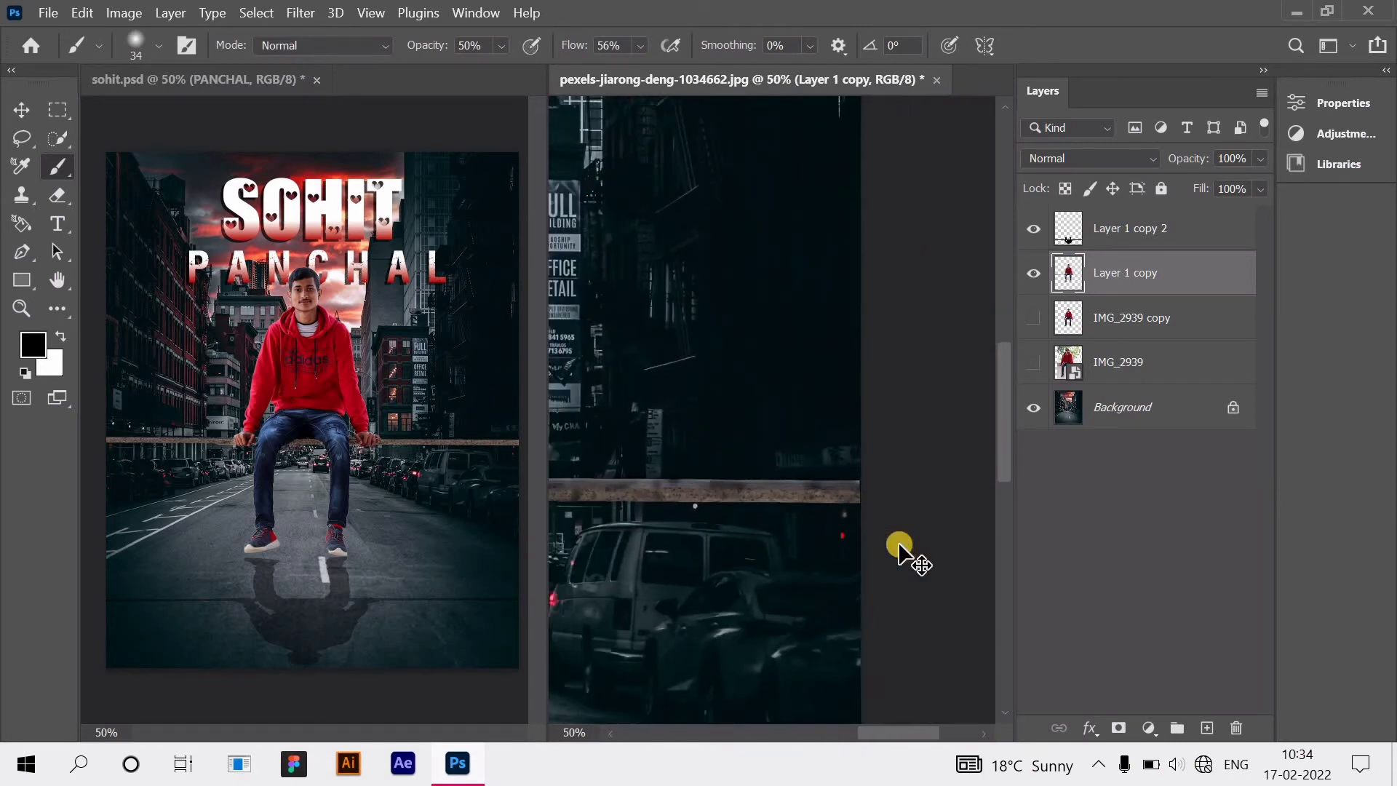
scroll(872, 562, left, 3)
scroll(870, 564, left, 2)
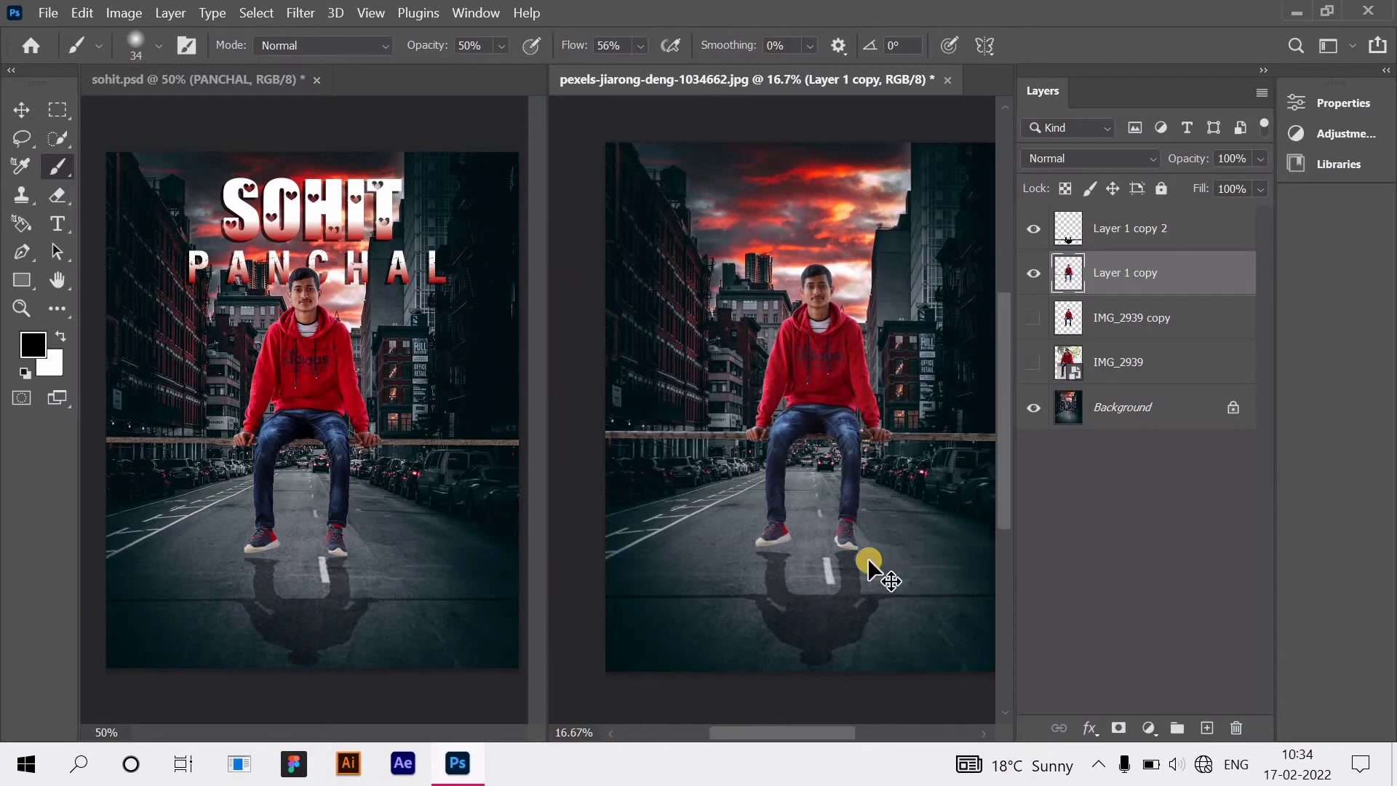
click(1109, 562)
scroll(851, 501, right, 2)
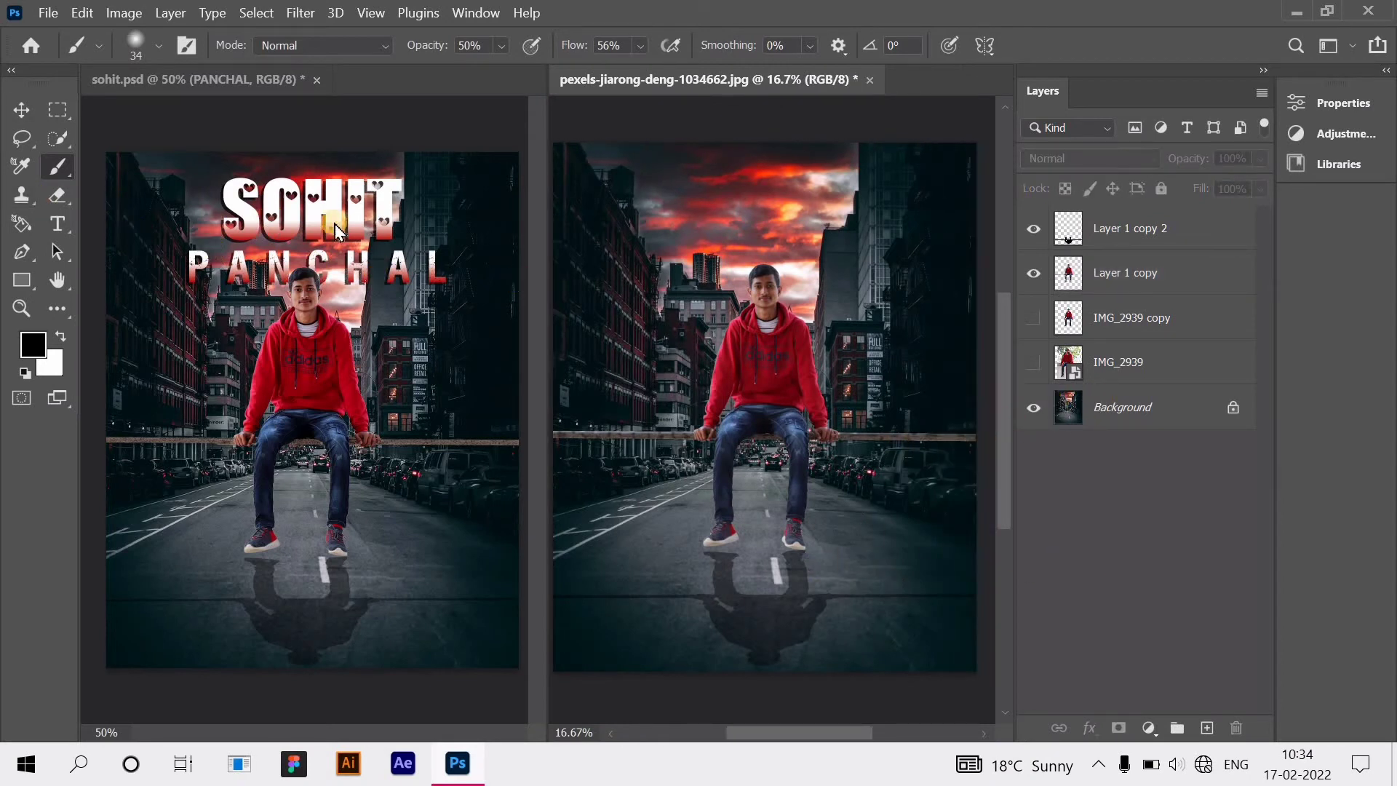
click(56, 218)
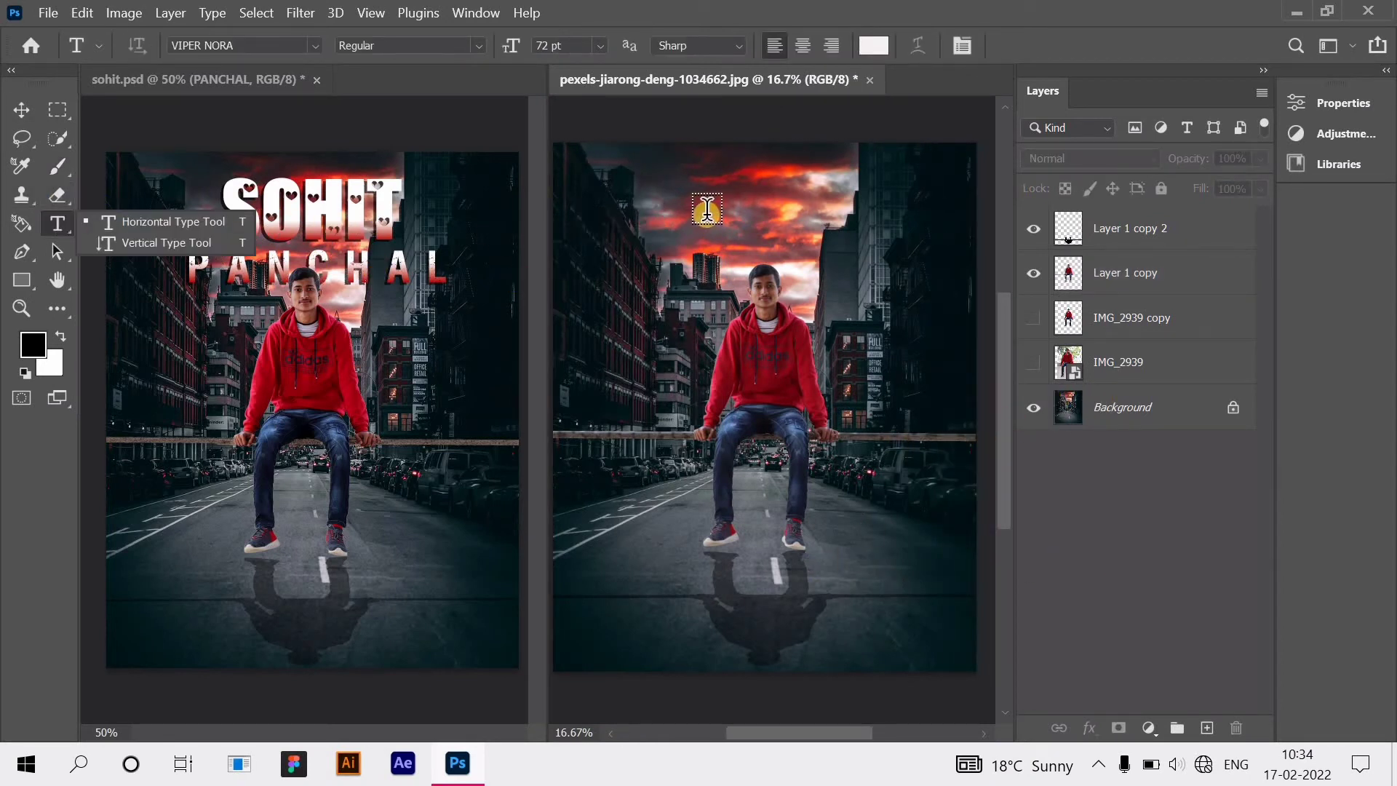
click(708, 213)
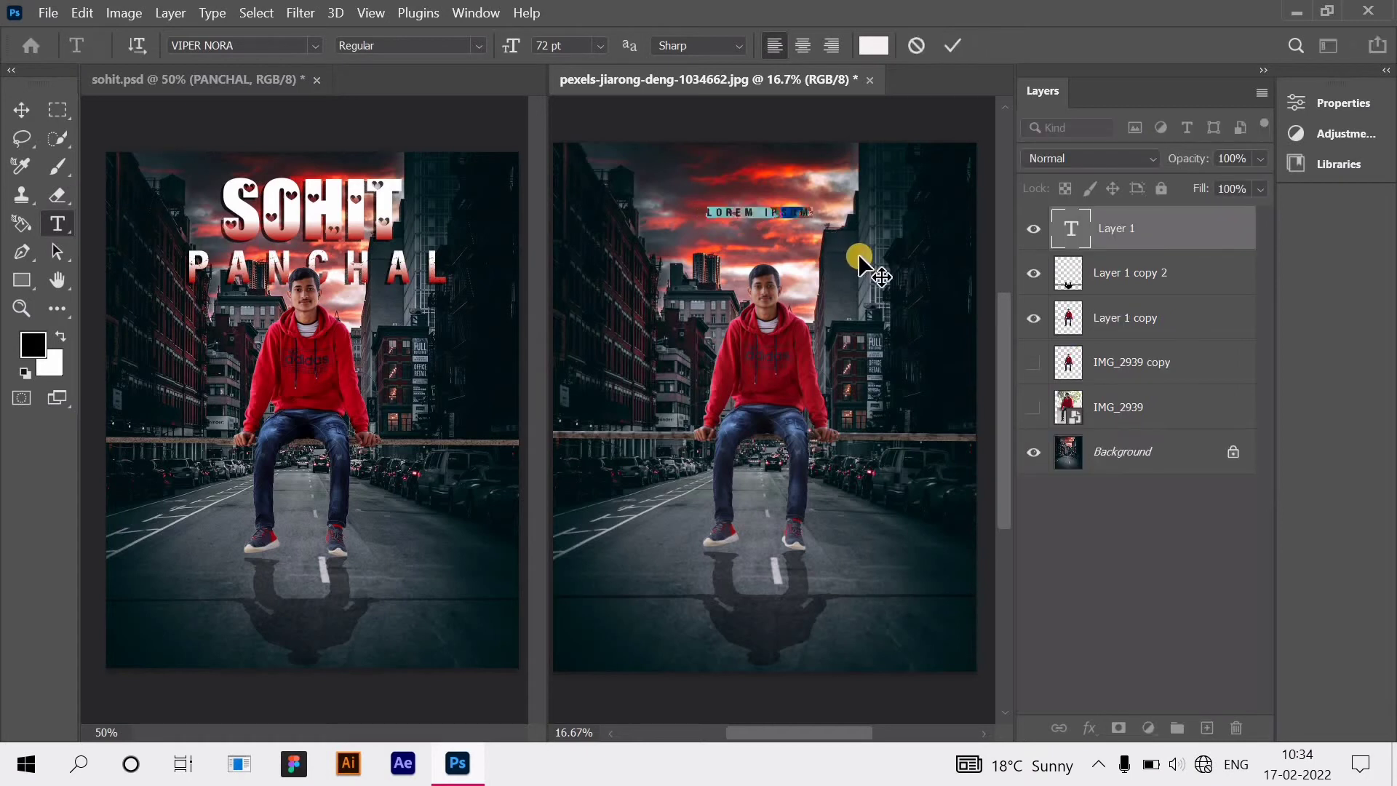
key(BackSpace)
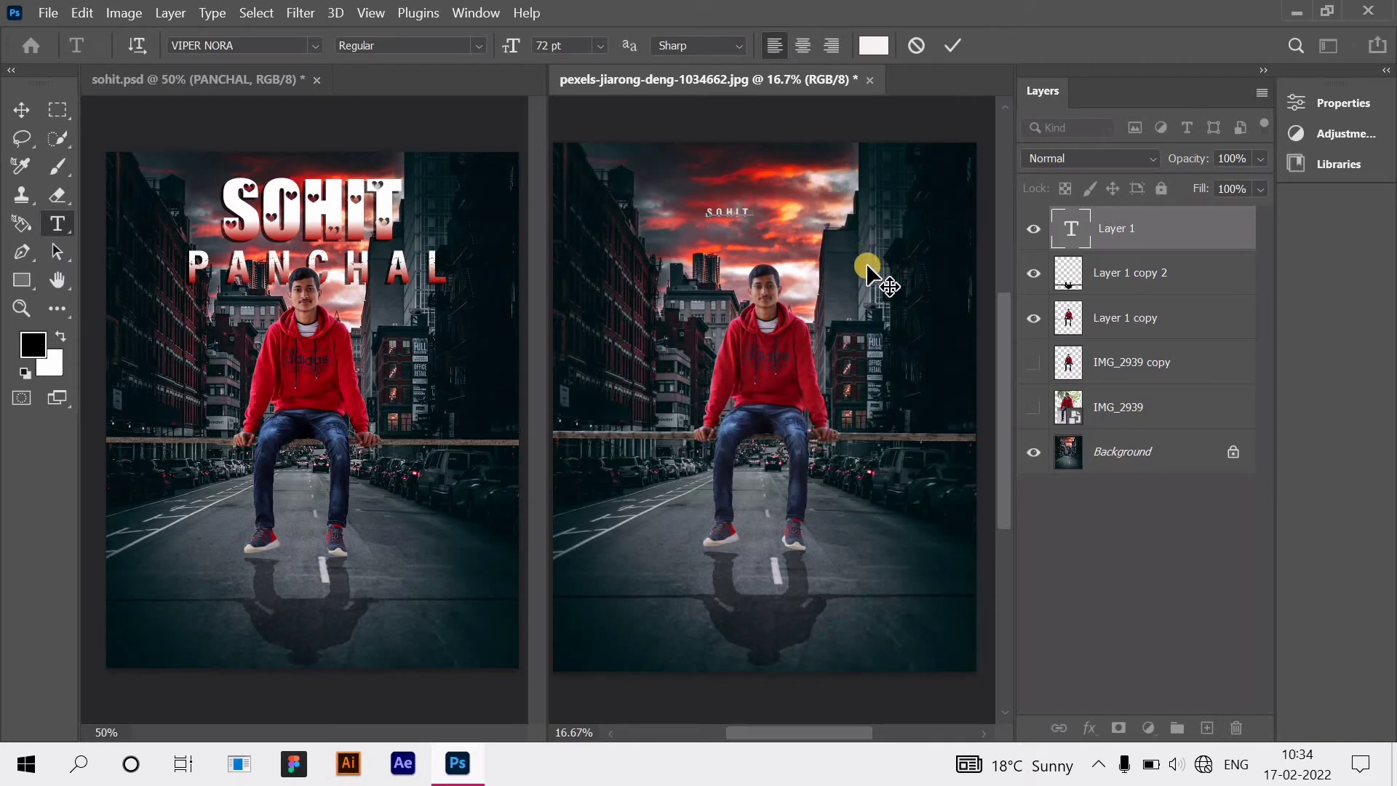
click(21, 111)
click(1130, 229)
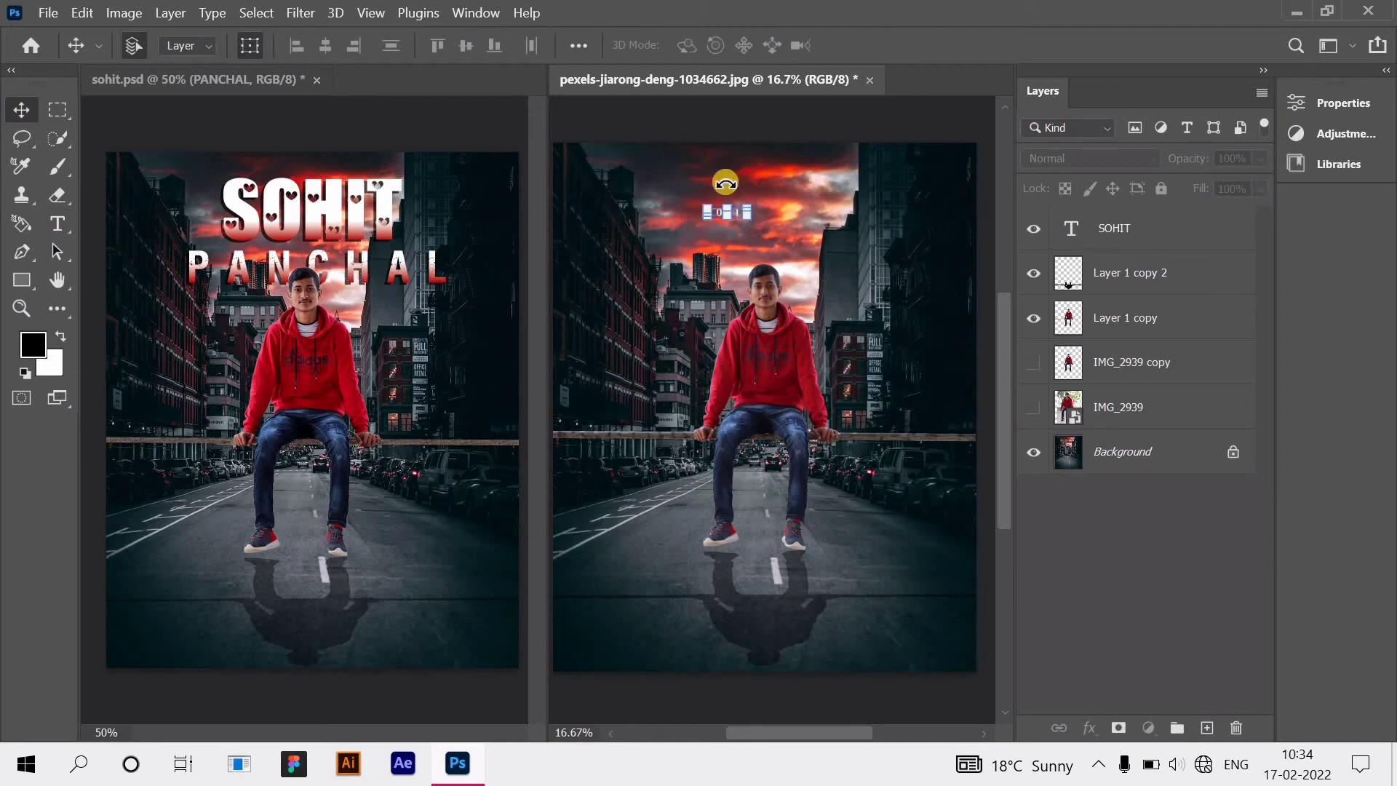
drag(752, 213, 784, 209)
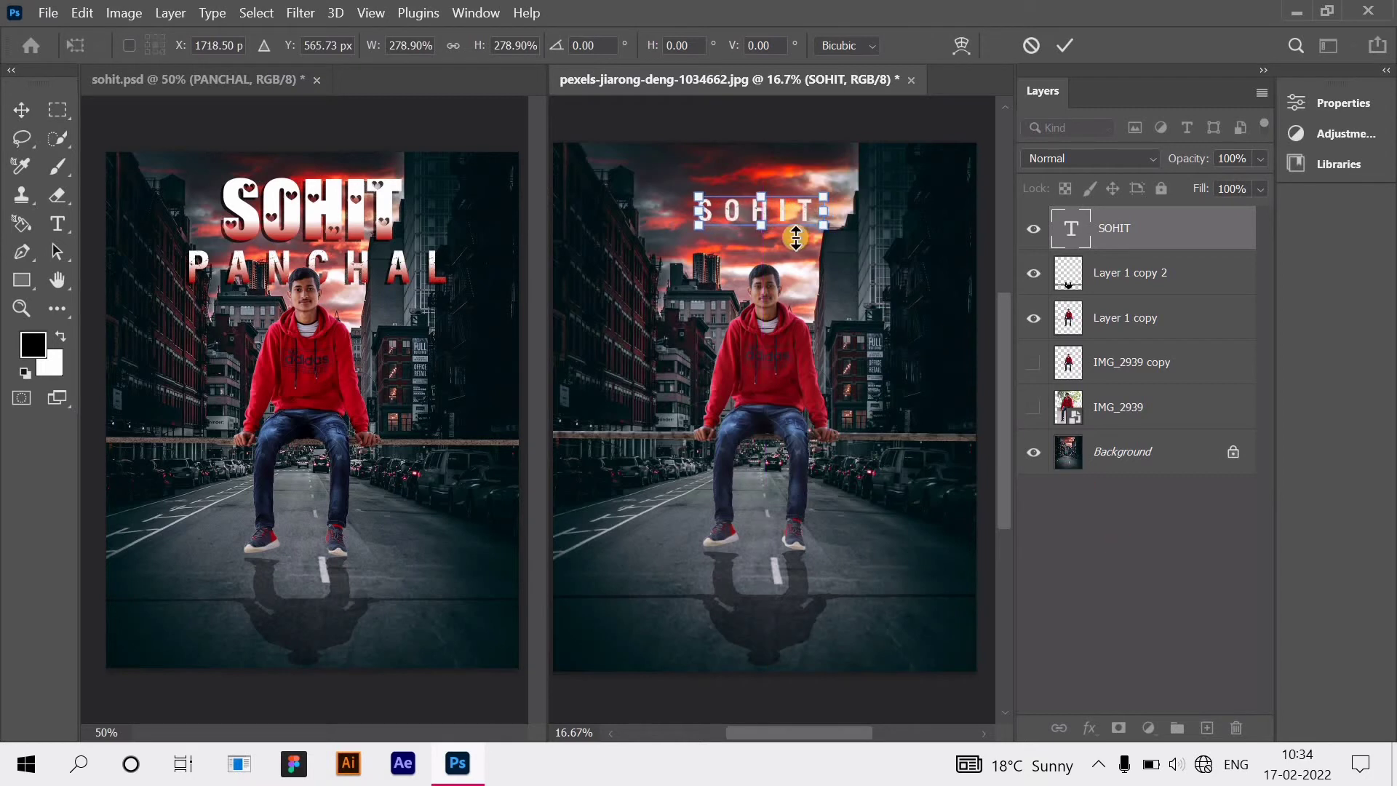
key(Return)
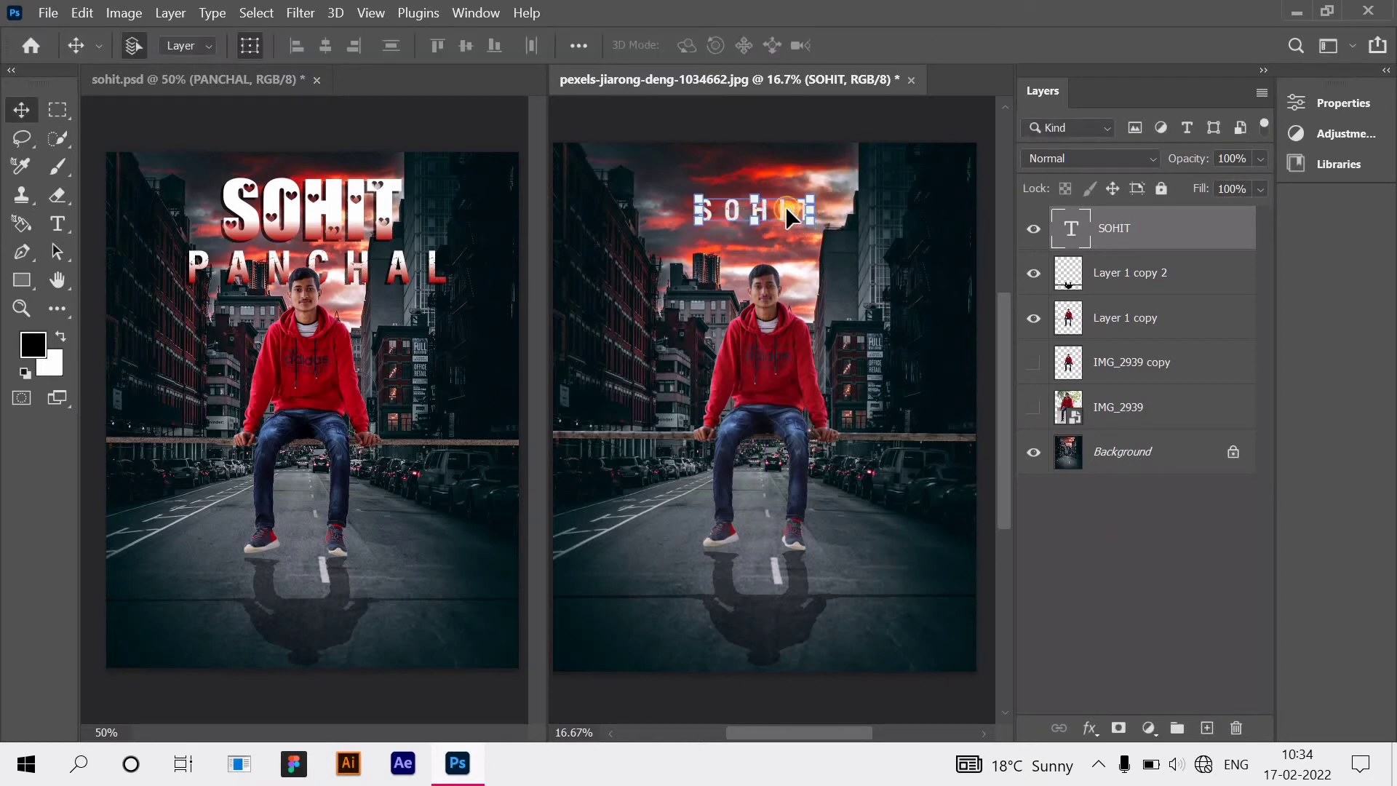
double_click(784, 206)
key(BackSpace)
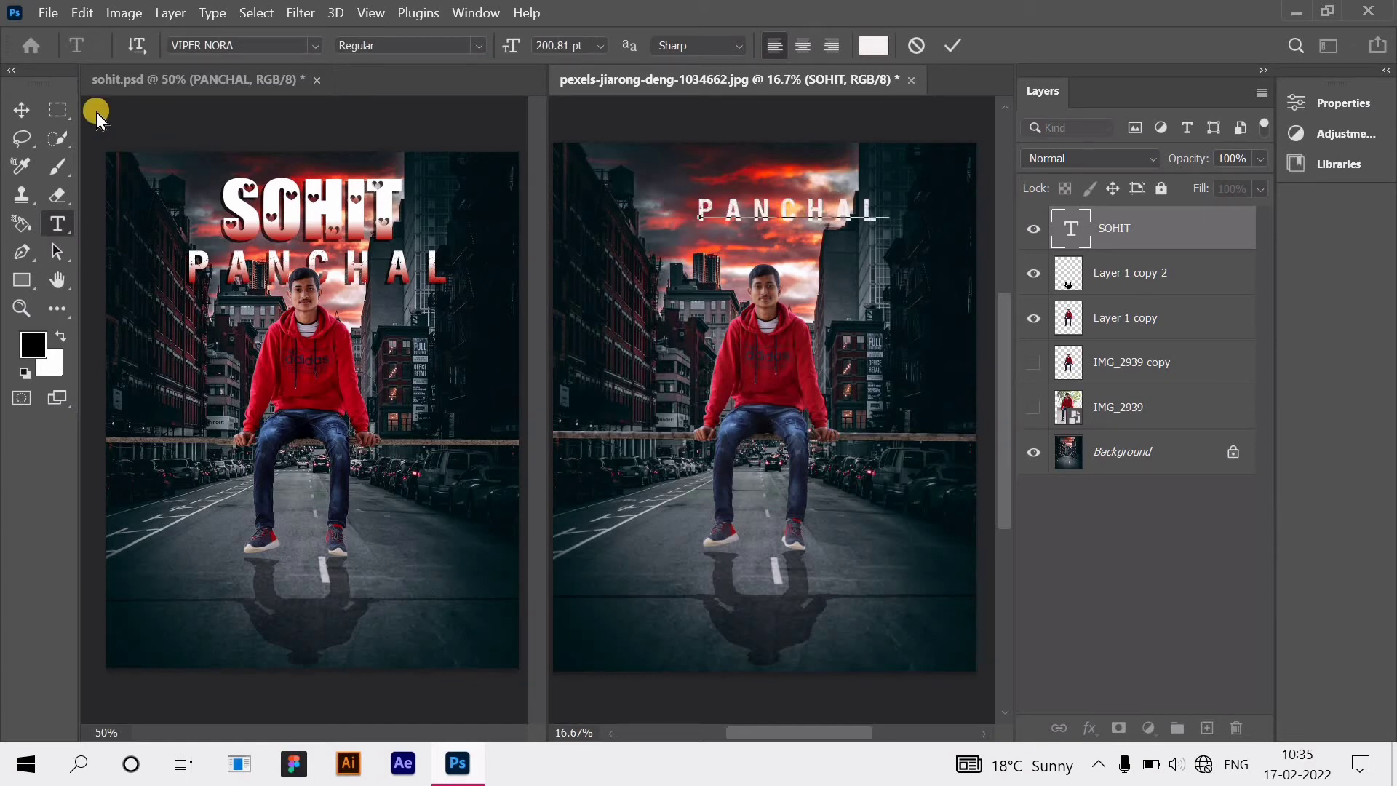
key(ctrl+Return)
drag(767, 209, 745, 243)
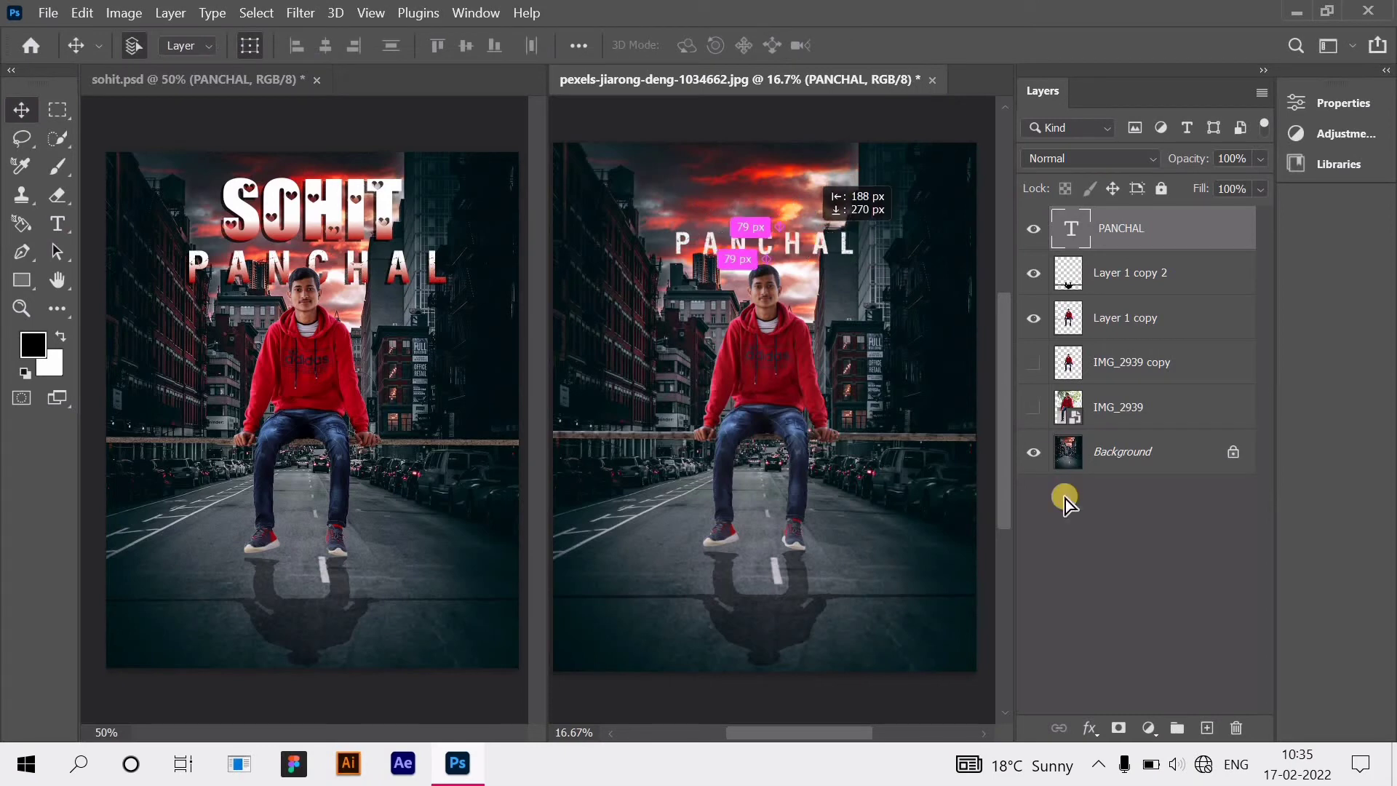
click(986, 254)
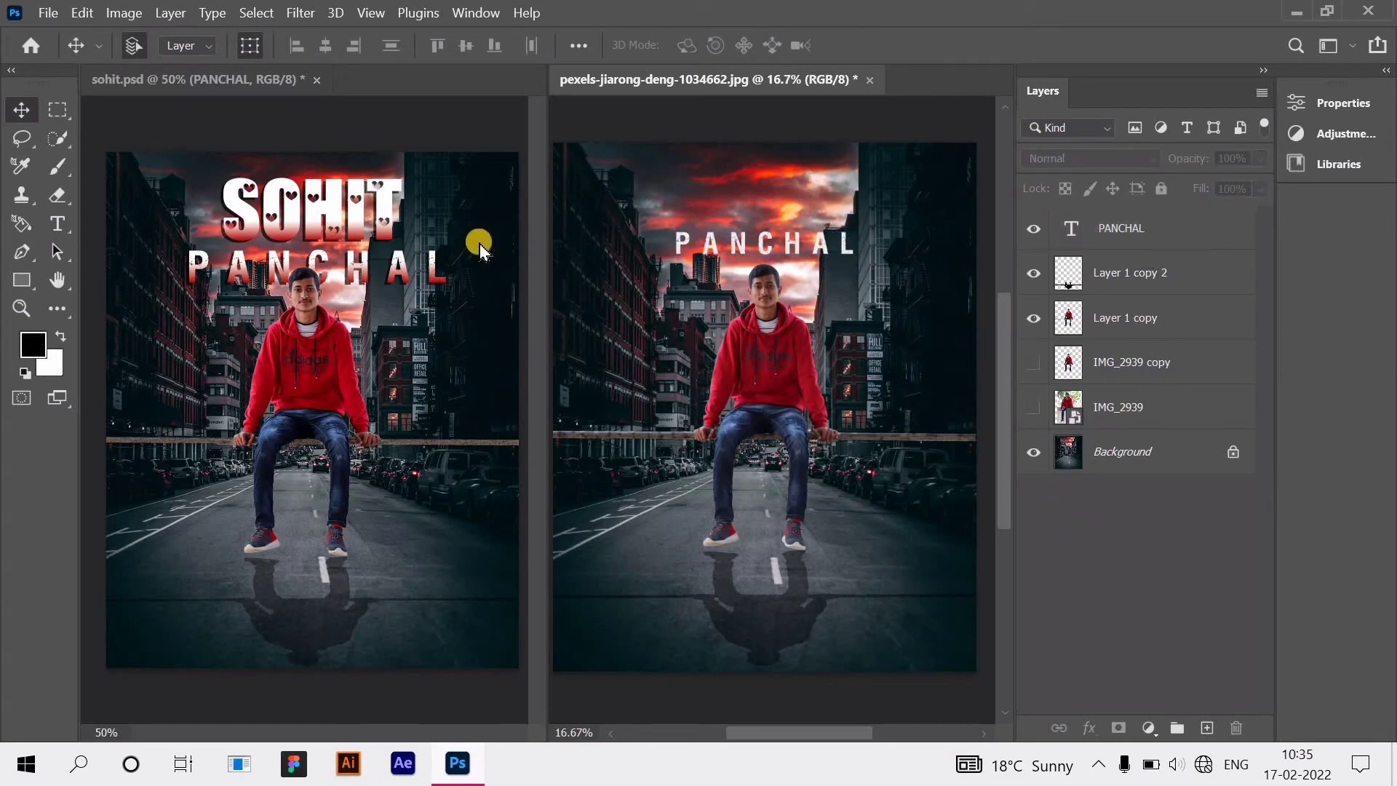
click(1197, 232)
right_click(1203, 223)
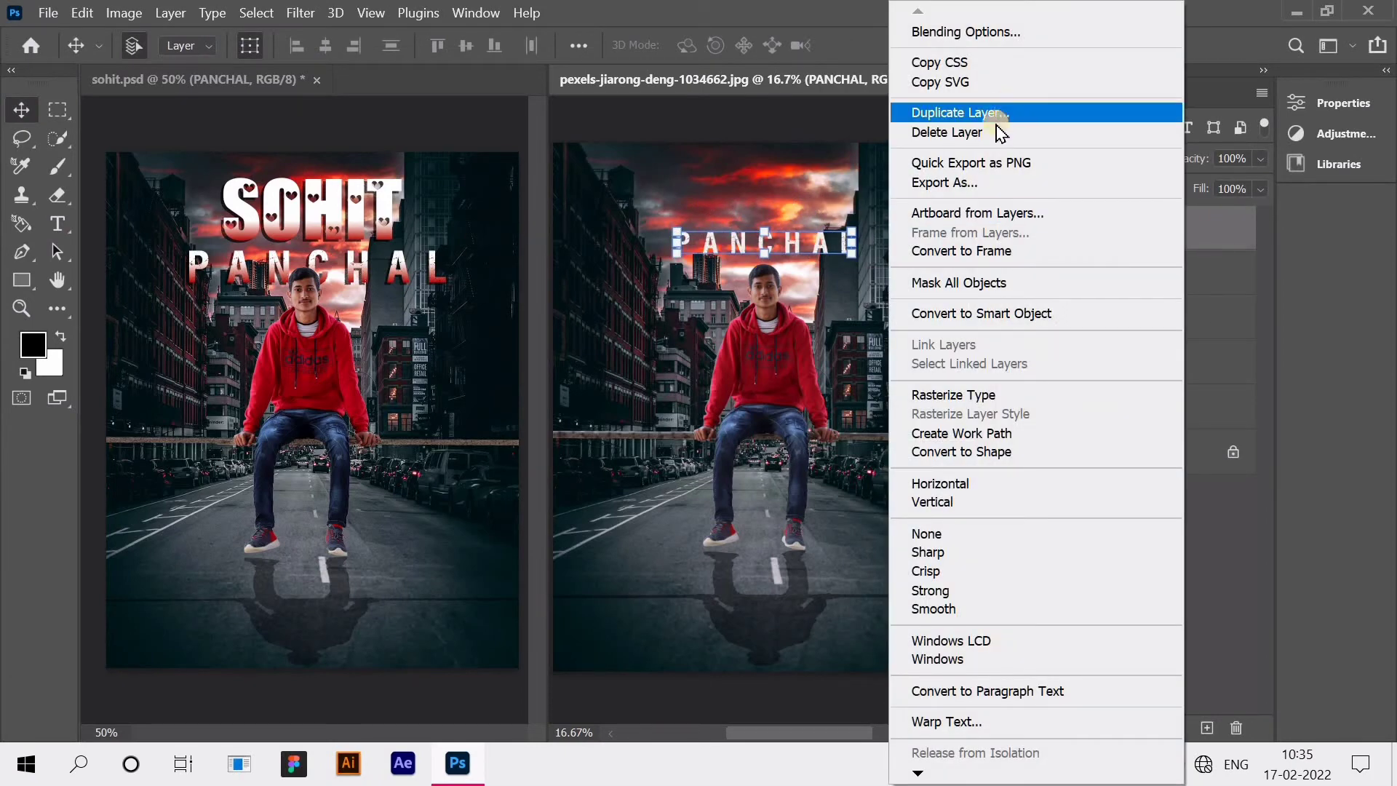
click(996, 115)
click(877, 187)
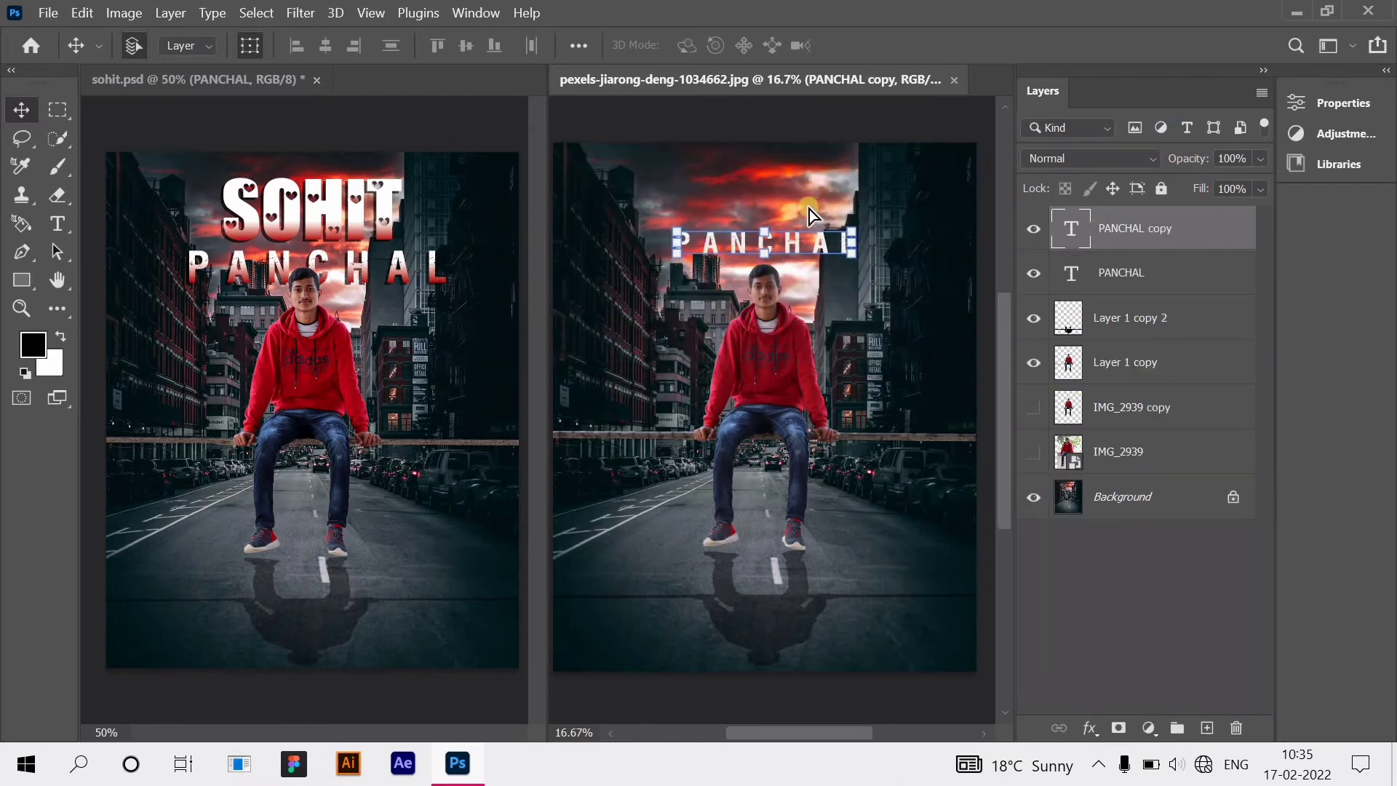
drag(809, 208, 810, 178)
double_click(882, 218)
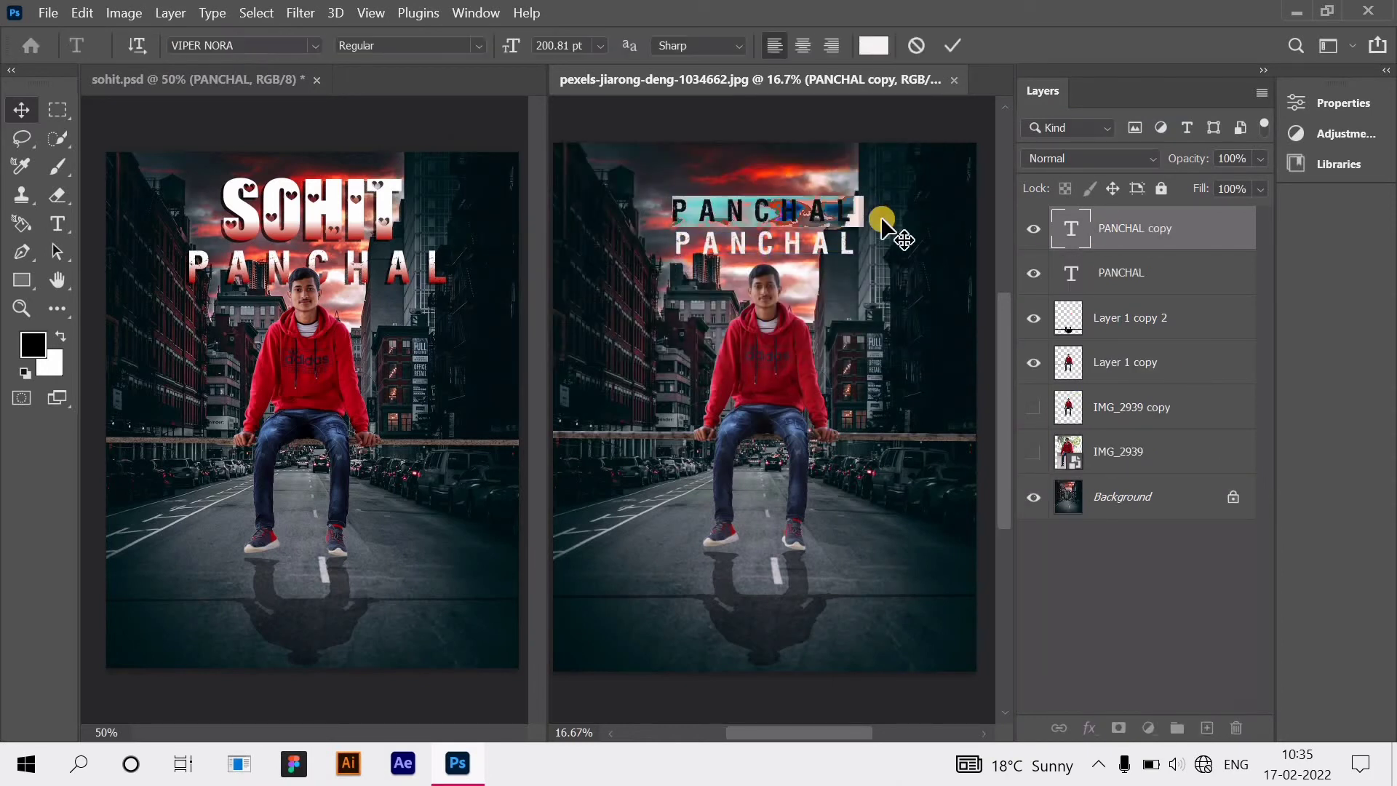
key(BackSpace)
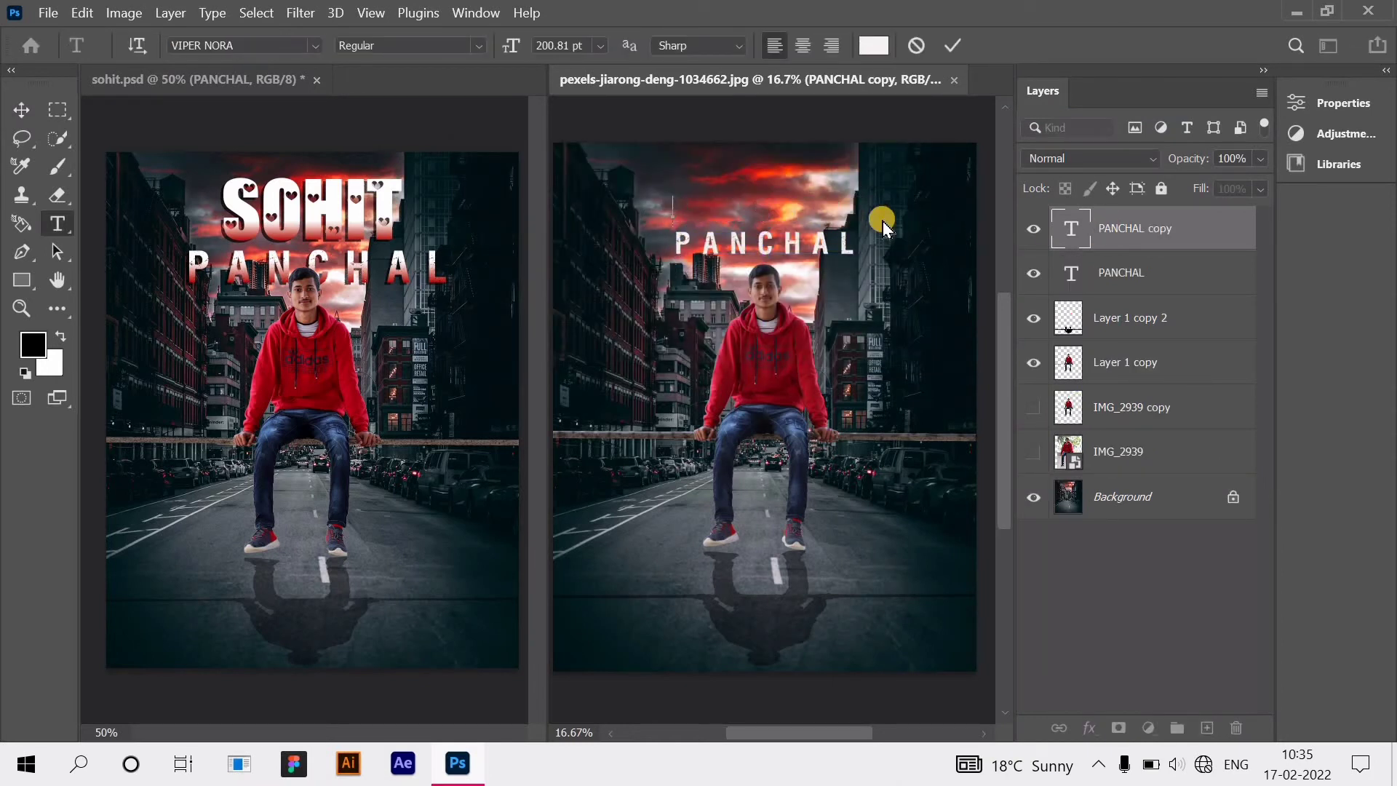
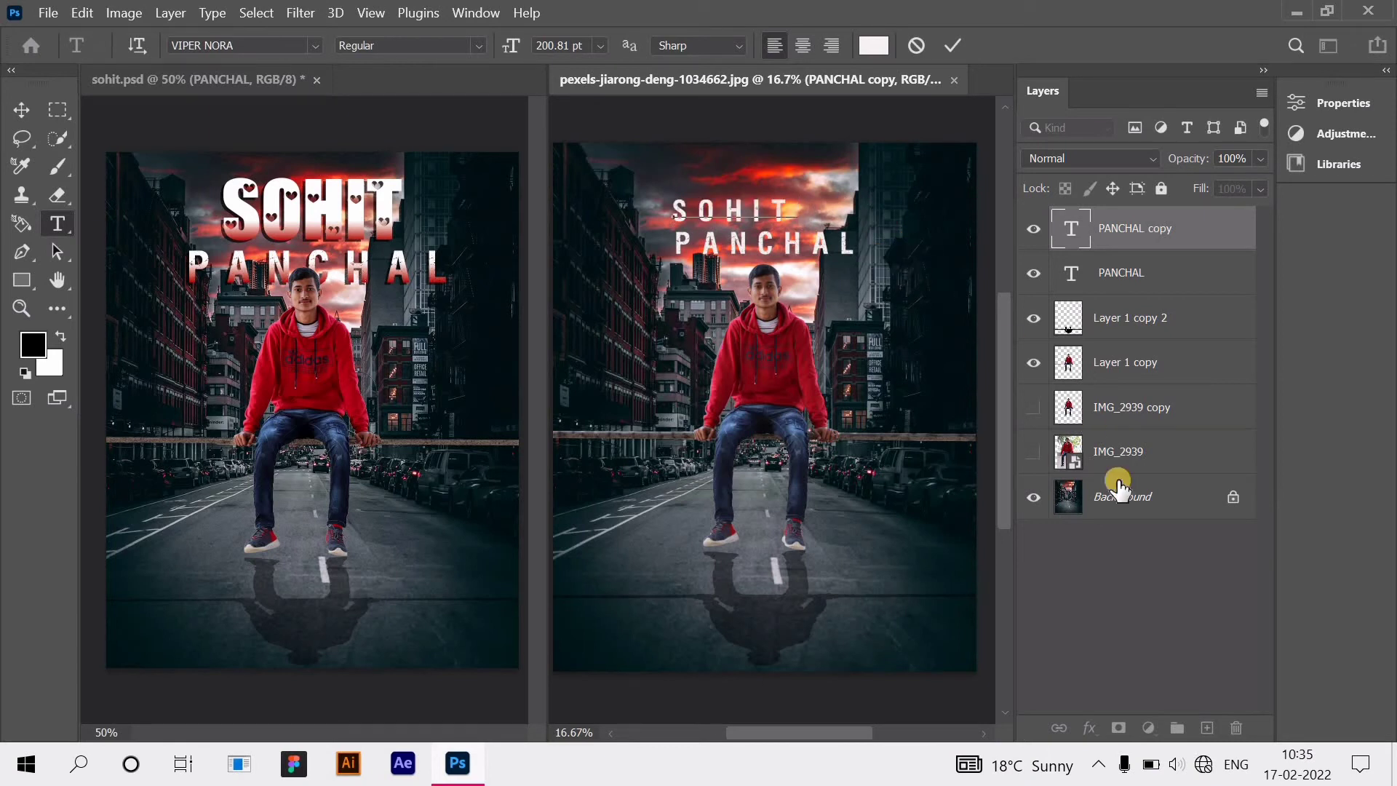
click(1191, 239)
click(1303, 104)
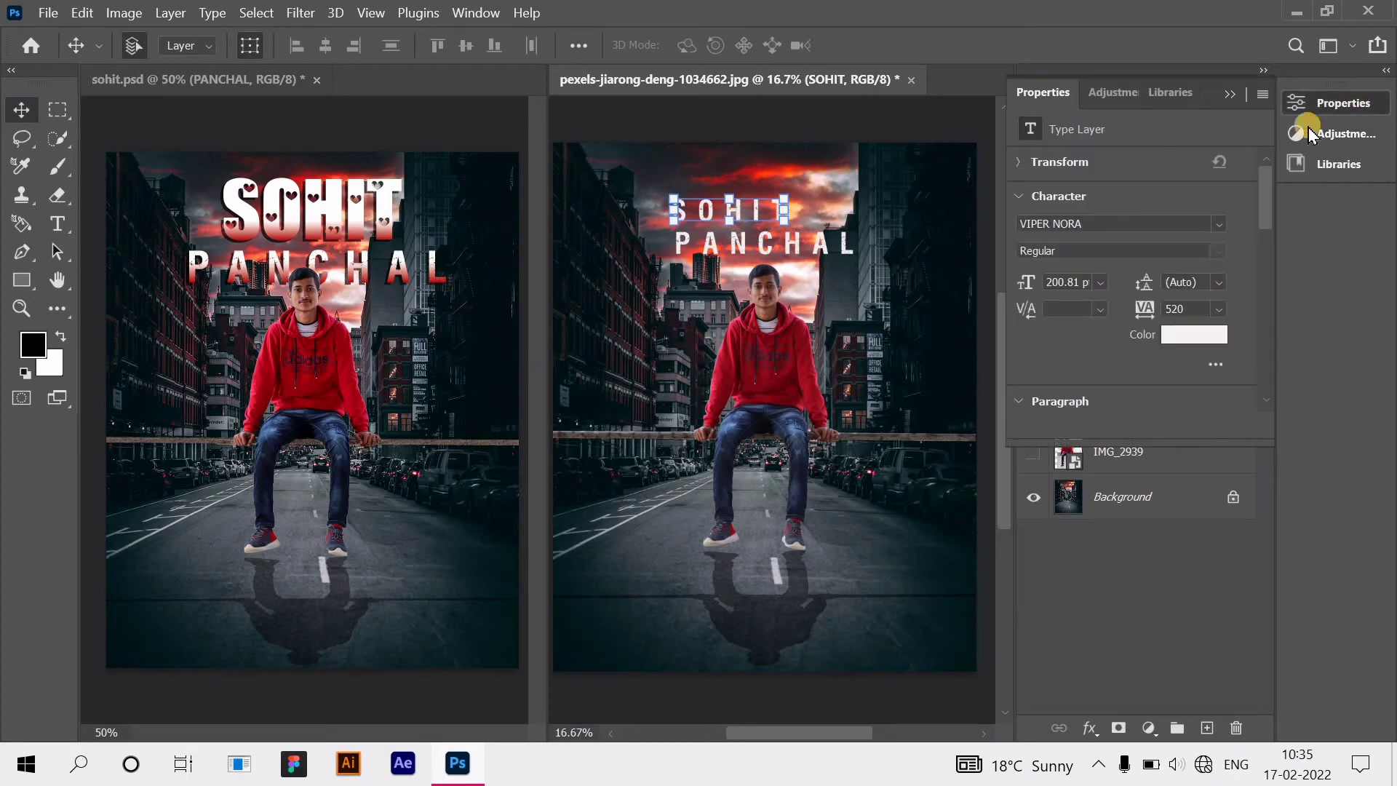
click(1216, 225)
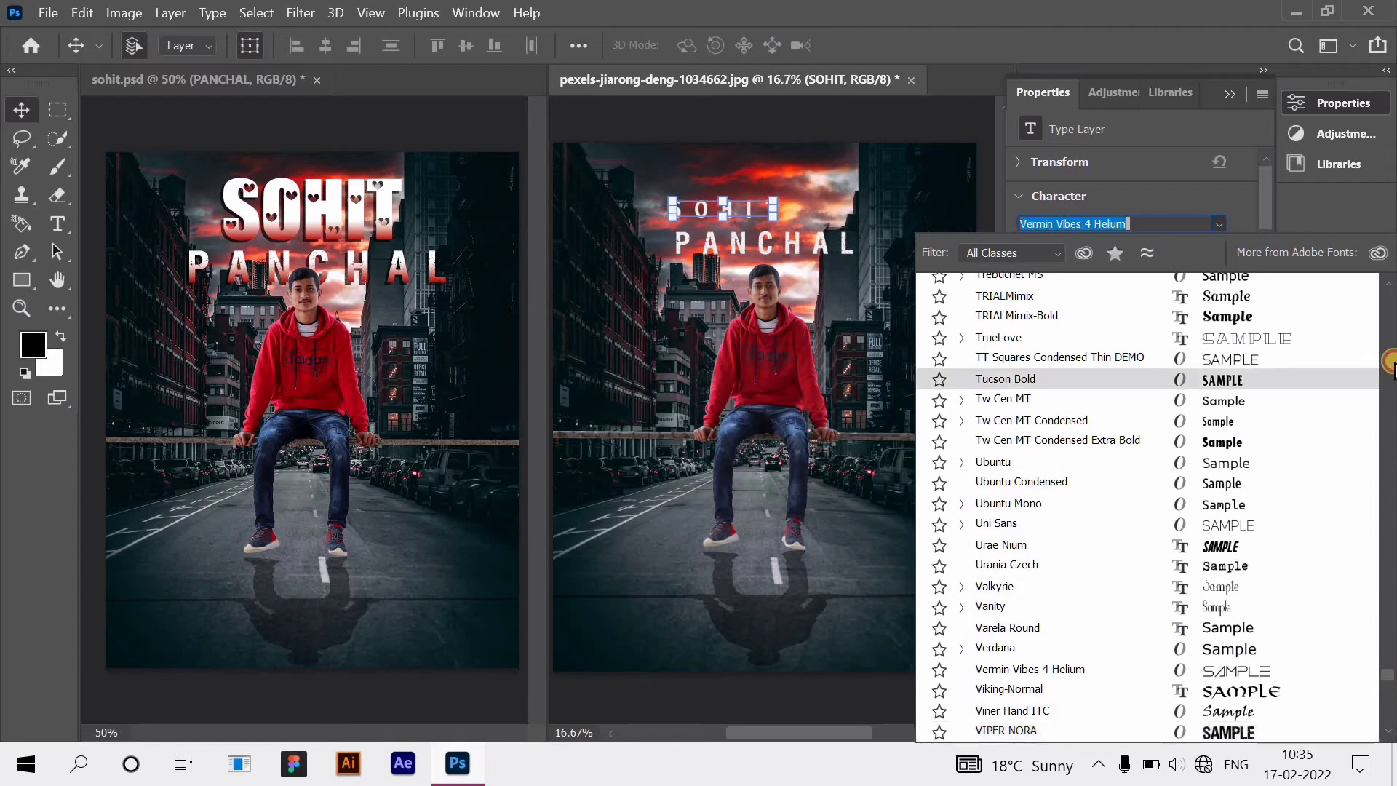
drag(1394, 369, 1390, 299)
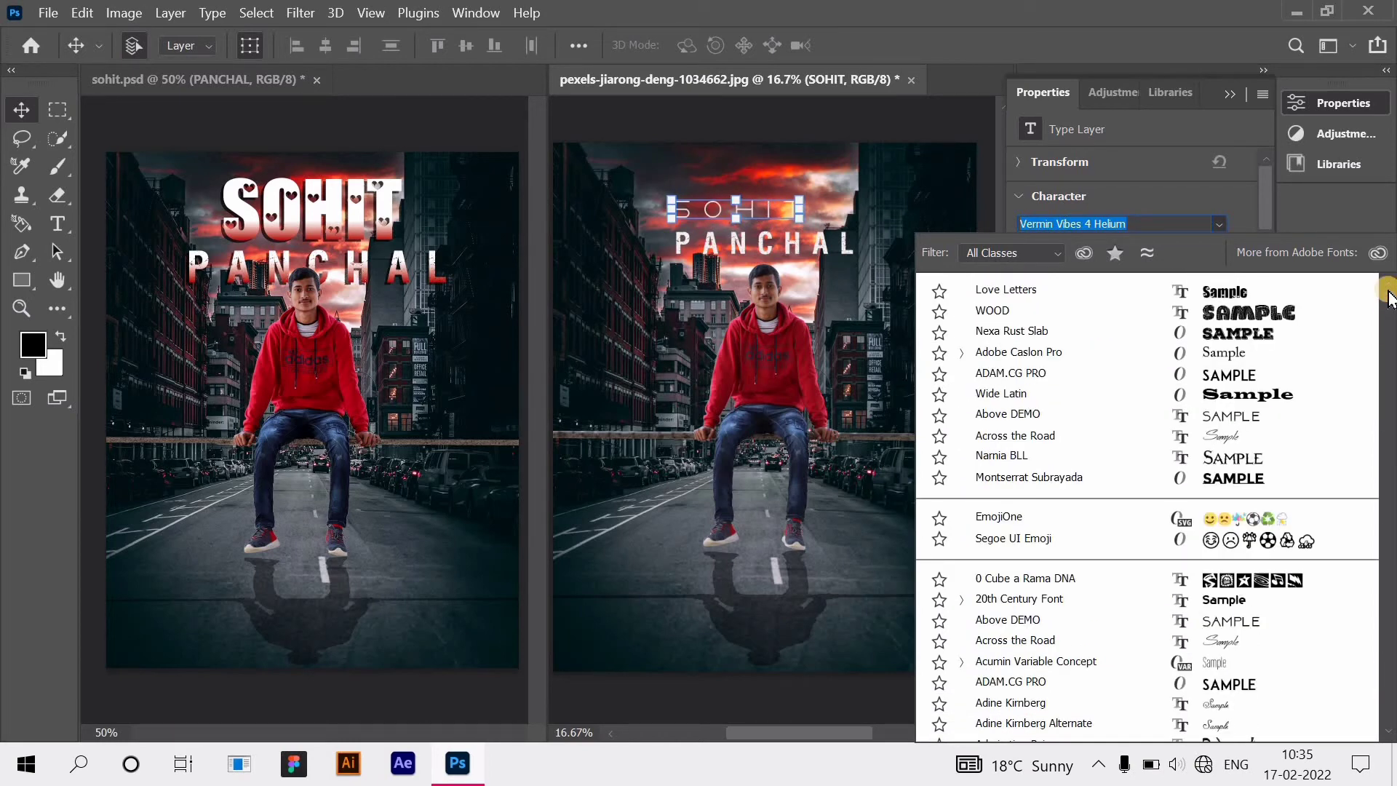
click(1199, 280)
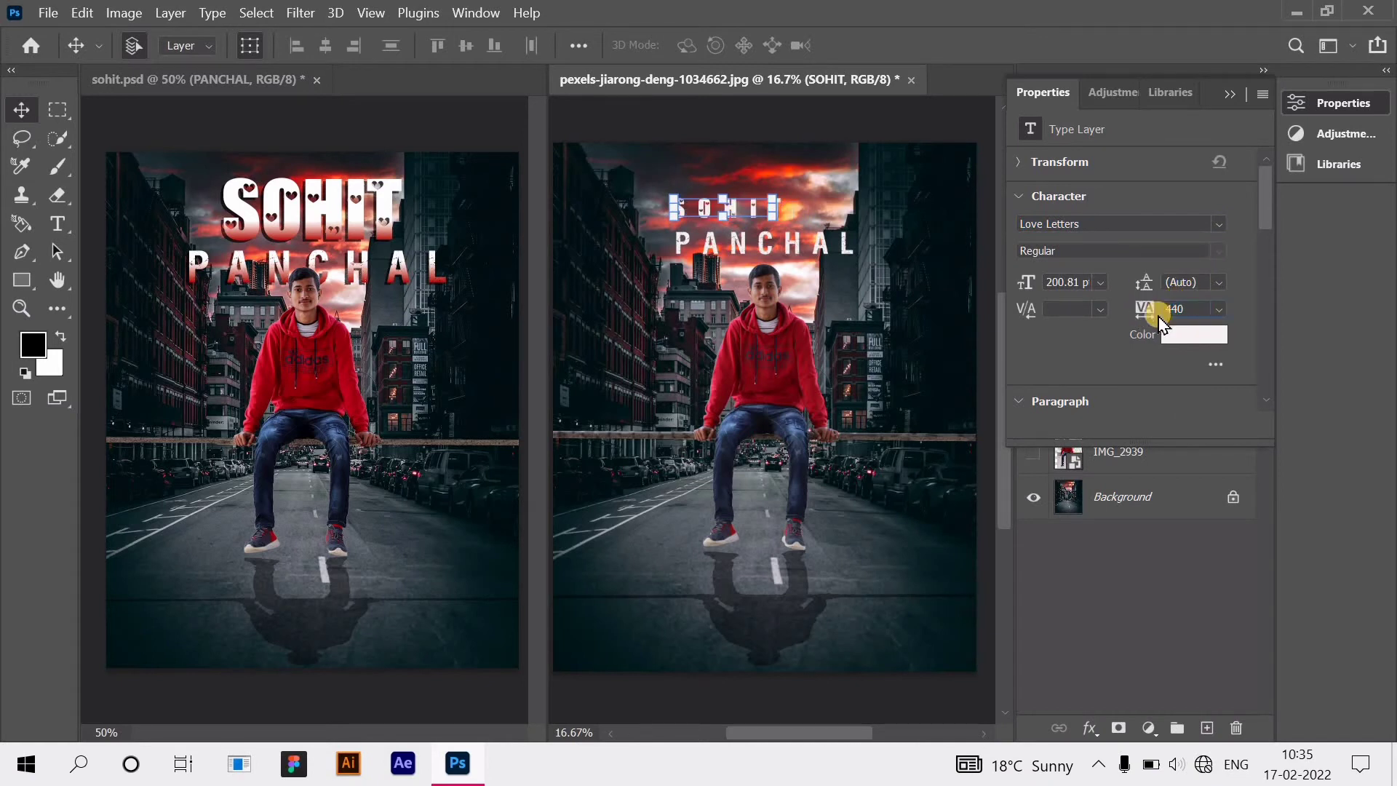
mouse_move(1160, 324)
mouse_down()
mouse_move(1140, 320)
mouse_move(1164, 329)
mouse_up()
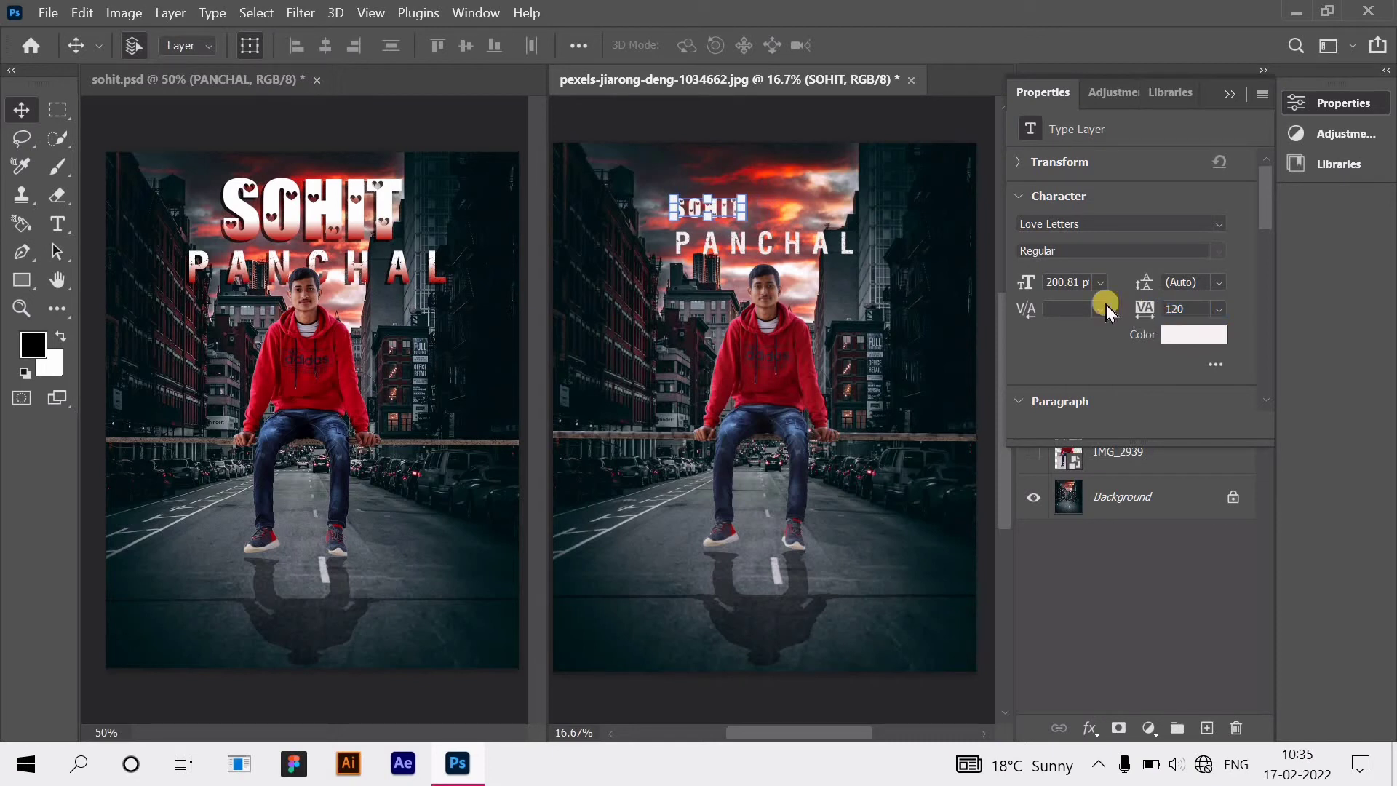
drag(771, 209, 841, 212)
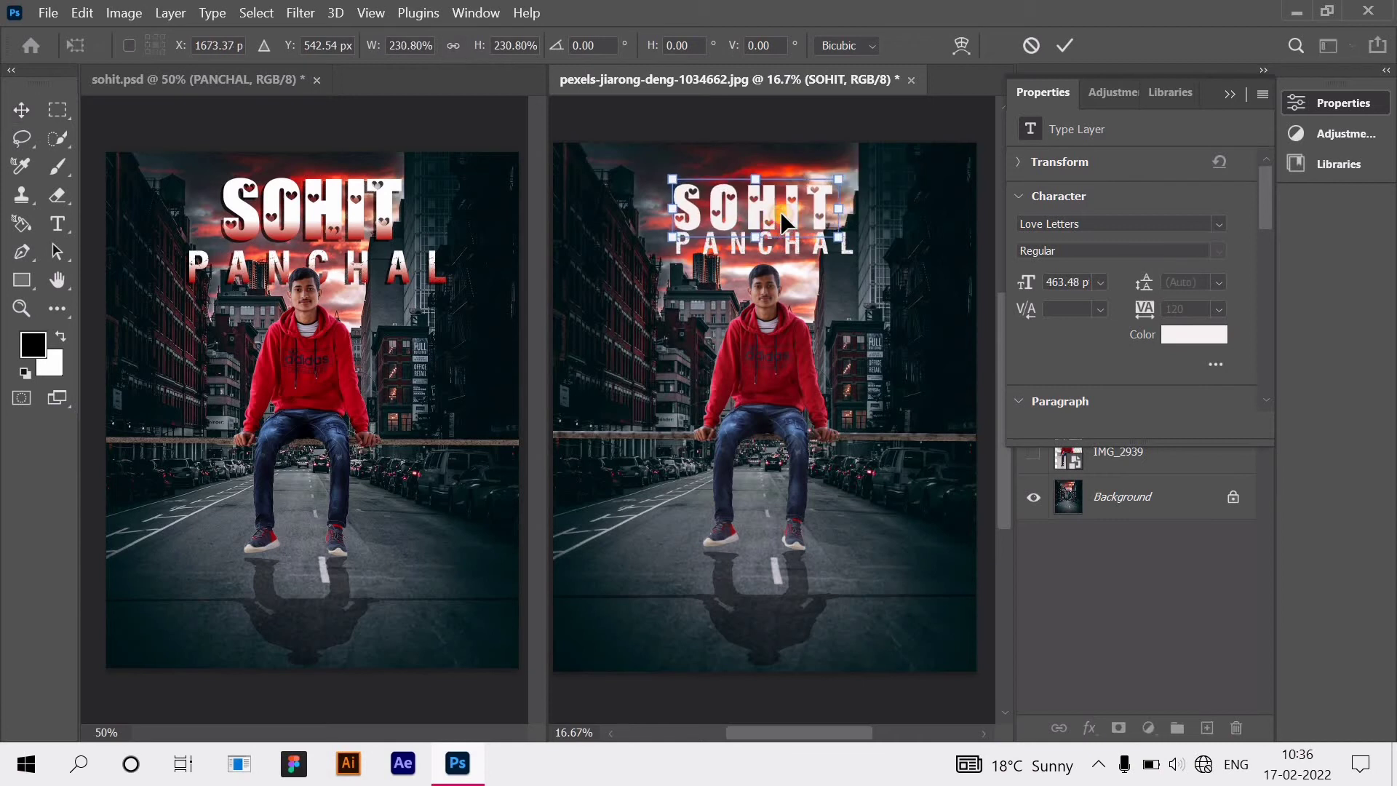
drag(756, 208, 771, 202)
drag(773, 212, 771, 222)
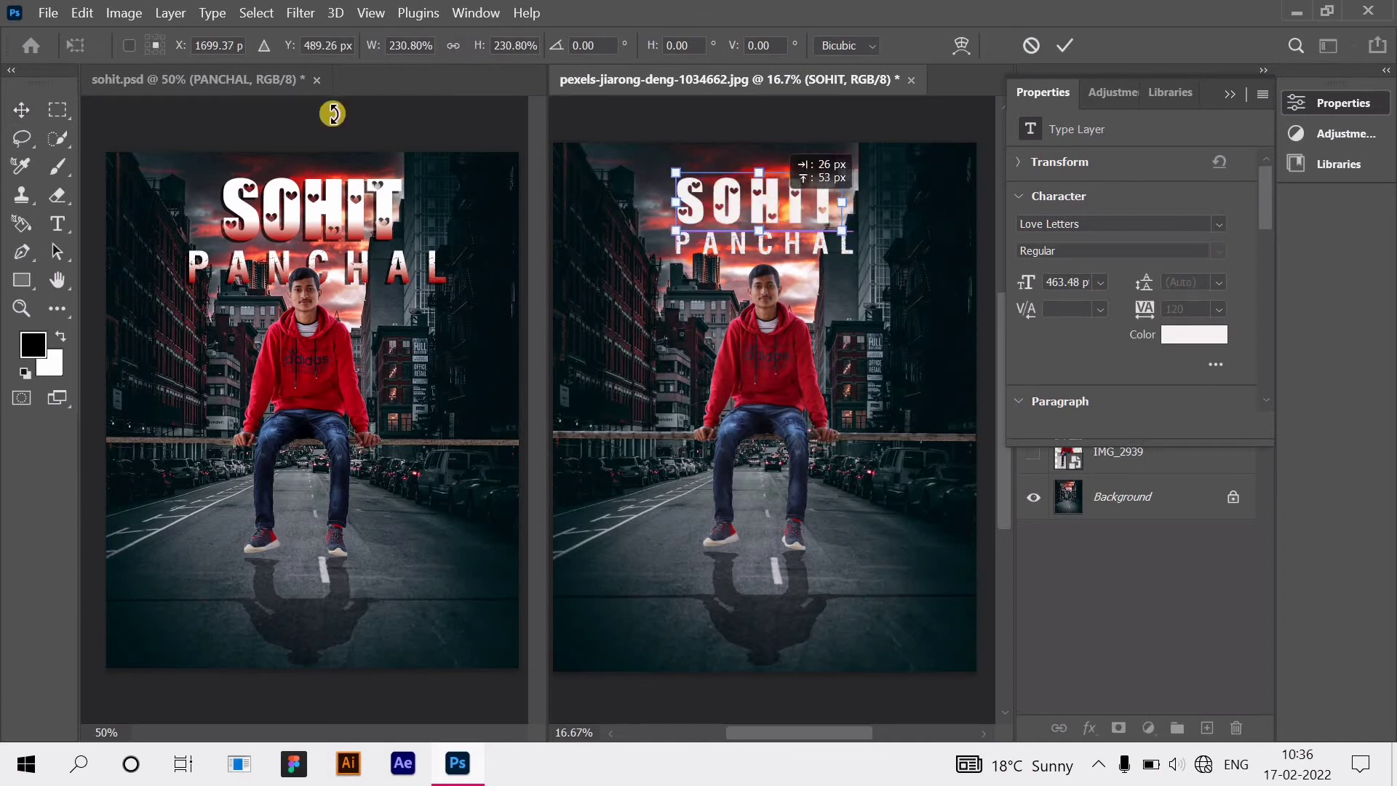
key(Return)
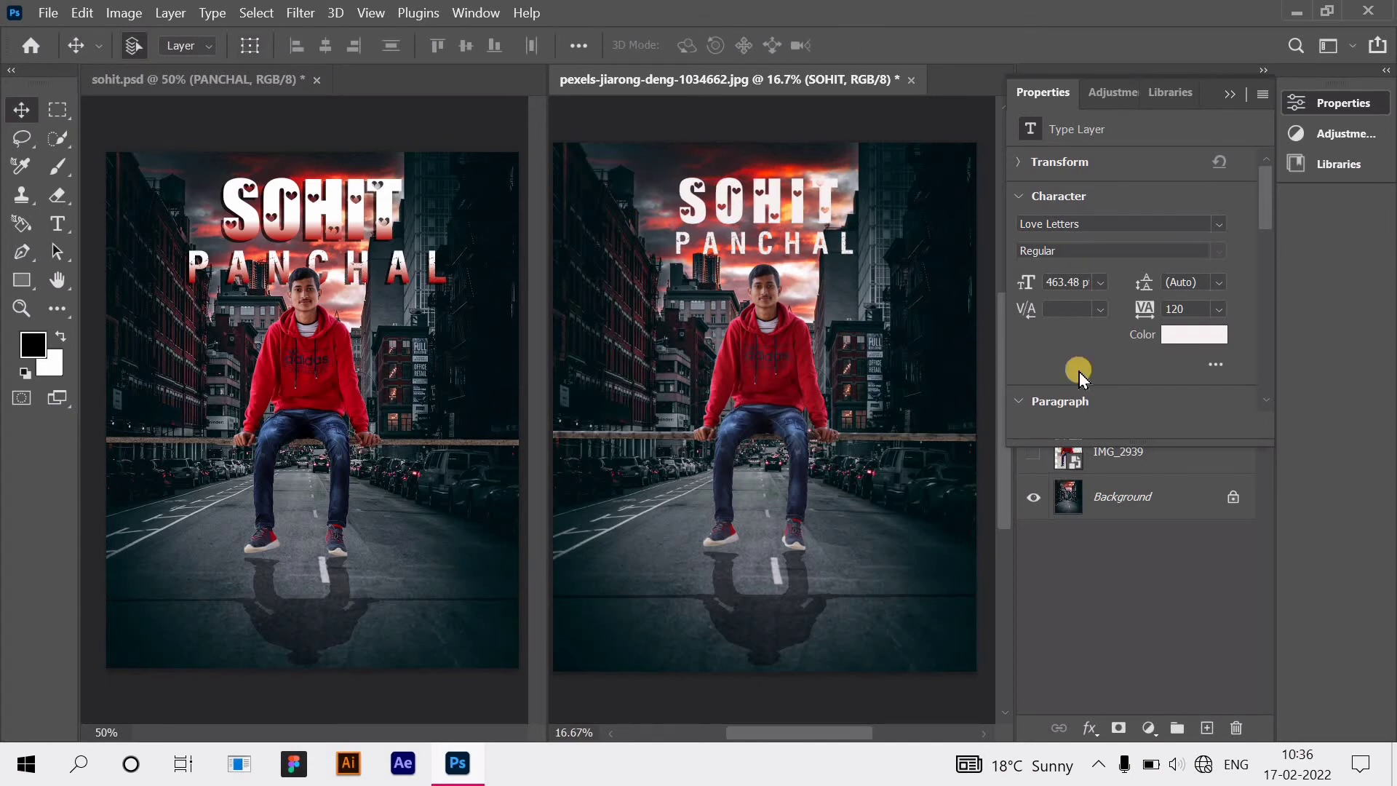
key(shift+Right)
key(shift+Right)
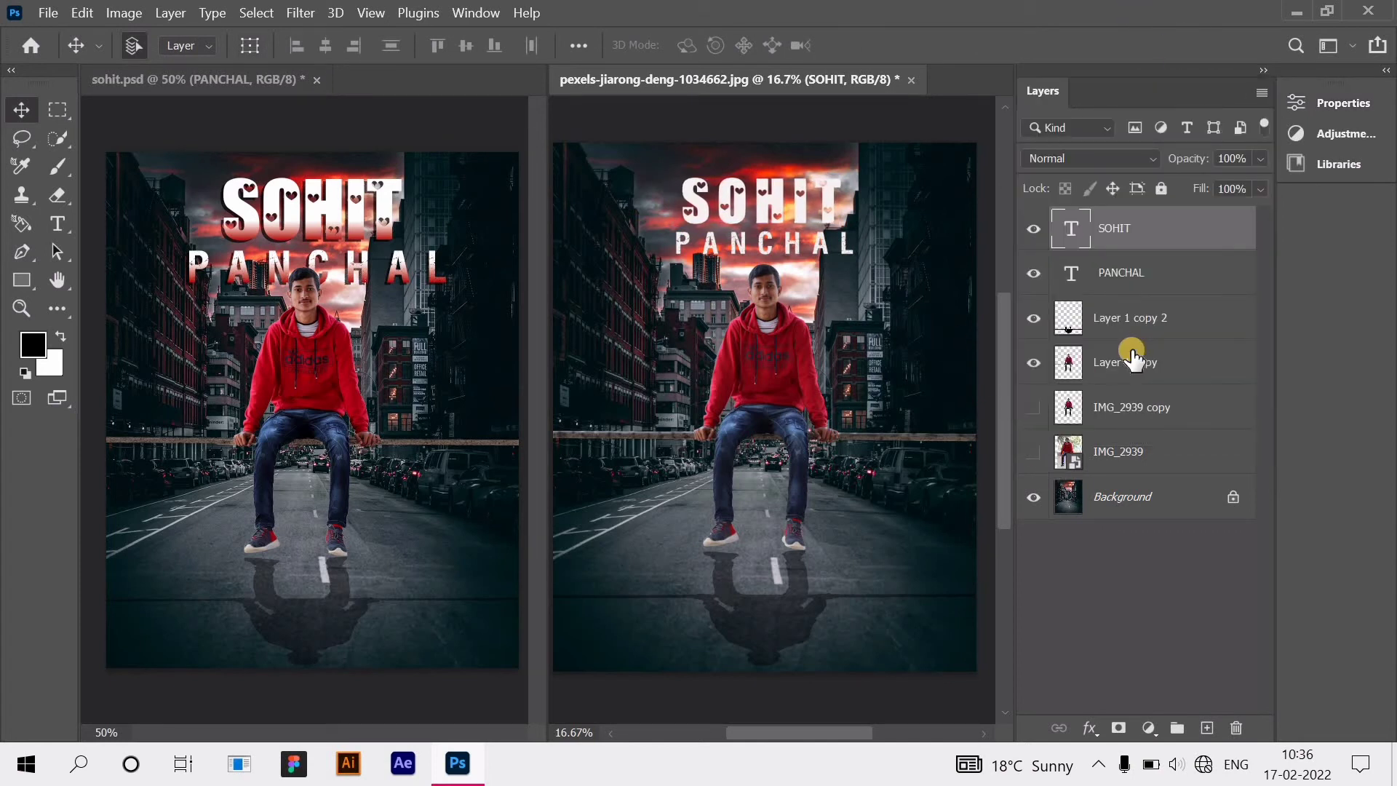
key(shift+Down)
key(shift+Down)
click(850, 244)
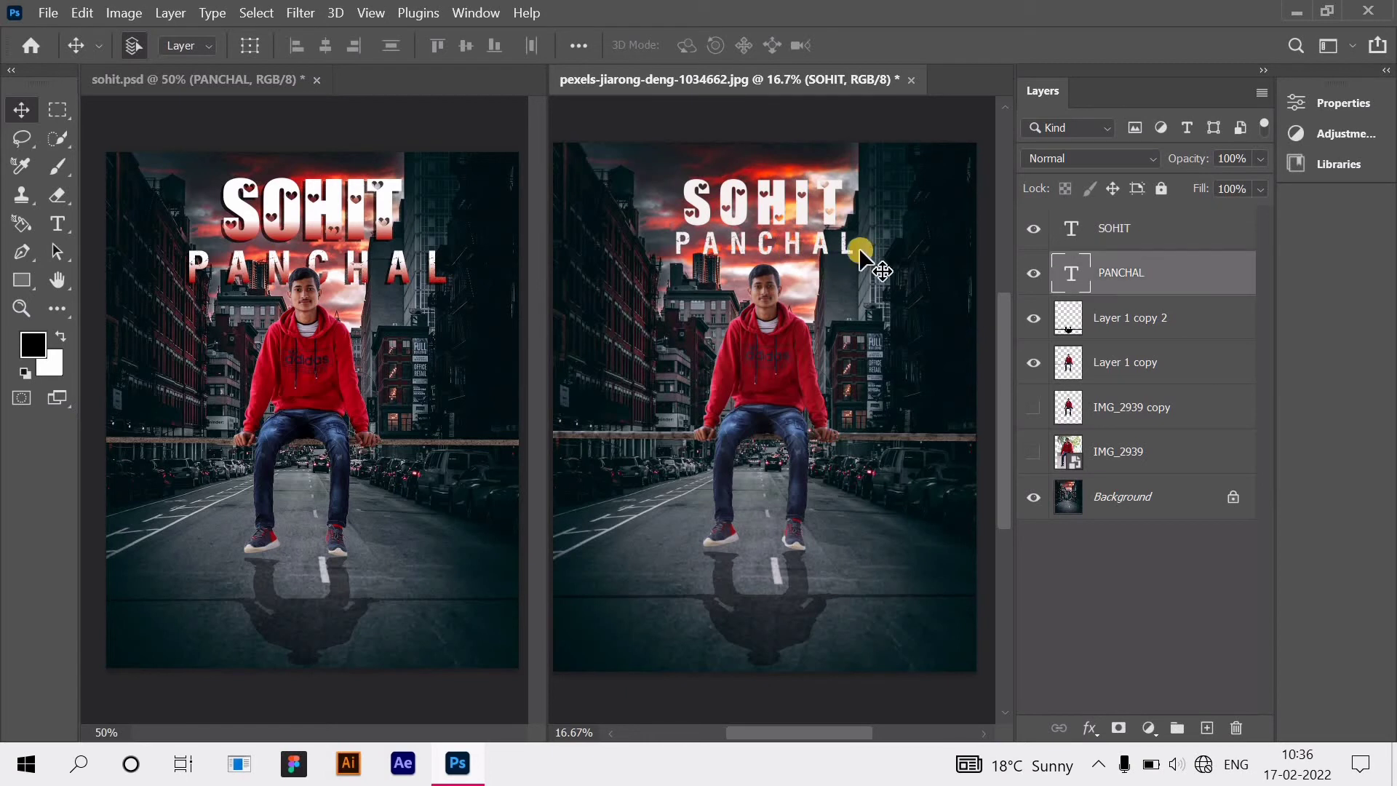
click(249, 45)
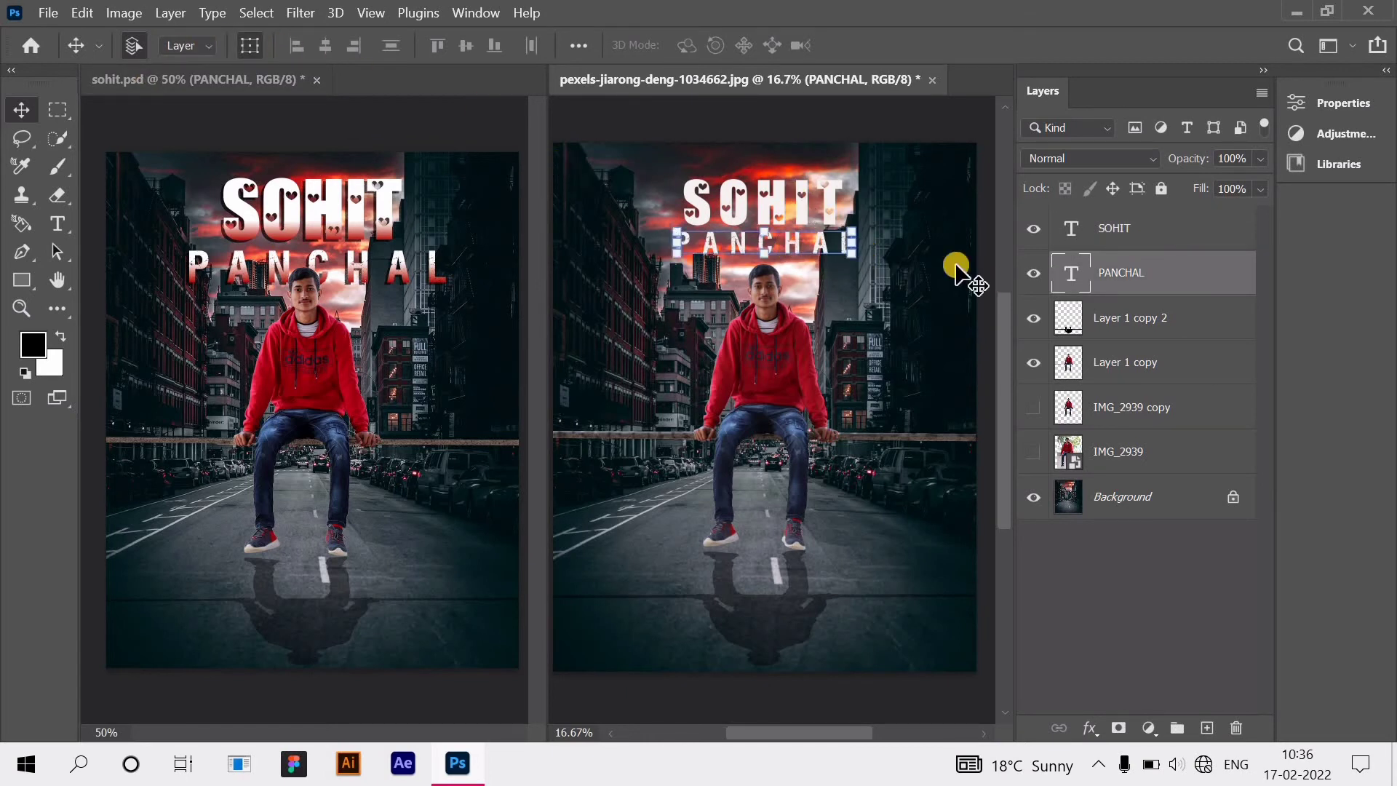
click(871, 246)
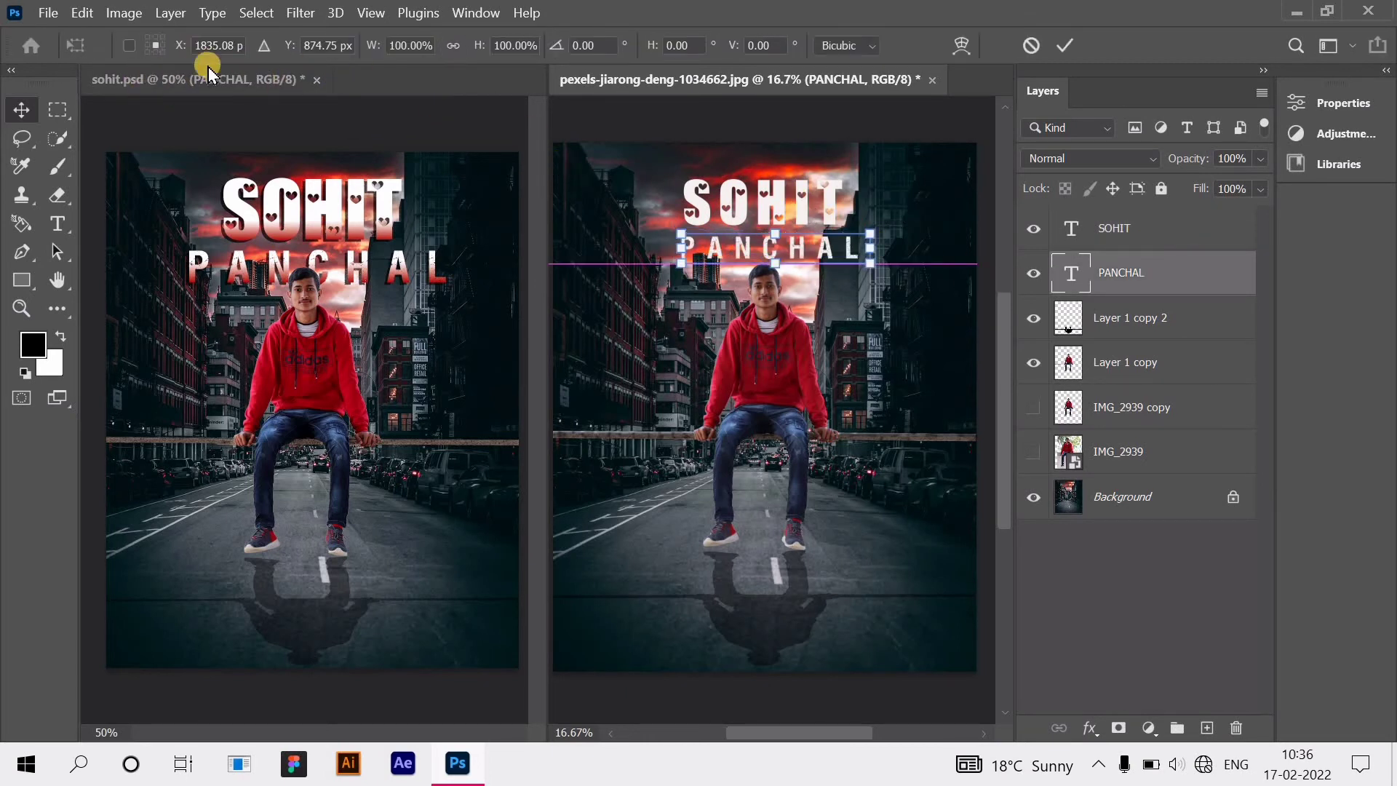
key(Return)
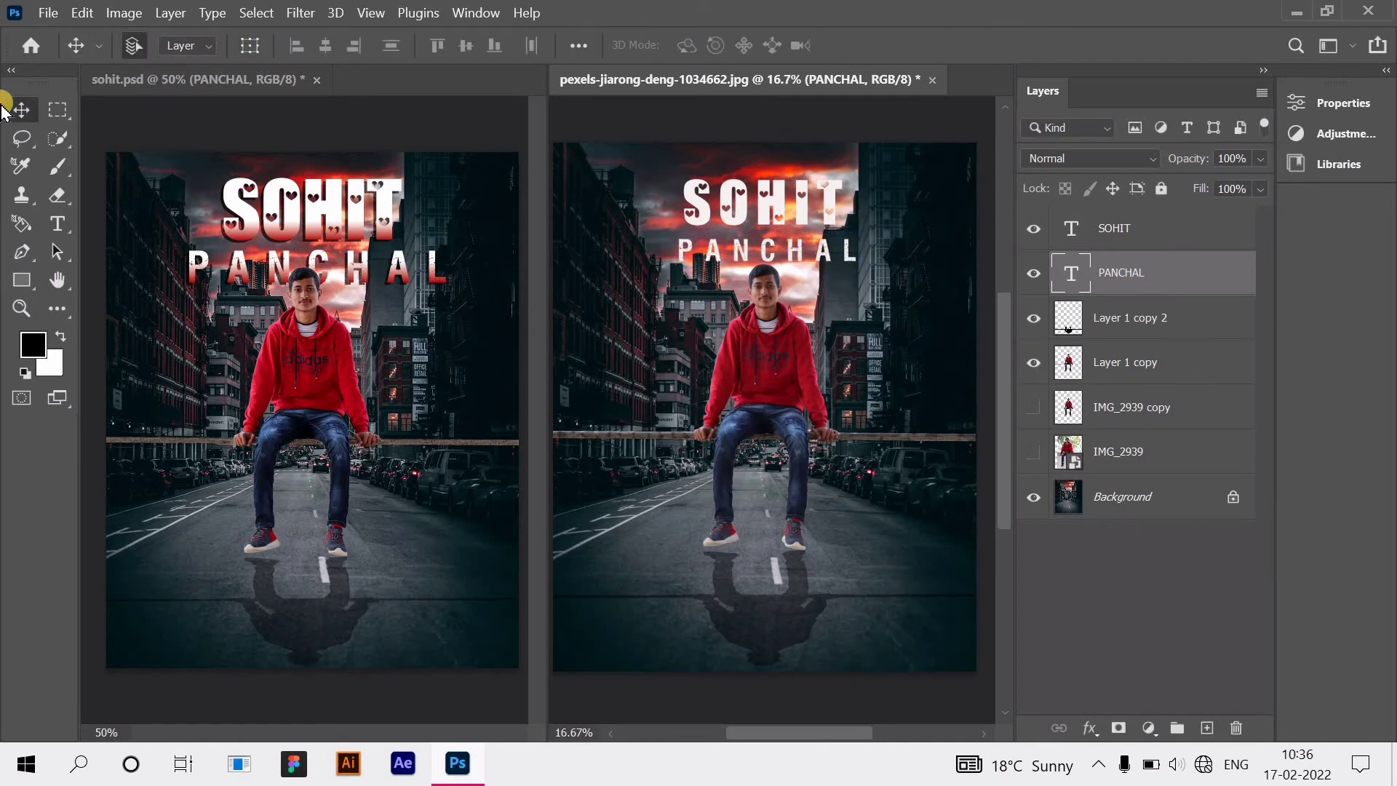
click(249, 46)
drag(873, 255, 930, 250)
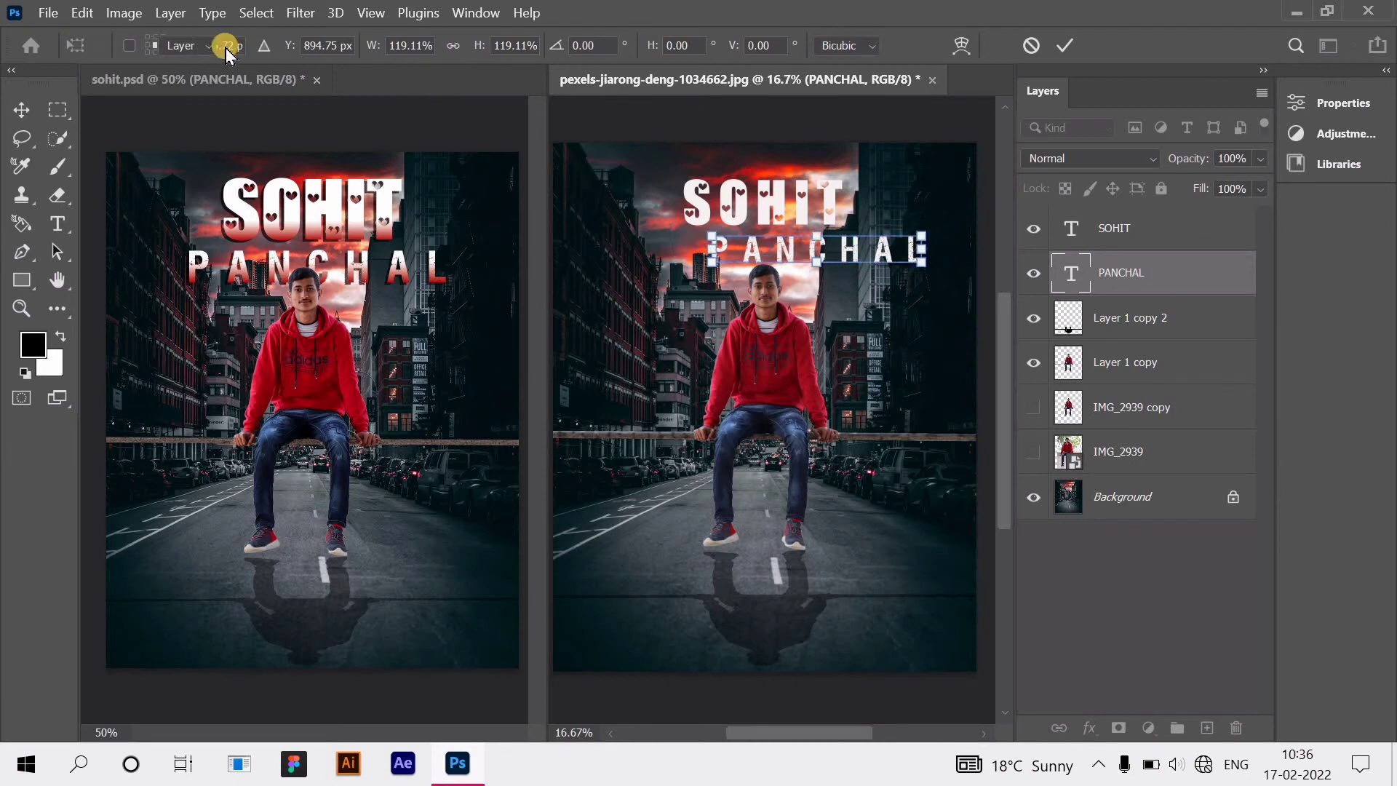
key(Return)
drag(876, 255, 840, 262)
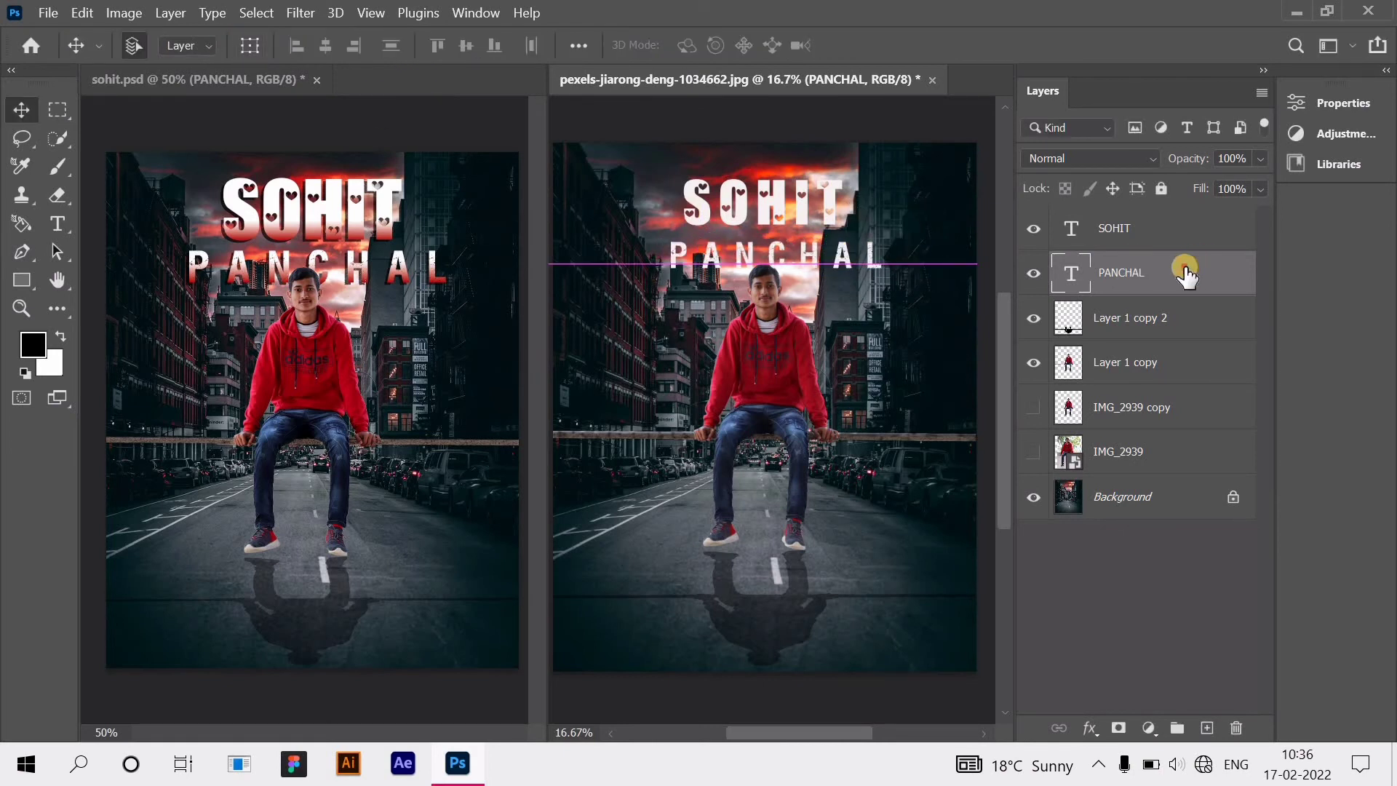
drag(1184, 272, 1175, 385)
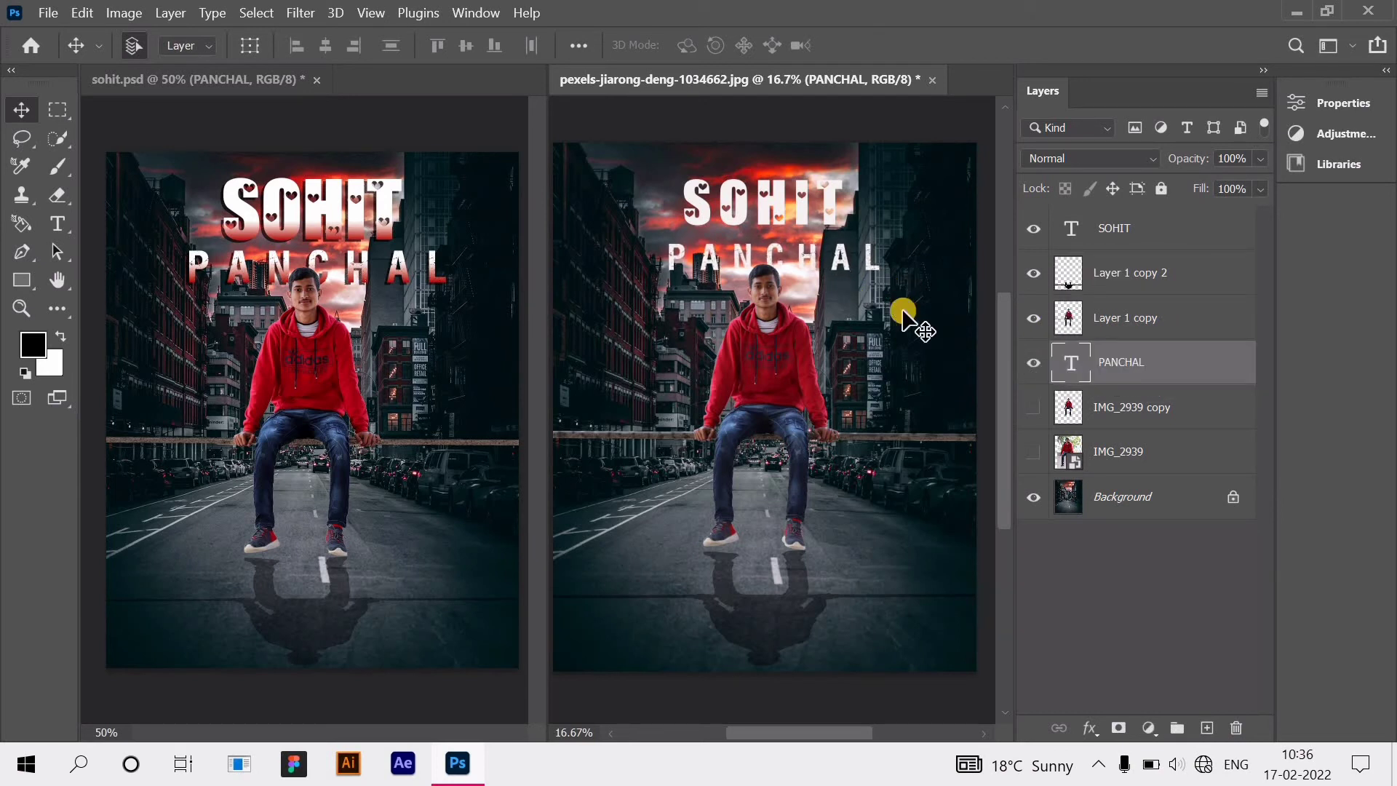
Step: Set SOHIT's tracking to 40 and enlarge it to about 121%
click(1136, 228)
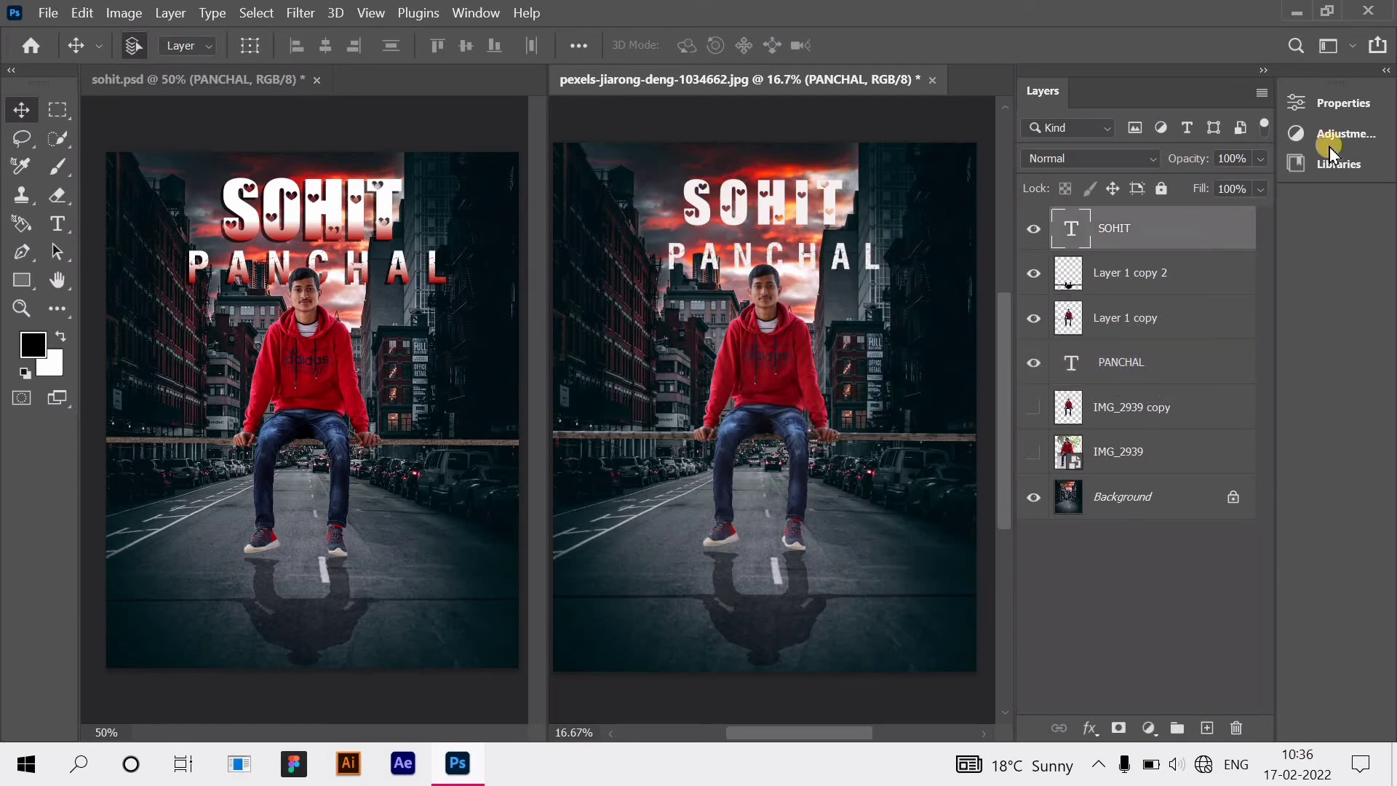
click(1335, 102)
click(1177, 308)
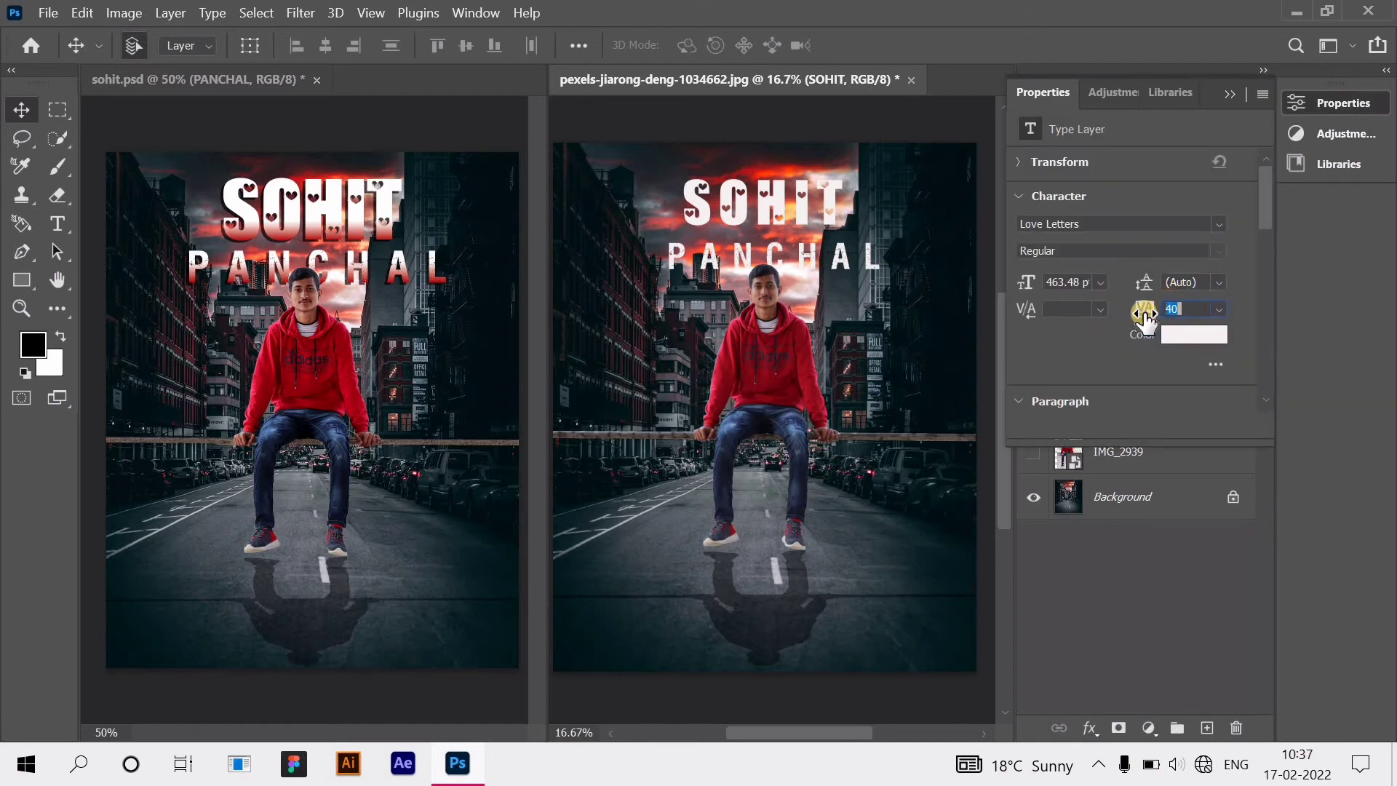
click(249, 45)
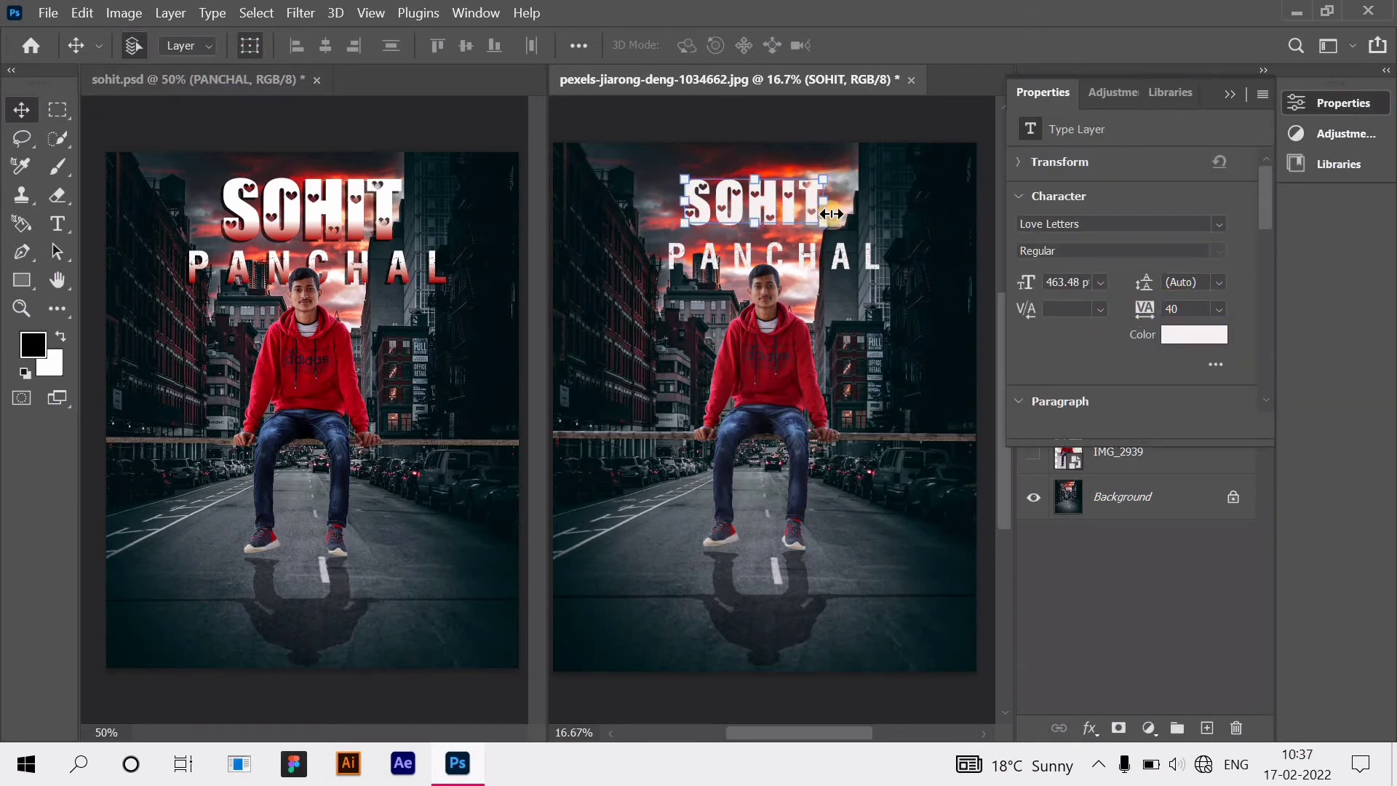
drag(837, 204, 857, 204)
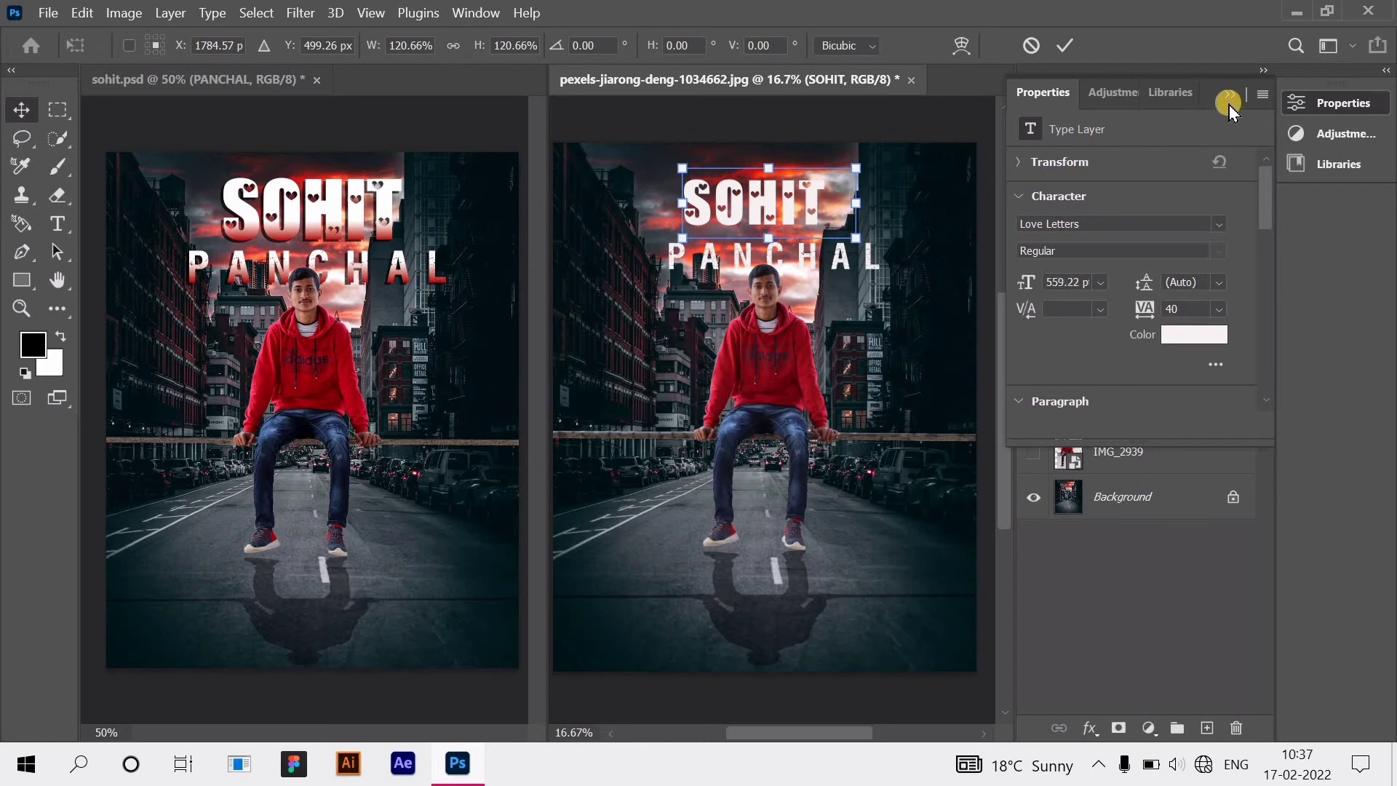
key(Return)
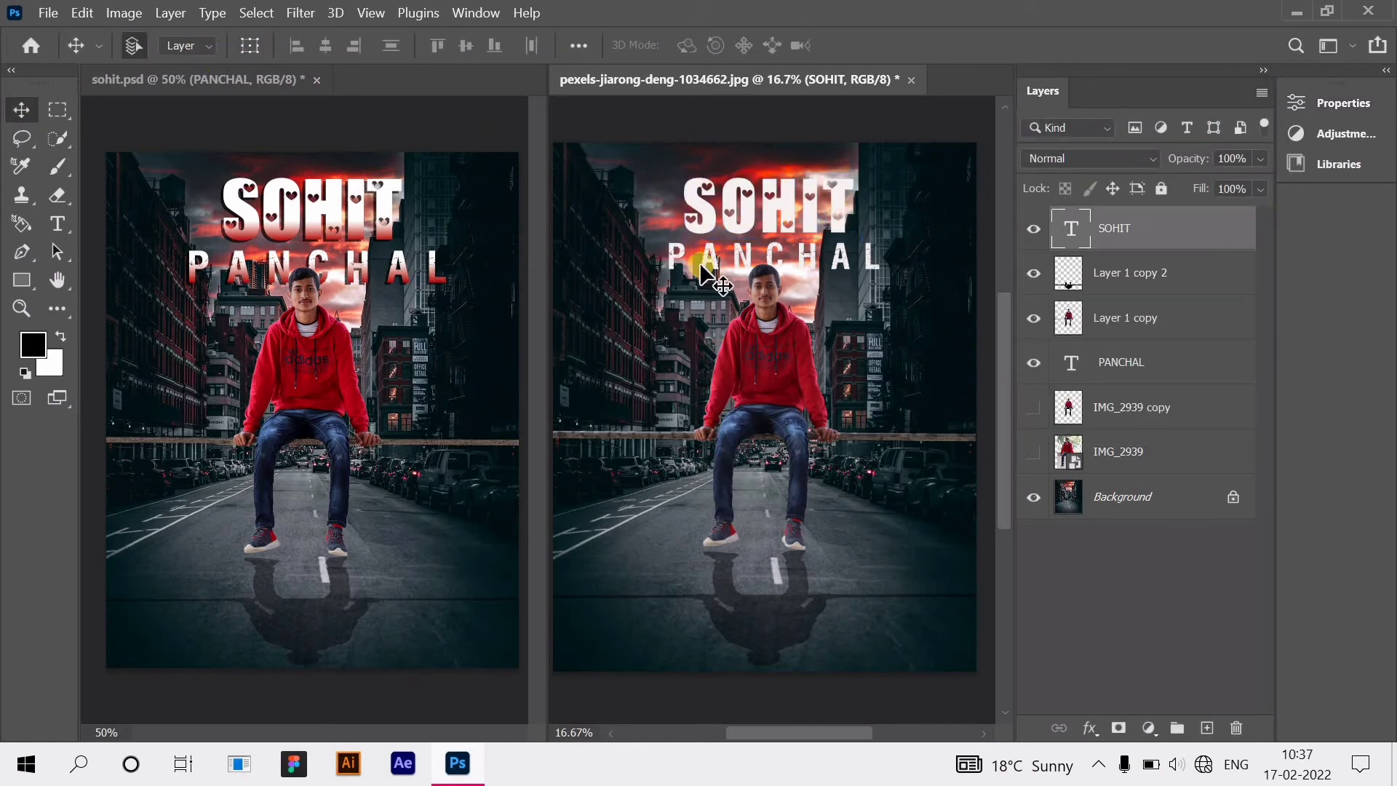
Step: Enable Drop Shadow and Gradient Overlay in SOHIT's layer styles
double_click(1204, 244)
drag(491, 157, 792, 206)
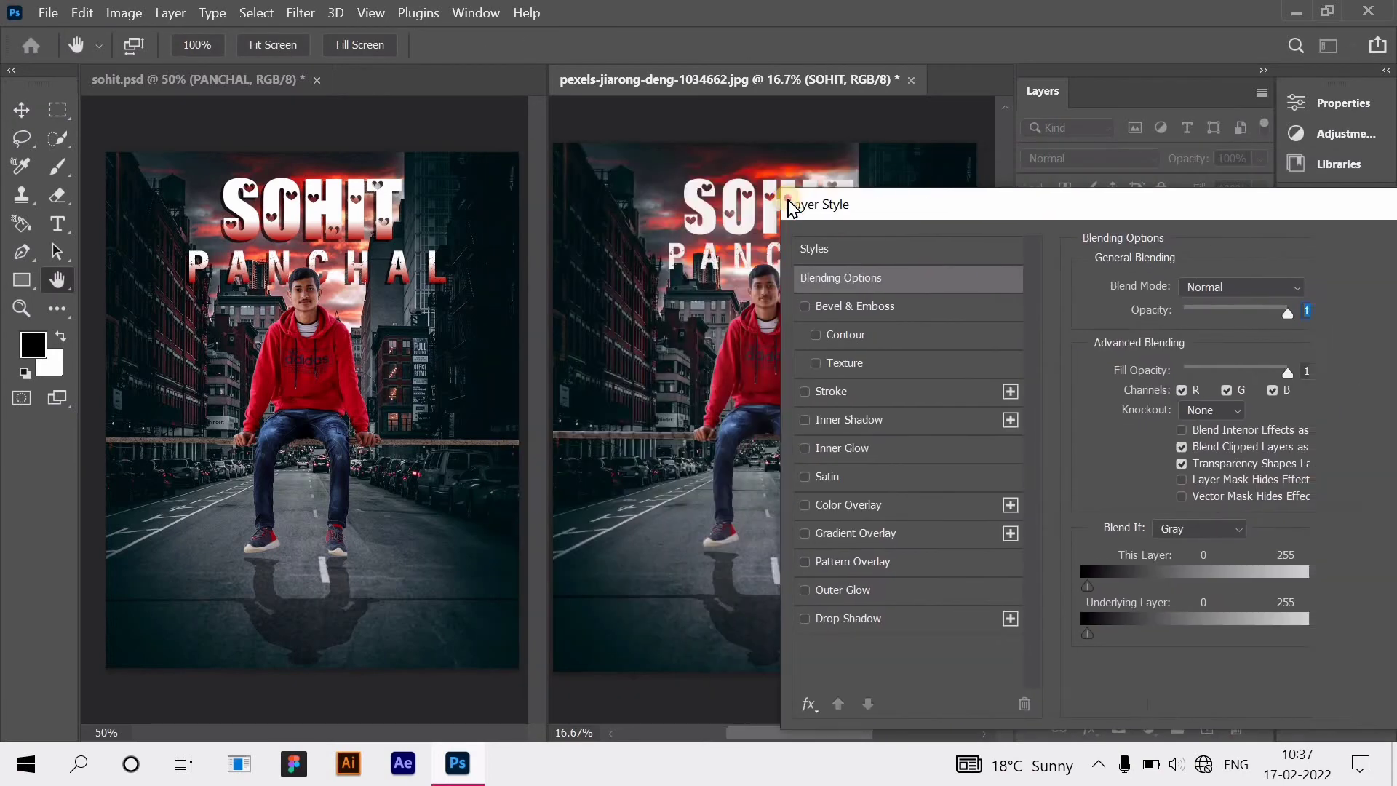
drag(880, 205, 985, 163)
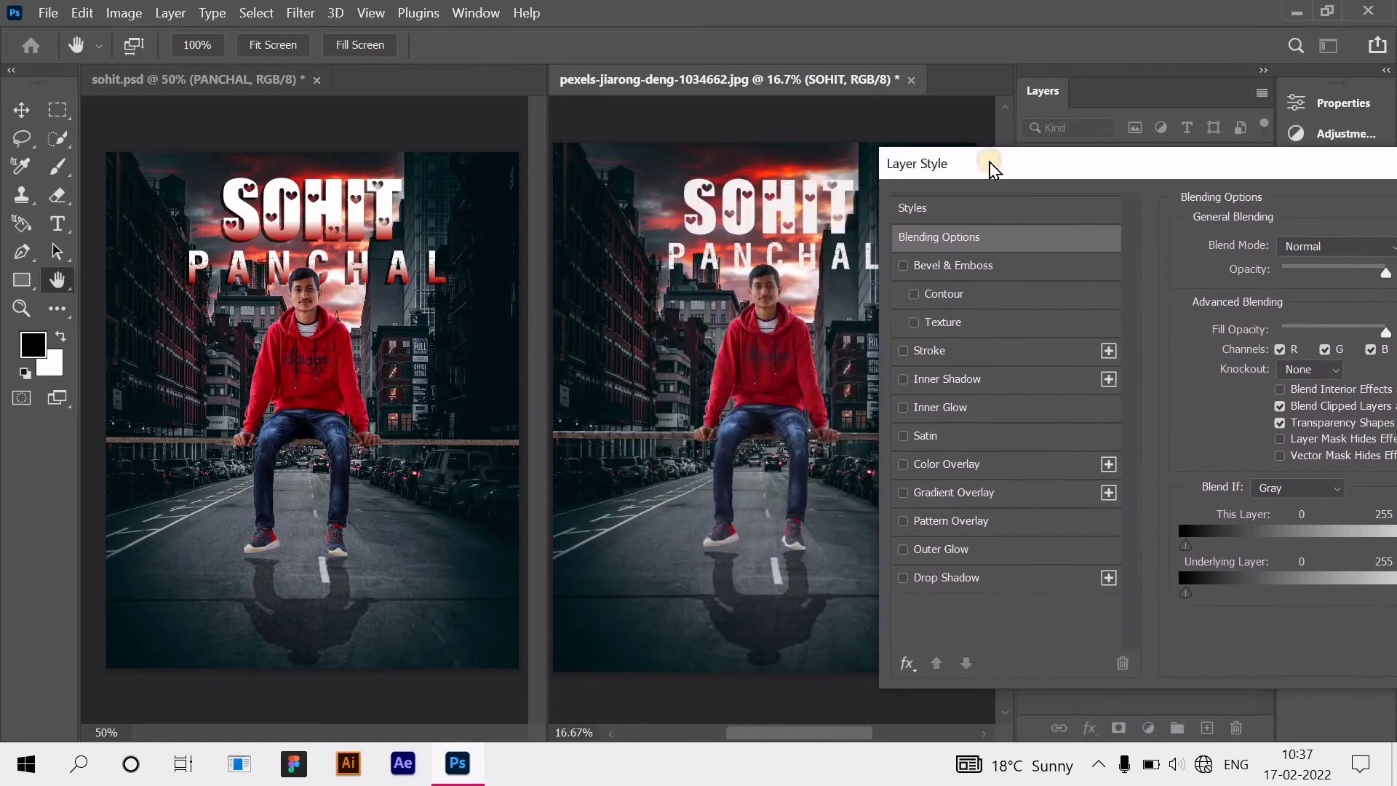
click(950, 579)
drag(1281, 178, 1265, 178)
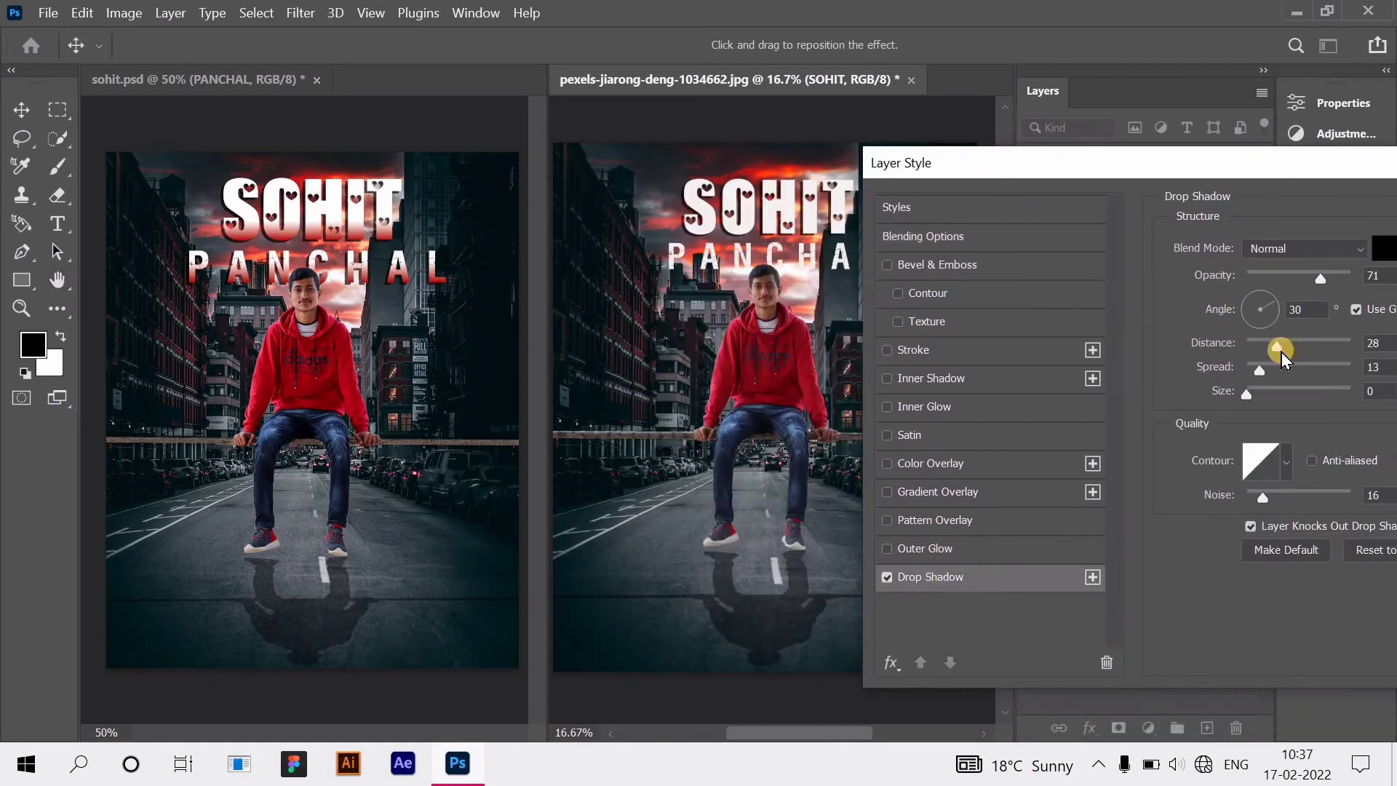
click(949, 493)
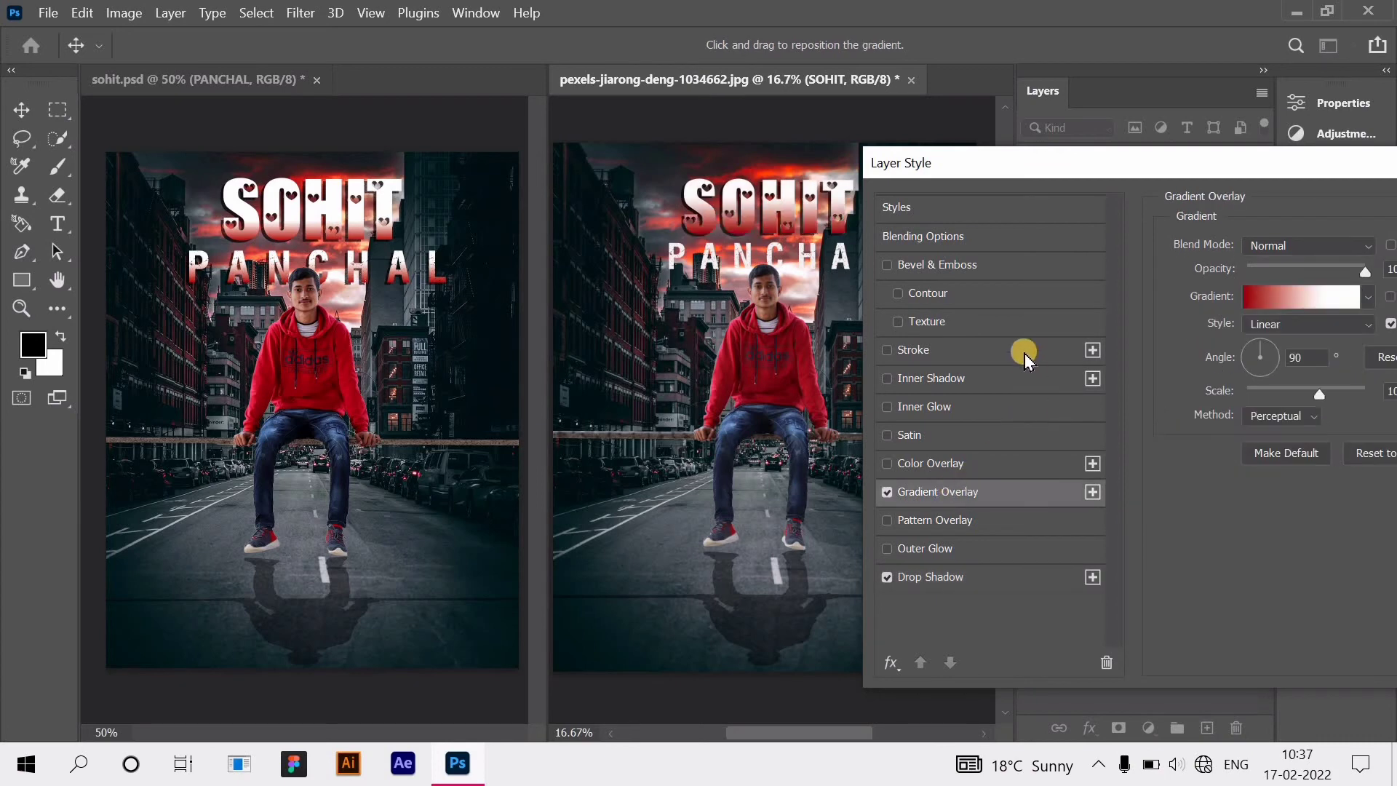
Step: Move the overlay gradient's white stop to 43% and apply the SOHIT effects
click(1293, 309)
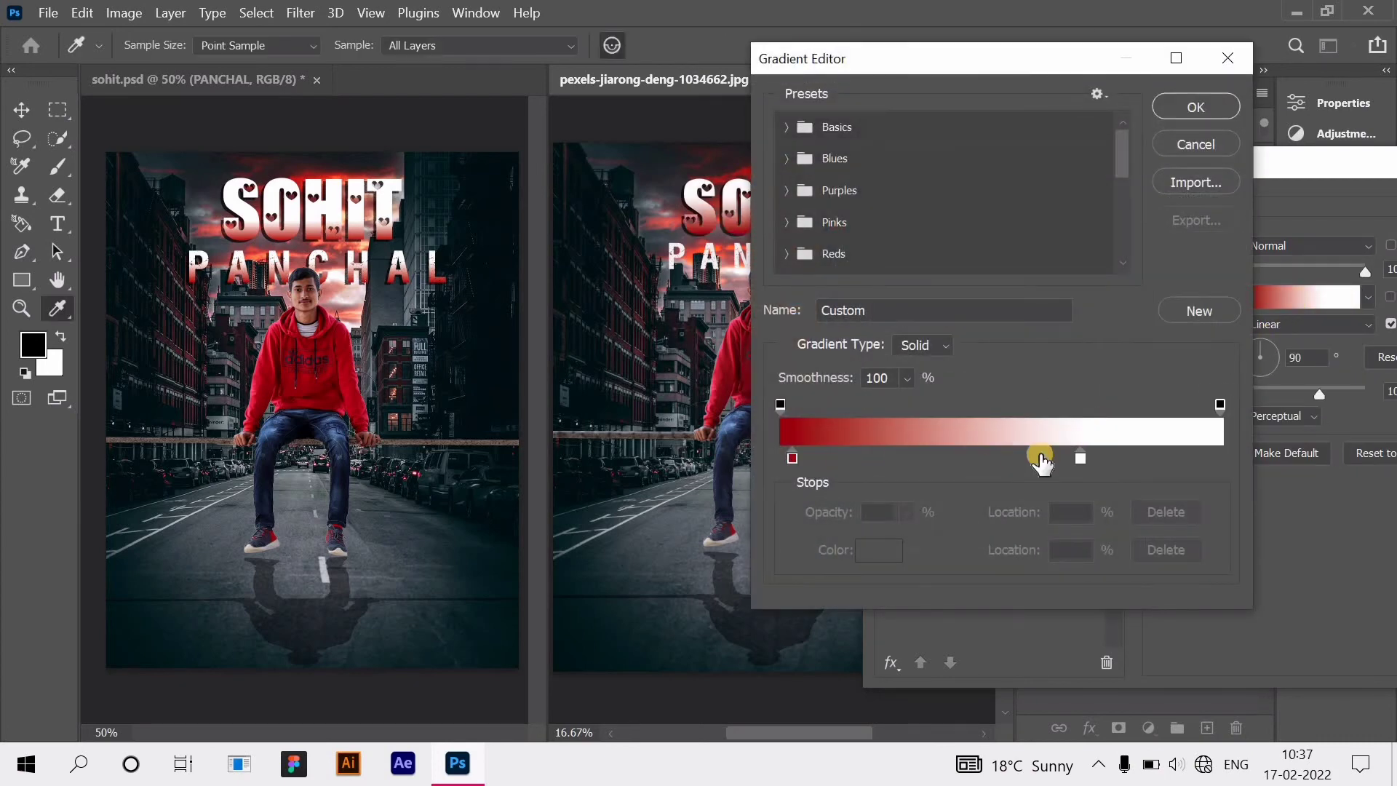
drag(1088, 57, 1199, 52)
click(1186, 453)
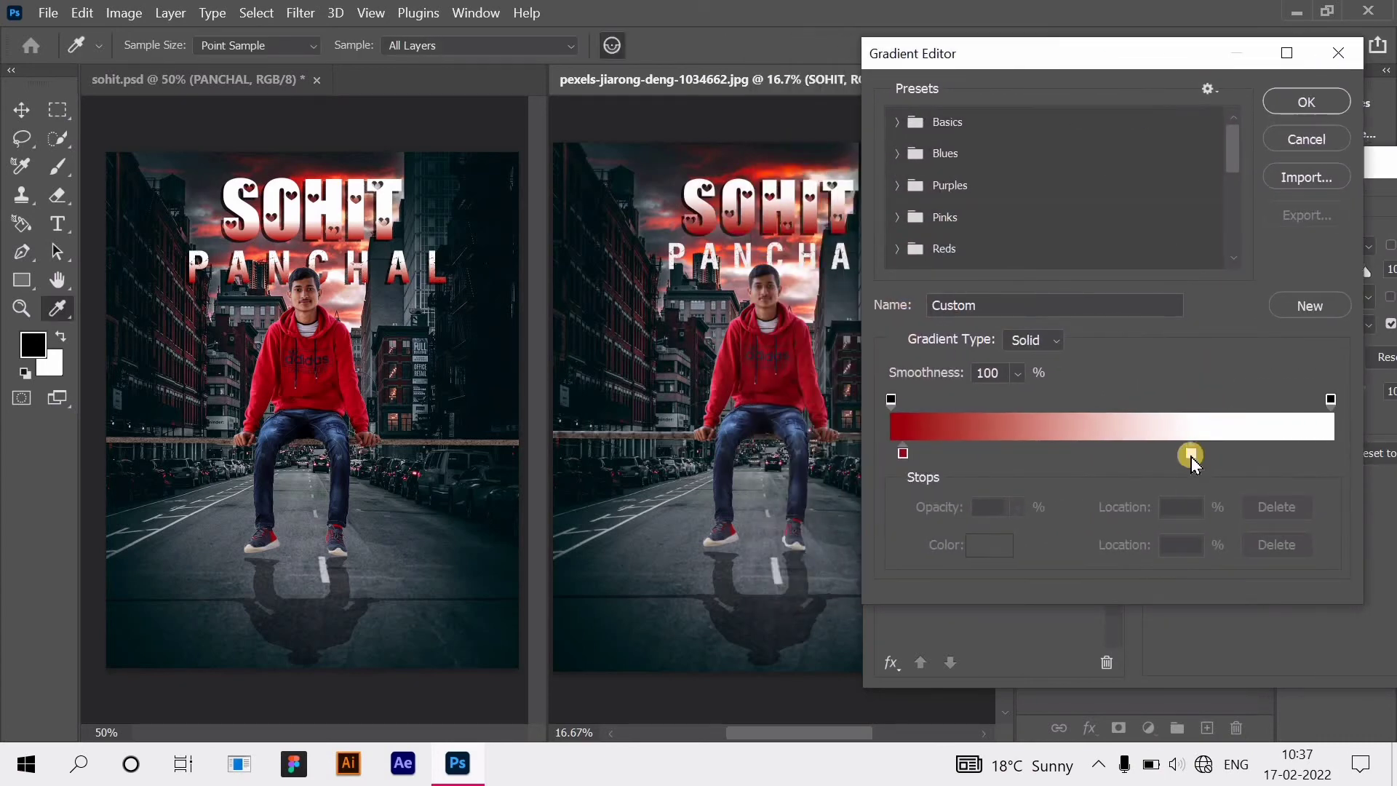
drag(1084, 470, 1022, 453)
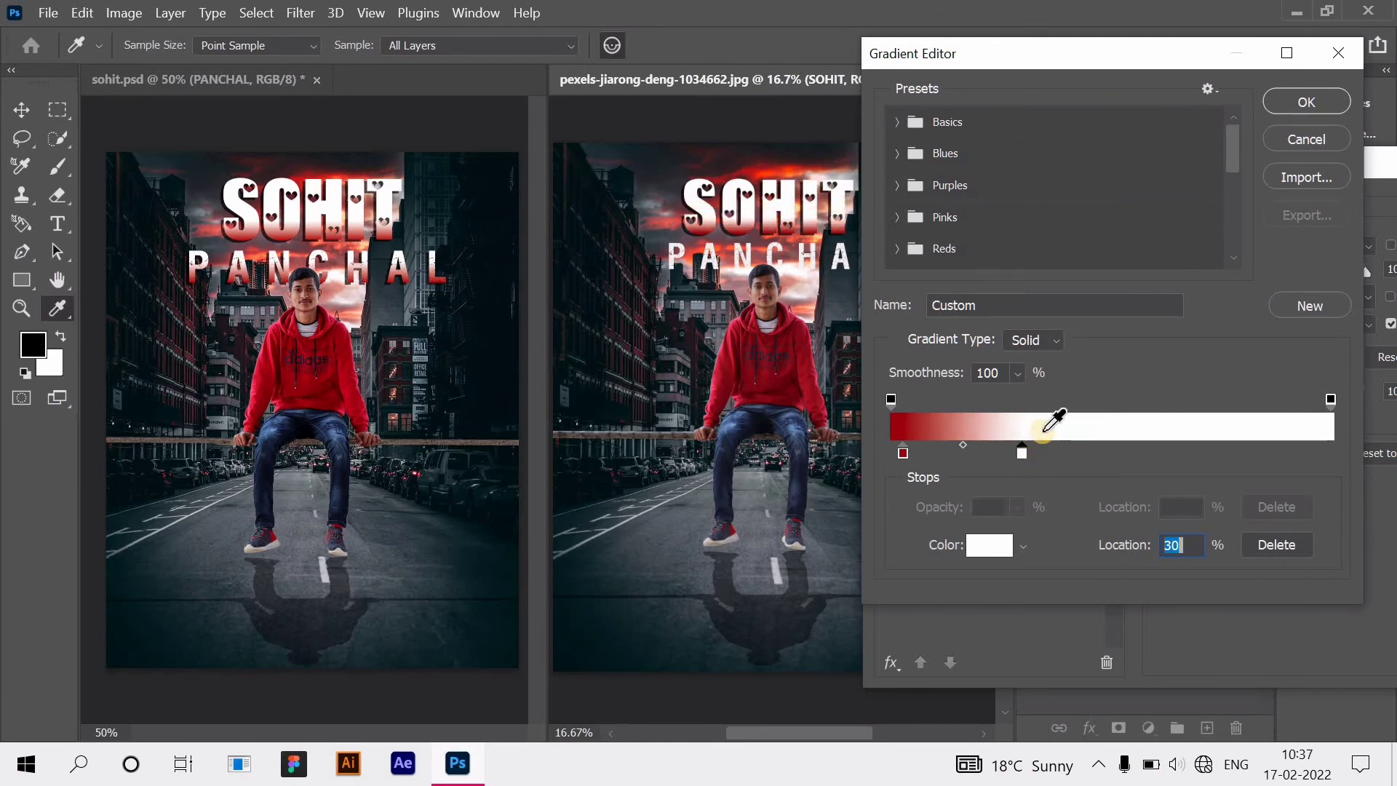
click(1332, 107)
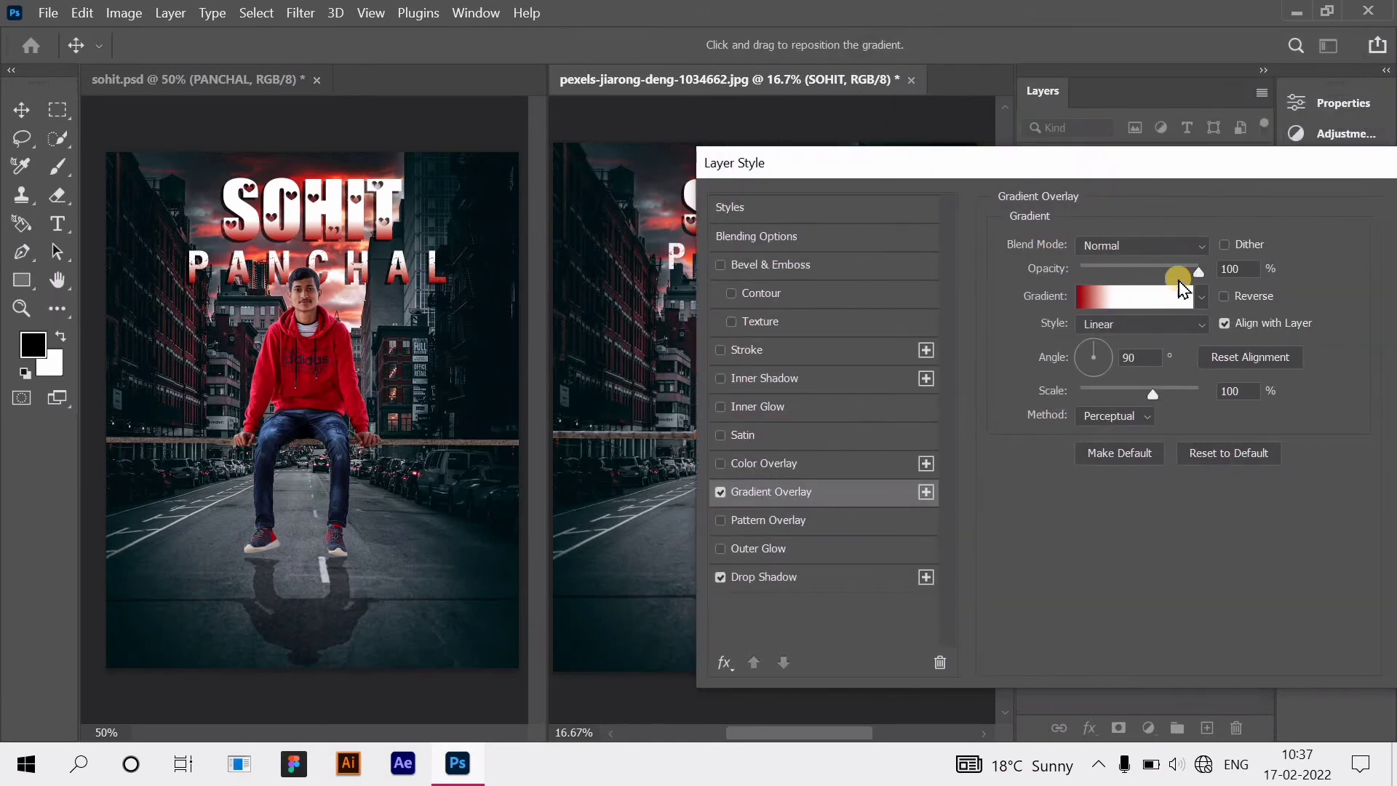
click(1303, 209)
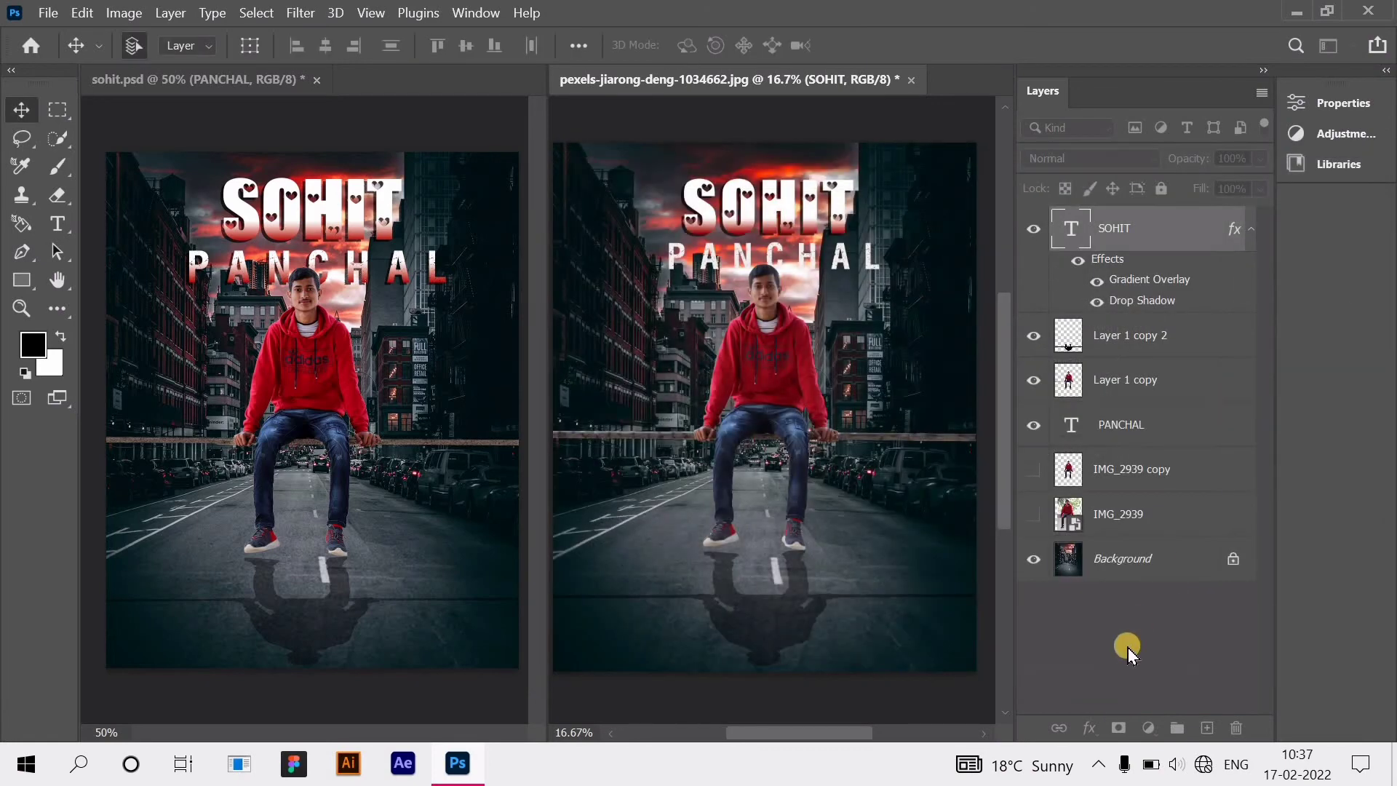
click(1128, 650)
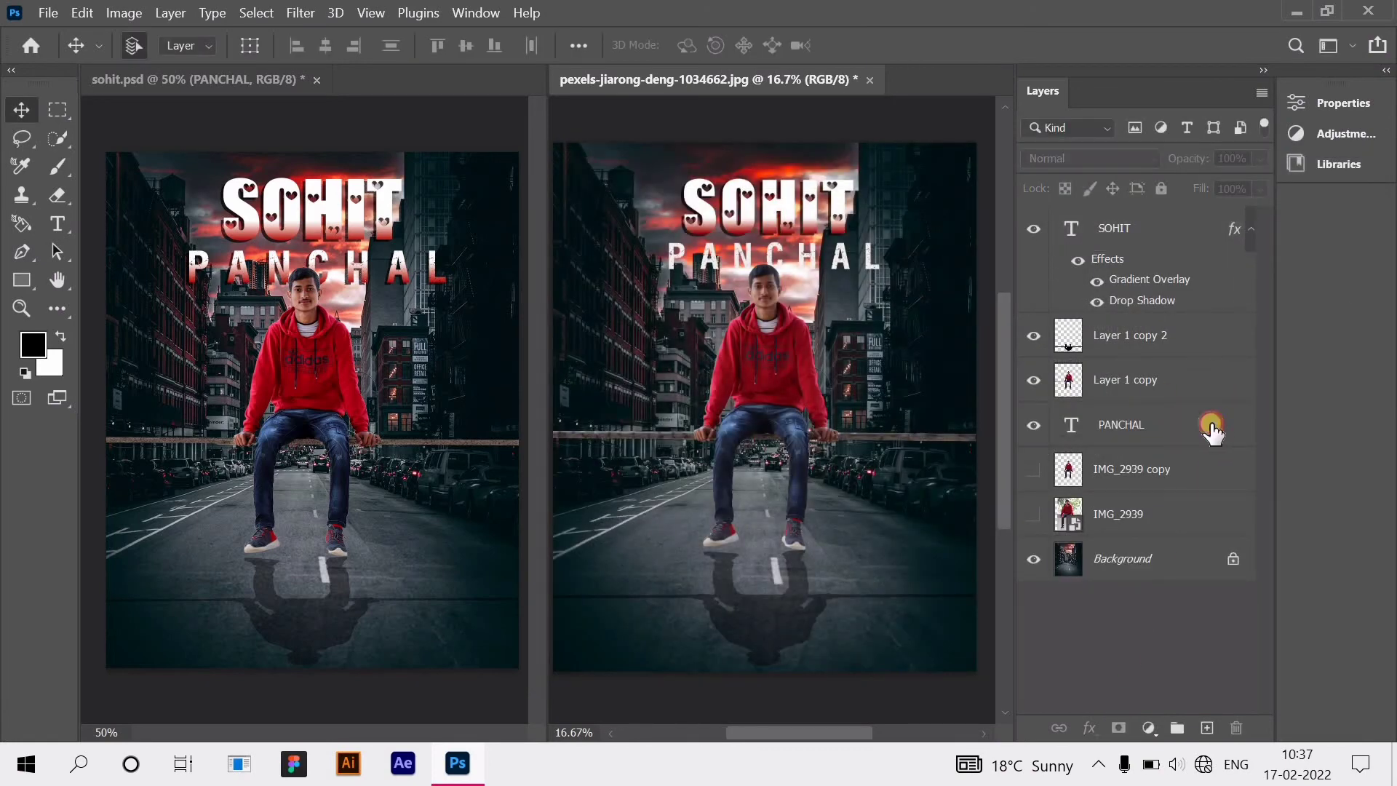
click(1212, 429)
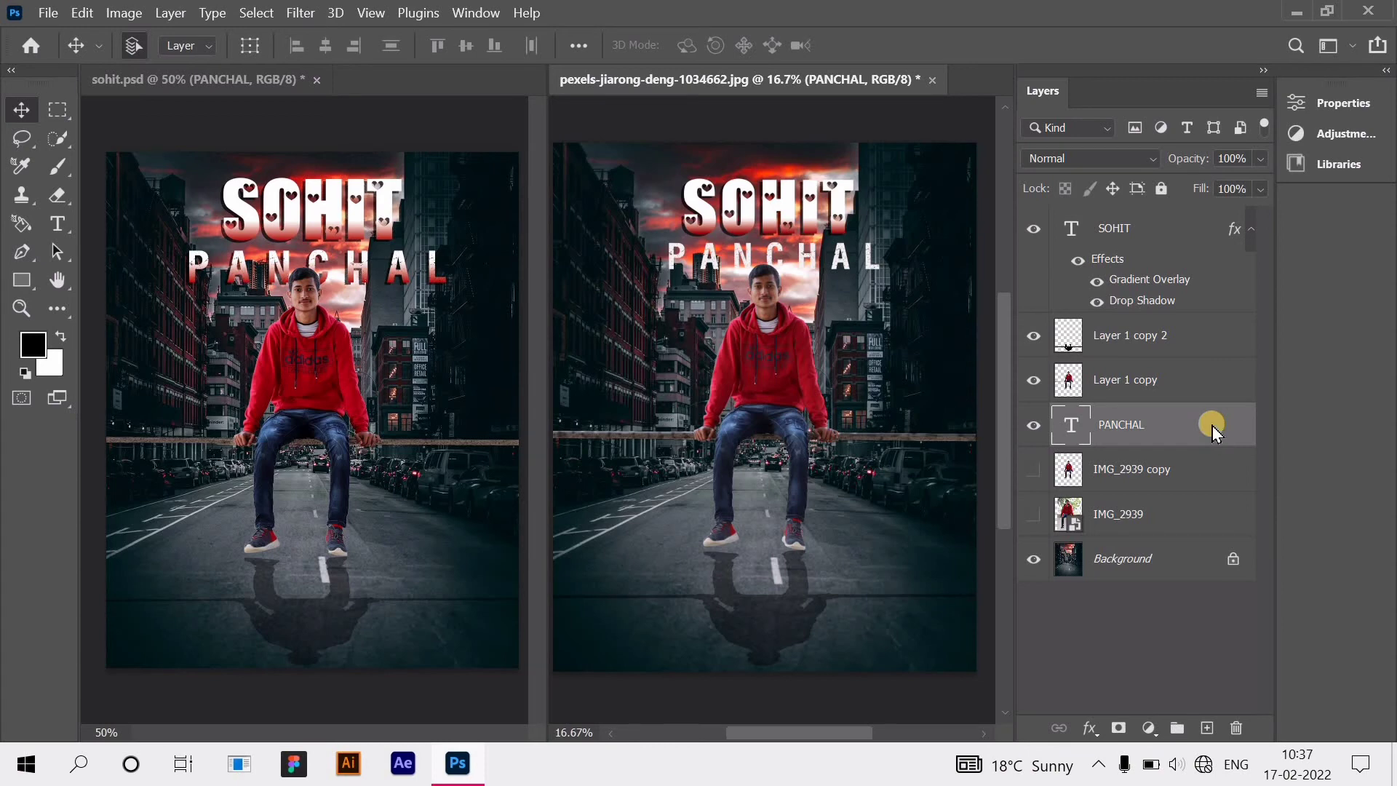
double_click(1213, 429)
drag(1130, 169, 1396, 172)
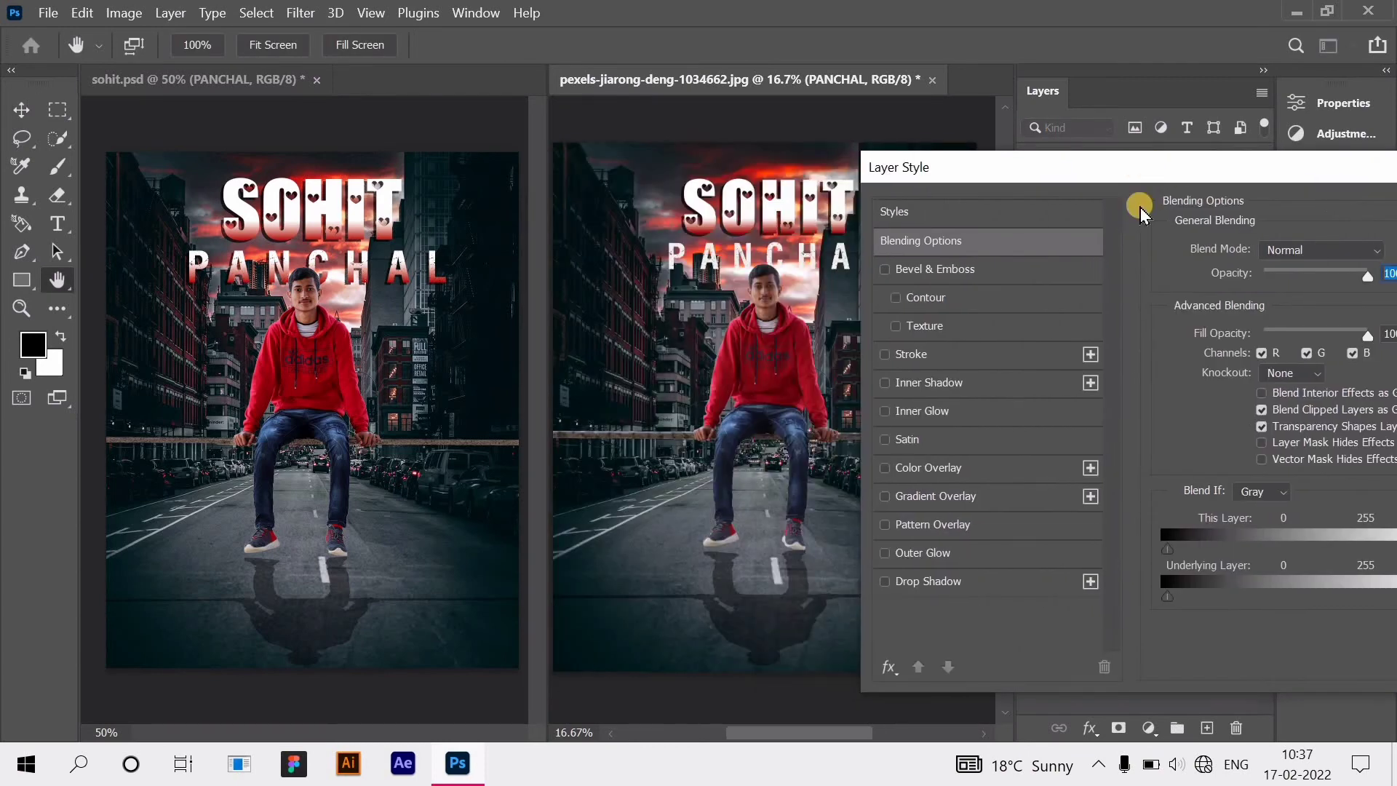
click(945, 582)
click(1293, 347)
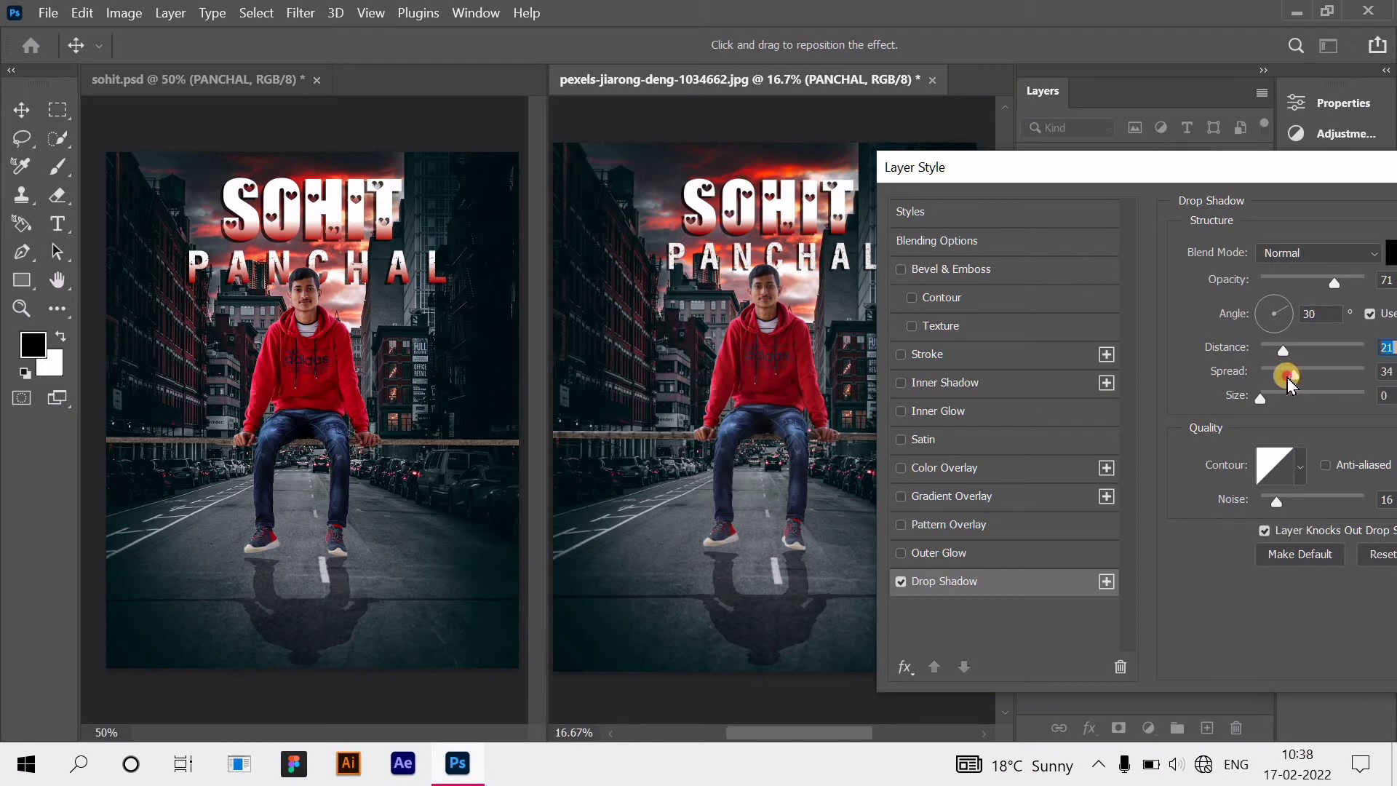
drag(1288, 379, 1285, 375)
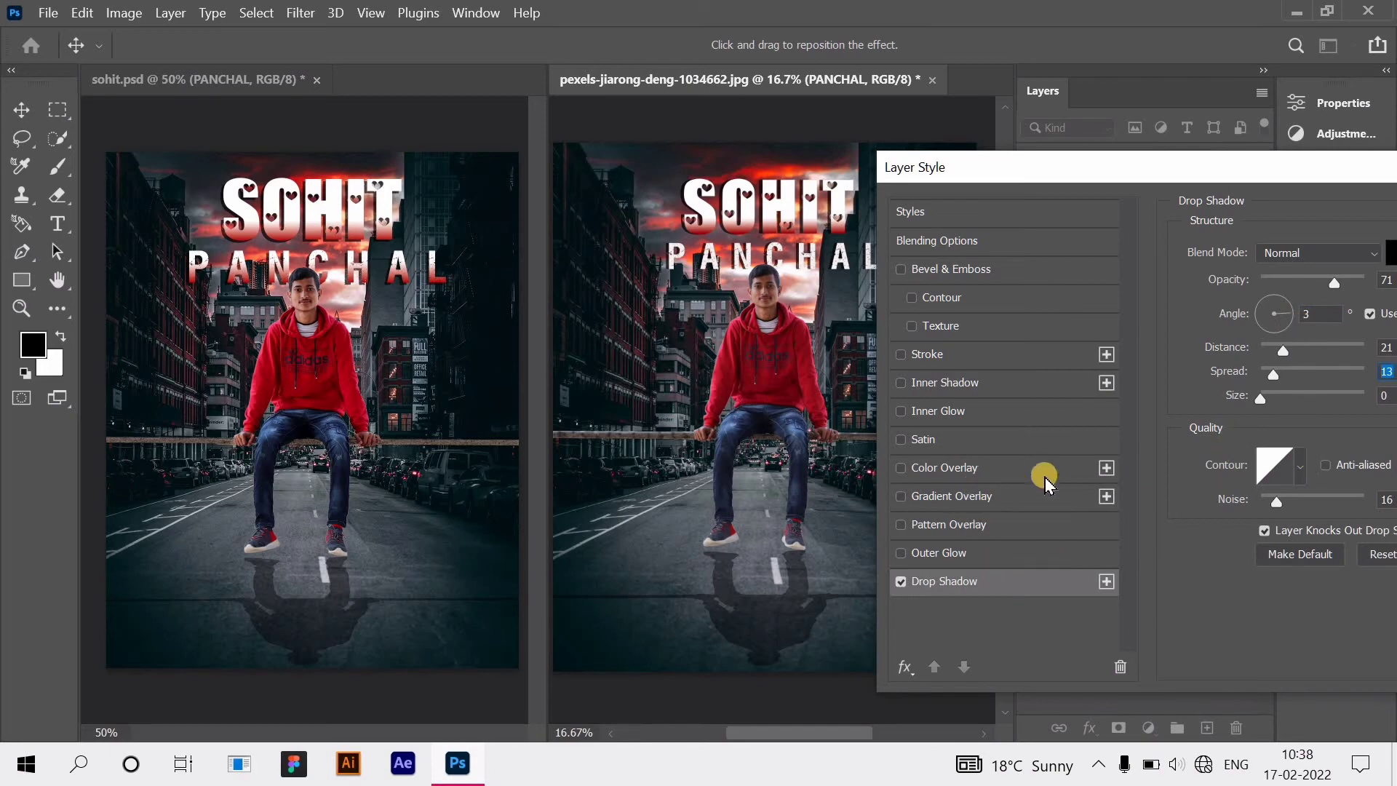
Step: Add a red-to-white gradient overlay with the white stop shifted right, and apply the effects
click(1046, 495)
drag(1024, 453, 1126, 455)
click(1305, 109)
drag(1241, 177, 927, 184)
click(1302, 221)
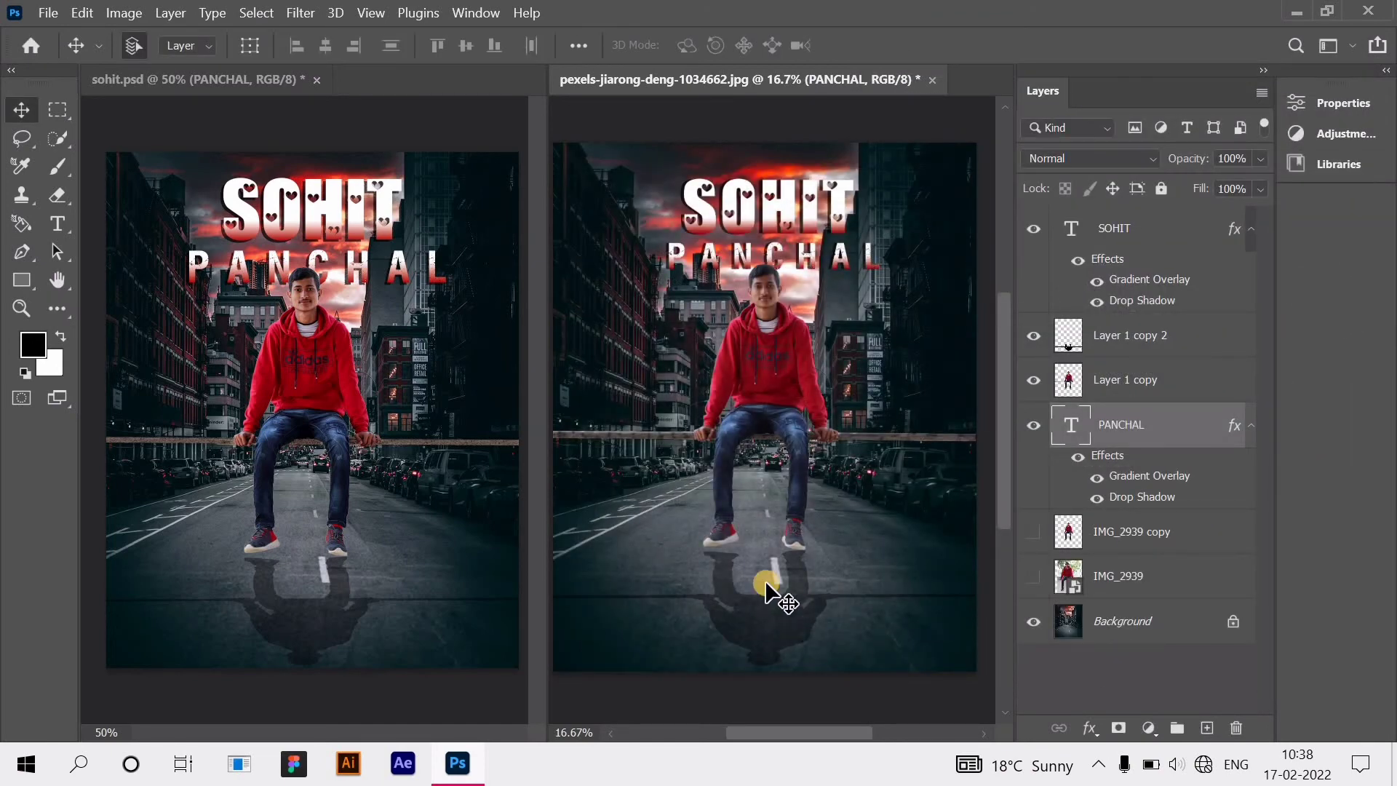
click(800, 527)
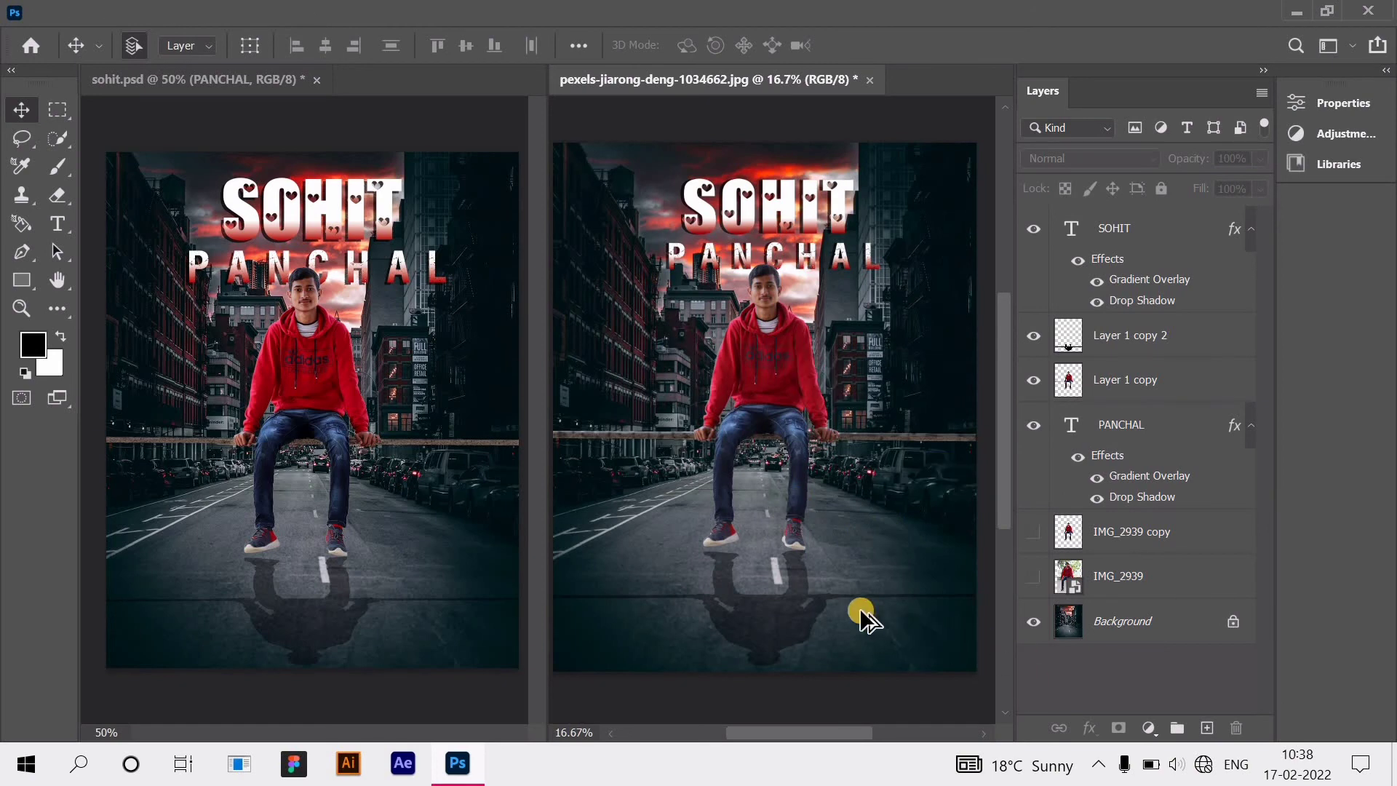
scroll(860, 613, down, 1)
Step: Select Layer 1 copy, the man's cutout, and launch the Camera Raw Filter
click(1146, 387)
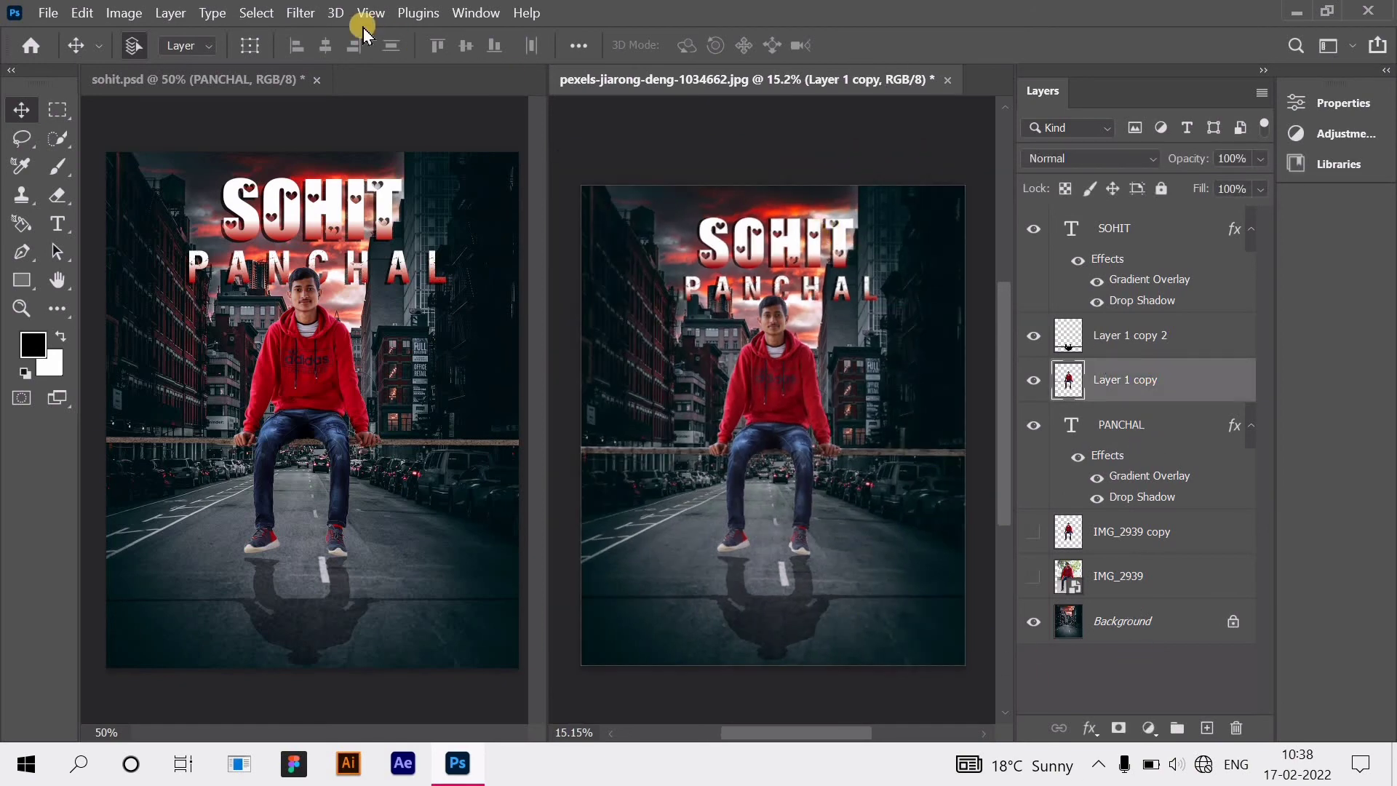
click(304, 14)
click(258, 13)
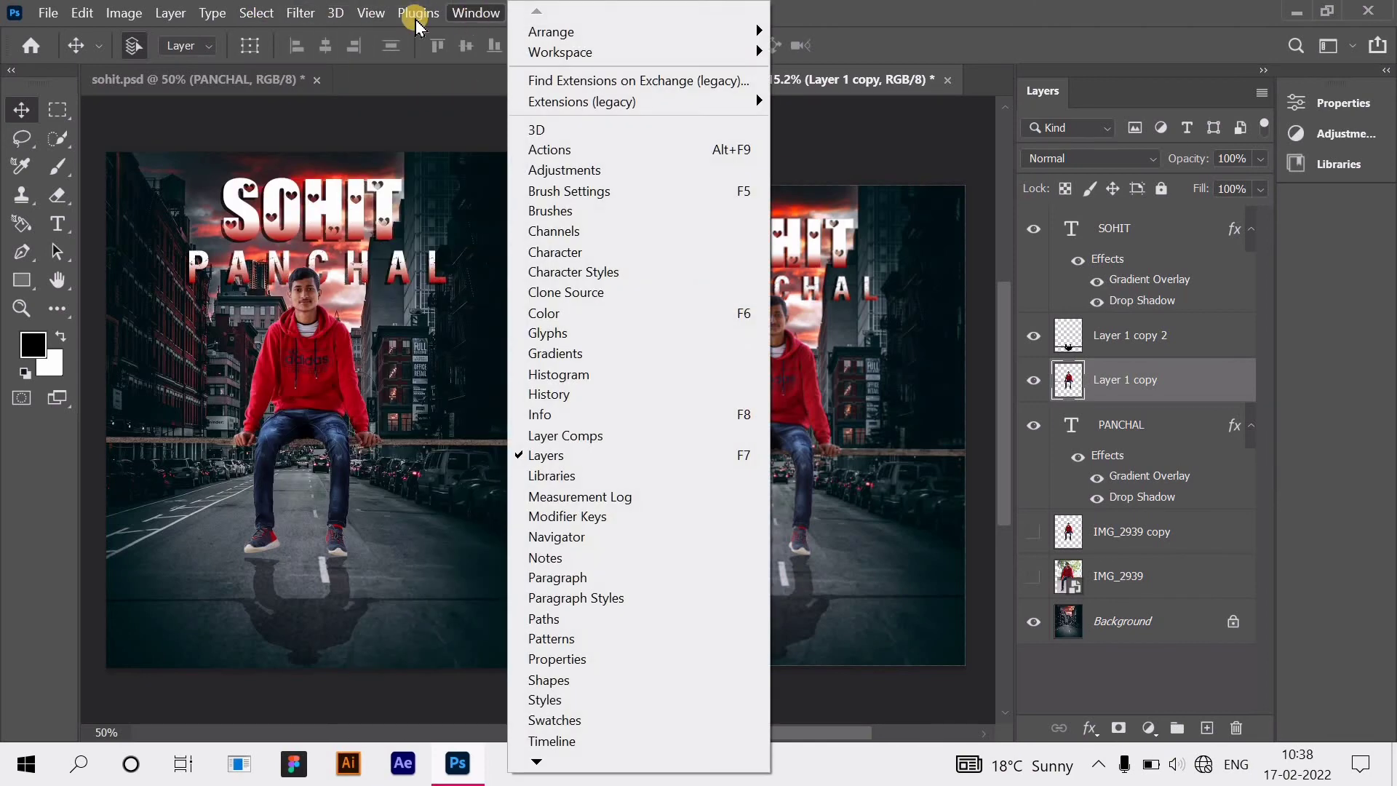
mouse_move(308, 26)
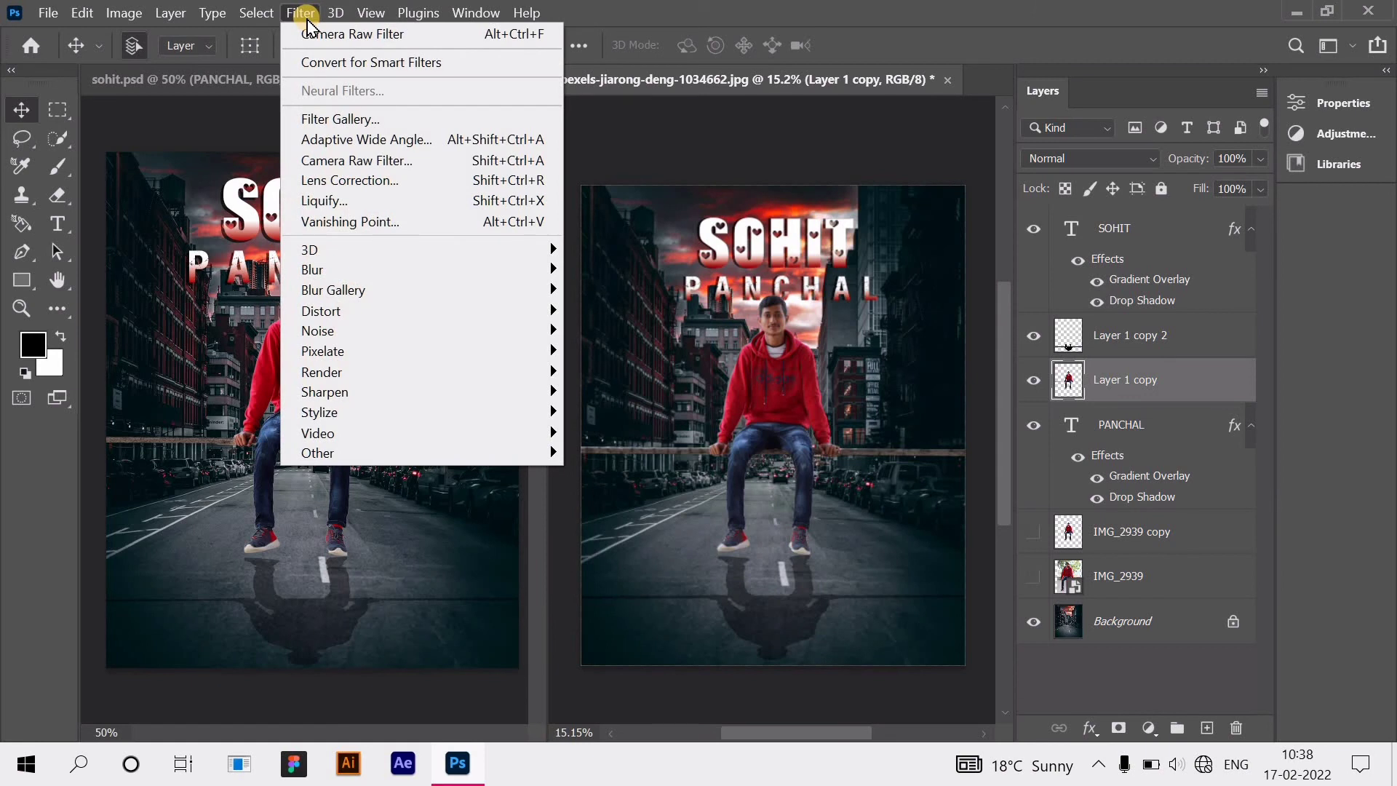
click(400, 179)
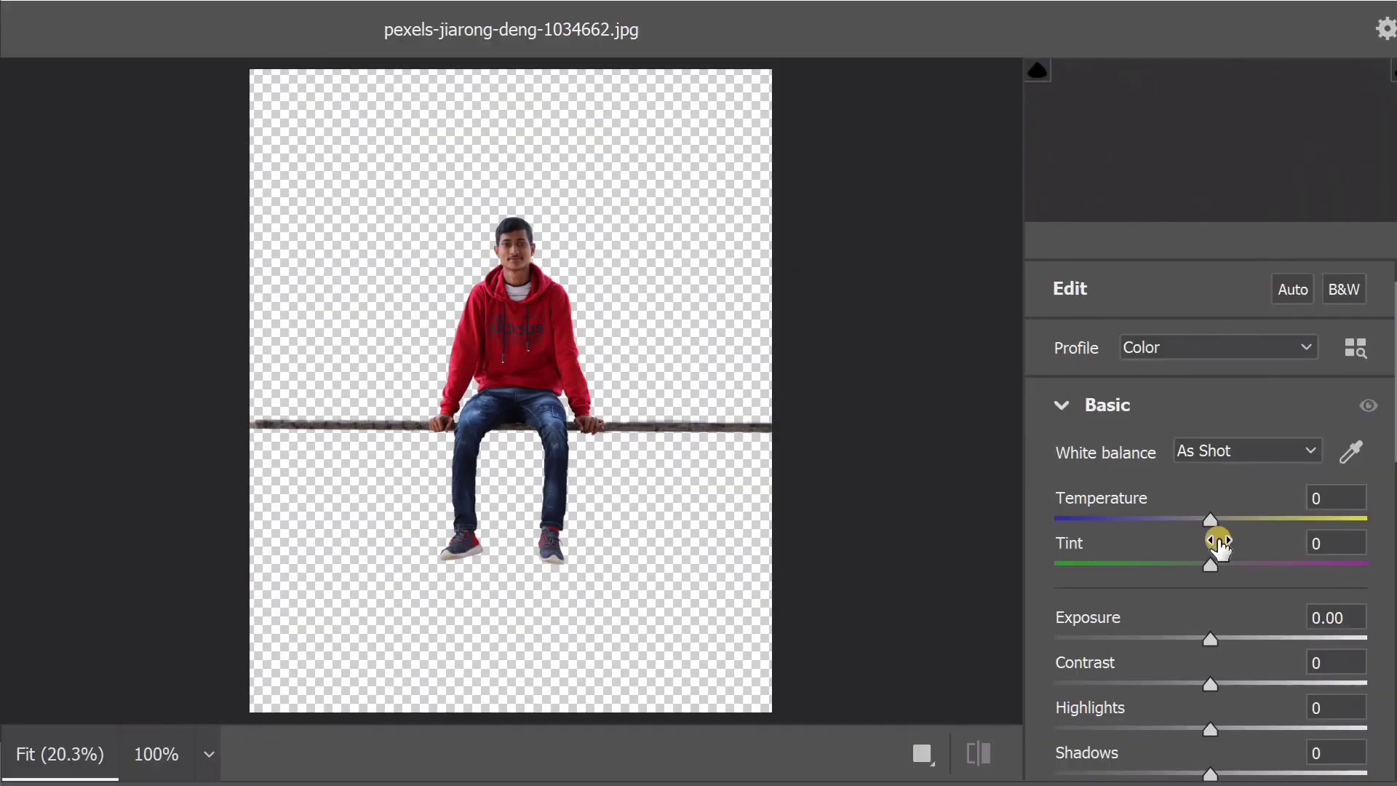
Step: Lower Whites to -6, raise Oranges to +36 in the colour mixer, and apply Camera Raw
scroll(1245, 637, down, 2)
scroll(1223, 618, down, 2)
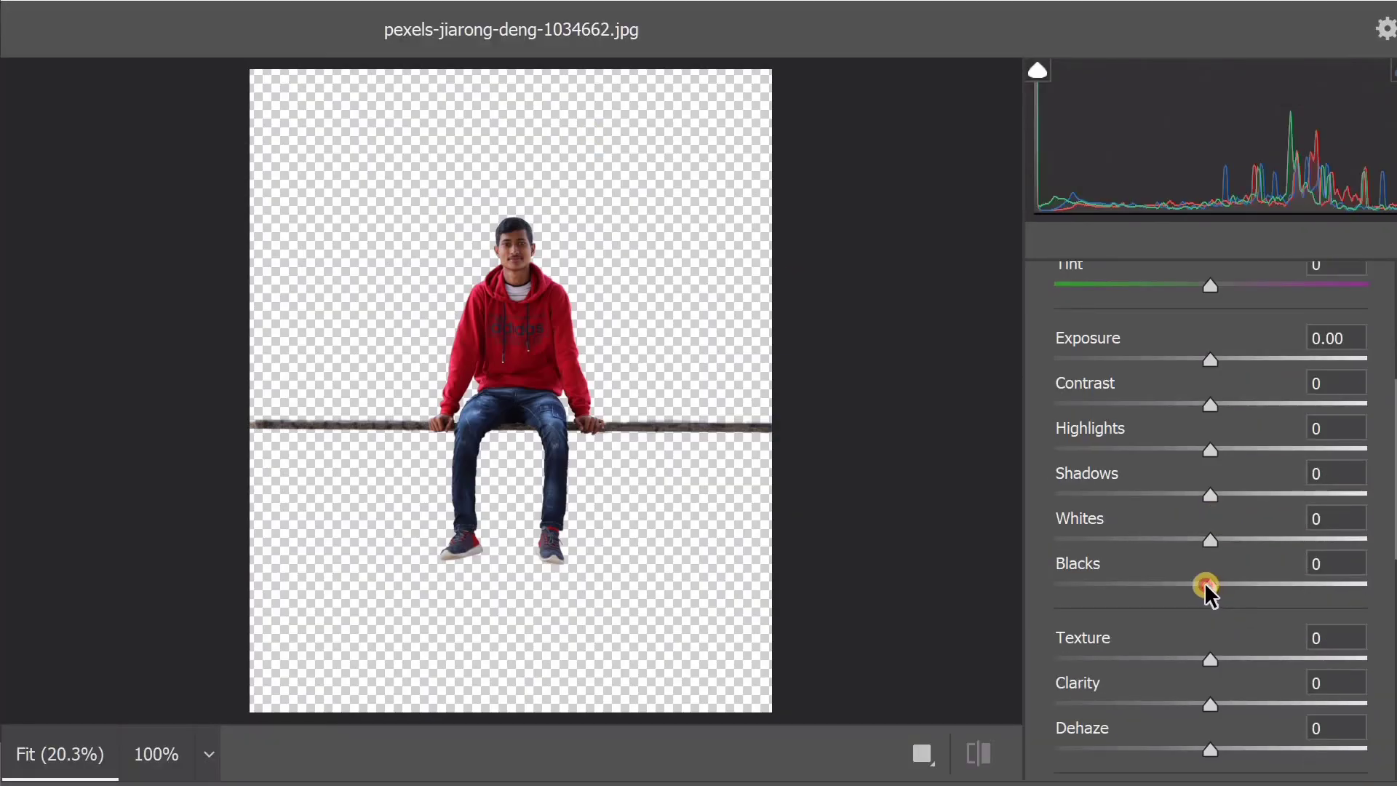
drag(1204, 582, 1201, 541)
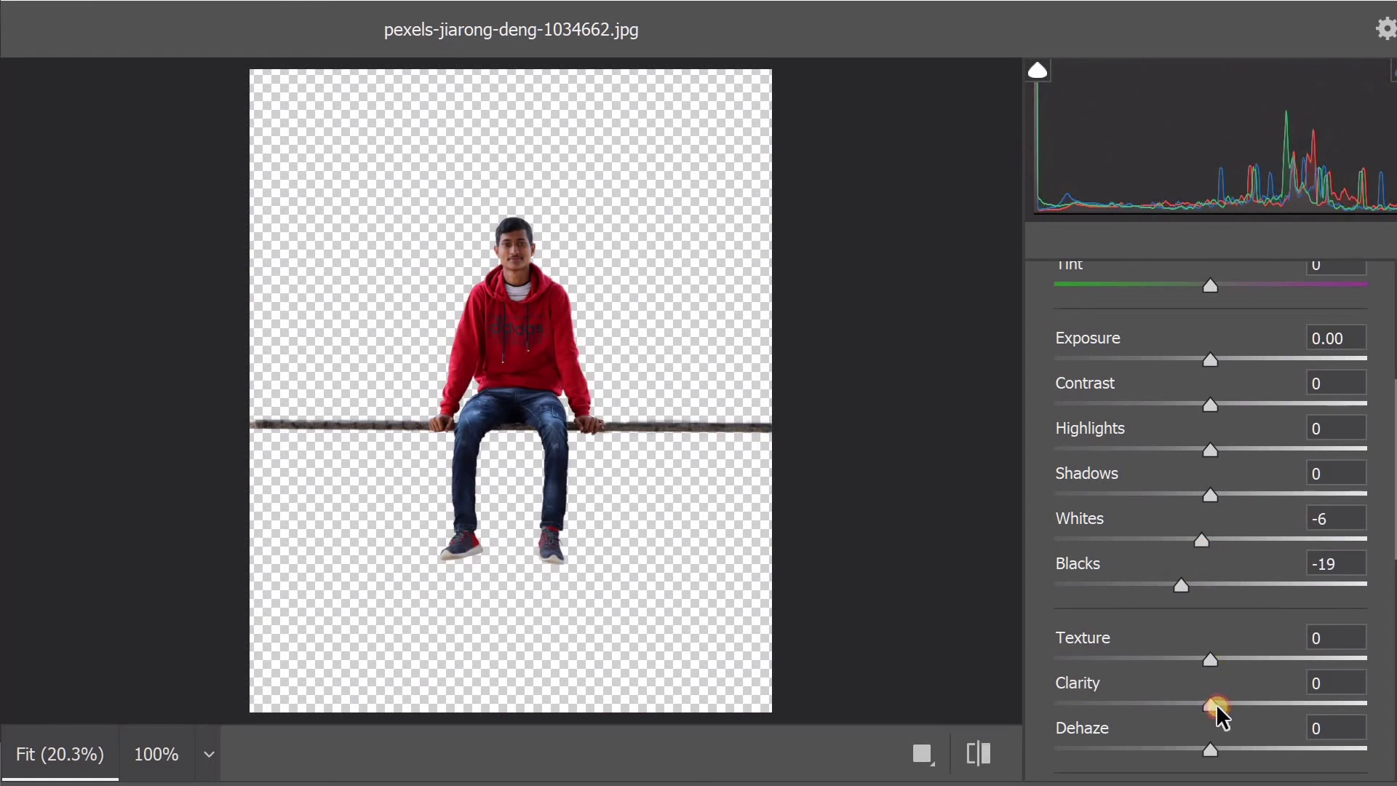
drag(1214, 704, 1218, 659)
scroll(1091, 531, down, 5)
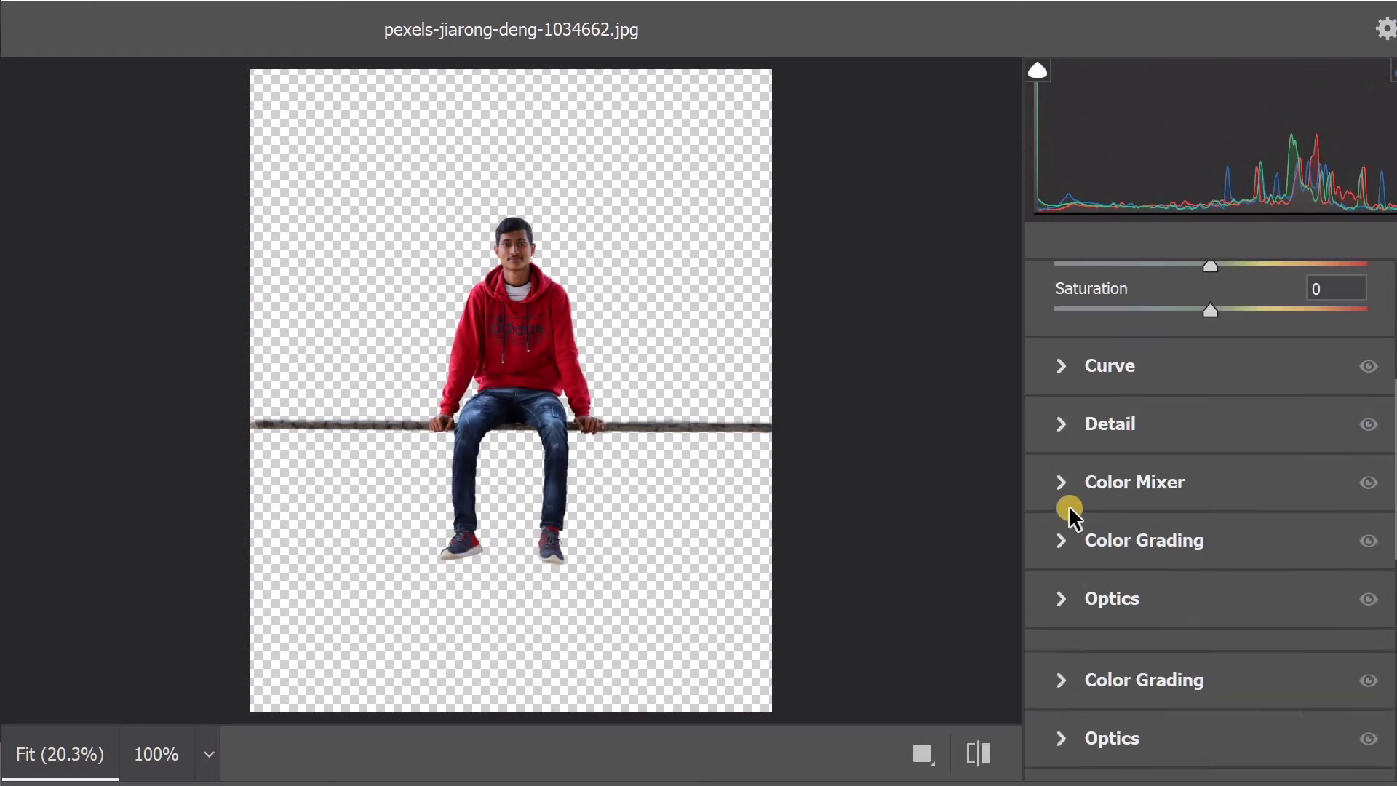
click(1154, 482)
scroll(1182, 558, down, 3)
scroll(1194, 567, down, 5)
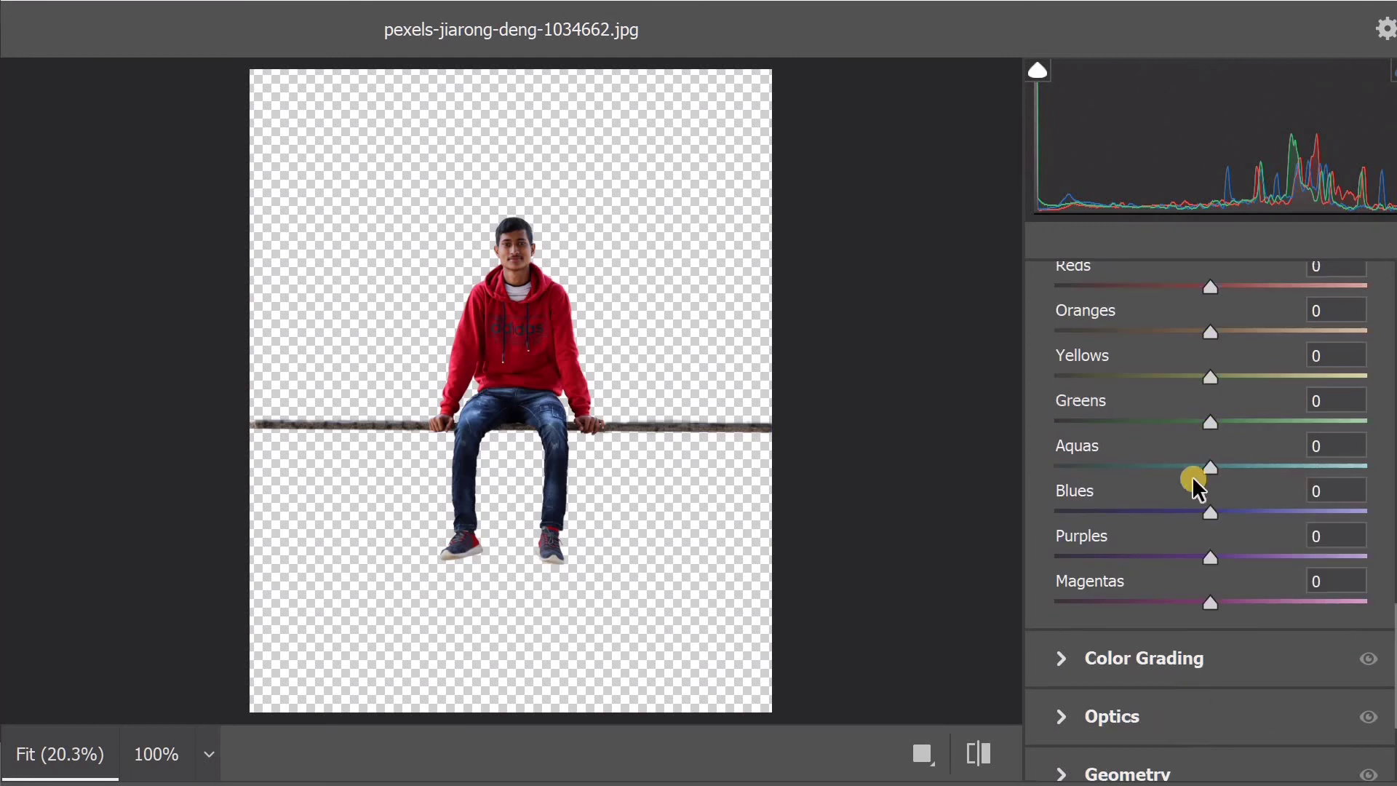
drag(1210, 474, 1265, 481)
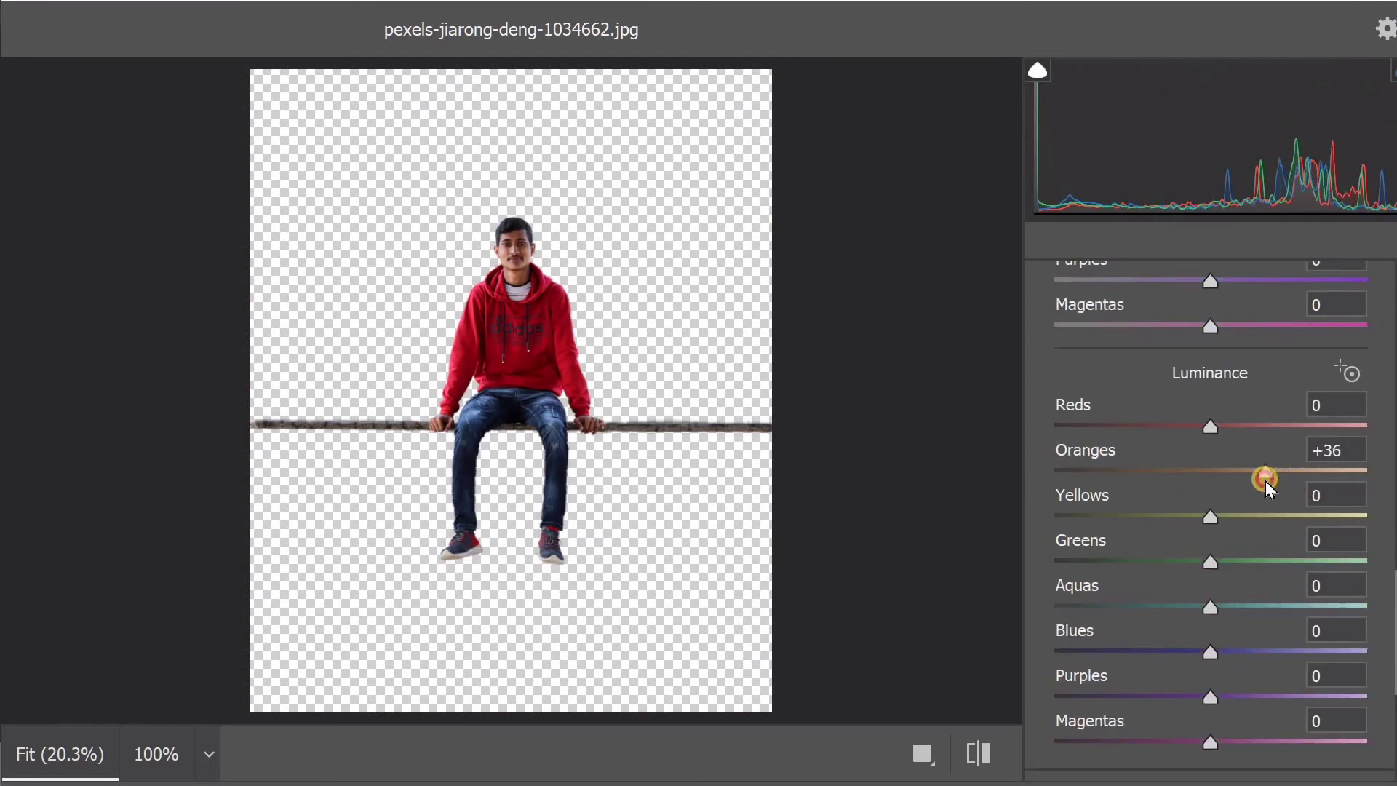
scroll(1226, 560, down, 2)
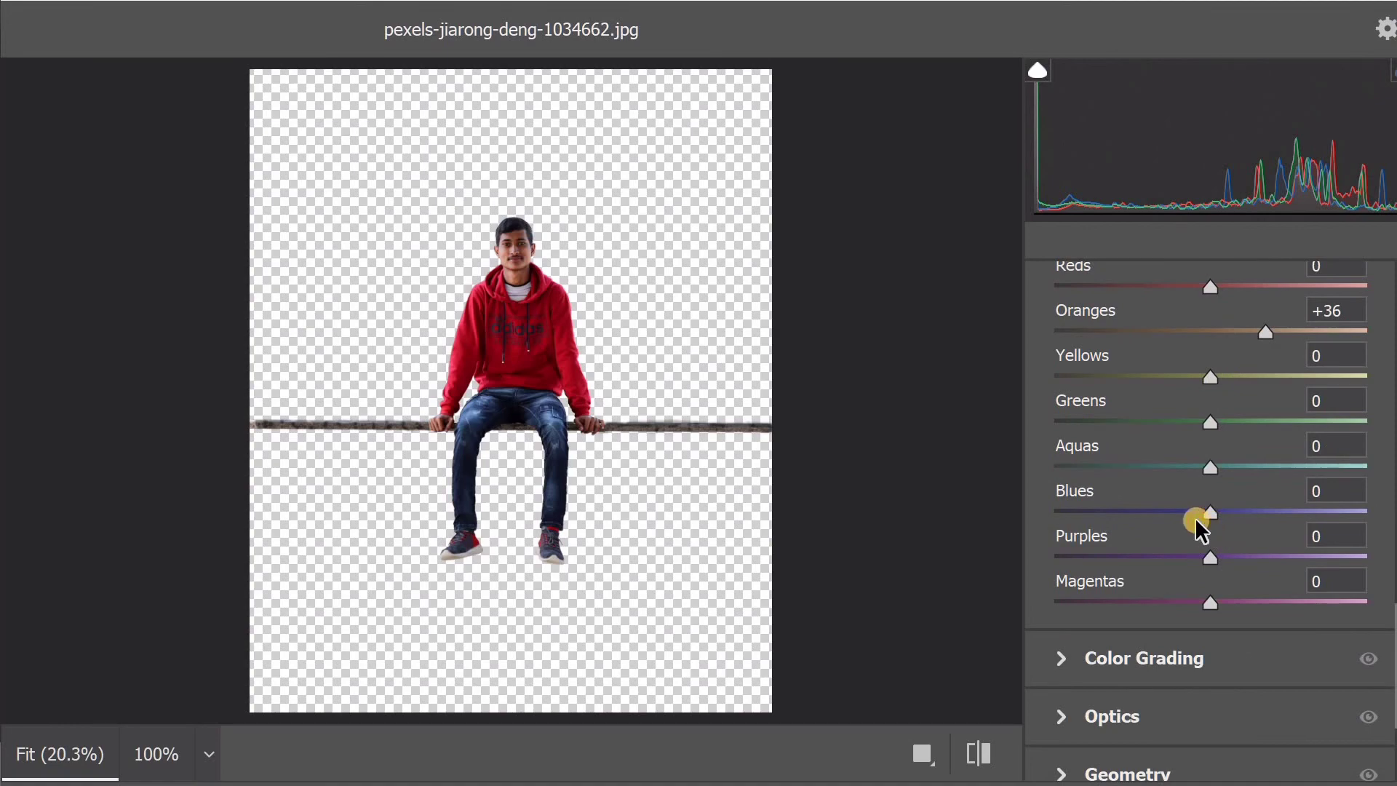
key(Return)
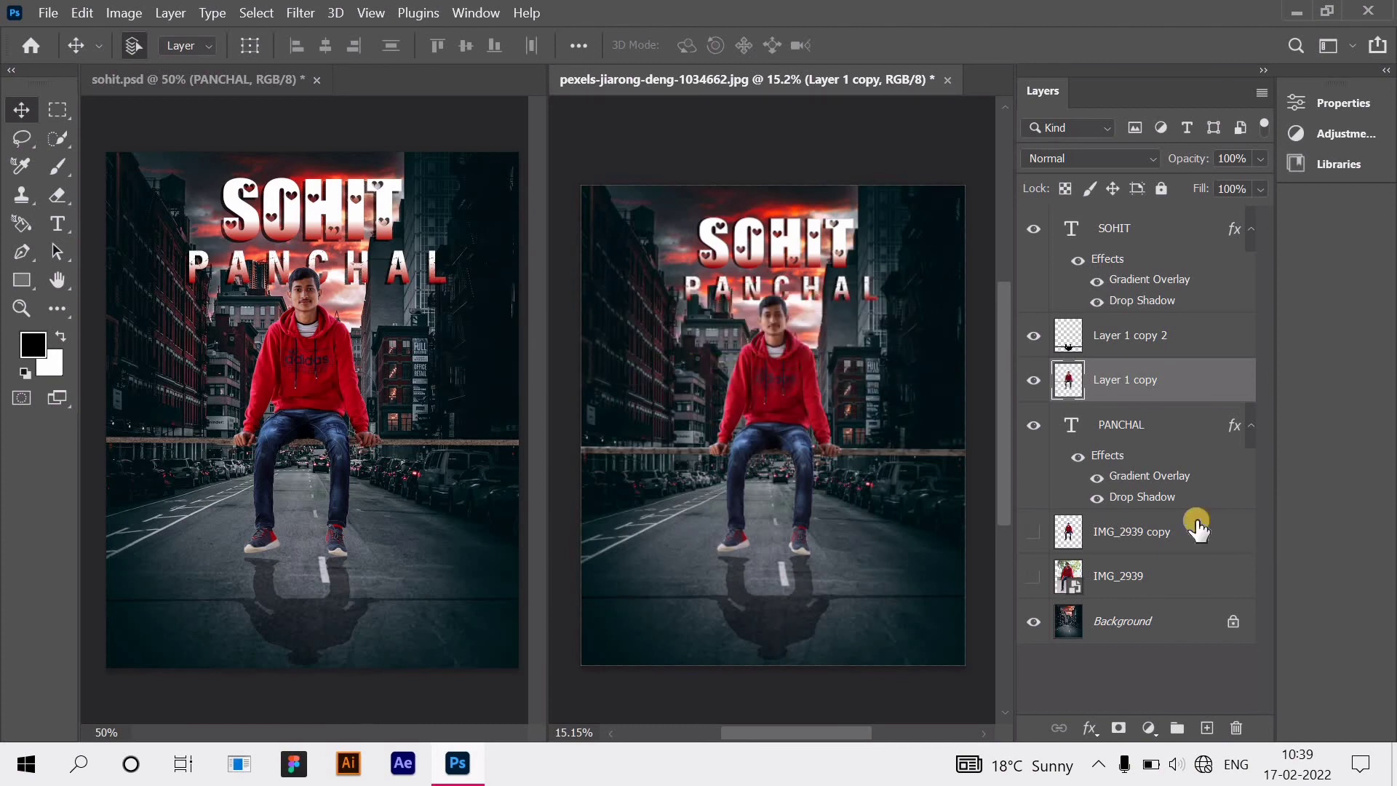
Step: Add a Selective Color adjustment and lower the Reds' Black to -30 and Cyan to -28
click(1129, 673)
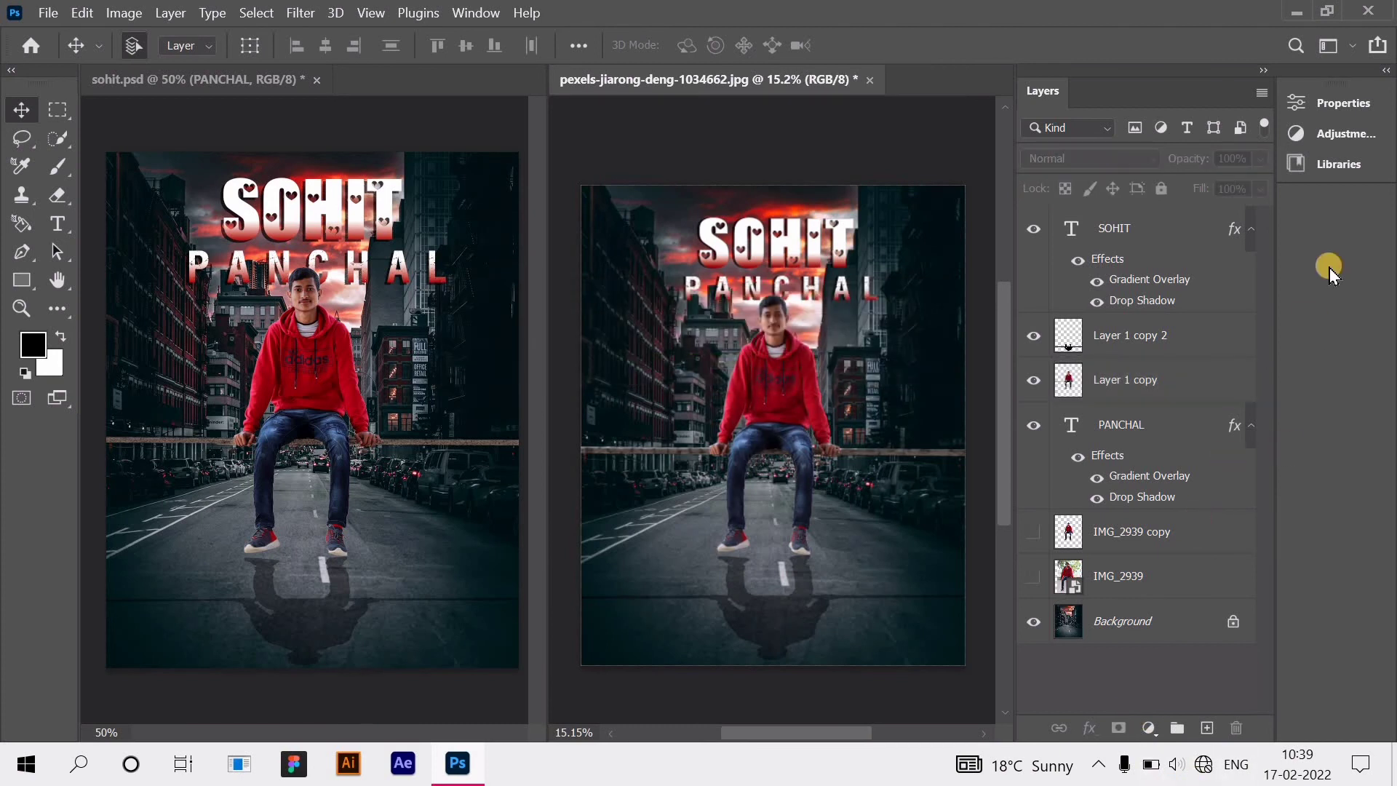
click(1357, 135)
click(1146, 195)
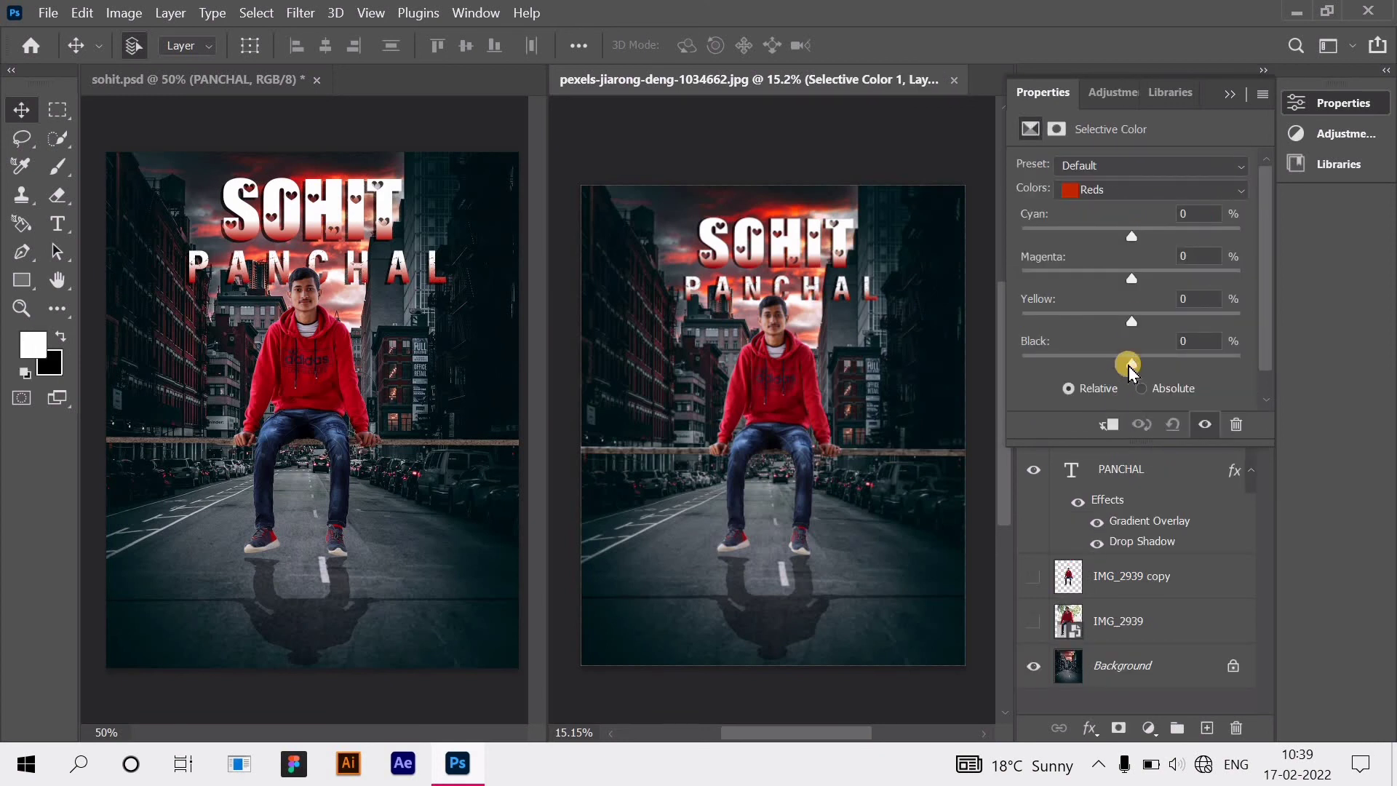
drag(1117, 369, 1100, 368)
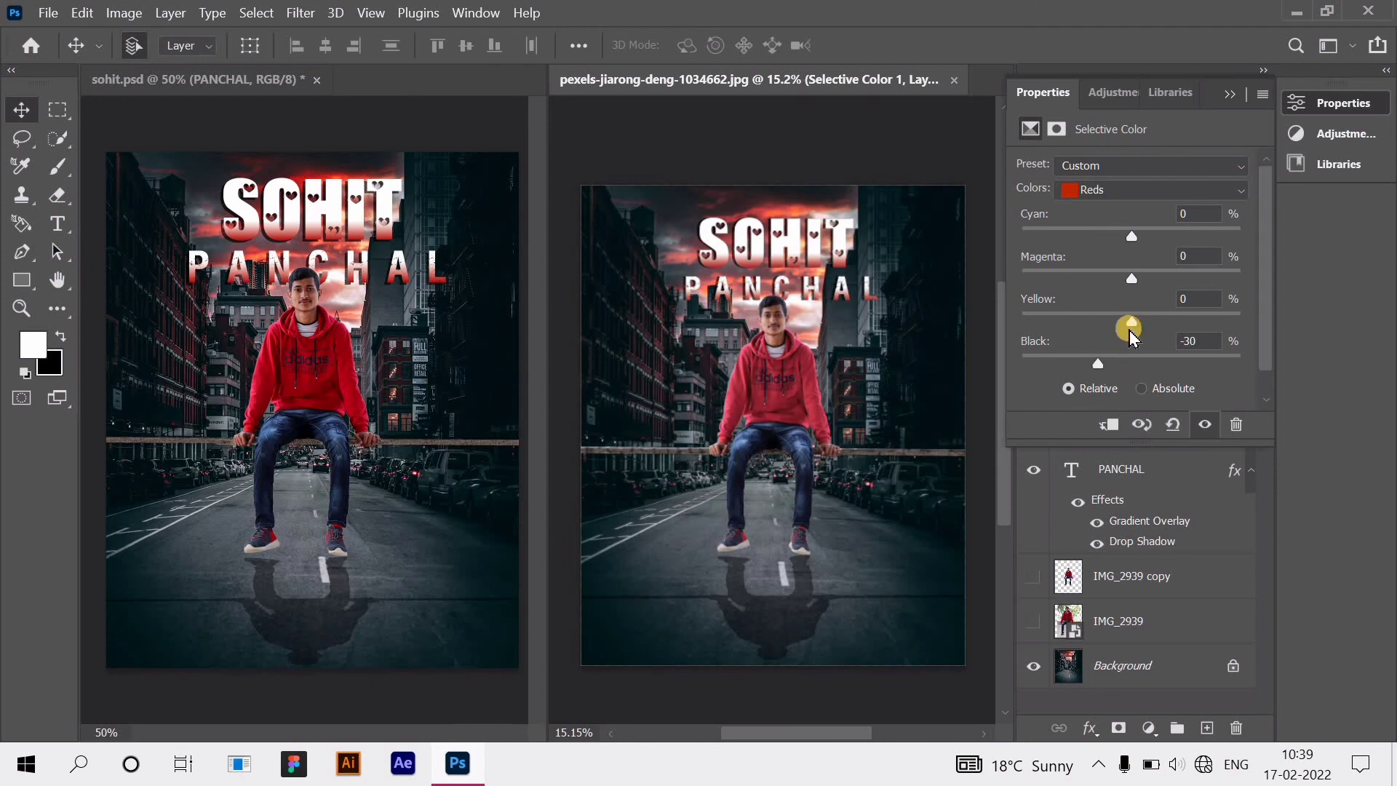
click(1132, 235)
drag(1119, 240, 1164, 329)
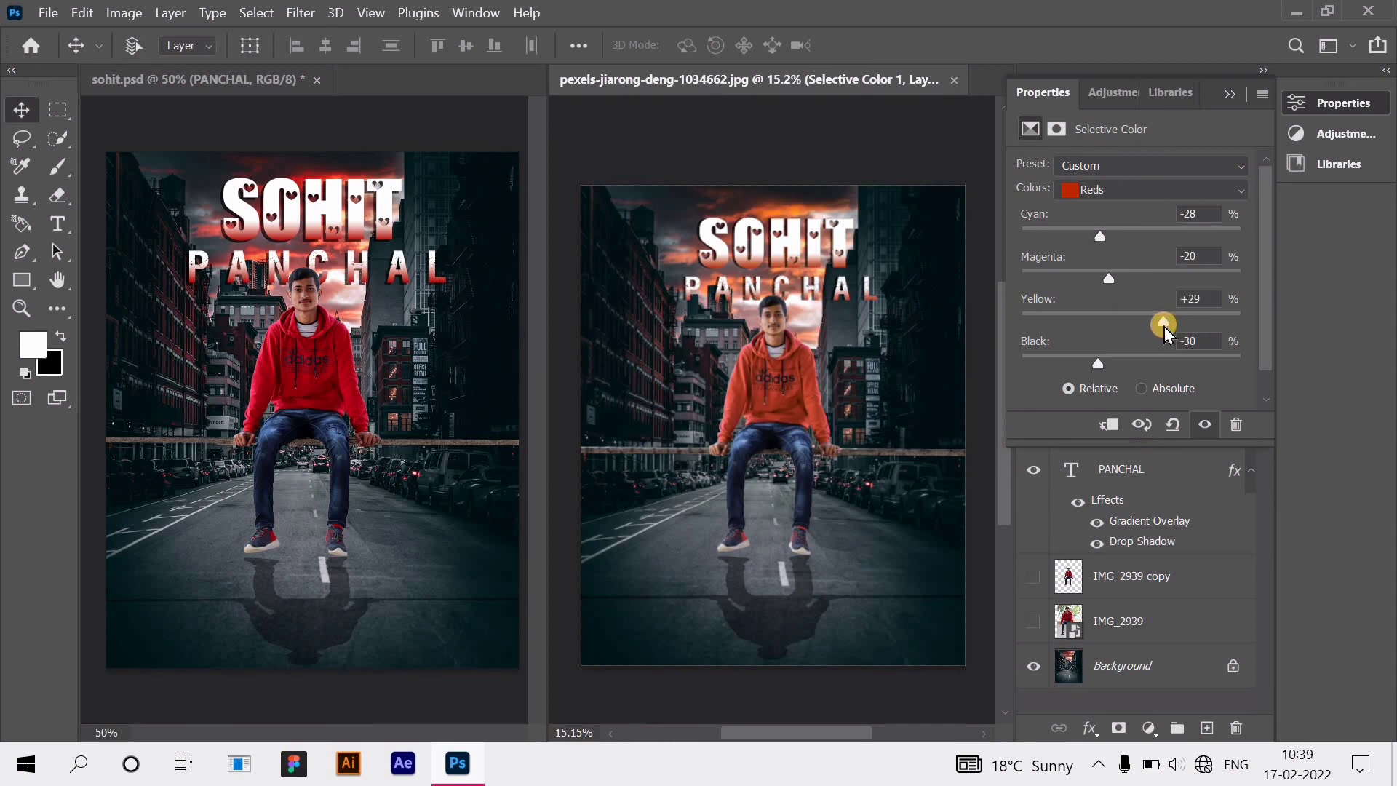
click(1130, 191)
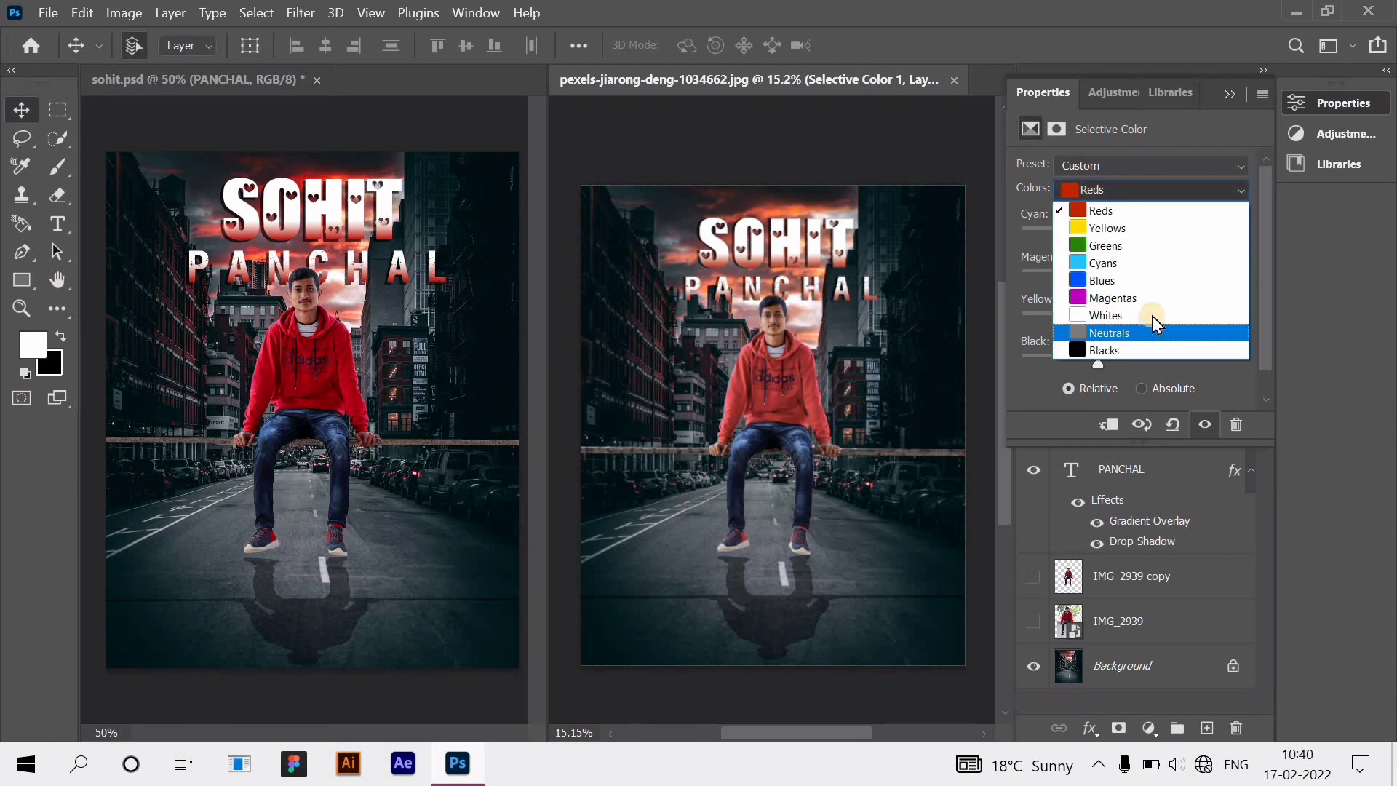
Step: Nudge the Neutrals cyan and black down, then set Yellows Cyan to -35
click(1152, 332)
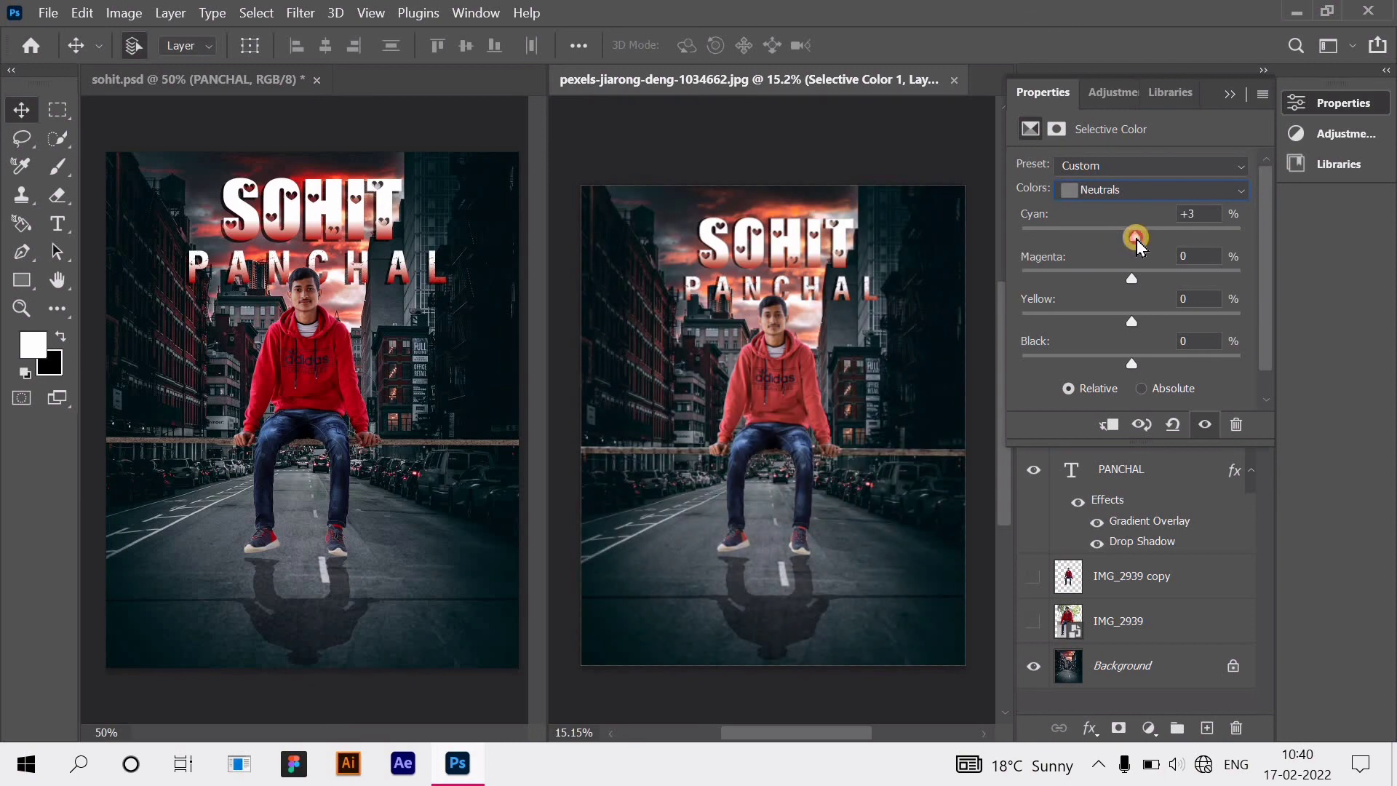
drag(1136, 239, 1131, 237)
mouse_move(1131, 362)
mouse_down()
mouse_move(1105, 362)
mouse_move(1131, 358)
mouse_up()
click(1137, 191)
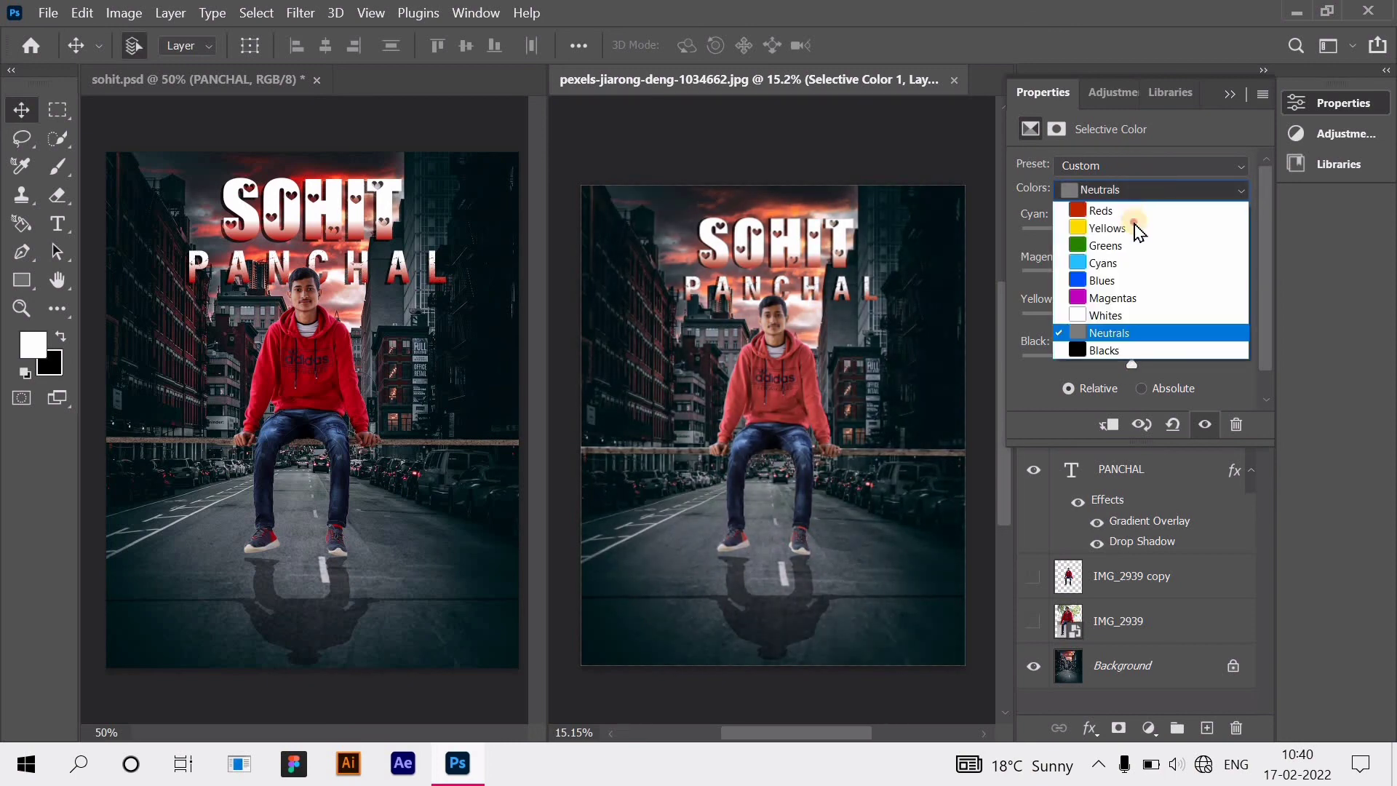
click(1137, 230)
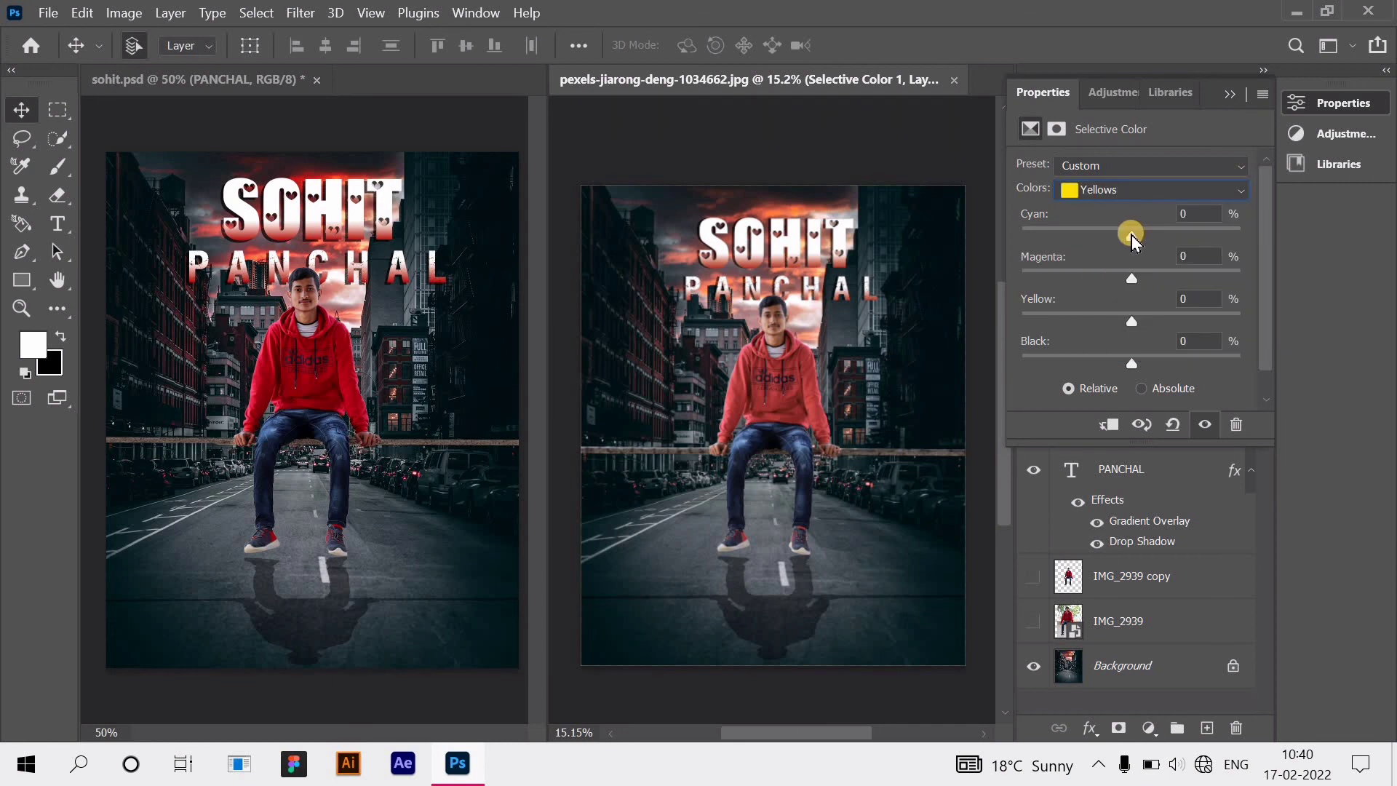
drag(1132, 235, 1090, 364)
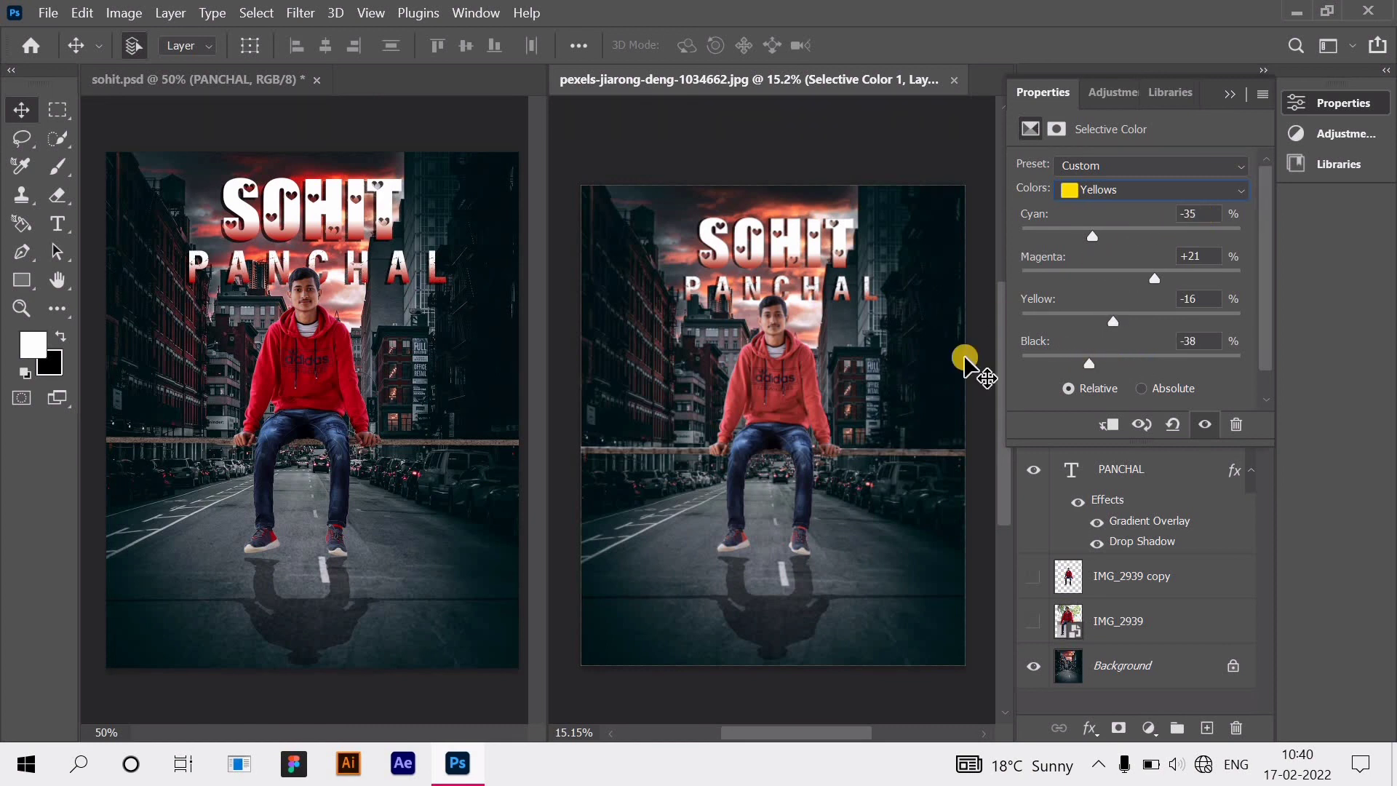
key(ctrl+plus)
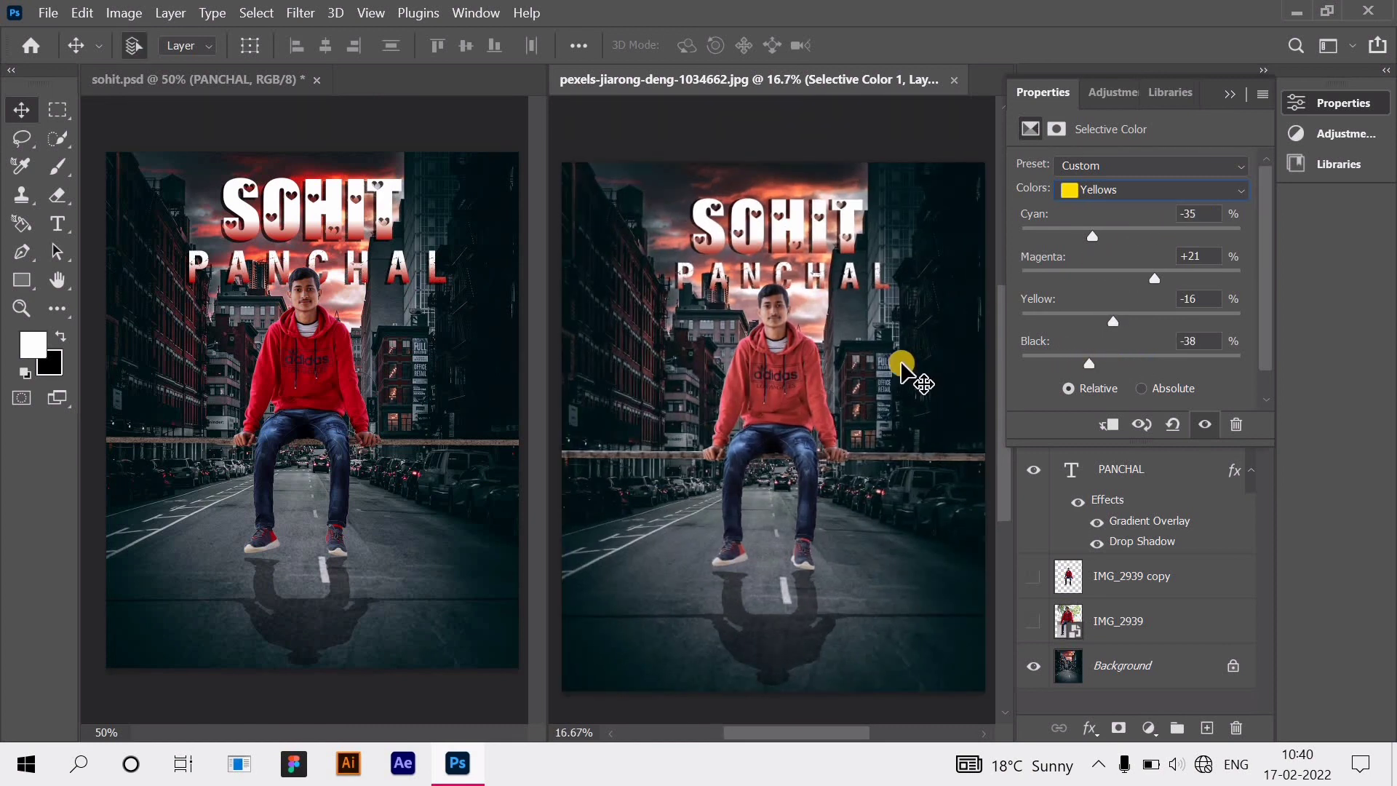
Step: Reduce black in the Blacks range to lighten the shadows
click(1164, 188)
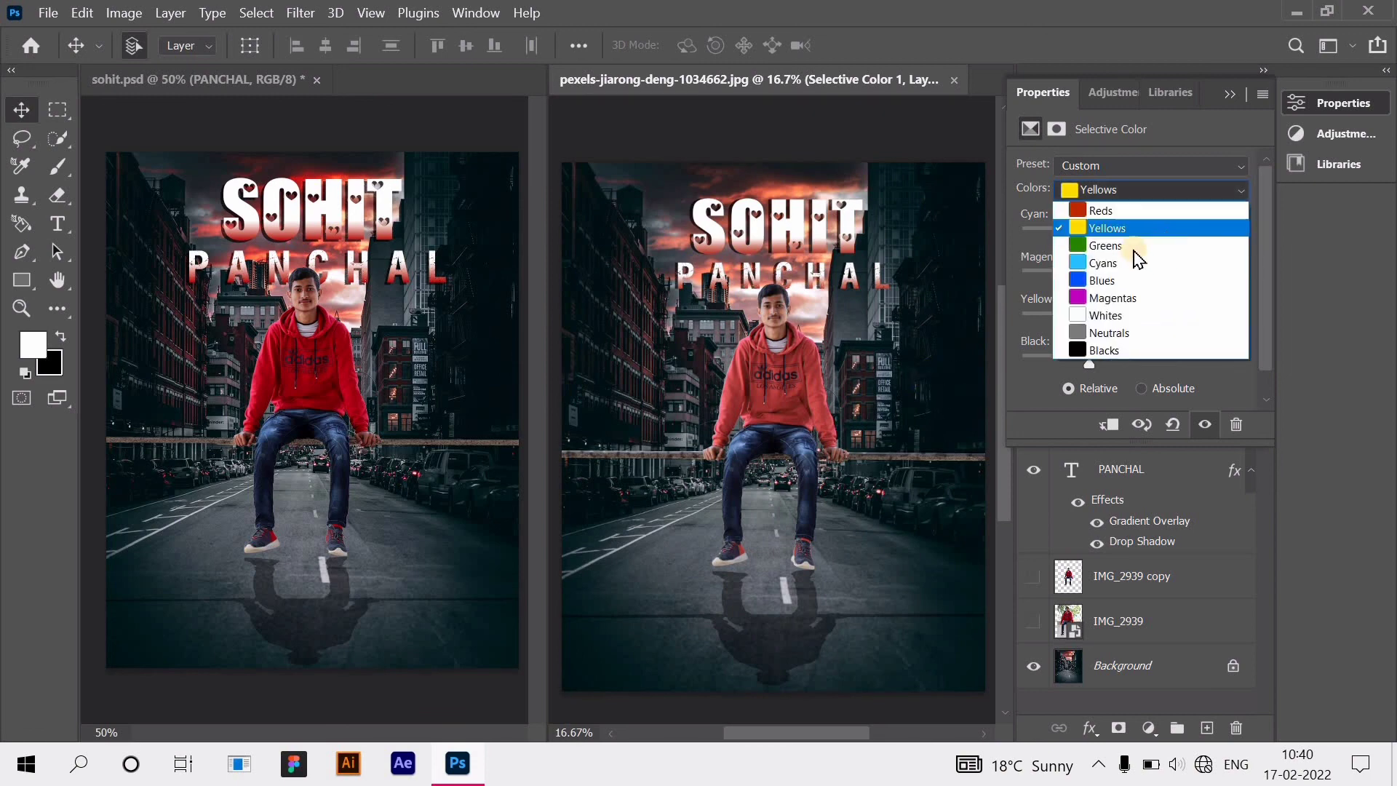
click(1121, 351)
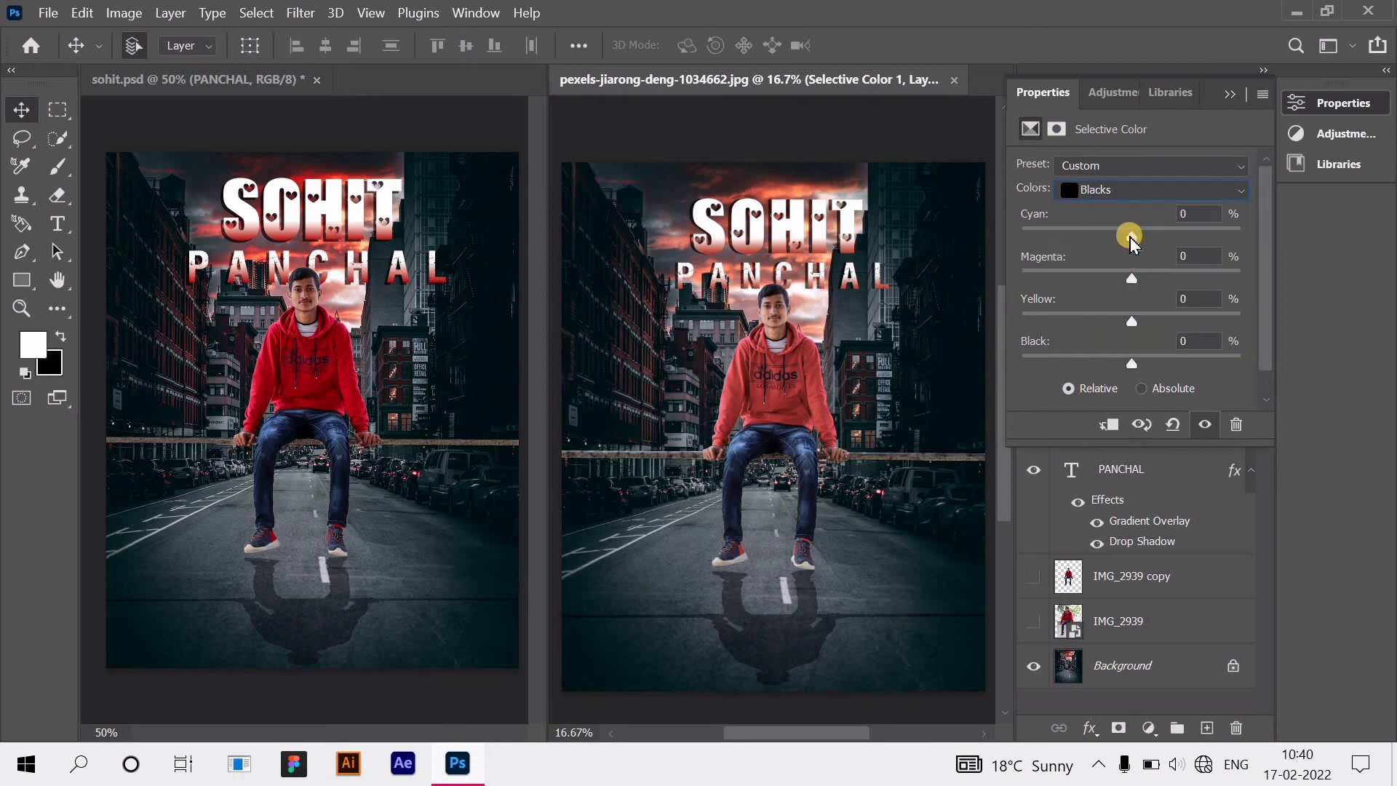
drag(1132, 362, 1118, 363)
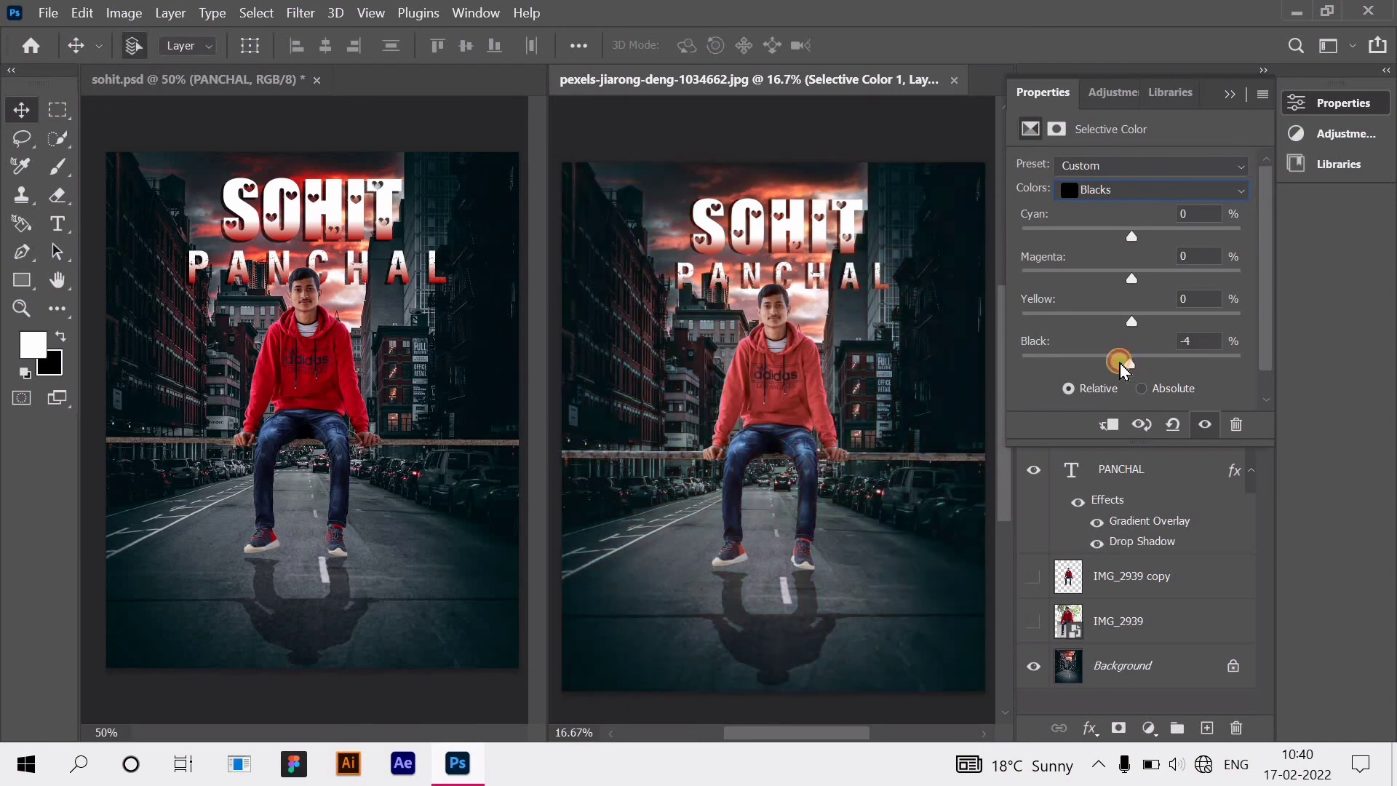
click(1167, 191)
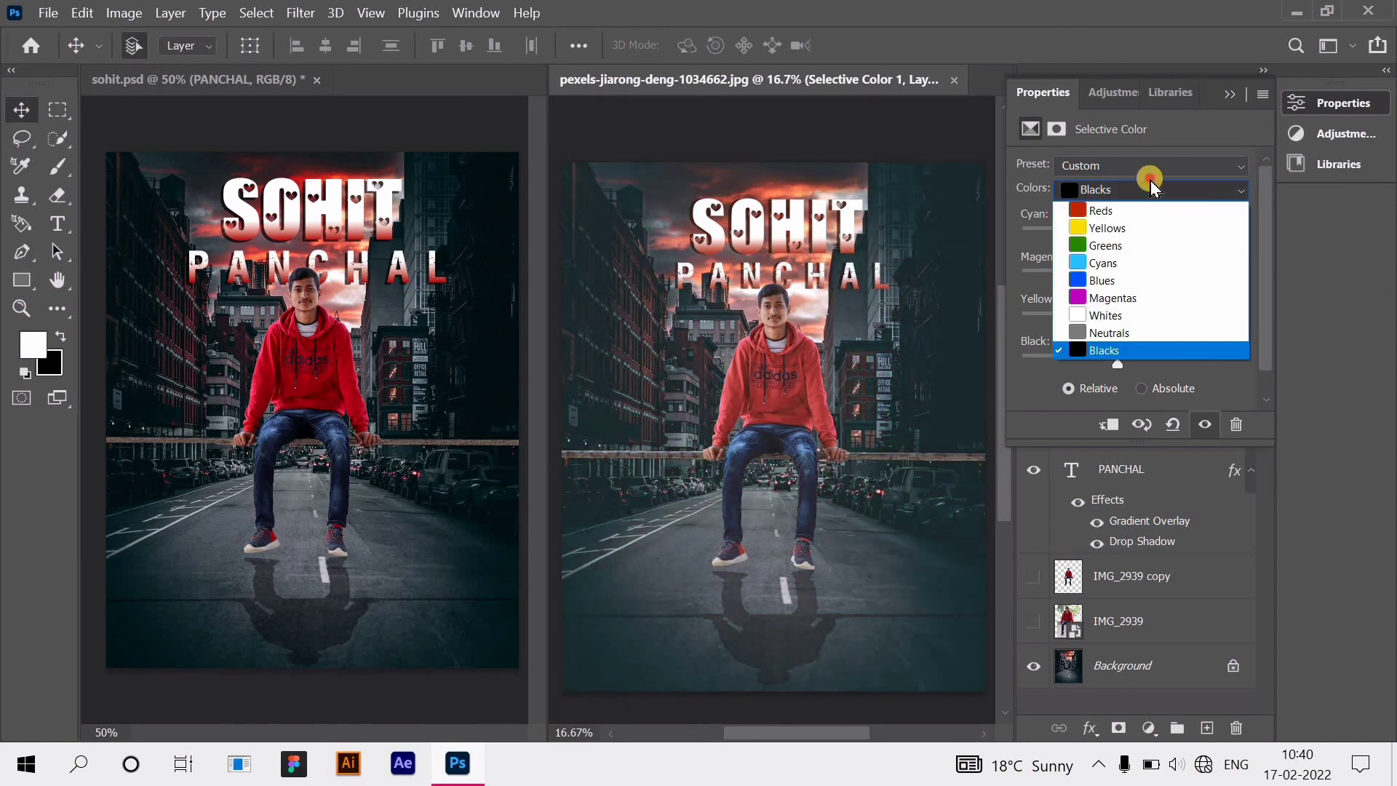
click(1146, 352)
Step: Set Whites Black to +32 to tone the highlights, then return to the Reds range
click(1150, 188)
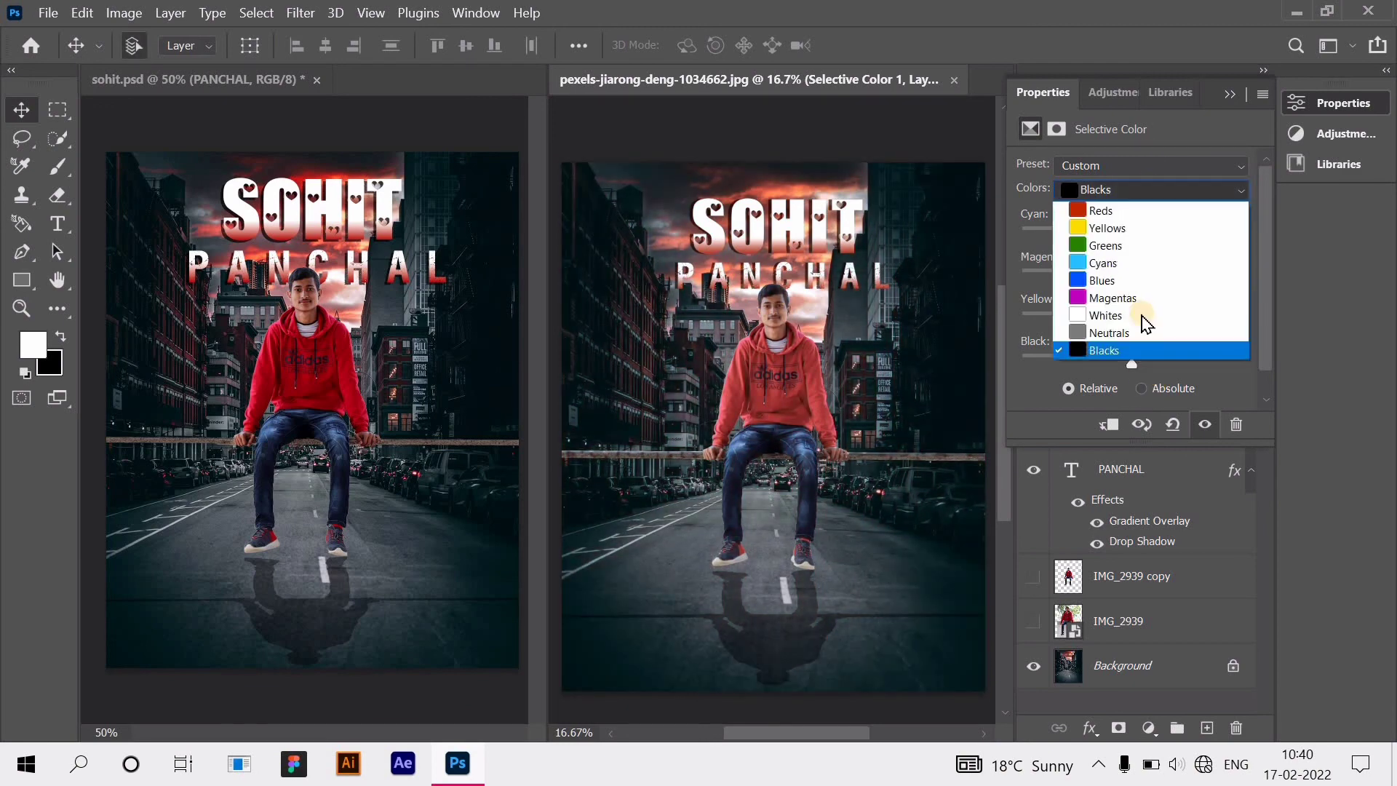
click(1141, 316)
drag(1112, 360, 1164, 358)
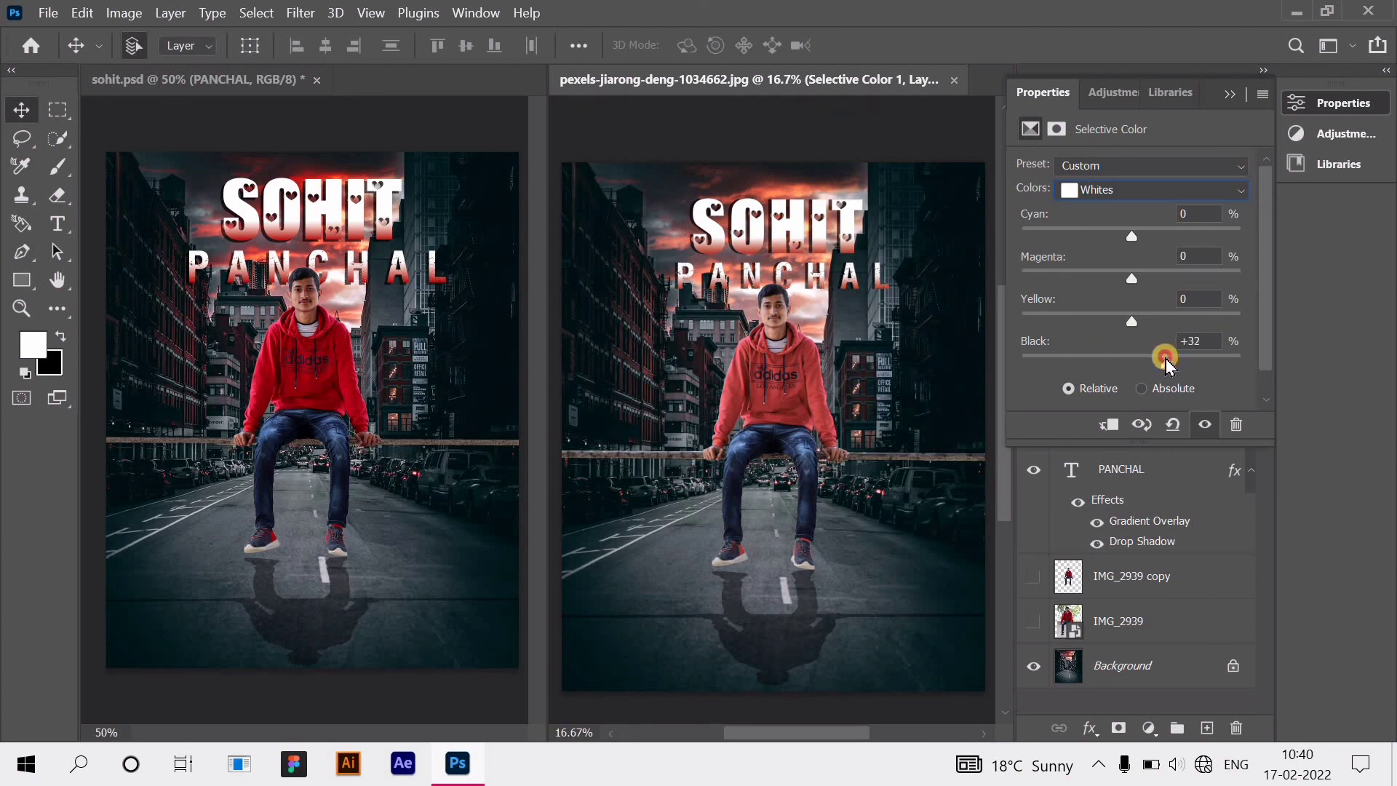
click(1129, 192)
click(1141, 211)
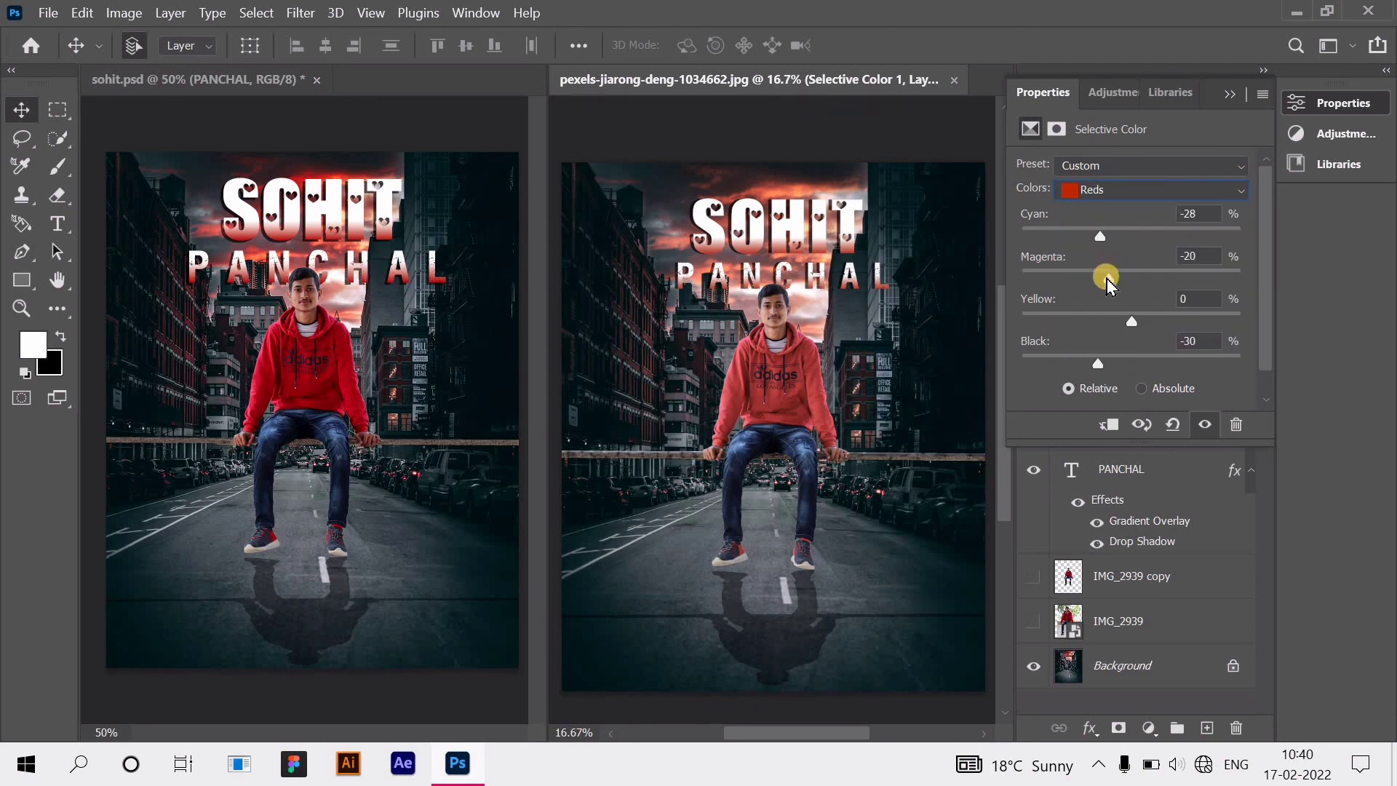
Step: Set the Reds to Cyan -44 and Magenta -2, keeping Yellow at 0
drag(1077, 236, 1046, 238)
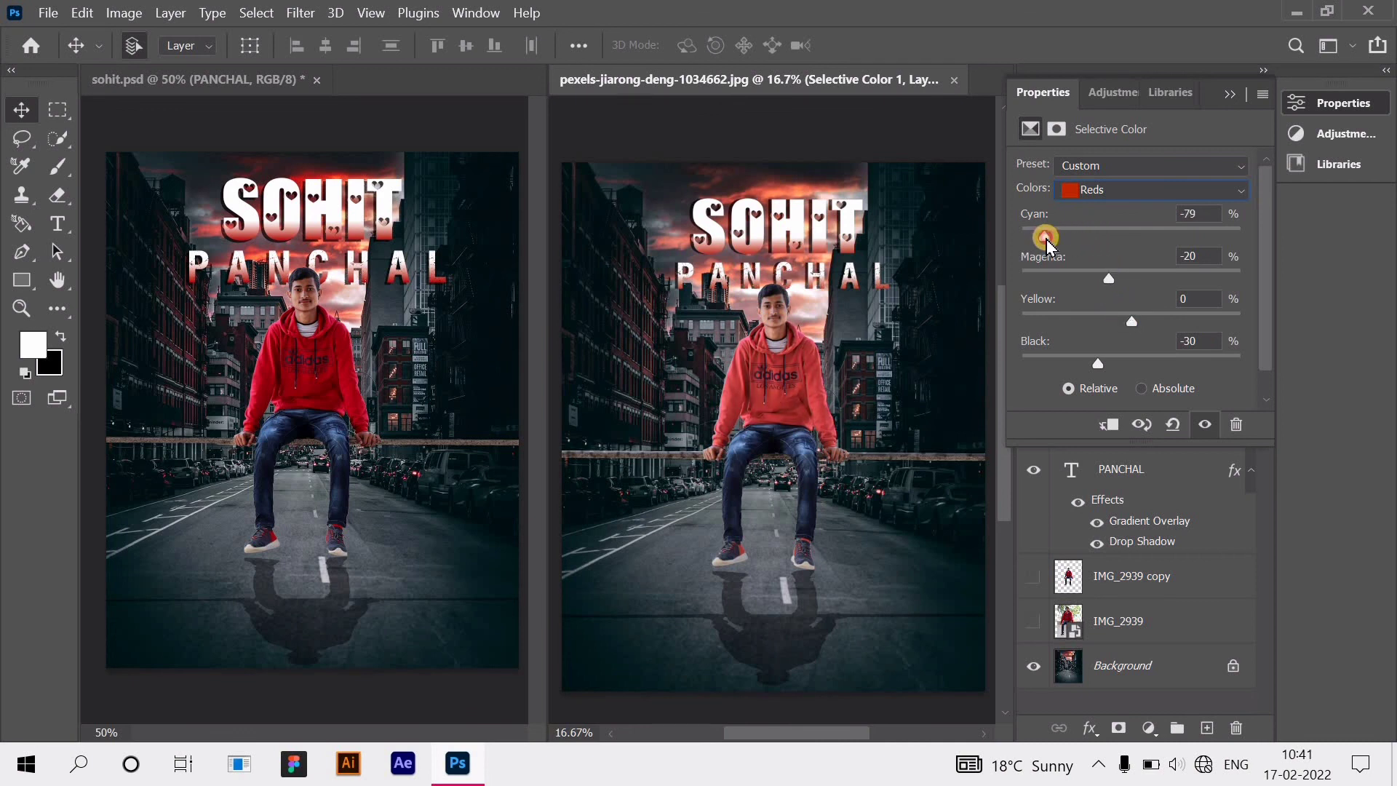
drag(1110, 279, 1071, 279)
click(1107, 278)
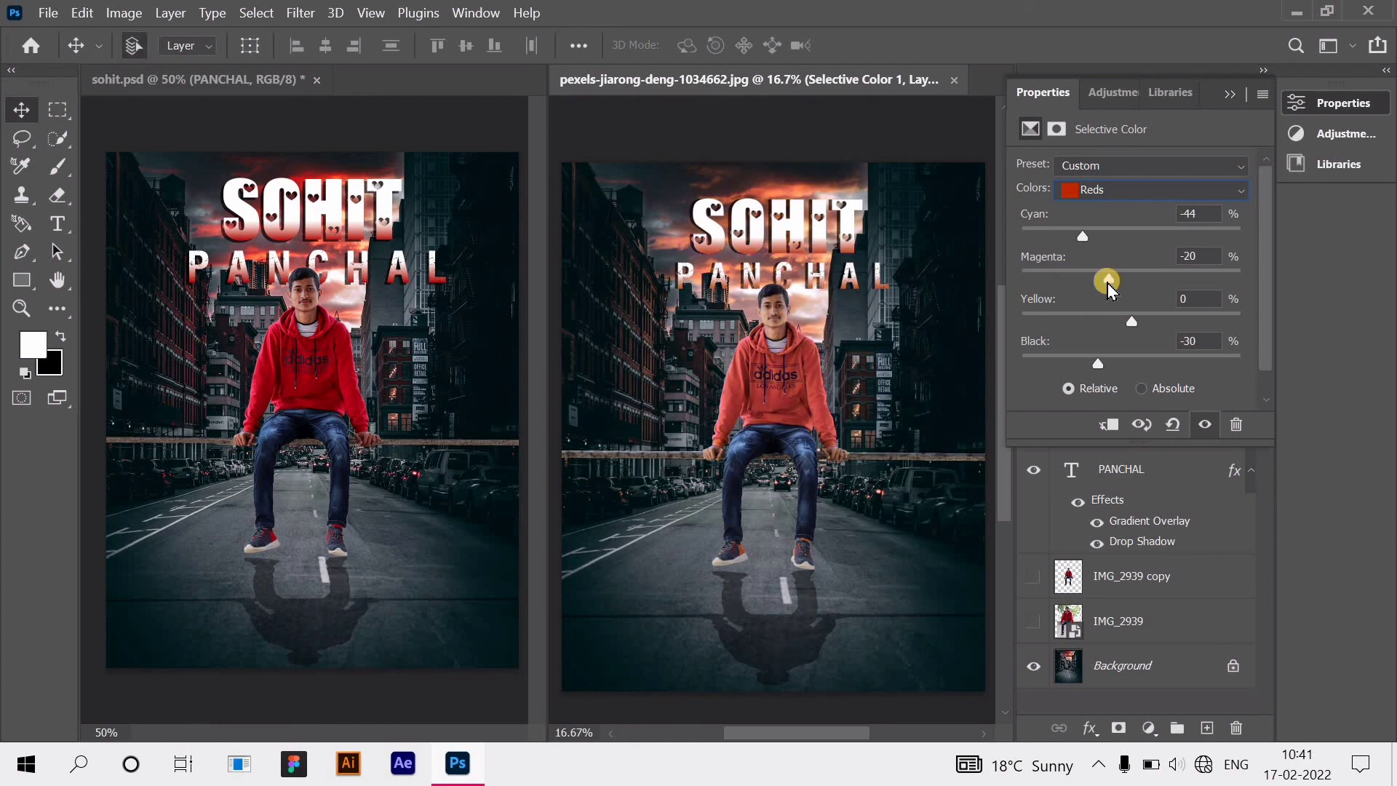
click(1124, 276)
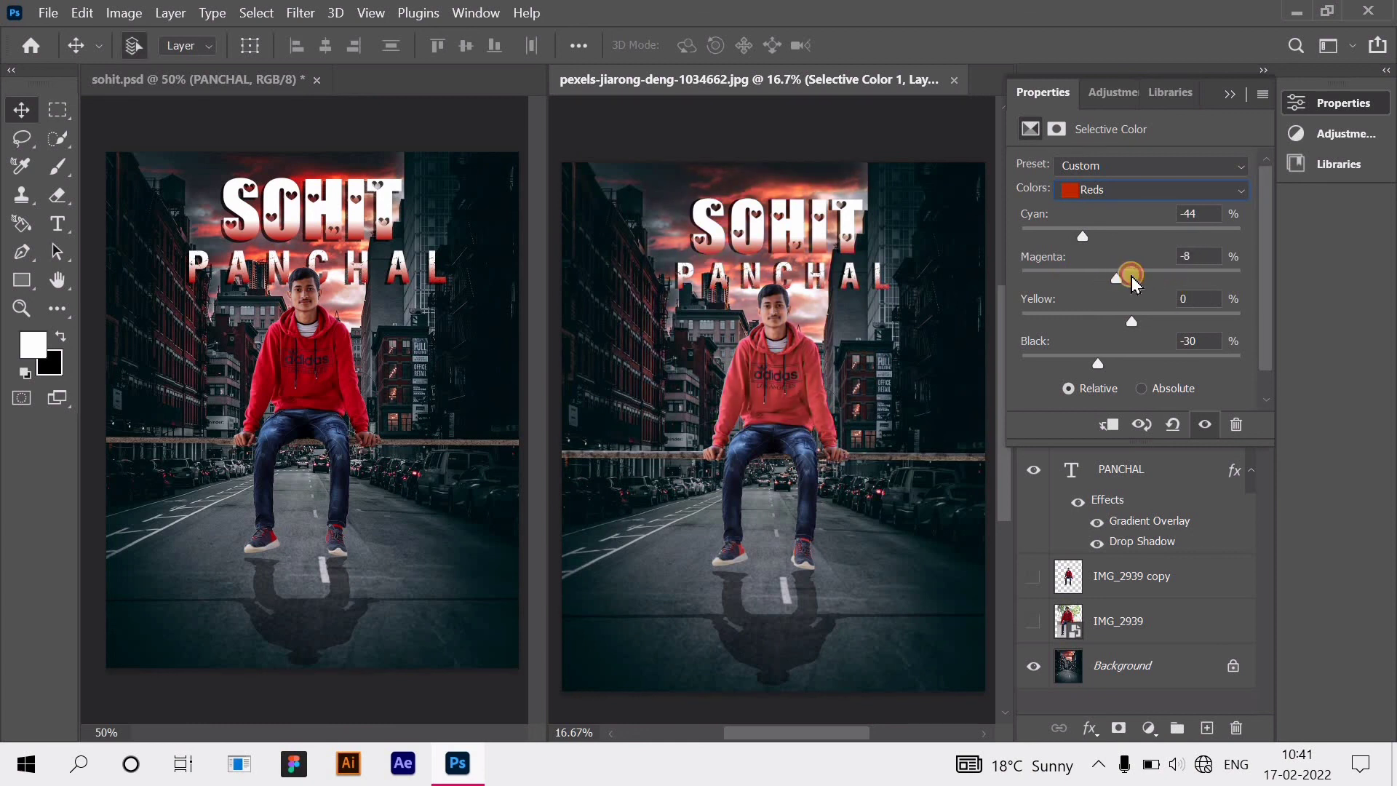
mouse_move(1132, 320)
mouse_down()
mouse_move(1098, 315)
mouse_move(1140, 337)
mouse_up()
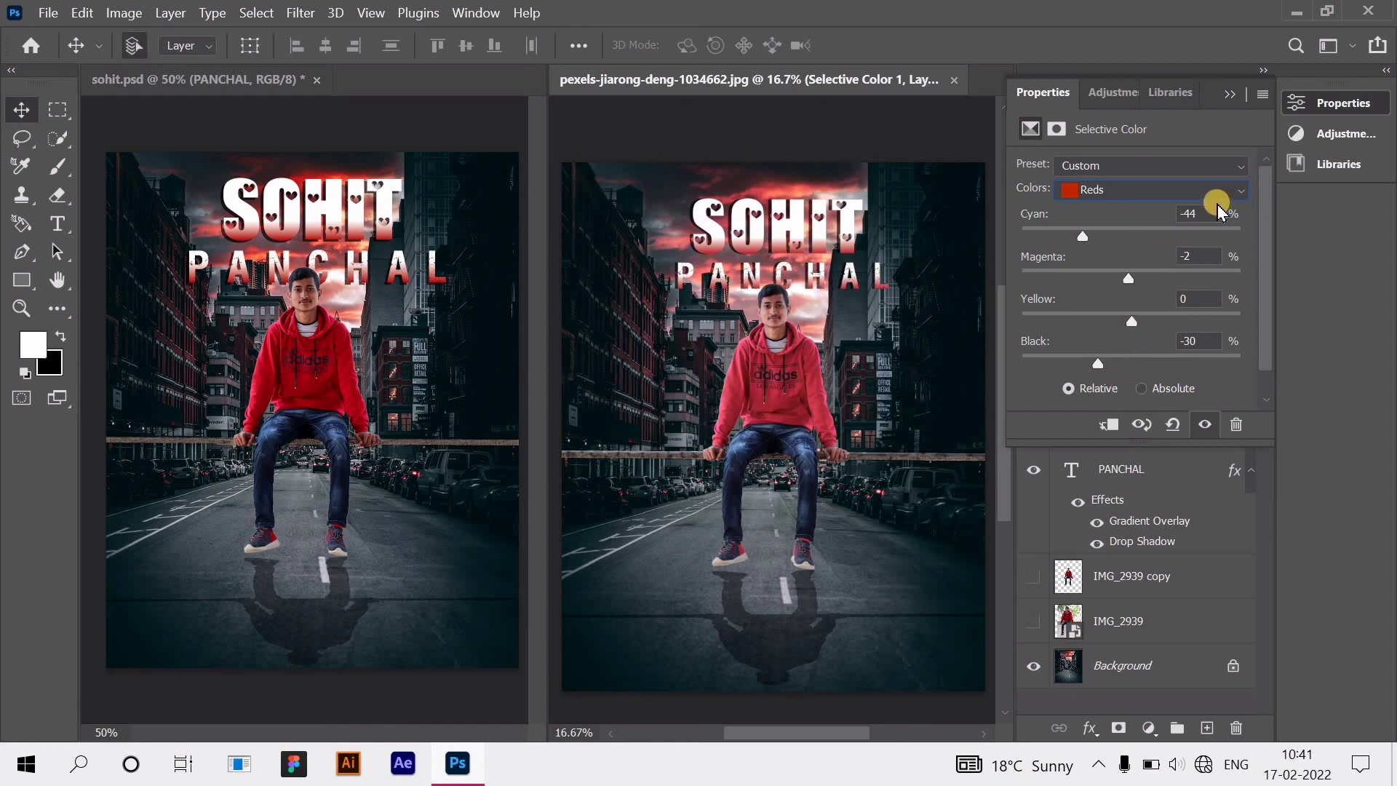
Step: Lower Layer 1 copy 2 to 36% opacity, then deselect the layer
click(1228, 102)
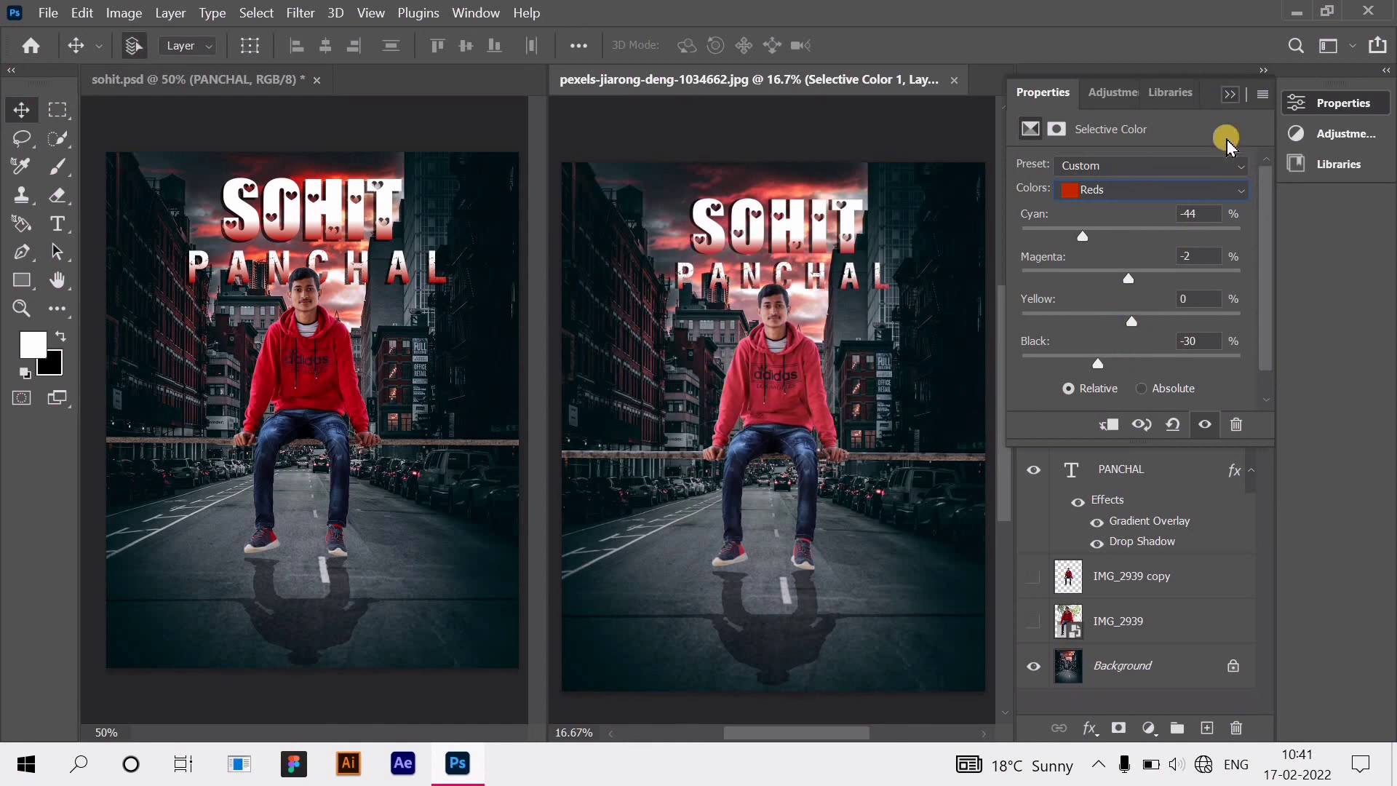
click(1146, 389)
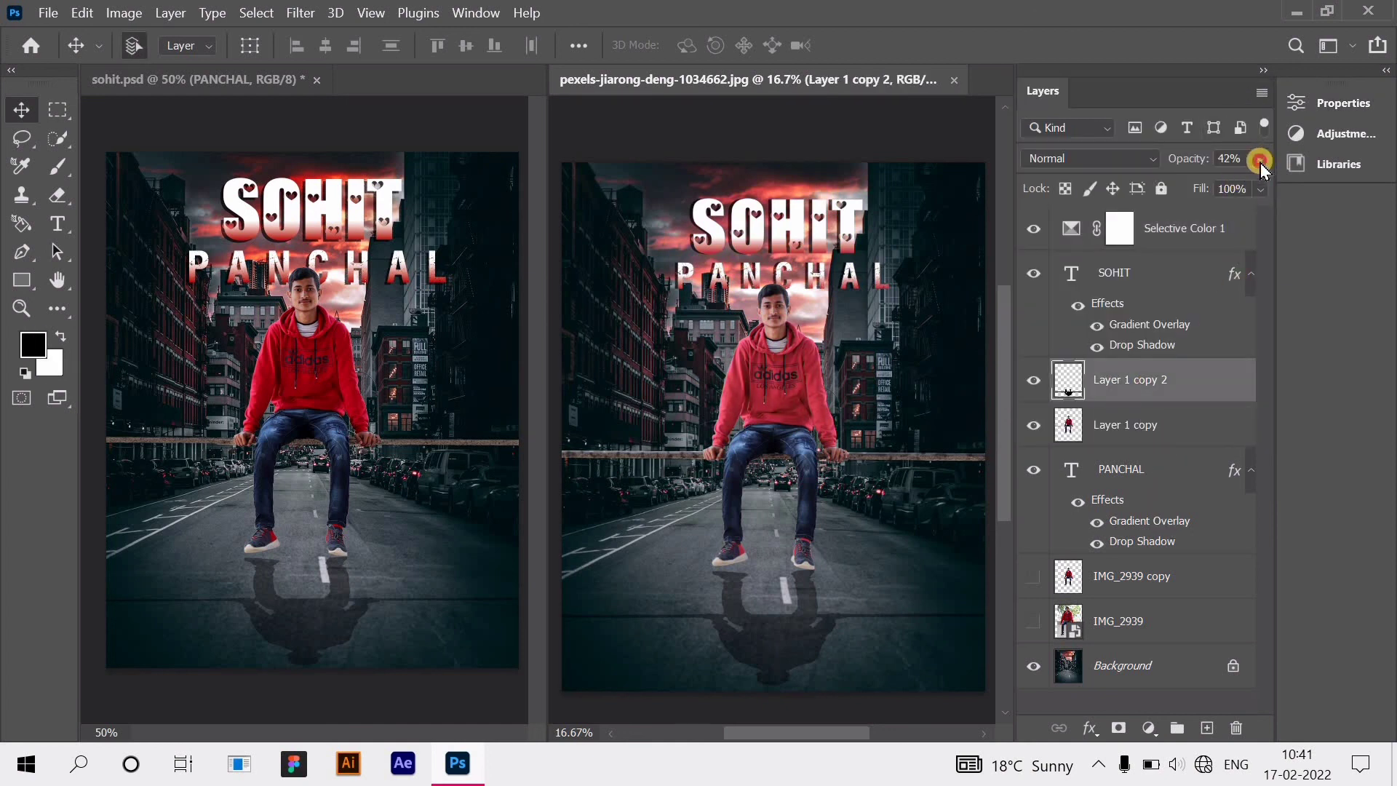
click(1260, 158)
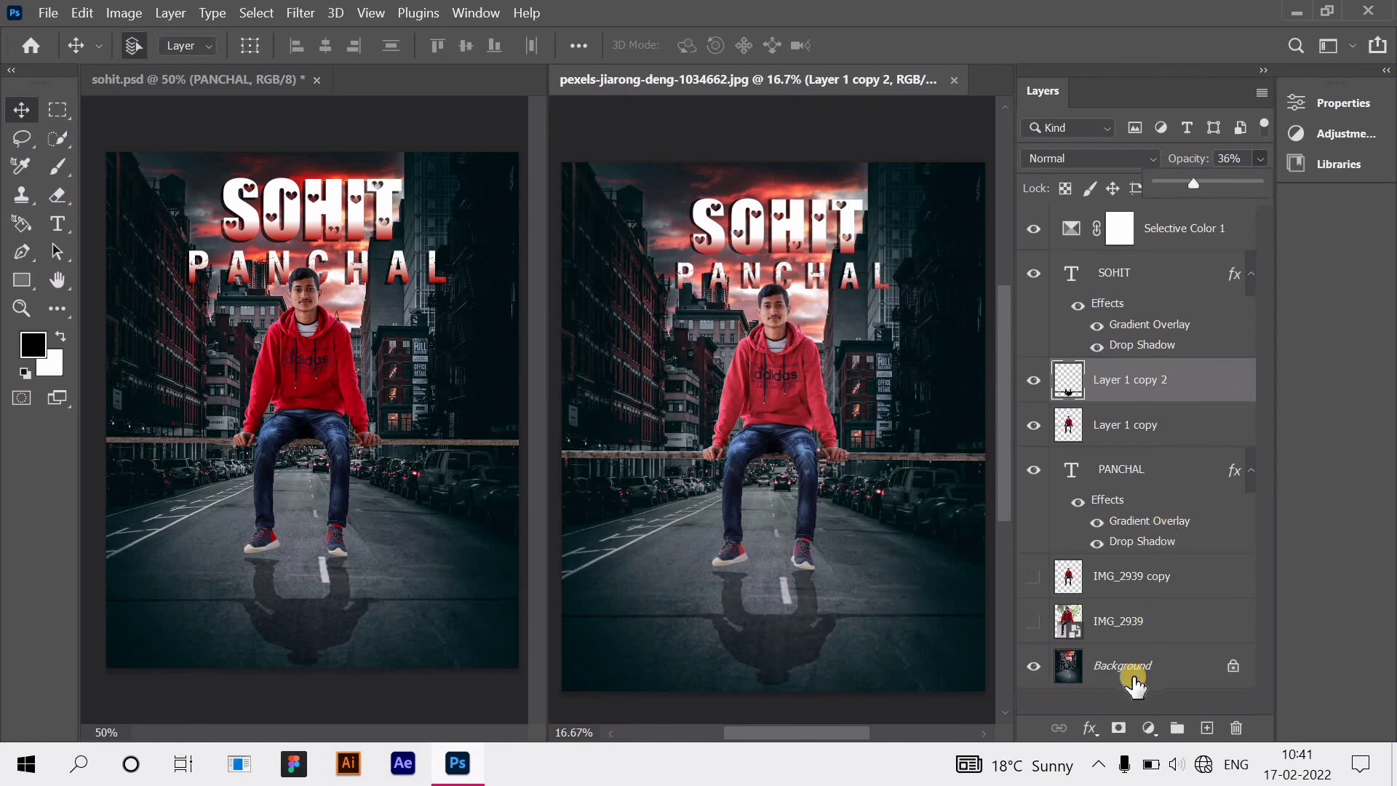
click(1135, 702)
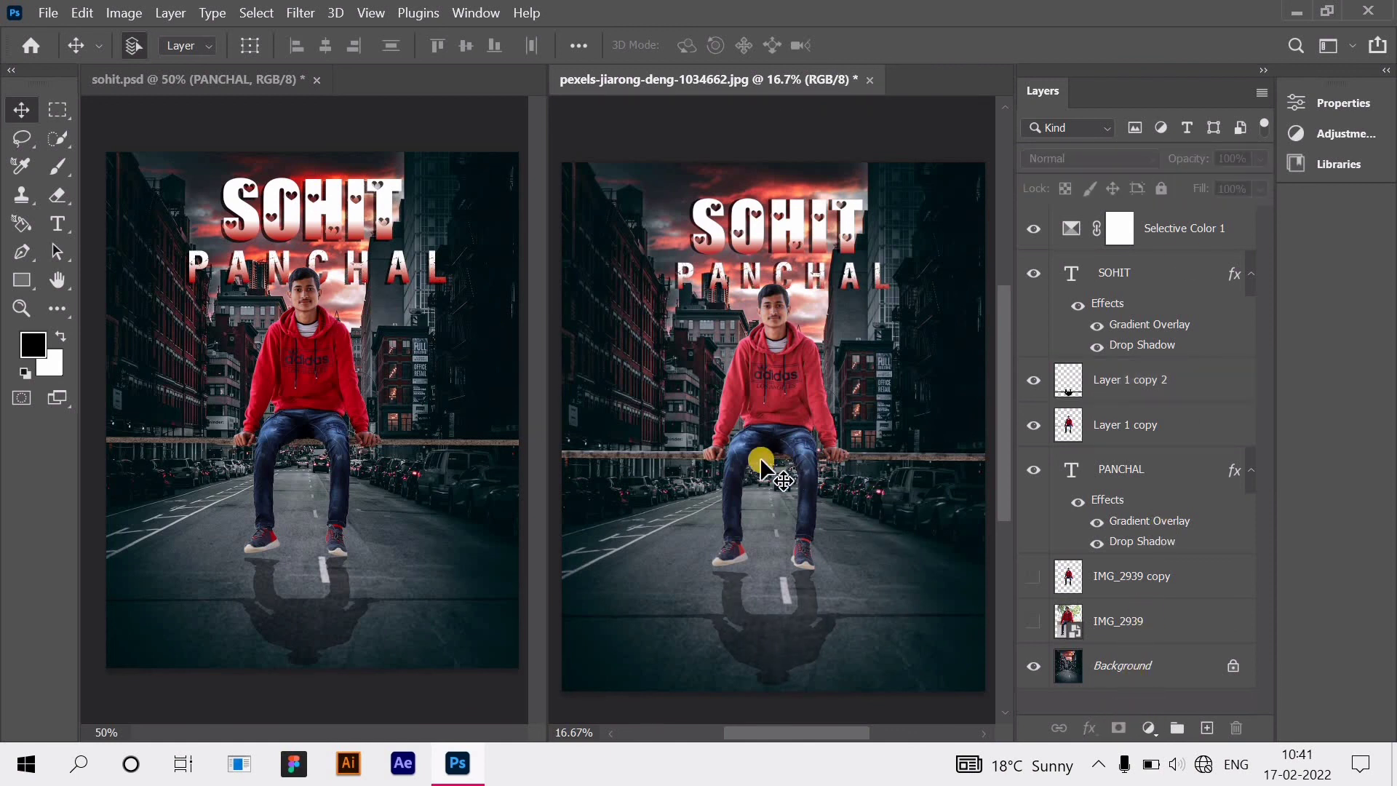